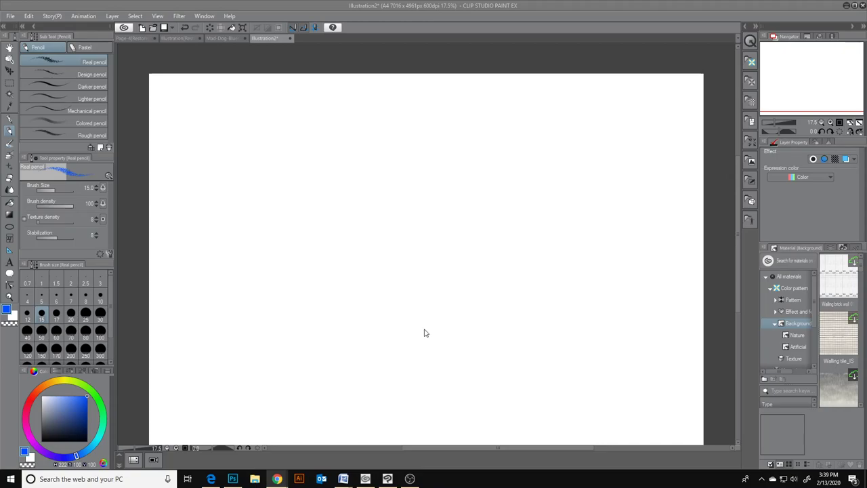
- Sketch a pizza-slice body in blue Real pencil, with a curved tip leaning left and a wide rounded base
{"action": "left_click", "coordinate": [338, 311]}
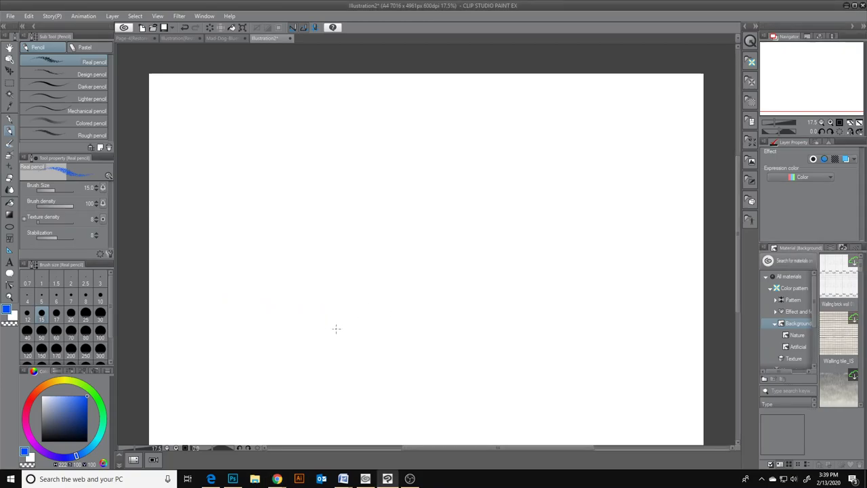
{"action": "left_click_drag", "start_coordinate": [738, 239], "coordinate": [738, 256]}
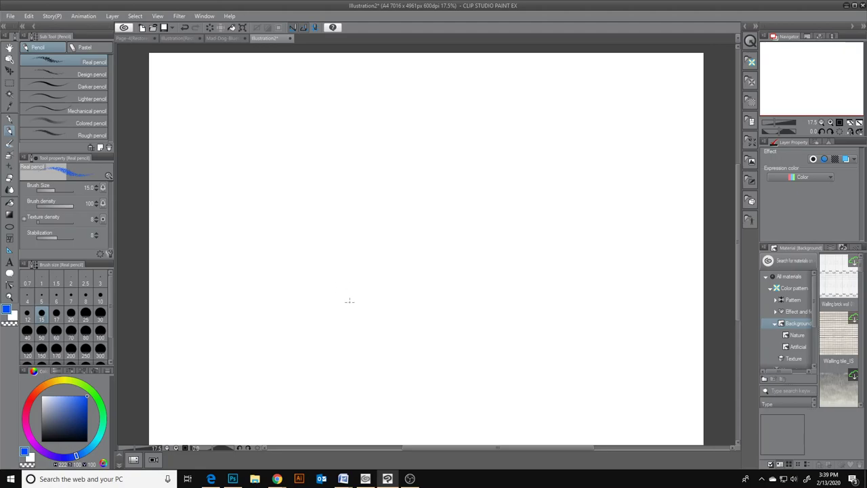
{"action": "mouse_move", "coordinate": [324, 364]}
{"action": "left_mouse_down"}
{"action": "mouse_move", "coordinate": [434, 367]}
{"action": "mouse_move", "coordinate": [503, 356]}
{"action": "mouse_move", "coordinate": [436, 360]}
{"action": "left_mouse_up"}
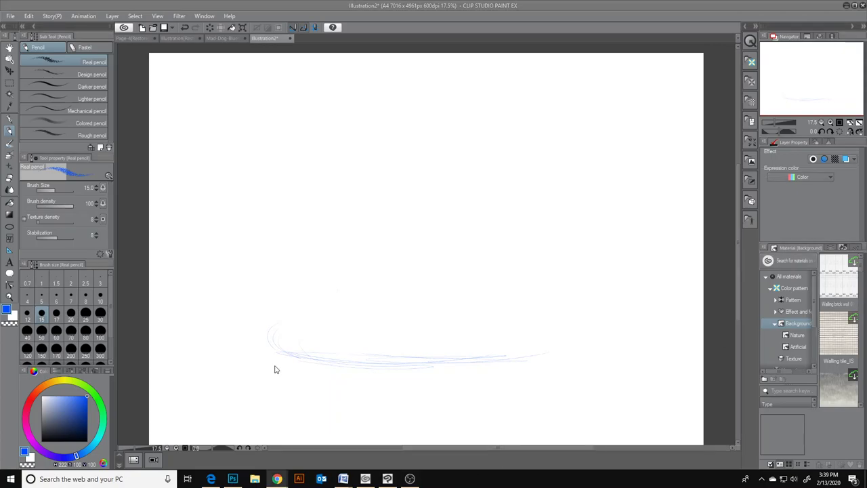
{"action": "mouse_move", "coordinate": [266, 341]}
{"action": "left_mouse_down"}
{"action": "mouse_move", "coordinate": [332, 242]}
{"action": "mouse_move", "coordinate": [351, 178]}
{"action": "mouse_move", "coordinate": [347, 155]}
{"action": "left_mouse_up"}
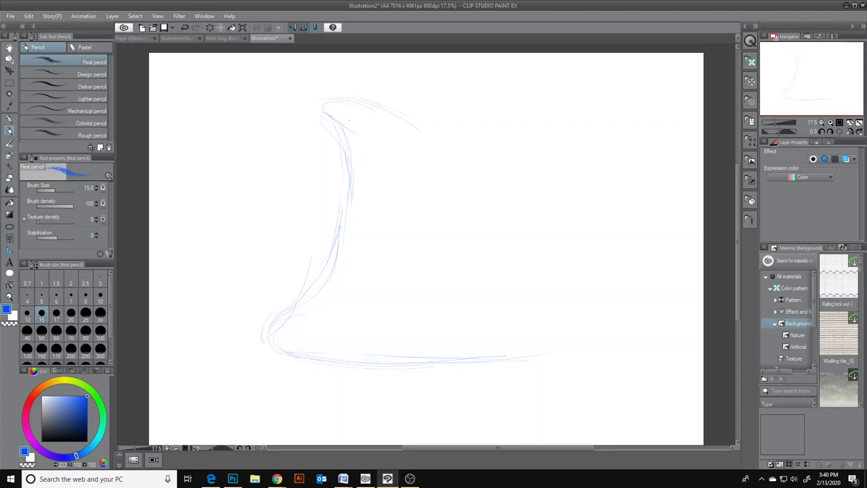
{"action": "mouse_move", "coordinate": [313, 119]}
{"action": "left_mouse_down"}
{"action": "mouse_move", "coordinate": [330, 118]}
{"action": "mouse_move", "coordinate": [335, 99]}
{"action": "mouse_move", "coordinate": [400, 116]}
{"action": "mouse_move", "coordinate": [448, 148]}
{"action": "mouse_move", "coordinate": [475, 197]}
{"action": "mouse_move", "coordinate": [505, 350]}
{"action": "mouse_move", "coordinate": [515, 359]}
{"action": "mouse_move", "coordinate": [527, 336]}
{"action": "mouse_move", "coordinate": [515, 353]}
{"action": "left_mouse_up"}
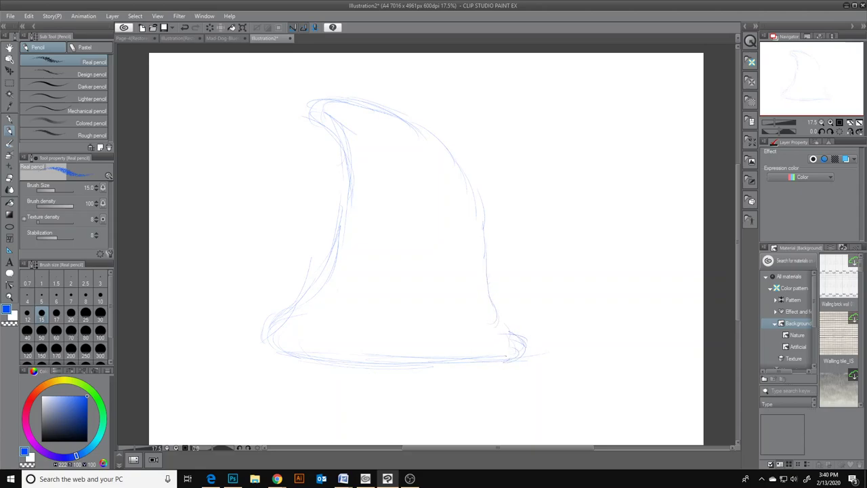
{"action": "mouse_move", "coordinate": [273, 324]}
{"action": "left_mouse_down"}
{"action": "mouse_move", "coordinate": [327, 277]}
{"action": "mouse_move", "coordinate": [361, 190]}
{"action": "mouse_move", "coordinate": [345, 144]}
{"action": "mouse_move", "coordinate": [312, 118]}
{"action": "left_mouse_up"}
- Sketch a rounded hat with a slanted brim over the curled tip of the body
{"action": "left_click_drag", "start_coordinate": [287, 128], "coordinate": [321, 77]}
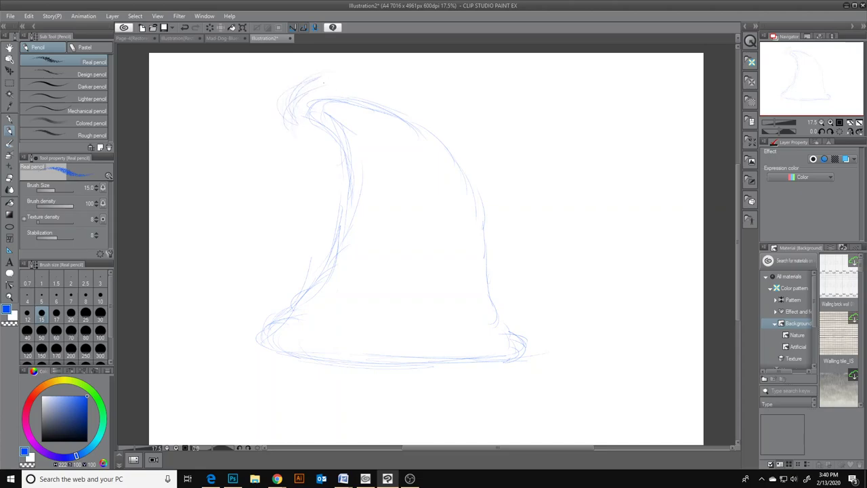
{"action": "mouse_move", "coordinate": [356, 107]}
{"action": "left_mouse_down"}
{"action": "mouse_move", "coordinate": [317, 138]}
{"action": "mouse_move", "coordinate": [314, 132]}
{"action": "mouse_move", "coordinate": [384, 88]}
{"action": "left_mouse_up"}
{"action": "mouse_move", "coordinate": [340, 114]}
{"action": "left_mouse_down"}
{"action": "mouse_move", "coordinate": [390, 82]}
{"action": "mouse_move", "coordinate": [354, 109]}
{"action": "left_mouse_up"}
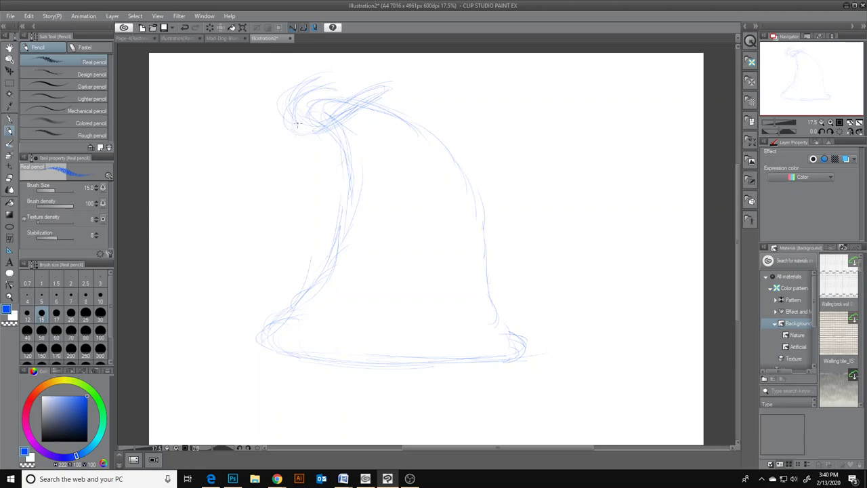
{"action": "left_click_drag", "start_coordinate": [316, 134], "coordinate": [339, 120]}
{"action": "mouse_move", "coordinate": [294, 104]}
{"action": "left_mouse_down"}
{"action": "mouse_move", "coordinate": [338, 85]}
{"action": "mouse_move", "coordinate": [353, 96]}
{"action": "left_mouse_up"}
- Erase the overlong outer end of the hat brim and darken the brim with the Real pencil
{"action": "left_click", "coordinate": [10, 178]}
{"action": "left_click_drag", "start_coordinate": [387, 87], "coordinate": [365, 87]}
{"action": "left_click", "coordinate": [10, 131]}
{"action": "mouse_move", "coordinate": [326, 127]}
{"action": "left_mouse_down"}
{"action": "mouse_move", "coordinate": [366, 99]}
{"action": "mouse_move", "coordinate": [308, 138]}
{"action": "left_mouse_up"}
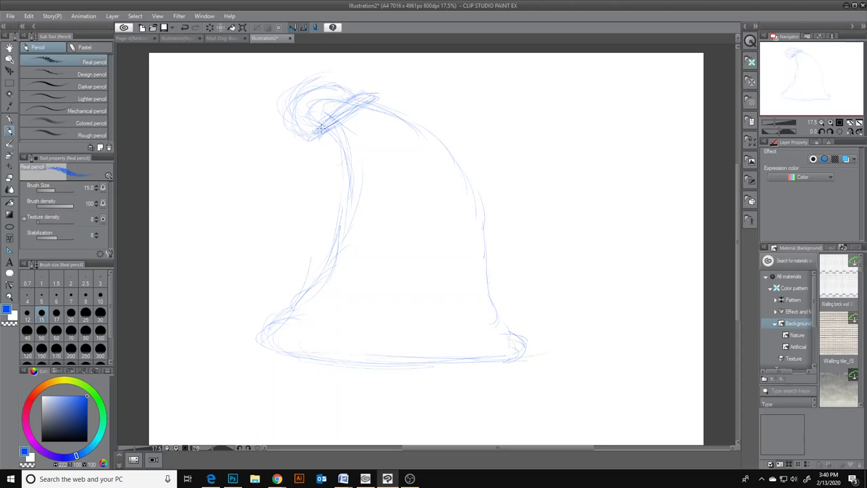
{"action": "mouse_move", "coordinate": [324, 115]}
{"action": "left_mouse_down"}
{"action": "mouse_move", "coordinate": [307, 143]}
{"action": "mouse_move", "coordinate": [338, 125]}
{"action": "mouse_move", "coordinate": [345, 117]}
{"action": "mouse_move", "coordinate": [308, 142]}
{"action": "mouse_move", "coordinate": [343, 110]}
{"action": "mouse_move", "coordinate": [309, 139]}
{"action": "left_mouse_up"}
{"action": "mouse_move", "coordinate": [358, 143]}
{"action": "left_mouse_down"}
{"action": "mouse_move", "coordinate": [396, 145]}
{"action": "mouse_move", "coordinate": [353, 153]}
{"action": "mouse_move", "coordinate": [353, 135]}
{"action": "mouse_move", "coordinate": [345, 134]}
{"action": "mouse_move", "coordinate": [340, 153]}
{"action": "mouse_move", "coordinate": [376, 140]}
{"action": "mouse_move", "coordinate": [368, 148]}
{"action": "mouse_move", "coordinate": [361, 141]}
{"action": "mouse_move", "coordinate": [361, 150]}
{"action": "mouse_move", "coordinate": [376, 145]}
{"action": "mouse_move", "coordinate": [394, 153]}
{"action": "mouse_move", "coordinate": [390, 161]}
{"action": "mouse_move", "coordinate": [371, 148]}
{"action": "mouse_move", "coordinate": [398, 143]}
{"action": "mouse_move", "coordinate": [345, 122]}
{"action": "mouse_move", "coordinate": [382, 122]}
{"action": "mouse_move", "coordinate": [346, 121]}
{"action": "left_mouse_up"}
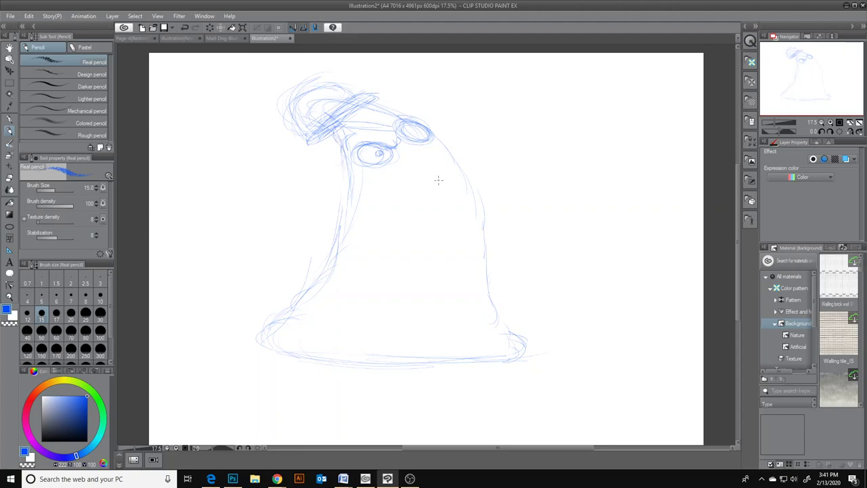
{"action": "left_click_drag", "start_coordinate": [409, 149], "coordinate": [431, 155]}
{"action": "left_click_drag", "start_coordinate": [437, 160], "coordinate": [444, 166]}
{"action": "left_click", "coordinate": [11, 175]}
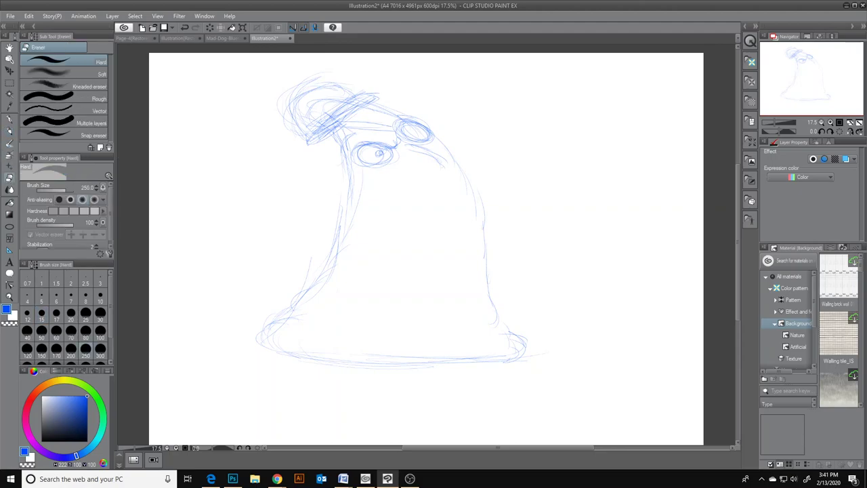
{"action": "mouse_move", "coordinate": [347, 157]}
{"action": "left_mouse_down"}
{"action": "mouse_move", "coordinate": [369, 165]}
{"action": "mouse_move", "coordinate": [360, 150]}
{"action": "mouse_move", "coordinate": [382, 148]}
{"action": "mouse_move", "coordinate": [406, 165]}
{"action": "mouse_move", "coordinate": [403, 132]}
{"action": "mouse_move", "coordinate": [429, 143]}
{"action": "mouse_move", "coordinate": [429, 155]}
{"action": "mouse_move", "coordinate": [386, 126]}
{"action": "mouse_move", "coordinate": [367, 128]}
{"action": "mouse_move", "coordinate": [375, 124]}
{"action": "mouse_move", "coordinate": [412, 139]}
{"action": "left_mouse_up"}
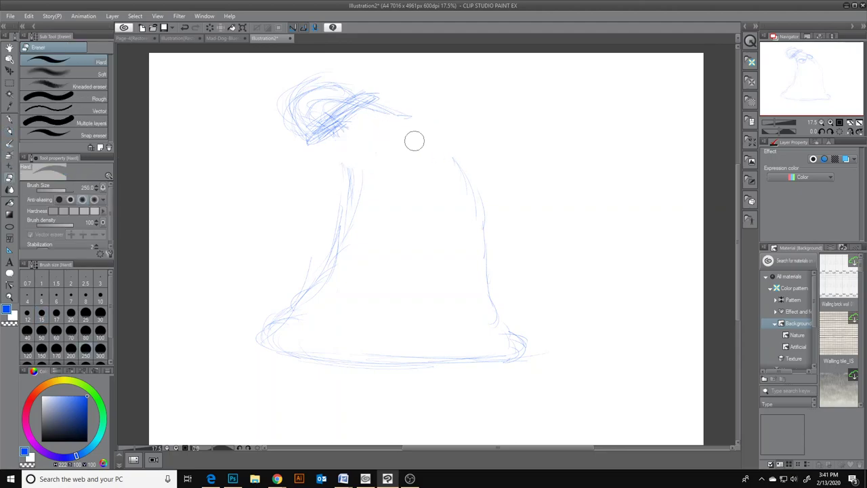
- Redraw the upper body edges and sketch a scowling eye, plus a second oval with strap lines running to the hat
{"action": "left_click", "coordinate": [9, 131]}
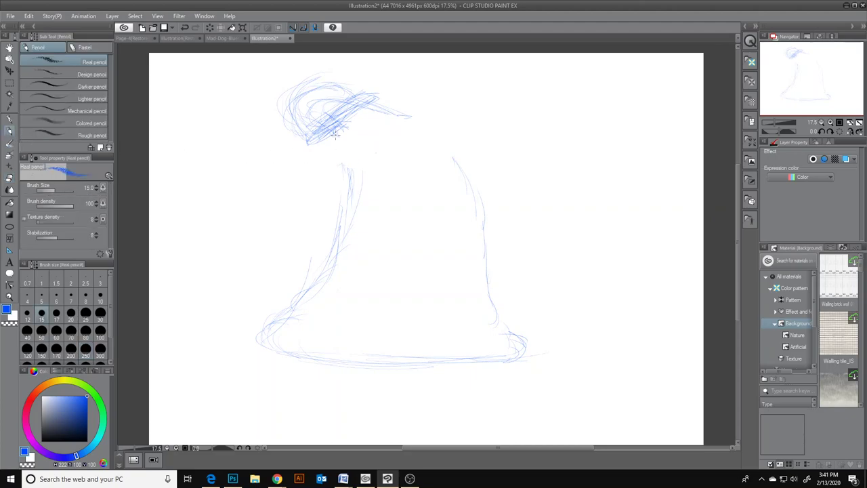
{"action": "left_click_drag", "start_coordinate": [339, 134], "coordinate": [355, 166]}
{"action": "mouse_move", "coordinate": [380, 112]}
{"action": "left_mouse_down"}
{"action": "mouse_move", "coordinate": [435, 134]}
{"action": "mouse_move", "coordinate": [437, 153]}
{"action": "mouse_move", "coordinate": [456, 179]}
{"action": "left_mouse_up"}
{"action": "mouse_move", "coordinate": [352, 145]}
{"action": "left_mouse_down"}
{"action": "mouse_move", "coordinate": [393, 159]}
{"action": "mouse_move", "coordinate": [409, 147]}
{"action": "mouse_move", "coordinate": [408, 156]}
{"action": "mouse_move", "coordinate": [381, 147]}
{"action": "mouse_move", "coordinate": [348, 155]}
{"action": "mouse_move", "coordinate": [394, 156]}
{"action": "mouse_move", "coordinate": [367, 169]}
{"action": "mouse_move", "coordinate": [355, 164]}
{"action": "mouse_move", "coordinate": [393, 151]}
{"action": "mouse_move", "coordinate": [400, 158]}
{"action": "mouse_move", "coordinate": [391, 165]}
{"action": "mouse_move", "coordinate": [416, 141]}
{"action": "mouse_move", "coordinate": [426, 163]}
{"action": "mouse_move", "coordinate": [407, 143]}
{"action": "mouse_move", "coordinate": [417, 130]}
{"action": "mouse_move", "coordinate": [437, 153]}
{"action": "left_mouse_up"}
{"action": "left_click_drag", "start_coordinate": [365, 106], "coordinate": [420, 133]}
{"action": "left_click_drag", "start_coordinate": [343, 118], "coordinate": [420, 142]}
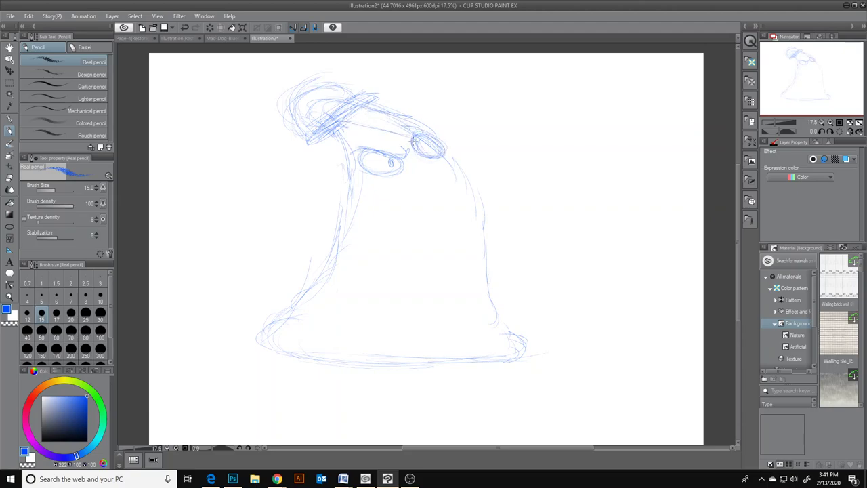
{"action": "left_click_drag", "start_coordinate": [362, 128], "coordinate": [413, 139]}
- Sketch the pointed nose, open mouth and chin, with a dripping cheese edge along the cheek
{"action": "left_click_drag", "start_coordinate": [376, 217], "coordinate": [420, 195]}
{"action": "mouse_move", "coordinate": [428, 162]}
{"action": "left_mouse_down"}
{"action": "mouse_move", "coordinate": [455, 169]}
{"action": "mouse_move", "coordinate": [465, 186]}
{"action": "mouse_move", "coordinate": [455, 192]}
{"action": "mouse_move", "coordinate": [428, 183]}
{"action": "mouse_move", "coordinate": [468, 192]}
{"action": "left_mouse_up"}
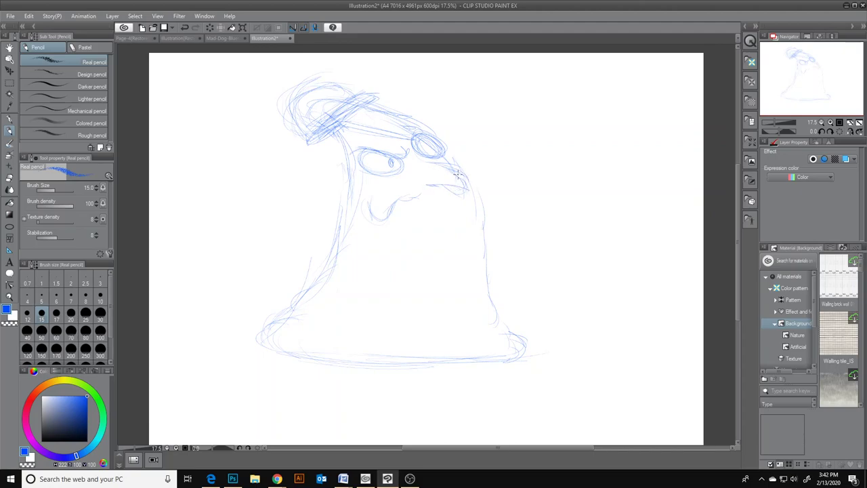
{"action": "mouse_move", "coordinate": [427, 184]}
{"action": "left_mouse_down"}
{"action": "mouse_move", "coordinate": [440, 165]}
{"action": "mouse_move", "coordinate": [421, 159]}
{"action": "mouse_move", "coordinate": [456, 166]}
{"action": "mouse_move", "coordinate": [454, 183]}
{"action": "mouse_move", "coordinate": [465, 188]}
{"action": "mouse_move", "coordinate": [452, 163]}
{"action": "mouse_move", "coordinate": [467, 187]}
{"action": "left_mouse_up"}
{"action": "left_click_drag", "start_coordinate": [418, 200], "coordinate": [443, 189]}
{"action": "mouse_move", "coordinate": [393, 209]}
{"action": "left_mouse_down"}
{"action": "mouse_move", "coordinate": [404, 223]}
{"action": "mouse_move", "coordinate": [421, 225]}
{"action": "mouse_move", "coordinate": [455, 205]}
{"action": "left_mouse_up"}
{"action": "mouse_move", "coordinate": [399, 227]}
{"action": "left_mouse_down"}
{"action": "mouse_move", "coordinate": [426, 234]}
{"action": "mouse_move", "coordinate": [454, 221]}
{"action": "left_mouse_up"}
{"action": "left_click_drag", "start_coordinate": [371, 203], "coordinate": [349, 182]}
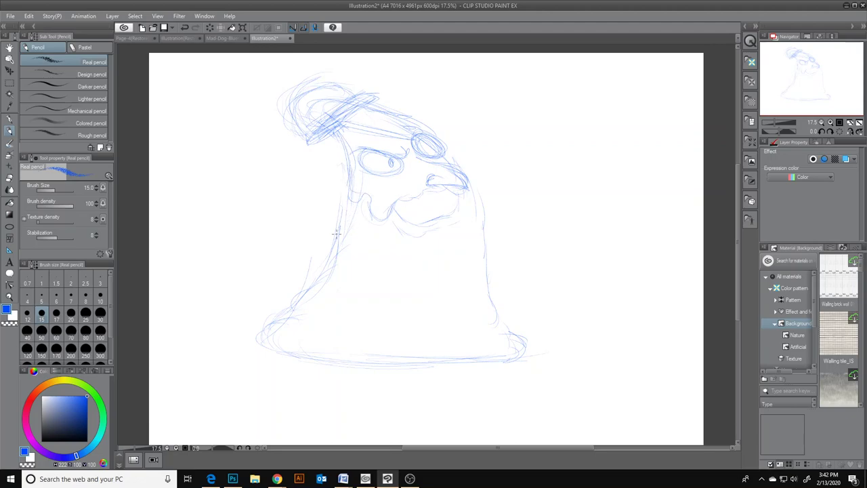
- Sketch the left arm with a rounded shoulder, a bent elbow and a round fist in front of the body
{"action": "mouse_move", "coordinate": [331, 218]}
{"action": "left_mouse_down"}
{"action": "mouse_move", "coordinate": [310, 229]}
{"action": "mouse_move", "coordinate": [340, 236]}
{"action": "mouse_move", "coordinate": [323, 223]}
{"action": "mouse_move", "coordinate": [342, 241]}
{"action": "mouse_move", "coordinate": [316, 237]}
{"action": "mouse_move", "coordinate": [343, 213]}
{"action": "mouse_move", "coordinate": [291, 232]}
{"action": "mouse_move", "coordinate": [332, 241]}
{"action": "mouse_move", "coordinate": [303, 218]}
{"action": "mouse_move", "coordinate": [334, 239]}
{"action": "mouse_move", "coordinate": [353, 217]}
{"action": "mouse_move", "coordinate": [348, 230]}
{"action": "left_mouse_up"}
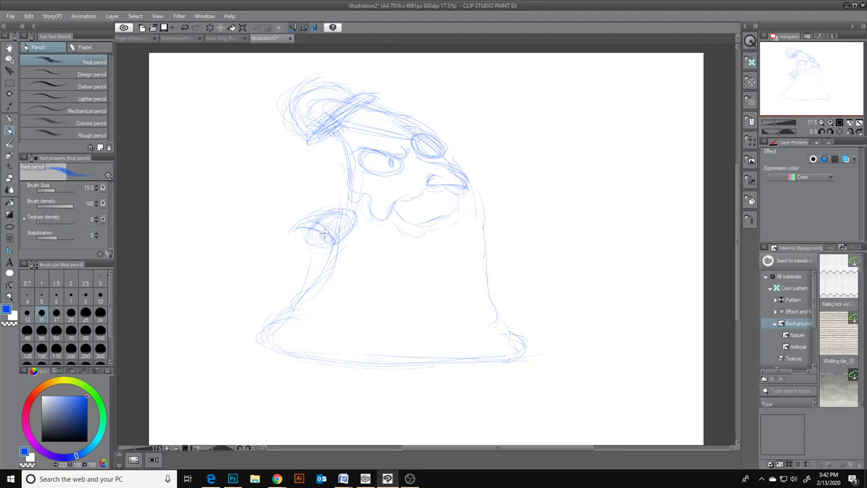
{"action": "mouse_move", "coordinate": [310, 236]}
{"action": "left_mouse_down"}
{"action": "mouse_move", "coordinate": [297, 268]}
{"action": "mouse_move", "coordinate": [388, 264]}
{"action": "left_mouse_up"}
{"action": "left_click_drag", "start_coordinate": [320, 290], "coordinate": [335, 298]}
{"action": "left_click_drag", "start_coordinate": [327, 285], "coordinate": [391, 277]}
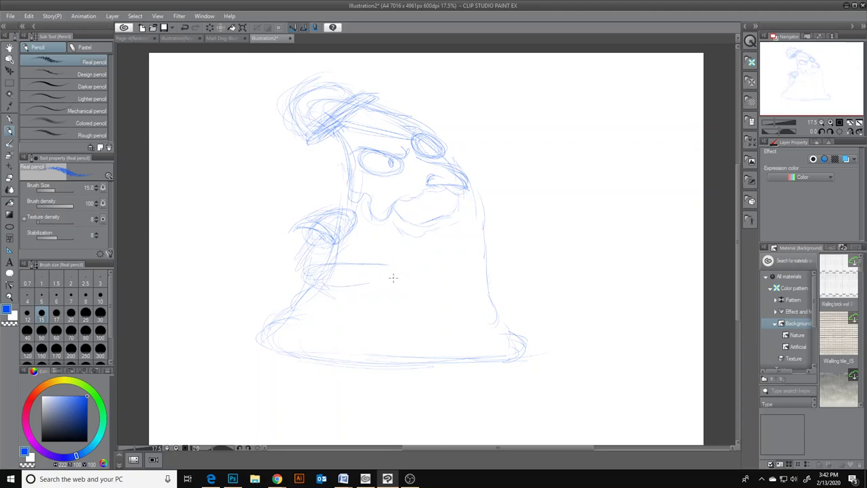
{"action": "mouse_move", "coordinate": [296, 264]}
{"action": "left_mouse_down"}
{"action": "mouse_move", "coordinate": [298, 238]}
{"action": "mouse_move", "coordinate": [305, 271]}
{"action": "mouse_move", "coordinate": [307, 229]}
{"action": "mouse_move", "coordinate": [335, 241]}
{"action": "mouse_move", "coordinate": [315, 260]}
{"action": "mouse_move", "coordinate": [388, 255]}
{"action": "mouse_move", "coordinate": [383, 249]}
{"action": "mouse_move", "coordinate": [405, 259]}
{"action": "mouse_move", "coordinate": [402, 288]}
{"action": "mouse_move", "coordinate": [383, 250]}
{"action": "mouse_move", "coordinate": [403, 284]}
{"action": "left_mouse_up"}
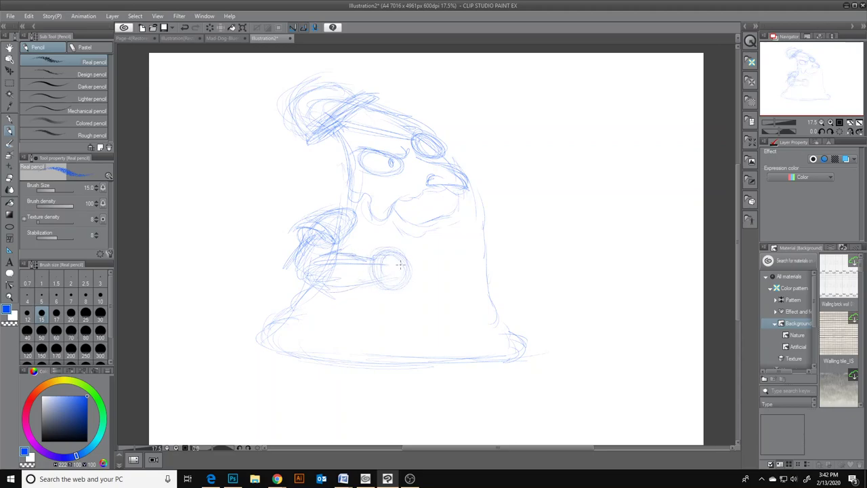
- Sketch the right arm extending outward from the body, ending in a rounded form with an oval opening
{"action": "mouse_move", "coordinate": [479, 204]}
{"action": "left_mouse_down"}
{"action": "mouse_move", "coordinate": [494, 217]}
{"action": "mouse_move", "coordinate": [507, 209]}
{"action": "mouse_move", "coordinate": [513, 223]}
{"action": "mouse_move", "coordinate": [493, 248]}
{"action": "left_mouse_up"}
{"action": "left_click_drag", "start_coordinate": [507, 253], "coordinate": [499, 226]}
{"action": "mouse_move", "coordinate": [522, 255]}
{"action": "left_mouse_down"}
{"action": "mouse_move", "coordinate": [515, 269]}
{"action": "mouse_move", "coordinate": [521, 261]}
{"action": "left_mouse_up"}
{"action": "left_click_drag", "start_coordinate": [515, 231], "coordinate": [538, 244]}
{"action": "mouse_move", "coordinate": [500, 218]}
{"action": "left_mouse_down"}
{"action": "mouse_move", "coordinate": [559, 258]}
{"action": "mouse_move", "coordinate": [511, 266]}
{"action": "mouse_move", "coordinate": [528, 276]}
{"action": "mouse_move", "coordinate": [503, 258]}
{"action": "mouse_move", "coordinate": [554, 257]}
{"action": "mouse_move", "coordinate": [516, 271]}
{"action": "left_mouse_up"}
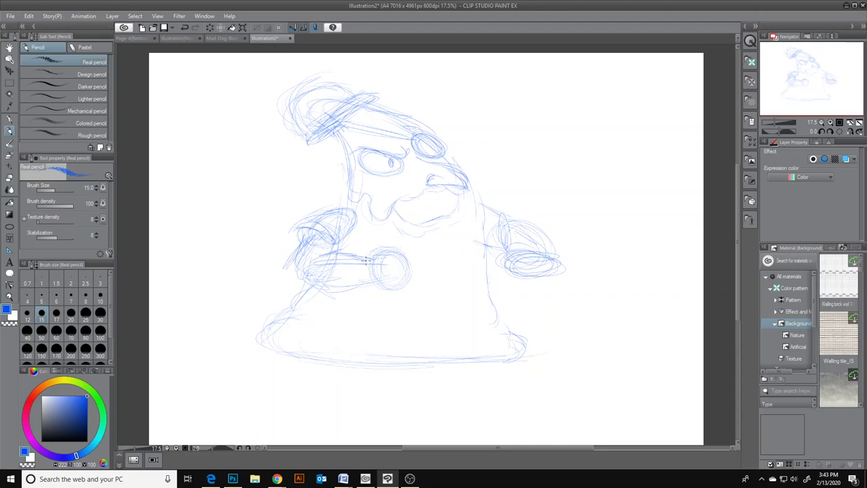
- Sketch two round pepperoni slices and a mushroom on the chest below the face
{"action": "mouse_move", "coordinate": [367, 235]}
{"action": "left_mouse_down"}
{"action": "mouse_move", "coordinate": [364, 225]}
{"action": "mouse_move", "coordinate": [388, 236]}
{"action": "mouse_move", "coordinate": [372, 231]}
{"action": "left_mouse_up"}
{"action": "mouse_move", "coordinate": [429, 270]}
{"action": "left_mouse_down"}
{"action": "mouse_move", "coordinate": [407, 249]}
{"action": "mouse_move", "coordinate": [444, 250]}
{"action": "left_mouse_up"}
{"action": "mouse_move", "coordinate": [472, 219]}
{"action": "left_mouse_down"}
{"action": "mouse_move", "coordinate": [445, 227]}
{"action": "mouse_move", "coordinate": [449, 242]}
{"action": "mouse_move", "coordinate": [473, 233]}
{"action": "left_mouse_up"}
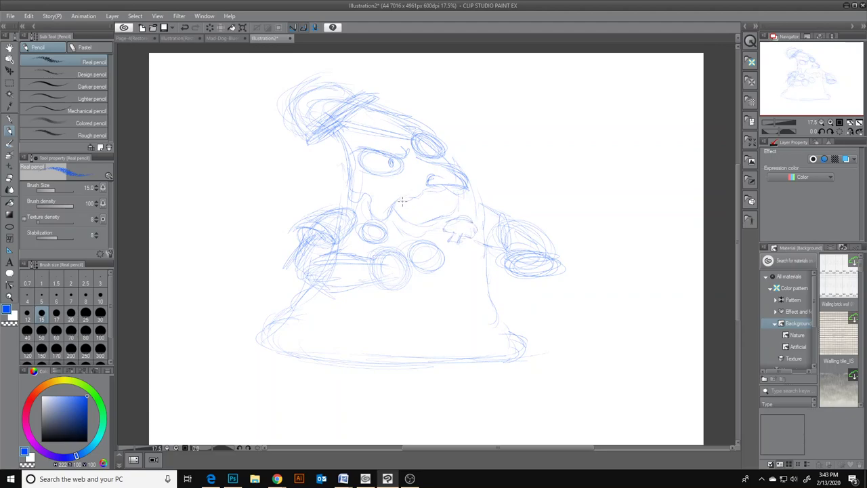
- Fill in the mouth with lip and teeth lines and add contour lines around the eye
{"action": "left_click_drag", "start_coordinate": [397, 206], "coordinate": [447, 193]}
{"action": "mouse_move", "coordinate": [400, 214]}
{"action": "left_mouse_down"}
{"action": "mouse_move", "coordinate": [423, 213]}
{"action": "mouse_move", "coordinate": [398, 216]}
{"action": "mouse_move", "coordinate": [448, 217]}
{"action": "mouse_move", "coordinate": [437, 211]}
{"action": "mouse_move", "coordinate": [456, 202]}
{"action": "mouse_move", "coordinate": [429, 209]}
{"action": "left_mouse_up"}
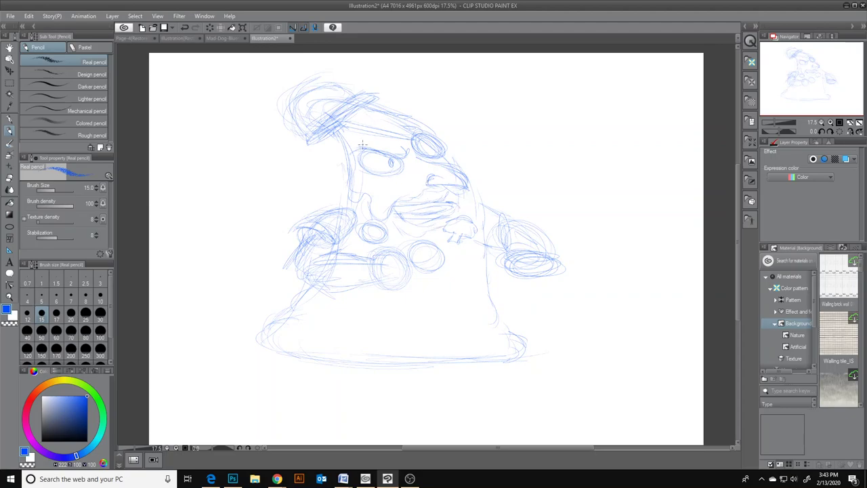
{"action": "mouse_move", "coordinate": [347, 147]}
{"action": "left_mouse_down"}
{"action": "mouse_move", "coordinate": [348, 183]}
{"action": "mouse_move", "coordinate": [405, 180]}
{"action": "left_mouse_up"}
- Reinforce the round fist and sketch a puffy, bumpy crust along the base of the slice
{"action": "left_click_drag", "start_coordinate": [397, 284], "coordinate": [404, 291]}
{"action": "left_click_drag", "start_coordinate": [382, 249], "coordinate": [366, 248]}
{"action": "mouse_move", "coordinate": [270, 354]}
{"action": "left_mouse_down"}
{"action": "mouse_move", "coordinate": [310, 322]}
{"action": "mouse_move", "coordinate": [322, 333]}
{"action": "mouse_move", "coordinate": [310, 332]}
{"action": "mouse_move", "coordinate": [359, 334]}
{"action": "mouse_move", "coordinate": [351, 343]}
{"action": "mouse_move", "coordinate": [365, 332]}
{"action": "mouse_move", "coordinate": [444, 341]}
{"action": "left_mouse_up"}
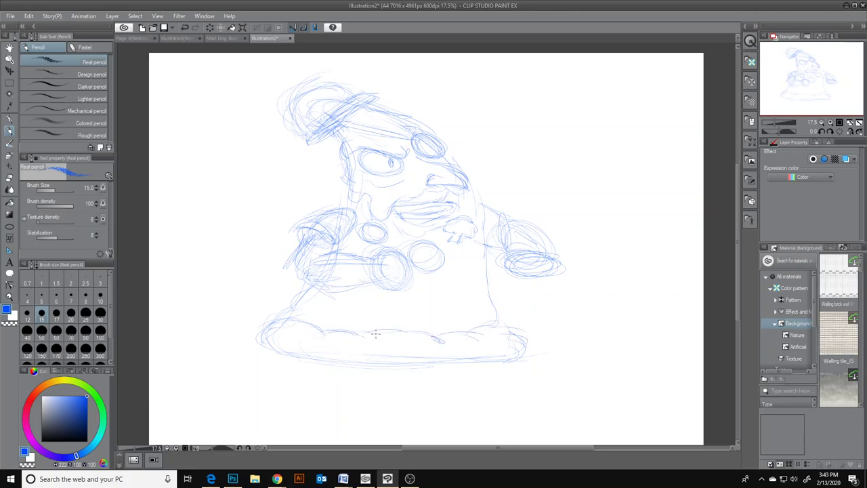
{"action": "left_click_drag", "start_coordinate": [385, 330], "coordinate": [412, 336]}
{"action": "mouse_move", "coordinate": [262, 341]}
{"action": "left_mouse_down"}
{"action": "mouse_move", "coordinate": [313, 359]}
{"action": "mouse_move", "coordinate": [386, 353]}
{"action": "mouse_move", "coordinate": [352, 362]}
{"action": "mouse_move", "coordinate": [427, 369]}
{"action": "mouse_move", "coordinate": [522, 358]}
{"action": "left_mouse_up"}
{"action": "left_click_drag", "start_coordinate": [495, 331], "coordinate": [522, 354]}
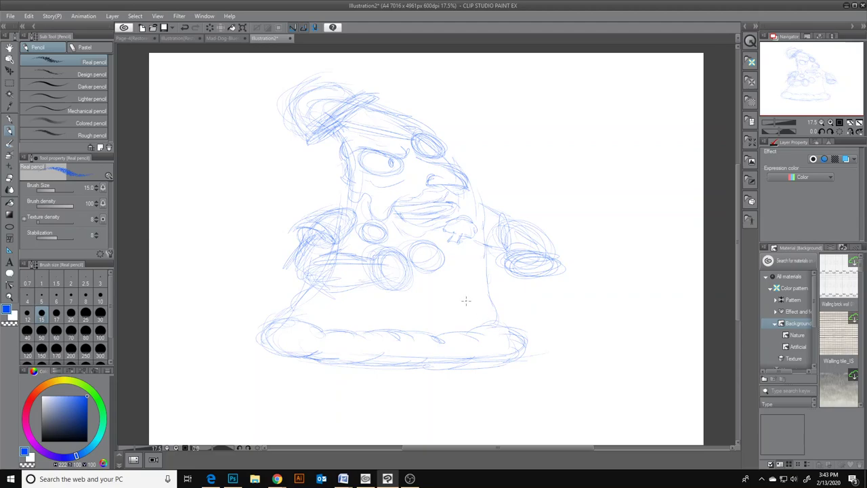
- Sketch more pepperoni, mushrooms and cheese contours on the lower body, and darken the fist outline
{"action": "mouse_move", "coordinate": [427, 290]}
{"action": "left_mouse_down"}
{"action": "mouse_move", "coordinate": [440, 307]}
{"action": "mouse_move", "coordinate": [421, 315]}
{"action": "left_mouse_up"}
{"action": "mouse_move", "coordinate": [452, 290]}
{"action": "left_mouse_down"}
{"action": "mouse_move", "coordinate": [467, 267]}
{"action": "mouse_move", "coordinate": [448, 290]}
{"action": "mouse_move", "coordinate": [472, 269]}
{"action": "mouse_move", "coordinate": [469, 291]}
{"action": "left_mouse_up"}
{"action": "mouse_move", "coordinate": [347, 311]}
{"action": "left_mouse_down"}
{"action": "mouse_move", "coordinate": [387, 306]}
{"action": "mouse_move", "coordinate": [359, 306]}
{"action": "mouse_move", "coordinate": [373, 320]}
{"action": "mouse_move", "coordinate": [389, 311]}
{"action": "left_mouse_up"}
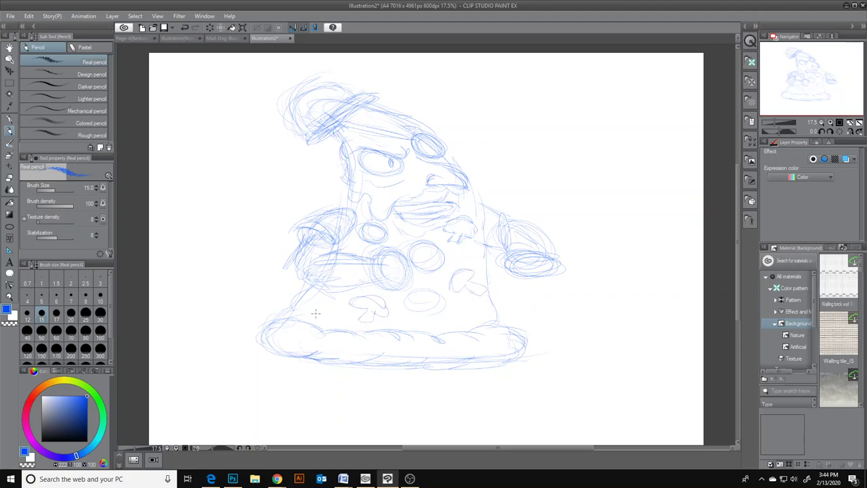
{"action": "mouse_move", "coordinate": [325, 305]}
{"action": "left_mouse_down"}
{"action": "mouse_move", "coordinate": [315, 304]}
{"action": "mouse_move", "coordinate": [340, 286]}
{"action": "left_mouse_up"}
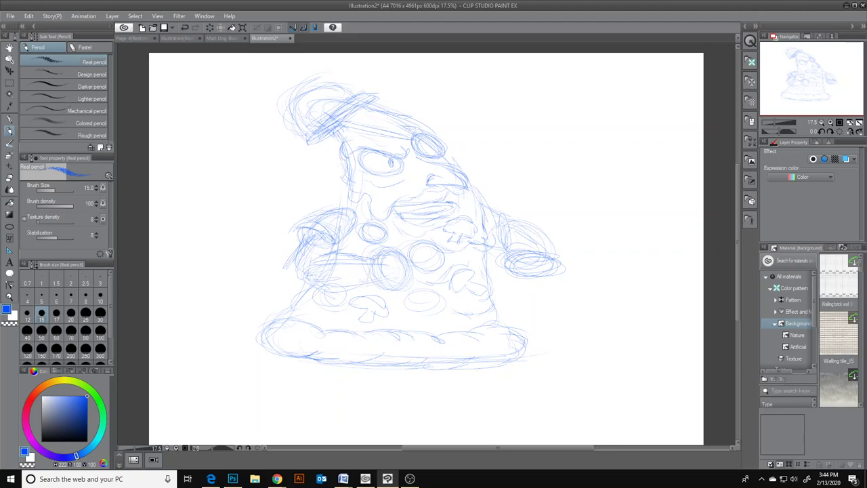
{"action": "left_click_drag", "start_coordinate": [397, 269], "coordinate": [366, 271]}
- Rough in both legs beneath the crust and sketch the left boot
{"action": "mouse_move", "coordinate": [494, 342]}
{"action": "left_mouse_down"}
{"action": "mouse_move", "coordinate": [508, 384]}
{"action": "mouse_move", "coordinate": [486, 396]}
{"action": "mouse_move", "coordinate": [498, 363]}
{"action": "left_mouse_up"}
{"action": "left_click_drag", "start_coordinate": [492, 369], "coordinate": [516, 357]}
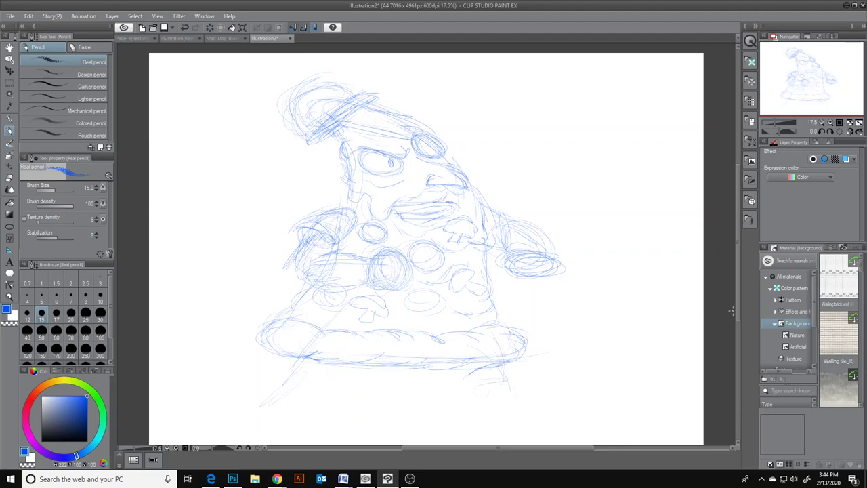
{"action": "scroll", "coordinate": [735, 311], "scroll_direction": "down", "scroll_amount": 1}
{"action": "mouse_move", "coordinate": [272, 335]}
{"action": "left_mouse_down"}
{"action": "mouse_move", "coordinate": [322, 326]}
{"action": "mouse_move", "coordinate": [263, 352]}
{"action": "mouse_move", "coordinate": [275, 353]}
{"action": "mouse_move", "coordinate": [264, 370]}
{"action": "mouse_move", "coordinate": [229, 388]}
{"action": "mouse_move", "coordinate": [274, 370]}
{"action": "left_mouse_up"}
{"action": "mouse_move", "coordinate": [222, 393]}
{"action": "left_mouse_down"}
{"action": "mouse_move", "coordinate": [284, 390]}
{"action": "mouse_move", "coordinate": [269, 396]}
{"action": "mouse_move", "coordinate": [321, 385]}
{"action": "left_mouse_up"}
{"action": "mouse_move", "coordinate": [314, 341]}
{"action": "left_mouse_down"}
{"action": "mouse_move", "coordinate": [308, 374]}
{"action": "mouse_move", "coordinate": [316, 383]}
{"action": "left_mouse_up"}
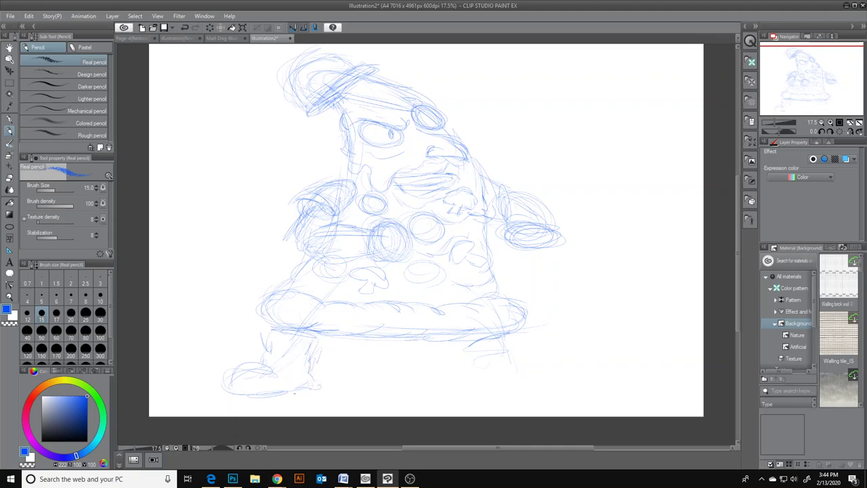
- Add laces and contour lines to the front of the left boot
{"action": "left_click", "coordinate": [410, 479]}
{"action": "left_click", "coordinate": [241, 372]}
{"action": "mouse_move", "coordinate": [239, 371]}
{"action": "left_mouse_down"}
{"action": "mouse_move", "coordinate": [289, 368]}
{"action": "mouse_move", "coordinate": [251, 367]}
{"action": "mouse_move", "coordinate": [281, 370]}
{"action": "mouse_move", "coordinate": [265, 350]}
{"action": "left_mouse_up"}
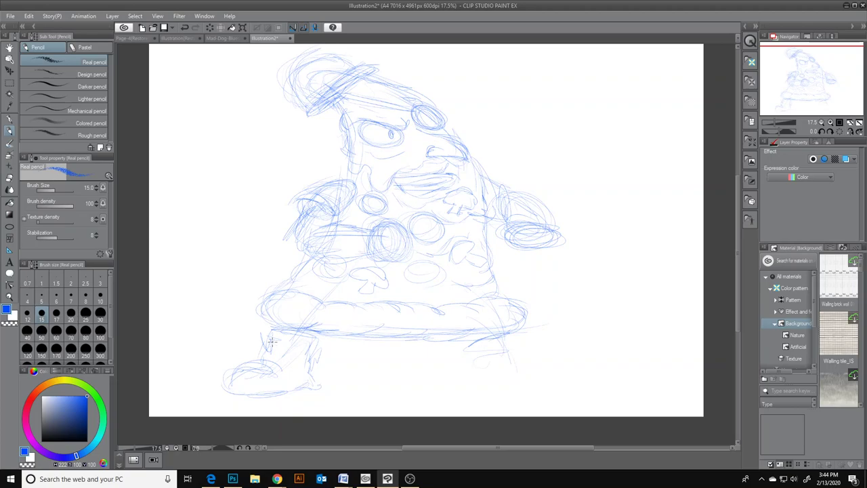
{"action": "mouse_move", "coordinate": [280, 351]}
{"action": "left_mouse_down"}
{"action": "mouse_move", "coordinate": [266, 355]}
{"action": "mouse_move", "coordinate": [272, 362]}
{"action": "left_mouse_up"}
- Sketch the right boot's shaft and foot, and add a sole under the left boot
{"action": "mouse_move", "coordinate": [536, 373]}
{"action": "left_mouse_down"}
{"action": "mouse_move", "coordinate": [485, 378]}
{"action": "mouse_move", "coordinate": [560, 378]}
{"action": "left_mouse_up"}
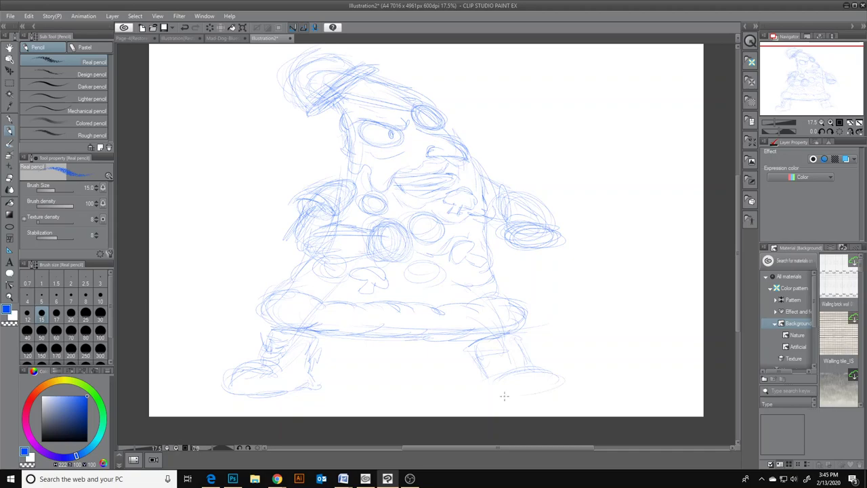
{"action": "left_click_drag", "start_coordinate": [479, 377], "coordinate": [485, 395]}
{"action": "left_click_drag", "start_coordinate": [485, 394], "coordinate": [567, 387]}
{"action": "left_click_drag", "start_coordinate": [229, 393], "coordinate": [299, 397]}
{"action": "left_click_drag", "start_coordinate": [299, 397], "coordinate": [317, 388]}
{"action": "left_click_drag", "start_coordinate": [483, 380], "coordinate": [484, 393]}
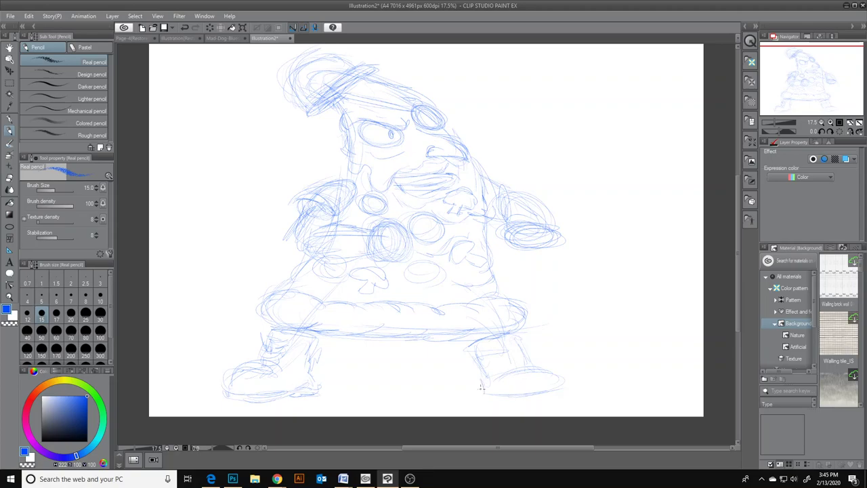
- Finish the right boot with a sole and laces, and add a wavy cheese edge above the crust
{"action": "left_click_drag", "start_coordinate": [517, 398], "coordinate": [568, 397]}
{"action": "left_click_drag", "start_coordinate": [475, 400], "coordinate": [566, 389]}
{"action": "mouse_move", "coordinate": [492, 368]}
{"action": "left_mouse_down"}
{"action": "mouse_move", "coordinate": [506, 338]}
{"action": "mouse_move", "coordinate": [495, 337]}
{"action": "left_mouse_up"}
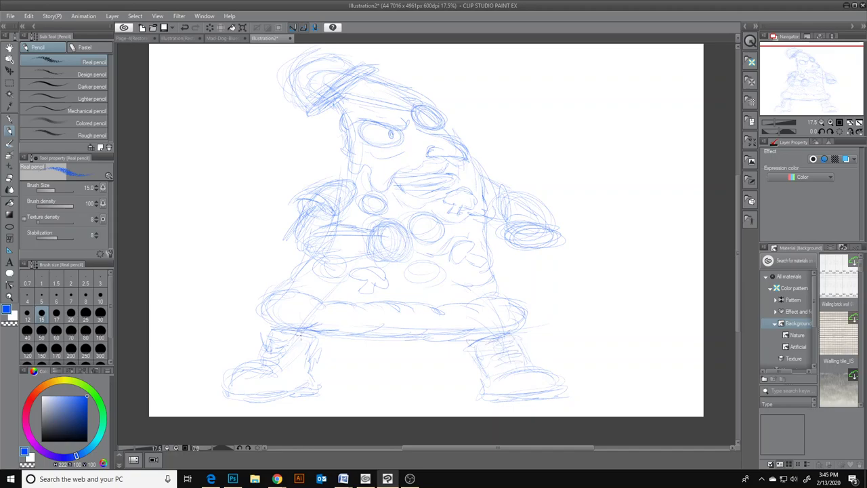
{"action": "left_click_drag", "start_coordinate": [468, 340], "coordinate": [495, 331]}
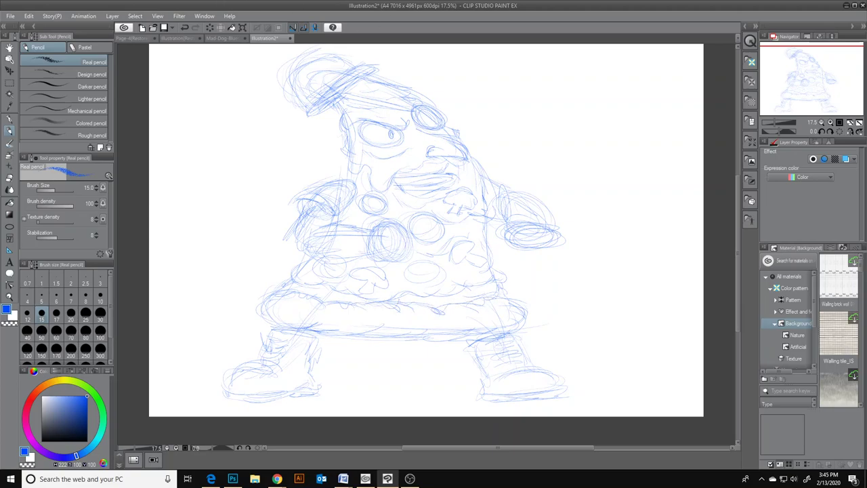
- Rough in a long gun across the pizza character's chest, with its barrel extending past the right arm
{"action": "key", "text": "alt+Tab"}
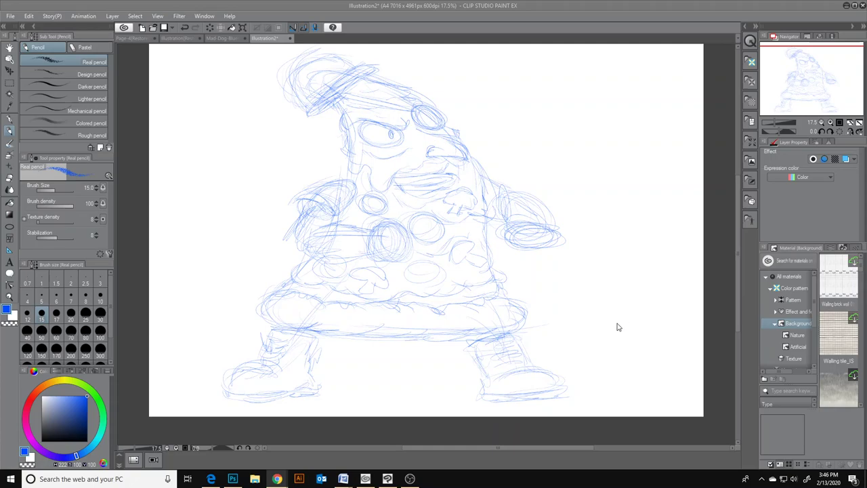
{"action": "left_click", "coordinate": [388, 202]}
{"action": "left_click_drag", "start_coordinate": [360, 200], "coordinate": [432, 197]}
{"action": "mouse_move", "coordinate": [347, 200]}
{"action": "left_mouse_down"}
{"action": "mouse_move", "coordinate": [314, 201]}
{"action": "mouse_move", "coordinate": [310, 234]}
{"action": "mouse_move", "coordinate": [345, 237]}
{"action": "mouse_move", "coordinate": [370, 225]}
{"action": "left_mouse_up"}
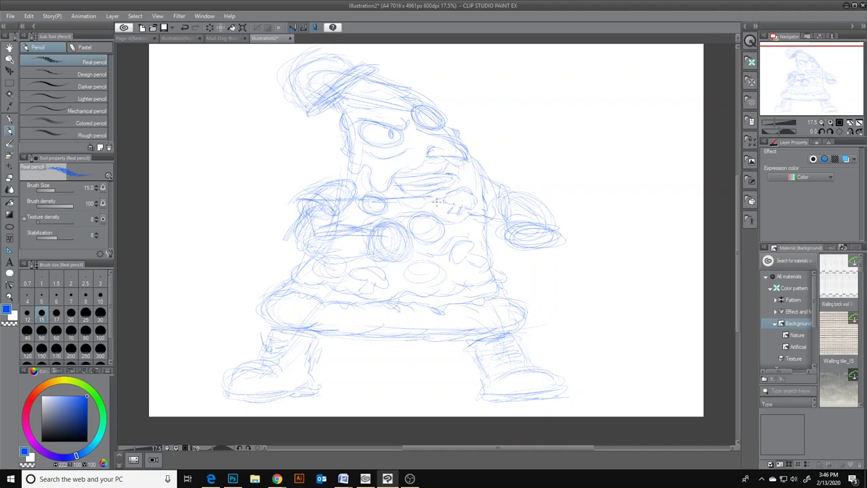
{"action": "left_click_drag", "start_coordinate": [428, 200], "coordinate": [501, 192]}
{"action": "mouse_move", "coordinate": [434, 214]}
{"action": "left_mouse_down"}
{"action": "mouse_move", "coordinate": [504, 220]}
{"action": "mouse_move", "coordinate": [538, 194]}
{"action": "mouse_move", "coordinate": [567, 193]}
{"action": "mouse_move", "coordinate": [517, 211]}
{"action": "left_mouse_up"}
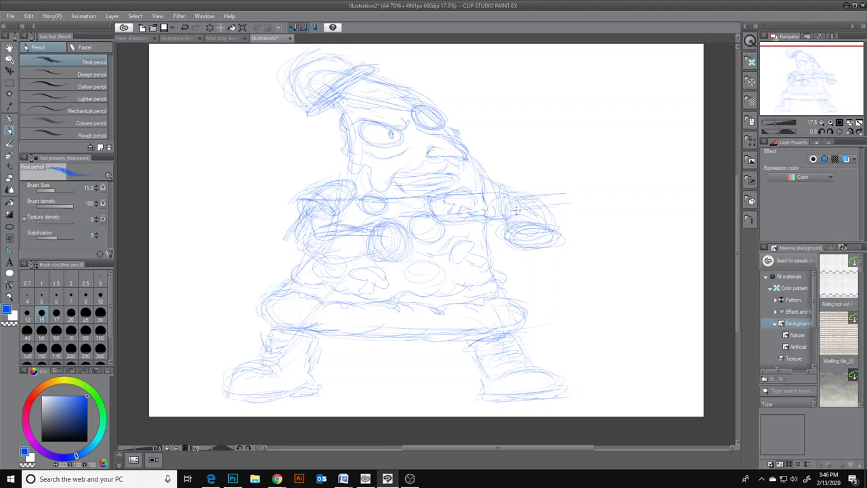
{"action": "left_click_drag", "start_coordinate": [383, 268], "coordinate": [378, 258]}
{"action": "left_click_drag", "start_coordinate": [295, 201], "coordinate": [388, 205]}
{"action": "left_click_drag", "start_coordinate": [325, 226], "coordinate": [366, 230]}
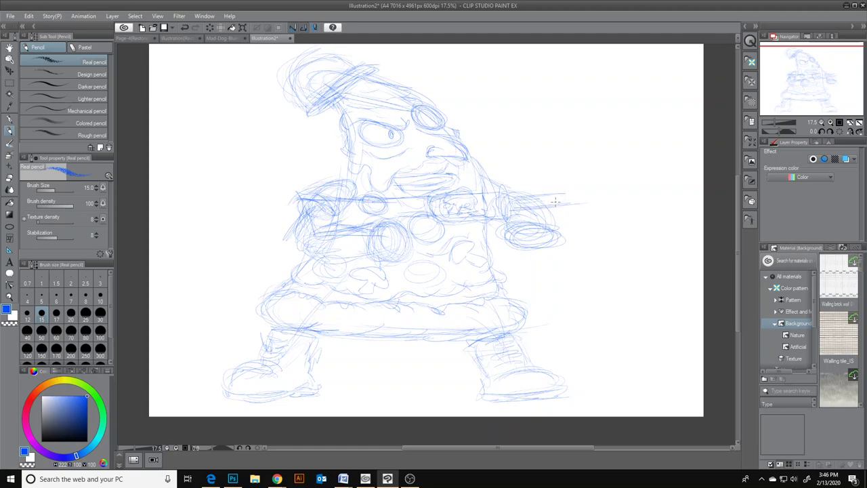
{"action": "scroll", "coordinate": [569, 190], "scroll_direction": "up", "scroll_amount": 3}
{"action": "scroll", "coordinate": [522, 203], "scroll_direction": "down", "scroll_amount": 3}
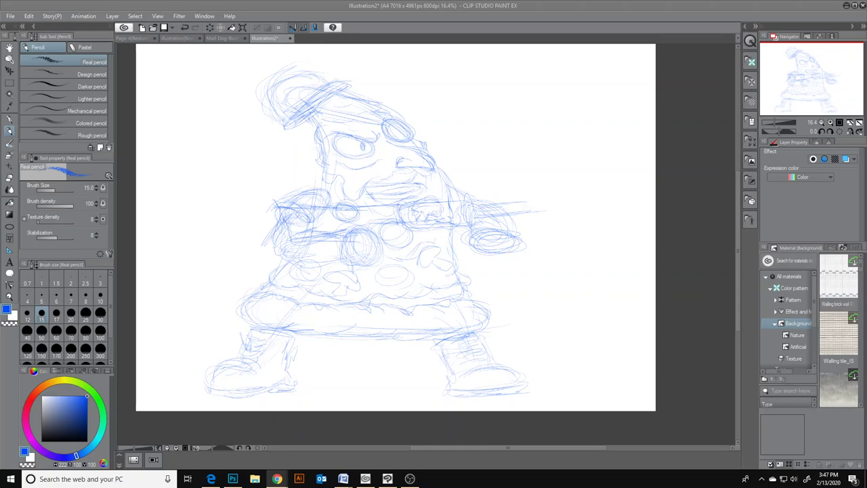
- Erase the rough gun lines and overlapping toppings in a band across the chest
{"action": "left_click", "coordinate": [368, 219]}
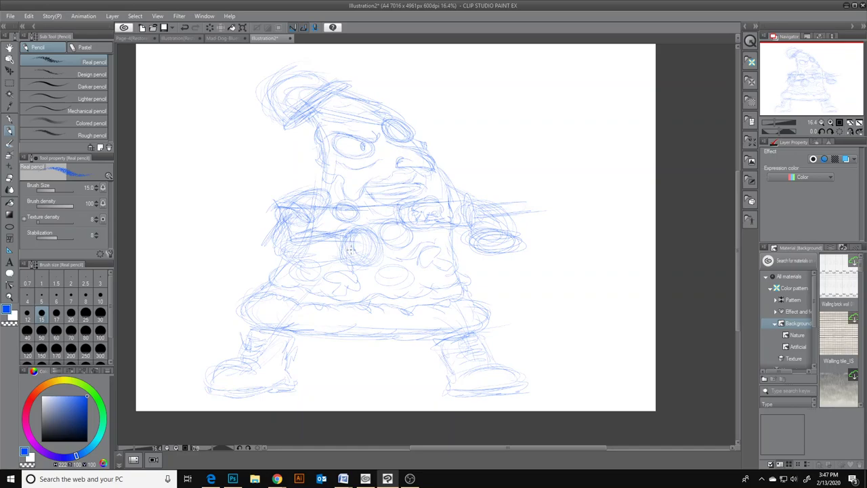
{"action": "left_click", "coordinate": [9, 177]}
{"action": "mouse_move", "coordinate": [293, 231]}
{"action": "left_mouse_down"}
{"action": "mouse_move", "coordinate": [307, 207]}
{"action": "mouse_move", "coordinate": [303, 228]}
{"action": "mouse_move", "coordinate": [405, 214]}
{"action": "mouse_move", "coordinate": [396, 212]}
{"action": "mouse_move", "coordinate": [519, 211]}
{"action": "mouse_move", "coordinate": [393, 218]}
{"action": "left_mouse_up"}
{"action": "left_click", "coordinate": [11, 130]}
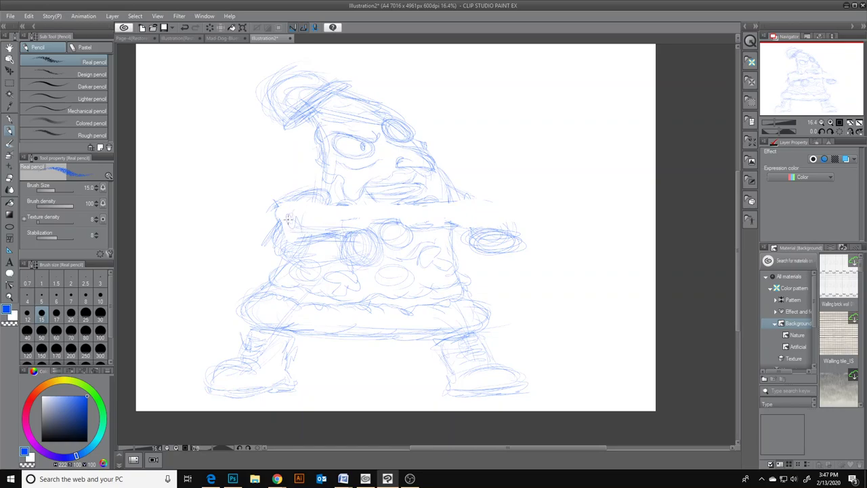
- Sketch the gun's body and straight barrel across the cleared band beneath the mouth
{"action": "mouse_move", "coordinate": [289, 218]}
{"action": "left_mouse_down"}
{"action": "mouse_move", "coordinate": [309, 206]}
{"action": "mouse_move", "coordinate": [391, 208]}
{"action": "left_mouse_up"}
{"action": "left_click_drag", "start_coordinate": [361, 208], "coordinate": [400, 207]}
{"action": "mouse_move", "coordinate": [343, 230]}
{"action": "left_mouse_down"}
{"action": "mouse_move", "coordinate": [402, 229]}
{"action": "mouse_move", "coordinate": [407, 211]}
{"action": "left_mouse_up"}
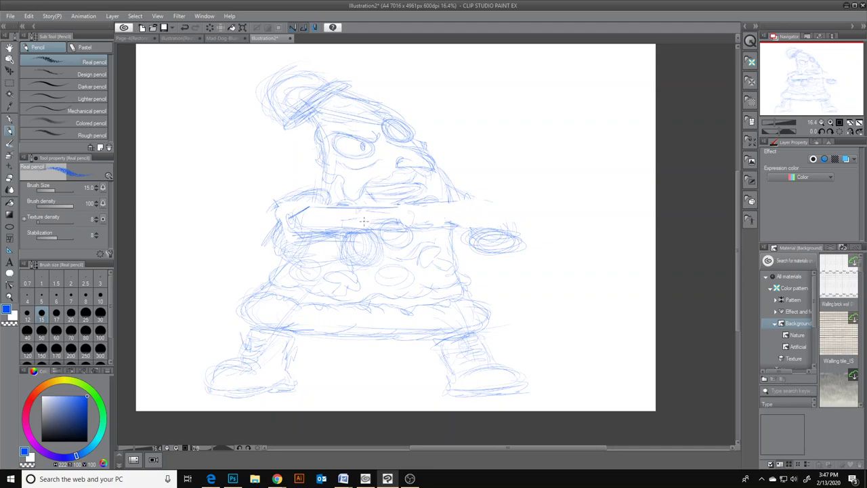
{"action": "mouse_move", "coordinate": [332, 207]}
{"action": "left_mouse_down"}
{"action": "mouse_move", "coordinate": [393, 221]}
{"action": "mouse_move", "coordinate": [390, 203]}
{"action": "mouse_move", "coordinate": [440, 204]}
{"action": "left_mouse_up"}
{"action": "left_click_drag", "start_coordinate": [405, 219], "coordinate": [431, 219]}
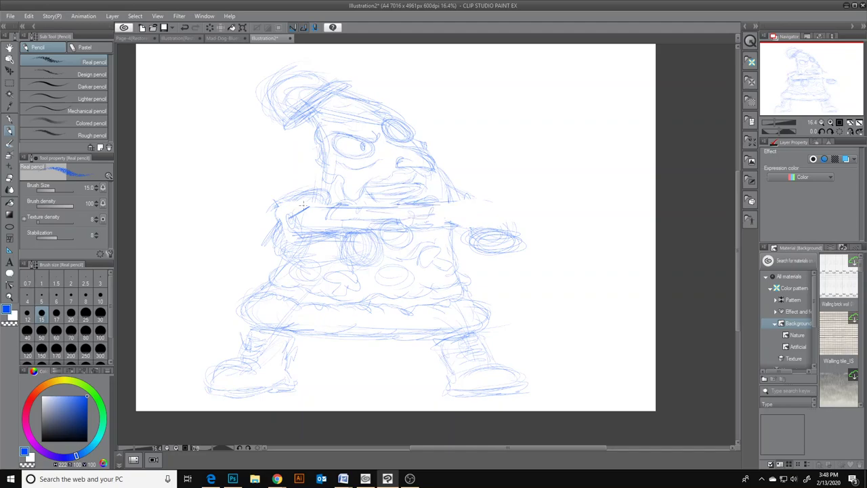
- Add a flared stock extending left behind the gun's body and a lengthwise line along the barrel
{"action": "mouse_move", "coordinate": [308, 210]}
{"action": "left_mouse_down"}
{"action": "mouse_move", "coordinate": [290, 224]}
{"action": "mouse_move", "coordinate": [309, 231]}
{"action": "mouse_move", "coordinate": [307, 216]}
{"action": "mouse_move", "coordinate": [223, 198]}
{"action": "mouse_move", "coordinate": [300, 212]}
{"action": "mouse_move", "coordinate": [230, 205]}
{"action": "left_mouse_up"}
{"action": "mouse_move", "coordinate": [296, 210]}
{"action": "left_mouse_down"}
{"action": "mouse_move", "coordinate": [215, 205]}
{"action": "mouse_move", "coordinate": [220, 240]}
{"action": "mouse_move", "coordinate": [268, 235]}
{"action": "left_mouse_up"}
{"action": "left_click_drag", "start_coordinate": [219, 250], "coordinate": [291, 232]}
{"action": "left_click_drag", "start_coordinate": [228, 220], "coordinate": [219, 248]}
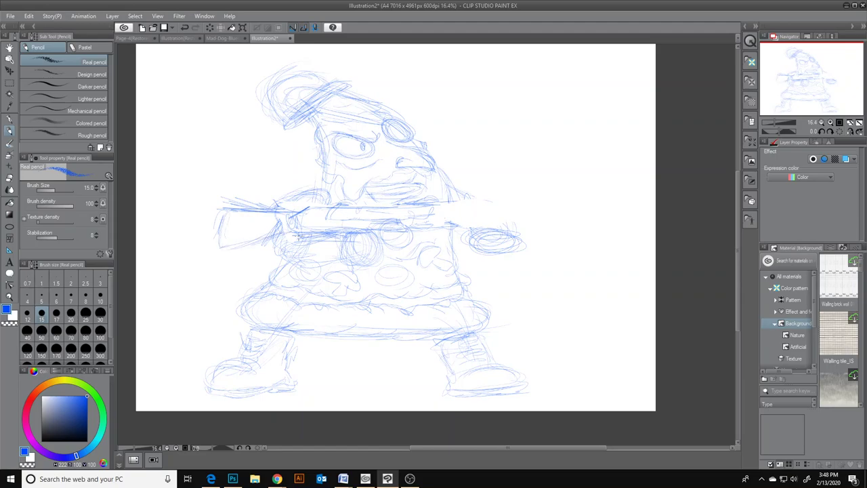
{"action": "mouse_move", "coordinate": [293, 220]}
{"action": "left_mouse_down"}
{"action": "mouse_move", "coordinate": [290, 230]}
{"action": "mouse_move", "coordinate": [393, 216]}
{"action": "left_mouse_up"}
- Rework the left forearm and fist beneath the gun, and sketch the muzzle at the barrel's end
{"action": "mouse_move", "coordinate": [299, 238]}
{"action": "left_mouse_down"}
{"action": "mouse_move", "coordinate": [261, 268]}
{"action": "mouse_move", "coordinate": [293, 276]}
{"action": "mouse_move", "coordinate": [317, 236]}
{"action": "mouse_move", "coordinate": [289, 276]}
{"action": "mouse_move", "coordinate": [331, 243]}
{"action": "mouse_move", "coordinate": [356, 242]}
{"action": "mouse_move", "coordinate": [346, 257]}
{"action": "mouse_move", "coordinate": [353, 238]}
{"action": "mouse_move", "coordinate": [377, 243]}
{"action": "mouse_move", "coordinate": [364, 240]}
{"action": "mouse_move", "coordinate": [377, 261]}
{"action": "mouse_move", "coordinate": [354, 264]}
{"action": "mouse_move", "coordinate": [368, 247]}
{"action": "mouse_move", "coordinate": [355, 252]}
{"action": "mouse_move", "coordinate": [336, 239]}
{"action": "mouse_move", "coordinate": [347, 267]}
{"action": "mouse_move", "coordinate": [363, 235]}
{"action": "mouse_move", "coordinate": [375, 245]}
{"action": "mouse_move", "coordinate": [369, 261]}
{"action": "mouse_move", "coordinate": [278, 263]}
{"action": "left_mouse_up"}
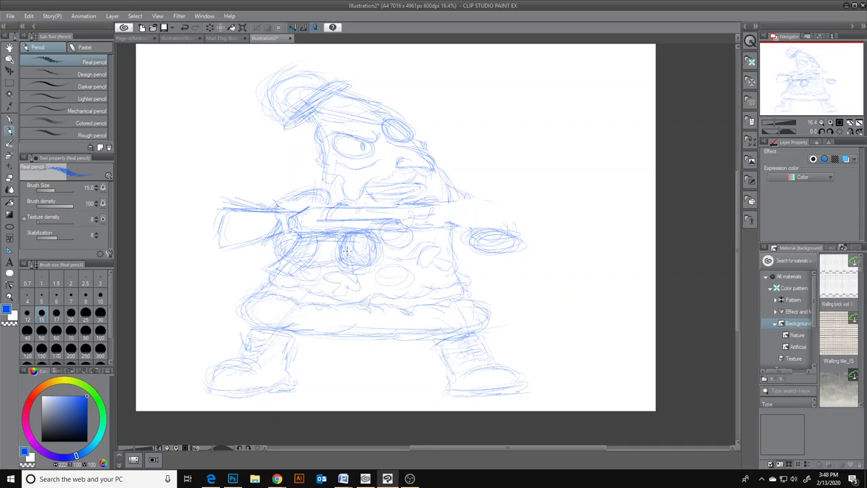
{"action": "mouse_move", "coordinate": [359, 232]}
{"action": "left_mouse_down"}
{"action": "mouse_move", "coordinate": [353, 251]}
{"action": "mouse_move", "coordinate": [355, 238]}
{"action": "mouse_move", "coordinate": [372, 245]}
{"action": "mouse_move", "coordinate": [356, 269]}
{"action": "mouse_move", "coordinate": [372, 265]}
{"action": "left_mouse_up"}
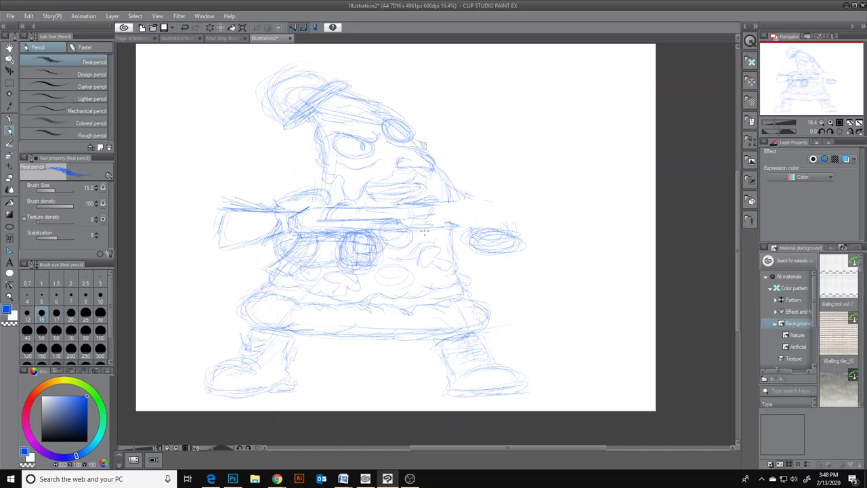
{"action": "mouse_move", "coordinate": [408, 223]}
{"action": "left_mouse_down"}
{"action": "mouse_move", "coordinate": [451, 202]}
{"action": "mouse_move", "coordinate": [452, 229]}
{"action": "mouse_move", "coordinate": [459, 212]}
{"action": "mouse_move", "coordinate": [472, 211]}
{"action": "mouse_move", "coordinate": [457, 187]}
{"action": "mouse_move", "coordinate": [470, 213]}
{"action": "left_mouse_up"}
- Erase the old outstretched right hand beyond the gun's muzzle
{"action": "key", "text": "e"}
{"action": "mouse_move", "coordinate": [487, 246]}
{"action": "left_mouse_down"}
{"action": "mouse_move", "coordinate": [504, 233]}
{"action": "mouse_move", "coordinate": [514, 246]}
{"action": "mouse_move", "coordinate": [459, 233]}
{"action": "mouse_move", "coordinate": [507, 212]}
{"action": "left_mouse_up"}
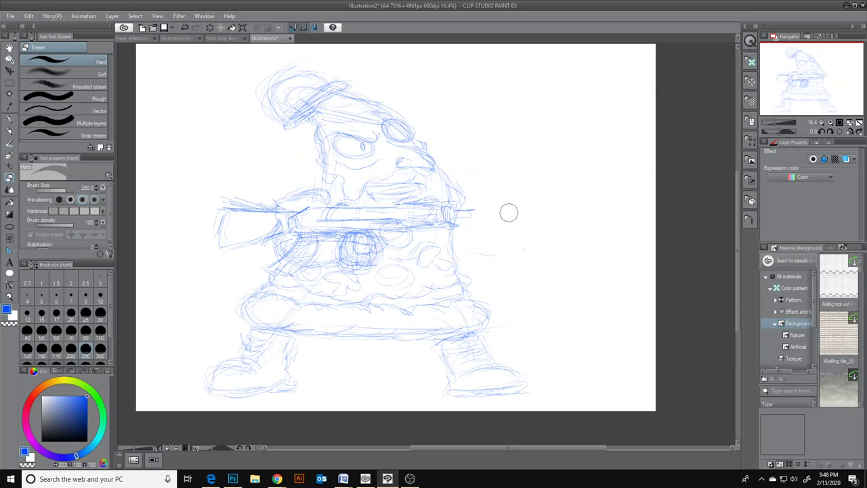
{"action": "left_click", "coordinate": [9, 131]}
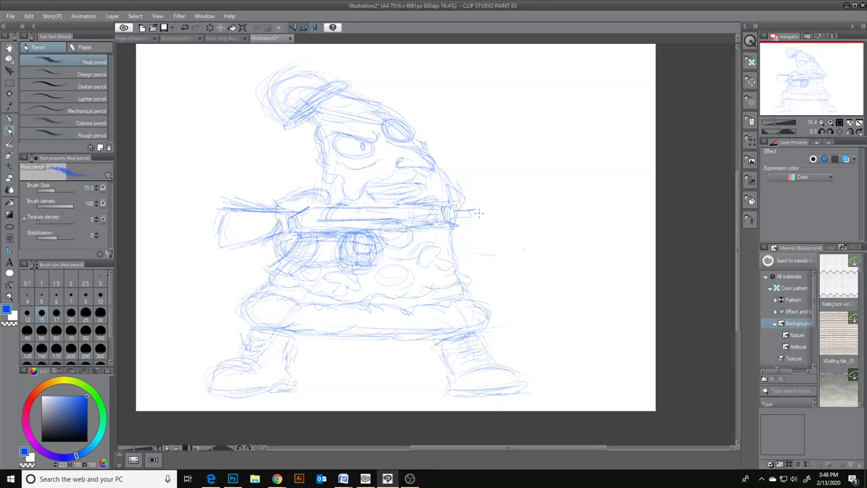
- Try a bent right arm with a hand gripping the barrel's underside, and erase it
{"action": "mouse_move", "coordinate": [471, 216]}
{"action": "left_mouse_down"}
{"action": "mouse_move", "coordinate": [477, 238]}
{"action": "mouse_move", "coordinate": [471, 228]}
{"action": "mouse_move", "coordinate": [441, 241]}
{"action": "mouse_move", "coordinate": [450, 250]}
{"action": "mouse_move", "coordinate": [427, 234]}
{"action": "mouse_move", "coordinate": [487, 253]}
{"action": "mouse_move", "coordinate": [473, 258]}
{"action": "left_mouse_up"}
{"action": "mouse_move", "coordinate": [409, 237]}
{"action": "left_mouse_down"}
{"action": "mouse_move", "coordinate": [441, 231]}
{"action": "mouse_move", "coordinate": [441, 222]}
{"action": "mouse_move", "coordinate": [415, 218]}
{"action": "mouse_move", "coordinate": [414, 230]}
{"action": "mouse_move", "coordinate": [439, 239]}
{"action": "mouse_move", "coordinate": [452, 231]}
{"action": "left_mouse_up"}
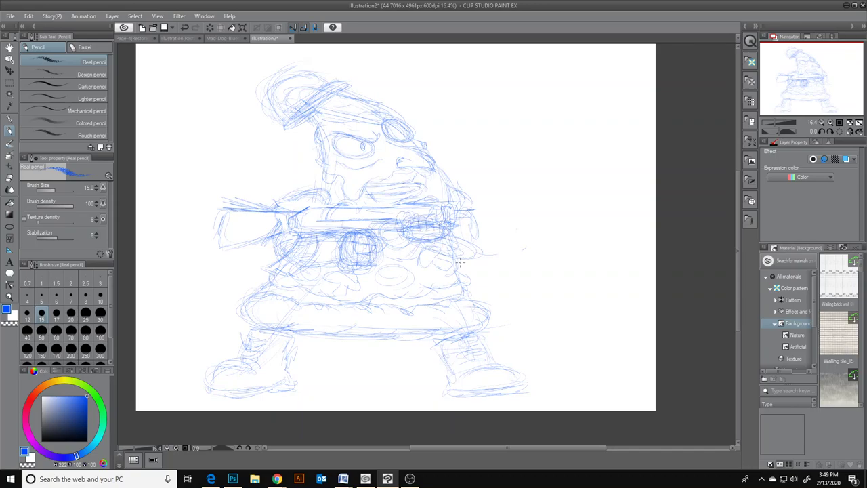
{"action": "key", "text": "ctrl+z"}
{"action": "left_click", "coordinate": [10, 178]}
{"action": "mouse_move", "coordinate": [406, 241]}
{"action": "left_mouse_down"}
{"action": "mouse_move", "coordinate": [428, 221]}
{"action": "mouse_move", "coordinate": [441, 234]}
{"action": "mouse_move", "coordinate": [410, 235]}
{"action": "mouse_move", "coordinate": [457, 229]}
{"action": "mouse_move", "coordinate": [450, 246]}
{"action": "mouse_move", "coordinate": [429, 247]}
{"action": "mouse_move", "coordinate": [490, 256]}
{"action": "mouse_move", "coordinate": [442, 240]}
{"action": "left_mouse_up"}
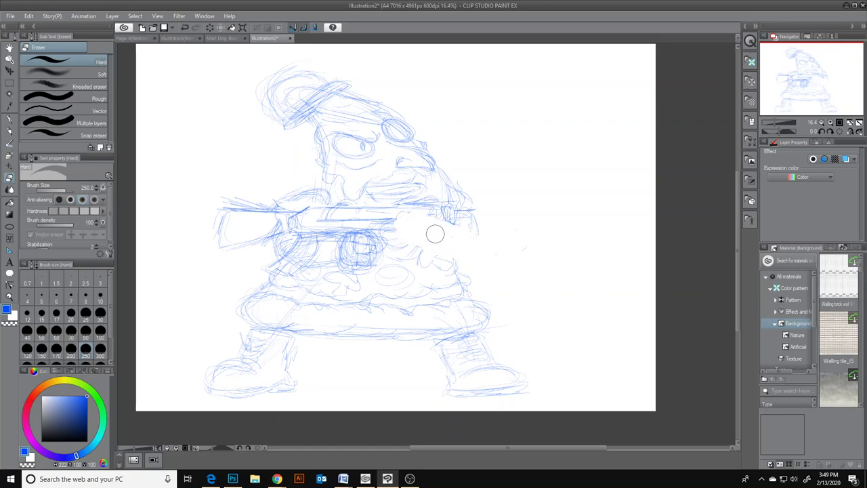
{"action": "left_click", "coordinate": [9, 130]}
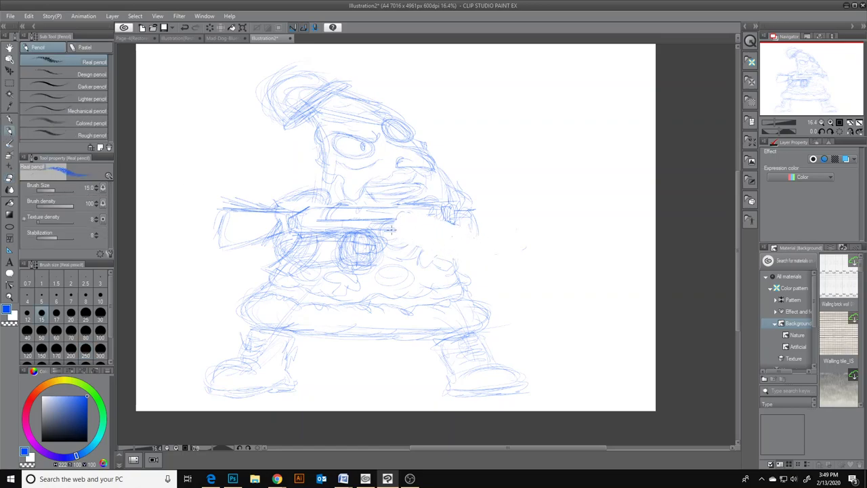
- Redraw the barrel's lower edge and muzzle, and restore the body's right outline and toppings beneath
{"action": "left_click_drag", "start_coordinate": [372, 235], "coordinate": [444, 231]}
{"action": "left_click_drag", "start_coordinate": [369, 229], "coordinate": [452, 234]}
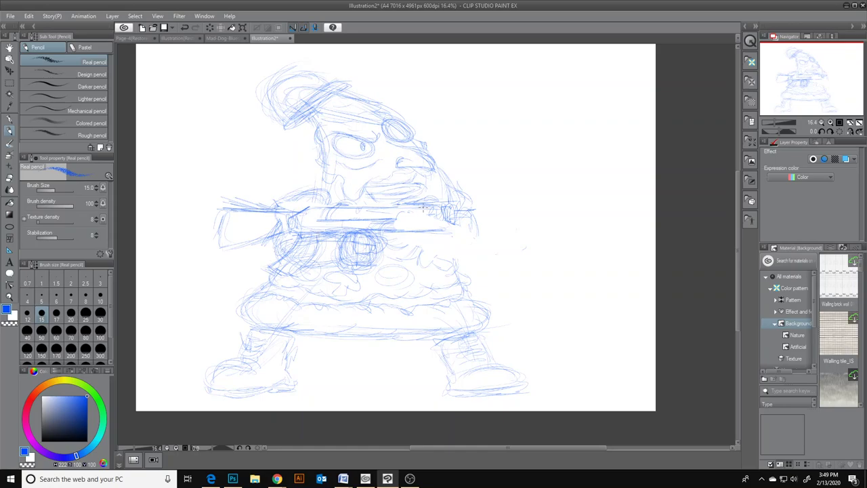
{"action": "mouse_move", "coordinate": [377, 219]}
{"action": "left_mouse_down"}
{"action": "mouse_move", "coordinate": [447, 209]}
{"action": "mouse_move", "coordinate": [440, 212]}
{"action": "mouse_move", "coordinate": [488, 215]}
{"action": "mouse_move", "coordinate": [408, 231]}
{"action": "left_mouse_up"}
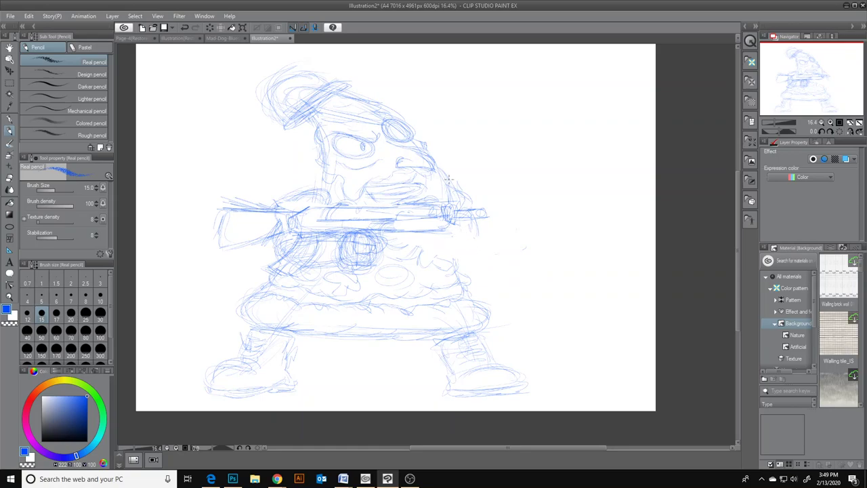
{"action": "mouse_move", "coordinate": [453, 231]}
{"action": "left_mouse_down"}
{"action": "mouse_move", "coordinate": [448, 247]}
{"action": "mouse_move", "coordinate": [406, 246]}
{"action": "mouse_move", "coordinate": [441, 248]}
{"action": "mouse_move", "coordinate": [435, 260]}
{"action": "mouse_move", "coordinate": [440, 244]}
{"action": "mouse_move", "coordinate": [453, 265]}
{"action": "left_mouse_up"}
- Erase the whole gun along with the left arm, shoulder and fist
{"action": "key", "text": "e"}
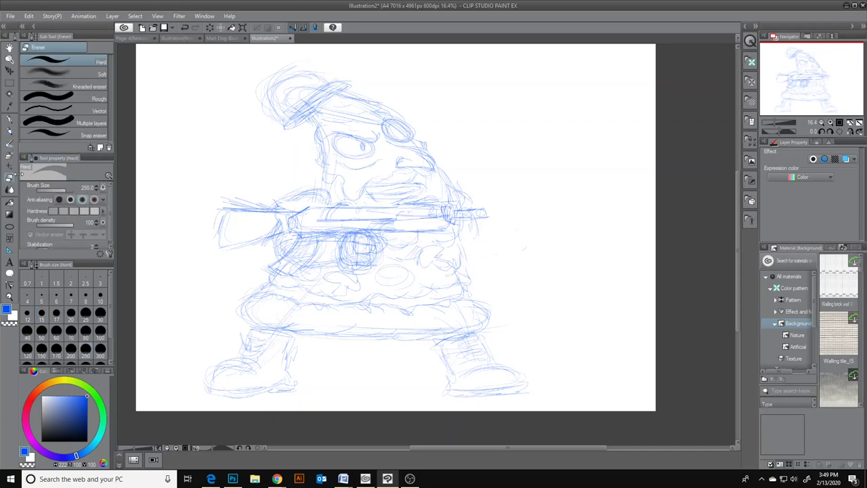
{"action": "mouse_move", "coordinate": [227, 241]}
{"action": "left_mouse_down"}
{"action": "mouse_move", "coordinate": [228, 205]}
{"action": "mouse_move", "coordinate": [250, 213]}
{"action": "mouse_move", "coordinate": [240, 234]}
{"action": "mouse_move", "coordinate": [223, 223]}
{"action": "mouse_move", "coordinate": [267, 222]}
{"action": "mouse_move", "coordinate": [297, 236]}
{"action": "mouse_move", "coordinate": [279, 227]}
{"action": "mouse_move", "coordinate": [298, 241]}
{"action": "mouse_move", "coordinate": [297, 256]}
{"action": "mouse_move", "coordinate": [277, 271]}
{"action": "mouse_move", "coordinate": [290, 275]}
{"action": "mouse_move", "coordinate": [293, 263]}
{"action": "mouse_move", "coordinate": [272, 242]}
{"action": "mouse_move", "coordinate": [311, 204]}
{"action": "mouse_move", "coordinate": [334, 215]}
{"action": "mouse_move", "coordinate": [506, 213]}
{"action": "mouse_move", "coordinate": [304, 222]}
{"action": "mouse_move", "coordinate": [466, 225]}
{"action": "mouse_move", "coordinate": [306, 239]}
{"action": "mouse_move", "coordinate": [329, 251]}
{"action": "mouse_move", "coordinate": [300, 259]}
{"action": "mouse_move", "coordinate": [384, 250]}
{"action": "mouse_move", "coordinate": [290, 257]}
{"action": "left_mouse_up"}
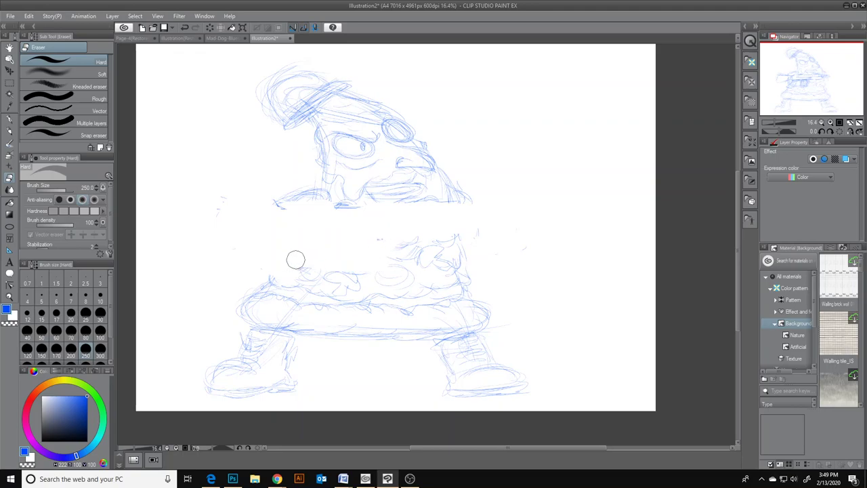
{"action": "mouse_move", "coordinate": [295, 196]}
{"action": "left_mouse_down"}
{"action": "mouse_move", "coordinate": [335, 201]}
{"action": "mouse_move", "coordinate": [275, 202]}
{"action": "mouse_move", "coordinate": [315, 204]}
{"action": "left_mouse_up"}
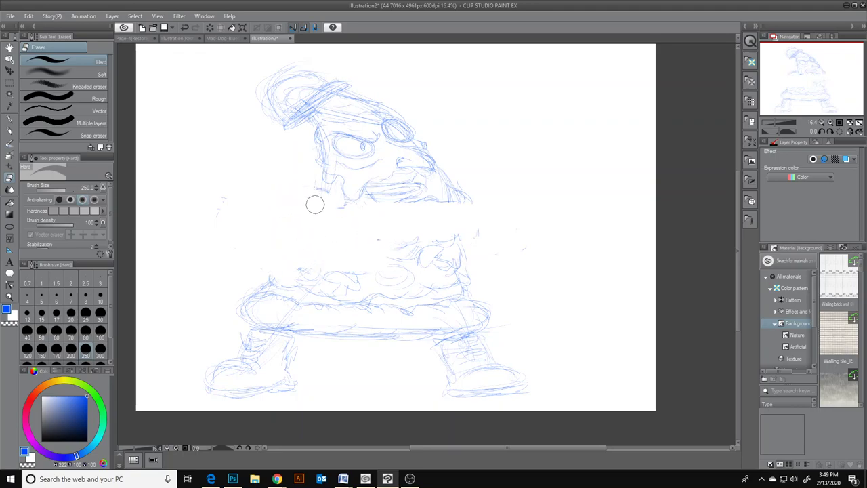
- Sketch a new gun body with its barrel reaching well past the right side, and redraw the body's left edge
{"action": "left_click", "coordinate": [10, 131]}
{"action": "mouse_move", "coordinate": [359, 215]}
{"action": "left_mouse_down"}
{"action": "mouse_move", "coordinate": [511, 204]}
{"action": "mouse_move", "coordinate": [482, 207]}
{"action": "mouse_move", "coordinate": [499, 223]}
{"action": "mouse_move", "coordinate": [393, 236]}
{"action": "mouse_move", "coordinate": [362, 235]}
{"action": "mouse_move", "coordinate": [481, 231]}
{"action": "mouse_move", "coordinate": [497, 216]}
{"action": "mouse_move", "coordinate": [542, 210]}
{"action": "left_mouse_up"}
{"action": "mouse_move", "coordinate": [361, 210]}
{"action": "left_mouse_down"}
{"action": "mouse_move", "coordinate": [344, 229]}
{"action": "mouse_move", "coordinate": [378, 239]}
{"action": "mouse_move", "coordinate": [338, 236]}
{"action": "left_mouse_up"}
{"action": "mouse_move", "coordinate": [324, 277]}
{"action": "left_mouse_down"}
{"action": "mouse_move", "coordinate": [364, 244]}
{"action": "mouse_move", "coordinate": [330, 268]}
{"action": "mouse_move", "coordinate": [347, 257]}
{"action": "left_mouse_up"}
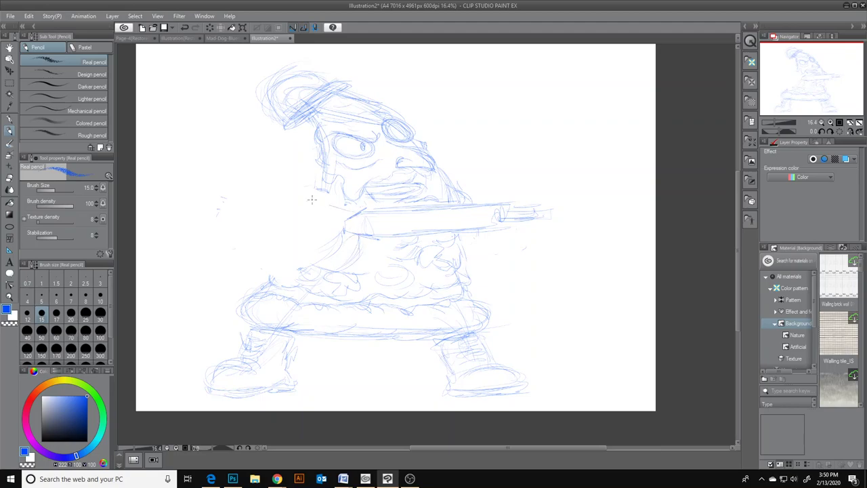
- Add a tapering stock to the gun, and sketch the left shoulder, forearm and fist around it
{"action": "left_click_drag", "start_coordinate": [355, 211], "coordinate": [239, 206]}
{"action": "left_click_drag", "start_coordinate": [276, 240], "coordinate": [342, 226]}
{"action": "left_click_drag", "start_coordinate": [348, 221], "coordinate": [299, 236]}
{"action": "mouse_move", "coordinate": [327, 192]}
{"action": "left_mouse_down"}
{"action": "mouse_move", "coordinate": [282, 205]}
{"action": "mouse_move", "coordinate": [322, 197]}
{"action": "left_mouse_up"}
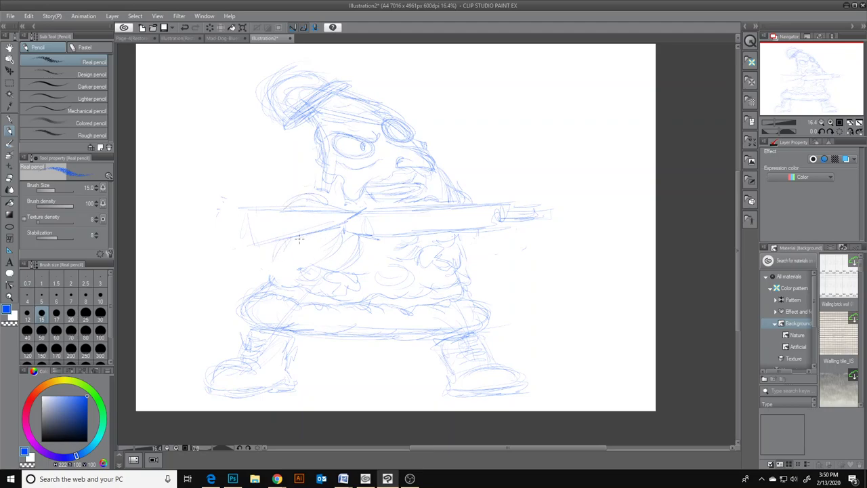
{"action": "mouse_move", "coordinate": [317, 255]}
{"action": "left_mouse_down"}
{"action": "mouse_move", "coordinate": [379, 252]}
{"action": "mouse_move", "coordinate": [305, 274]}
{"action": "mouse_move", "coordinate": [359, 279]}
{"action": "mouse_move", "coordinate": [378, 248]}
{"action": "mouse_move", "coordinate": [406, 245]}
{"action": "mouse_move", "coordinate": [398, 275]}
{"action": "mouse_move", "coordinate": [381, 239]}
{"action": "left_mouse_up"}
{"action": "mouse_move", "coordinate": [307, 246]}
{"action": "left_mouse_down"}
{"action": "mouse_move", "coordinate": [331, 277]}
{"action": "mouse_move", "coordinate": [300, 246]}
{"action": "mouse_move", "coordinate": [324, 239]}
{"action": "mouse_move", "coordinate": [354, 246]}
{"action": "mouse_move", "coordinate": [291, 253]}
{"action": "mouse_move", "coordinate": [323, 275]}
{"action": "mouse_move", "coordinate": [281, 252]}
{"action": "left_mouse_up"}
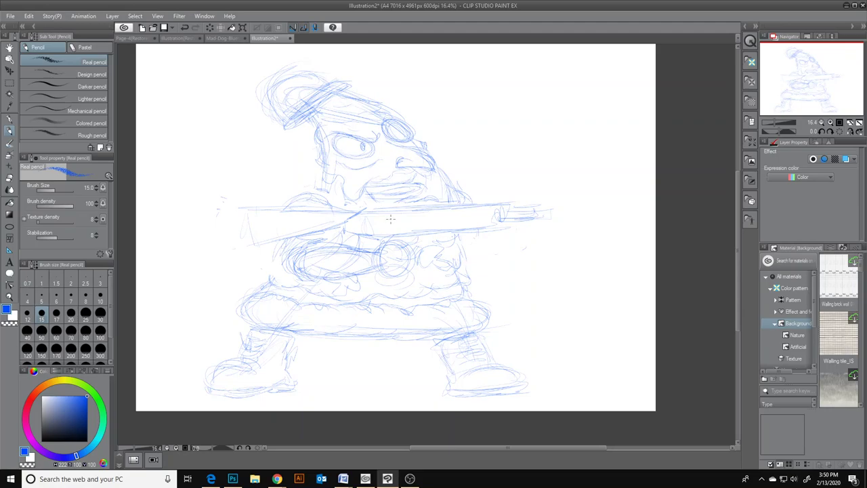
- Reinforce the gun's barrel and stock lines, and sketch a right hand gripping the barrel from below
{"action": "mouse_move", "coordinate": [372, 218]}
{"action": "left_mouse_down"}
{"action": "mouse_move", "coordinate": [501, 213]}
{"action": "mouse_move", "coordinate": [441, 218]}
{"action": "left_mouse_up"}
{"action": "mouse_move", "coordinate": [347, 218]}
{"action": "left_mouse_down"}
{"action": "mouse_move", "coordinate": [248, 242]}
{"action": "mouse_move", "coordinate": [237, 215]}
{"action": "mouse_move", "coordinate": [358, 218]}
{"action": "mouse_move", "coordinate": [242, 243]}
{"action": "mouse_move", "coordinate": [244, 207]}
{"action": "left_mouse_up"}
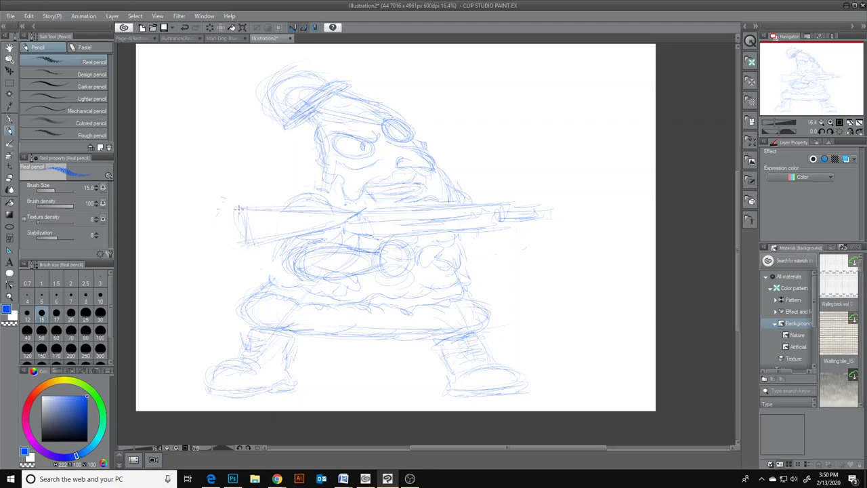
{"action": "mouse_move", "coordinate": [495, 246]}
{"action": "left_mouse_down"}
{"action": "mouse_move", "coordinate": [454, 253]}
{"action": "mouse_move", "coordinate": [459, 222]}
{"action": "mouse_move", "coordinate": [470, 231]}
{"action": "mouse_move", "coordinate": [457, 226]}
{"action": "mouse_move", "coordinate": [476, 217]}
{"action": "mouse_move", "coordinate": [484, 234]}
{"action": "mouse_move", "coordinate": [476, 240]}
{"action": "mouse_move", "coordinate": [479, 223]}
{"action": "mouse_move", "coordinate": [491, 232]}
{"action": "mouse_move", "coordinate": [495, 216]}
{"action": "mouse_move", "coordinate": [505, 235]}
{"action": "mouse_move", "coordinate": [456, 236]}
{"action": "mouse_move", "coordinate": [469, 250]}
{"action": "mouse_move", "coordinate": [503, 231]}
{"action": "left_mouse_up"}
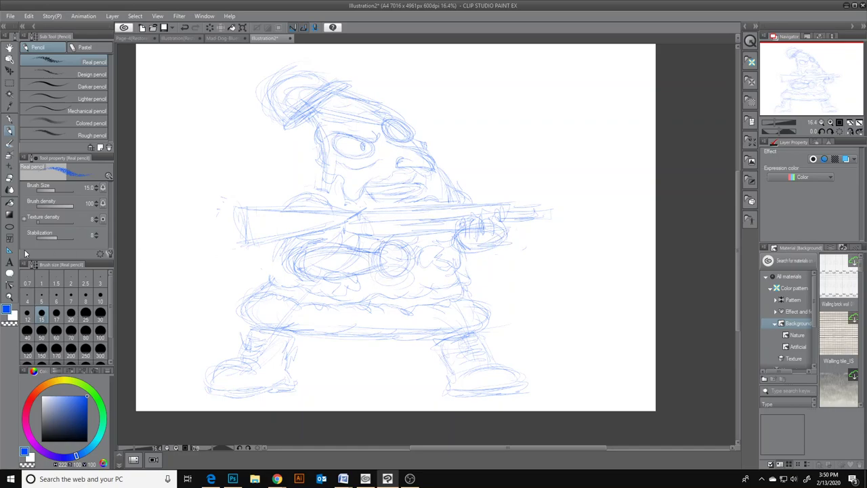
- Strengthen the left forearm's outline and define the fist with finger lines
{"action": "left_click", "coordinate": [10, 297]}
{"action": "left_click", "coordinate": [394, 252]}
{"action": "left_click", "coordinate": [395, 252]}
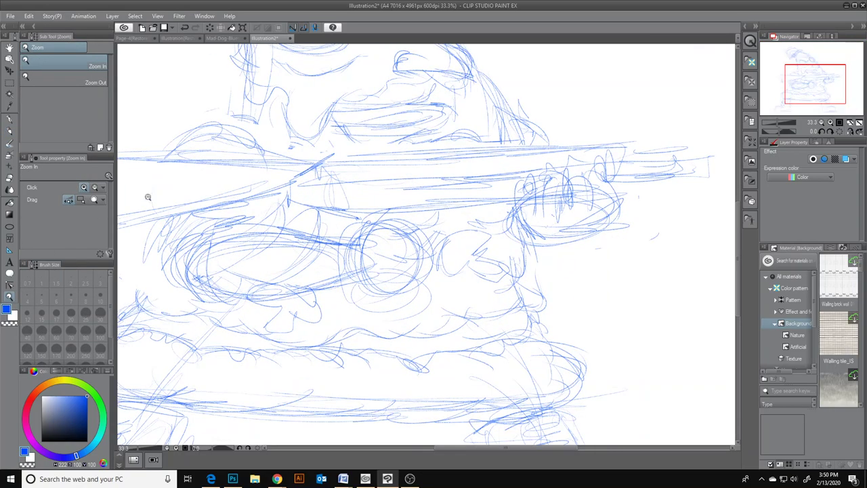
{"action": "left_click", "coordinate": [10, 133]}
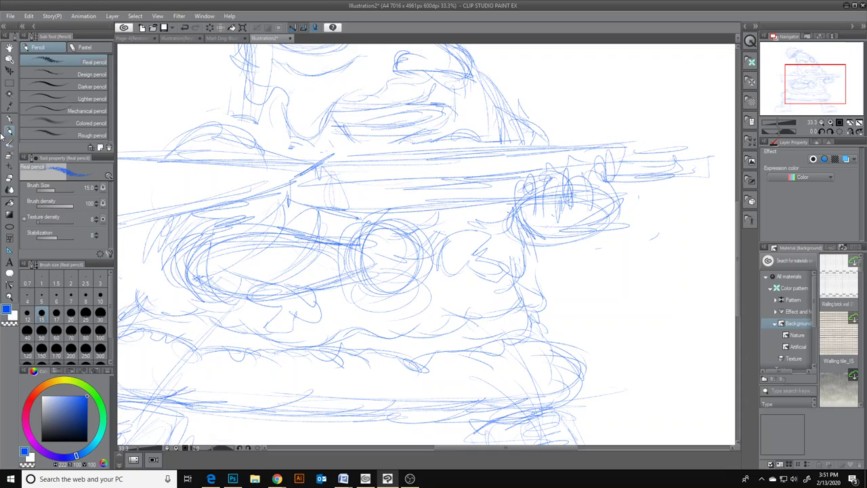
{"action": "mouse_move", "coordinate": [217, 304]}
{"action": "left_mouse_down"}
{"action": "mouse_move", "coordinate": [350, 280]}
{"action": "mouse_move", "coordinate": [286, 288]}
{"action": "left_mouse_up"}
{"action": "mouse_move", "coordinate": [216, 245]}
{"action": "left_mouse_down"}
{"action": "mouse_move", "coordinate": [280, 224]}
{"action": "mouse_move", "coordinate": [312, 230]}
{"action": "mouse_move", "coordinate": [335, 237]}
{"action": "mouse_move", "coordinate": [334, 274]}
{"action": "left_mouse_up"}
{"action": "mouse_move", "coordinate": [360, 221]}
{"action": "left_mouse_down"}
{"action": "mouse_move", "coordinate": [347, 277]}
{"action": "mouse_move", "coordinate": [371, 223]}
{"action": "mouse_move", "coordinate": [405, 226]}
{"action": "mouse_move", "coordinate": [399, 271]}
{"action": "mouse_move", "coordinate": [418, 229]}
{"action": "mouse_move", "coordinate": [431, 243]}
{"action": "mouse_move", "coordinate": [391, 222]}
{"action": "left_mouse_up"}
{"action": "mouse_move", "coordinate": [396, 275]}
{"action": "left_mouse_down"}
{"action": "mouse_move", "coordinate": [427, 236]}
{"action": "mouse_move", "coordinate": [416, 218]}
{"action": "mouse_move", "coordinate": [434, 254]}
{"action": "left_mouse_up"}
{"action": "mouse_move", "coordinate": [395, 261]}
{"action": "left_mouse_down"}
{"action": "mouse_move", "coordinate": [434, 259]}
{"action": "mouse_move", "coordinate": [435, 271]}
{"action": "mouse_move", "coordinate": [389, 292]}
{"action": "left_mouse_up"}
{"action": "left_click_drag", "start_coordinate": [388, 230], "coordinate": [391, 289]}
{"action": "mouse_move", "coordinate": [362, 294]}
{"action": "left_mouse_down"}
{"action": "mouse_move", "coordinate": [347, 270]}
{"action": "mouse_move", "coordinate": [369, 288]}
{"action": "mouse_move", "coordinate": [380, 218]}
{"action": "mouse_move", "coordinate": [416, 228]}
{"action": "mouse_move", "coordinate": [442, 249]}
{"action": "mouse_move", "coordinate": [441, 260]}
{"action": "left_mouse_up"}
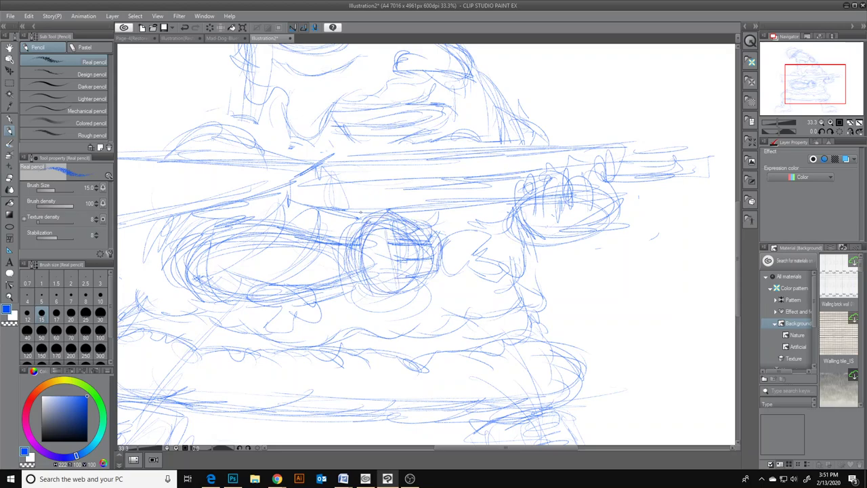
- Firm up the lower, upper and middle lengthwise lines of the gun barrel
{"action": "left_click_drag", "start_coordinate": [336, 217], "coordinate": [526, 196]}
{"action": "left_click_drag", "start_coordinate": [393, 215], "coordinate": [544, 201]}
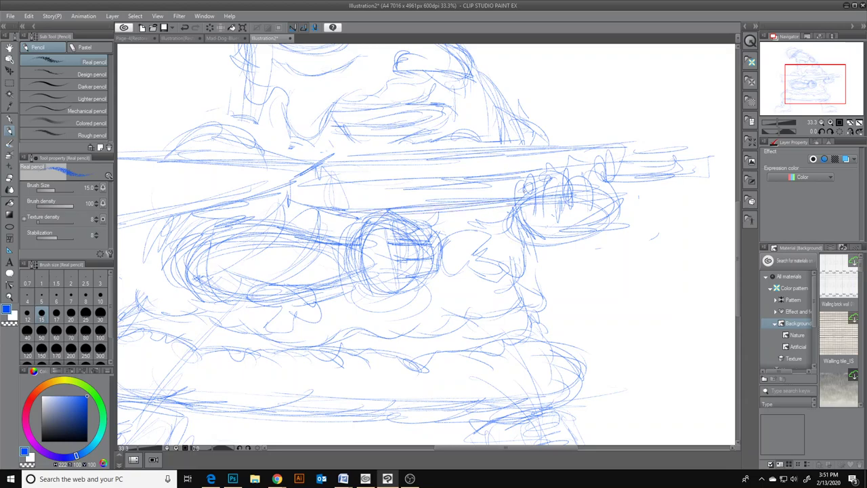
{"action": "mouse_move", "coordinate": [332, 149]}
{"action": "left_mouse_down"}
{"action": "mouse_move", "coordinate": [323, 180]}
{"action": "mouse_move", "coordinate": [562, 147]}
{"action": "left_mouse_up"}
{"action": "left_click_drag", "start_coordinate": [390, 182], "coordinate": [569, 168]}
- Define the fingers and palm of the right hand gripping the barrel
{"action": "mouse_move", "coordinate": [522, 183]}
{"action": "left_mouse_down"}
{"action": "mouse_move", "coordinate": [527, 222]}
{"action": "mouse_move", "coordinate": [535, 231]}
{"action": "mouse_move", "coordinate": [546, 214]}
{"action": "left_mouse_up"}
{"action": "mouse_move", "coordinate": [557, 179]}
{"action": "left_mouse_down"}
{"action": "mouse_move", "coordinate": [569, 213]}
{"action": "mouse_move", "coordinate": [587, 176]}
{"action": "mouse_move", "coordinate": [591, 209]}
{"action": "left_mouse_up"}
{"action": "left_click_drag", "start_coordinate": [596, 179], "coordinate": [622, 192]}
{"action": "left_click_drag", "start_coordinate": [521, 173], "coordinate": [526, 198]}
{"action": "mouse_move", "coordinate": [534, 166]}
{"action": "left_mouse_down"}
{"action": "mouse_move", "coordinate": [542, 195]}
{"action": "mouse_move", "coordinate": [568, 190]}
{"action": "left_mouse_up"}
{"action": "left_click_drag", "start_coordinate": [549, 194], "coordinate": [552, 205]}
{"action": "left_click_drag", "start_coordinate": [530, 238], "coordinate": [569, 239]}
- Darken the narrow muzzle, cap its tip, and add short contour marks along the barrel
{"action": "left_click_drag", "start_coordinate": [611, 184], "coordinate": [709, 156]}
{"action": "left_click_drag", "start_coordinate": [616, 176], "coordinate": [698, 172]}
{"action": "left_click_drag", "start_coordinate": [694, 153], "coordinate": [703, 175]}
{"action": "mouse_move", "coordinate": [679, 174]}
{"action": "left_mouse_down"}
{"action": "mouse_move", "coordinate": [709, 175]}
{"action": "mouse_move", "coordinate": [701, 172]}
{"action": "left_mouse_up"}
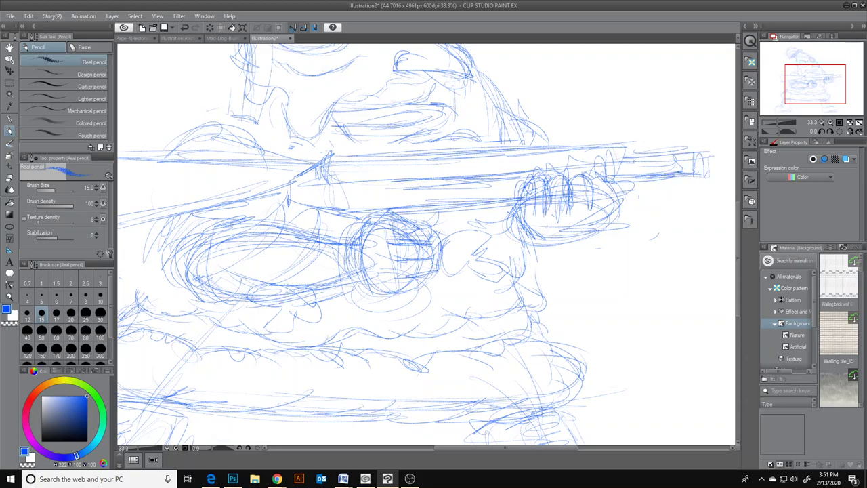
{"action": "left_click_drag", "start_coordinate": [375, 160], "coordinate": [376, 172]}
- Refine the left wrist and forearm contours, and erase the stray lines inside the forearm
{"action": "left_click_drag", "start_coordinate": [309, 248], "coordinate": [374, 251]}
{"action": "left_click_drag", "start_coordinate": [339, 210], "coordinate": [341, 242]}
{"action": "left_click_drag", "start_coordinate": [284, 231], "coordinate": [224, 261]}
{"action": "left_click_drag", "start_coordinate": [256, 228], "coordinate": [327, 240]}
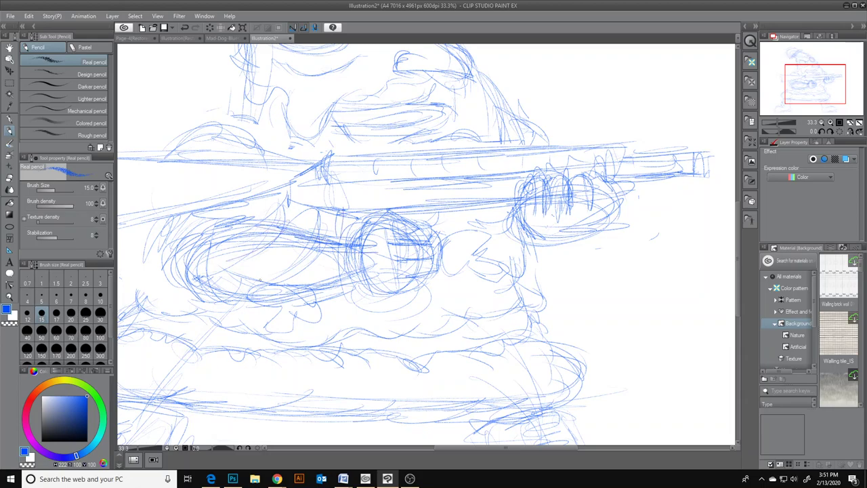
{"action": "left_click", "coordinate": [11, 181]}
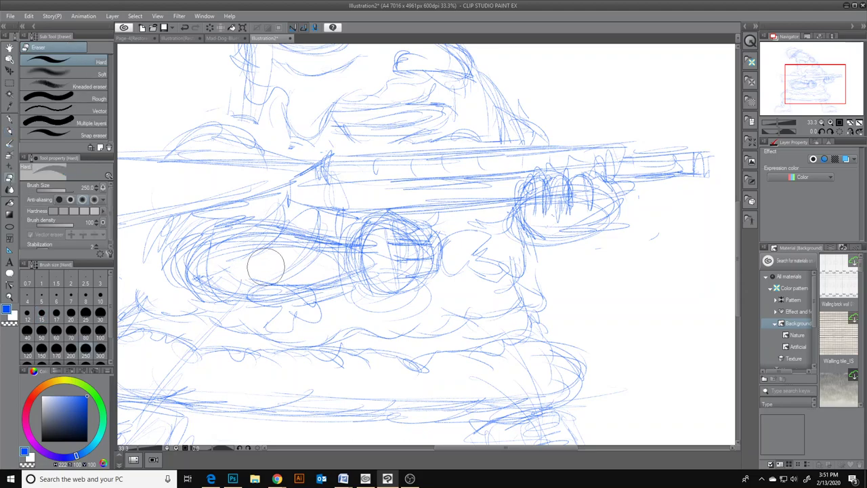
{"action": "mouse_move", "coordinate": [237, 260]}
{"action": "left_mouse_down"}
{"action": "mouse_move", "coordinate": [291, 274]}
{"action": "mouse_move", "coordinate": [217, 272]}
{"action": "left_mouse_up"}
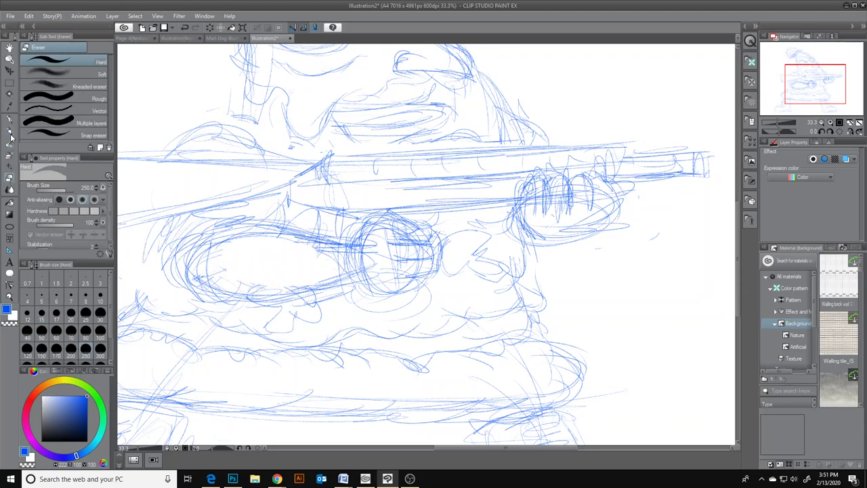
- Sketch a raised front sight on top of the gun barrel near the muzzle with the Real pencil
{"action": "left_click", "coordinate": [10, 131]}
{"action": "left_click", "coordinate": [8, 300]}
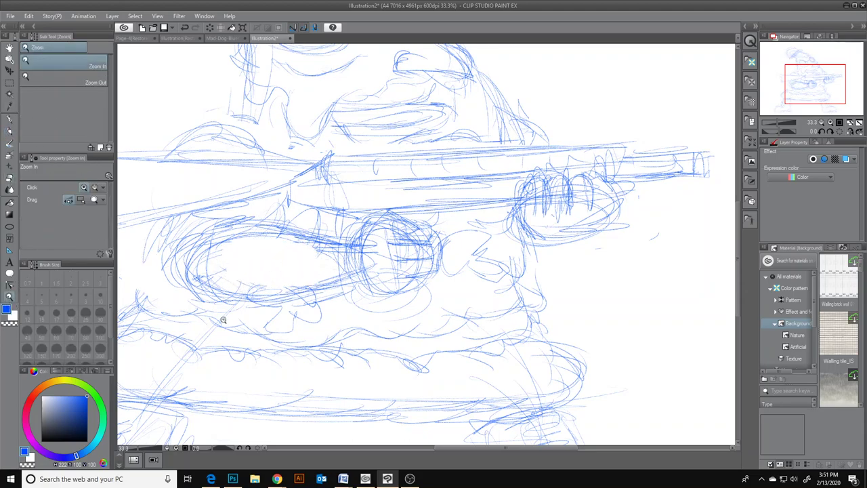
{"action": "left_click", "coordinate": [585, 301], "text": "alt"}
{"action": "left_click", "coordinate": [426, 251], "text": "alt"}
{"action": "left_click", "coordinate": [434, 179]}
{"action": "left_click", "coordinate": [435, 179]}
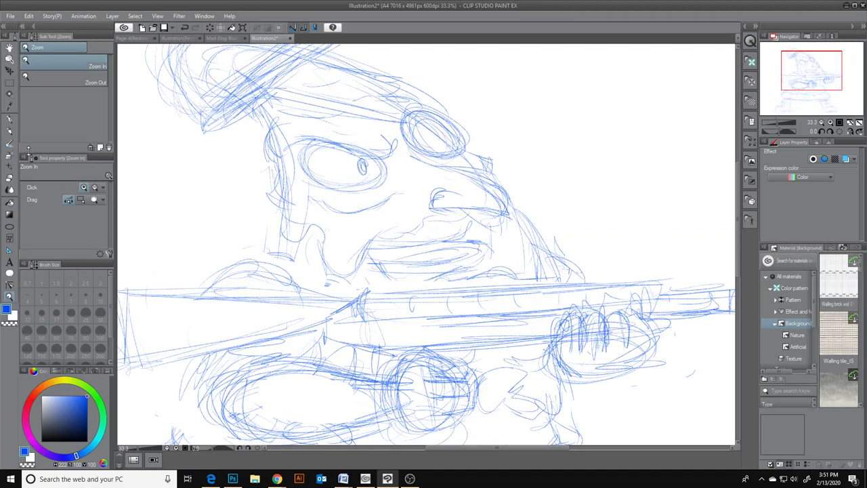
{"action": "left_click", "coordinate": [9, 133]}
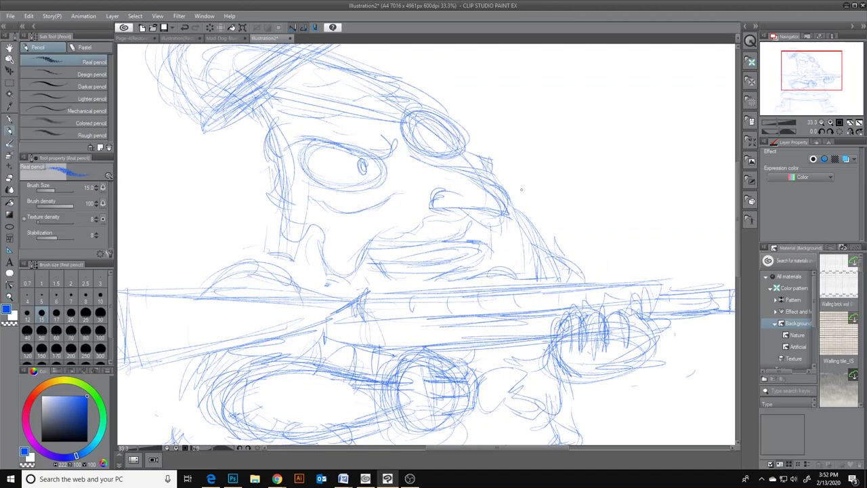
{"action": "left_click", "coordinate": [278, 478]}
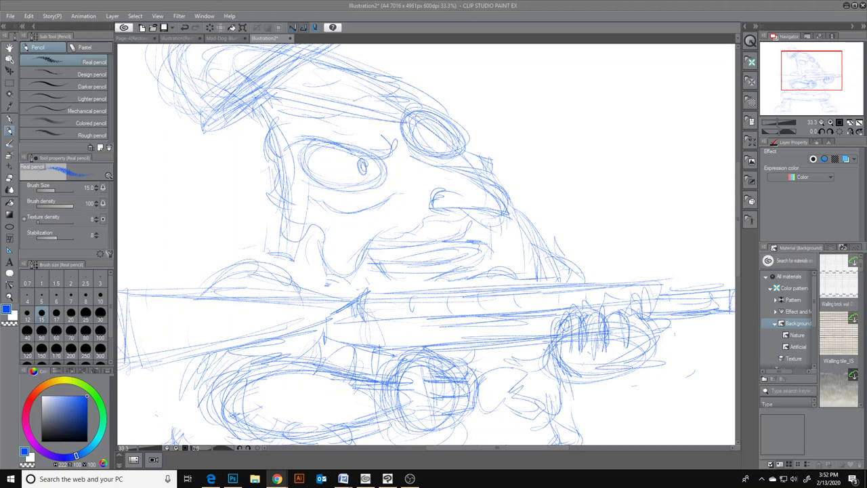
{"action": "key", "text": "alt+Tab"}
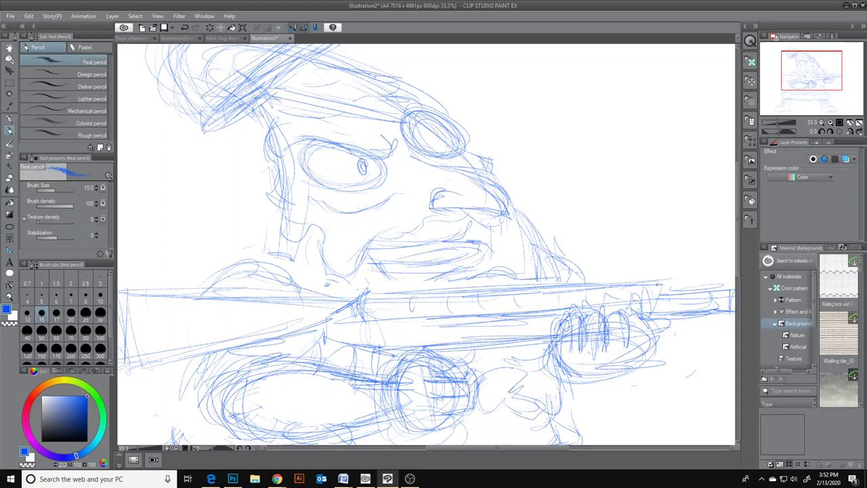
{"action": "left_click_drag", "start_coordinate": [637, 284], "coordinate": [653, 244]}
{"action": "left_click_drag", "start_coordinate": [646, 251], "coordinate": [673, 247]}
{"action": "left_click_drag", "start_coordinate": [668, 248], "coordinate": [654, 283]}
{"action": "mouse_move", "coordinate": [649, 252]}
{"action": "left_mouse_down"}
{"action": "mouse_move", "coordinate": [626, 286]}
{"action": "mouse_move", "coordinate": [648, 253]}
{"action": "mouse_move", "coordinate": [657, 271]}
{"action": "left_mouse_up"}
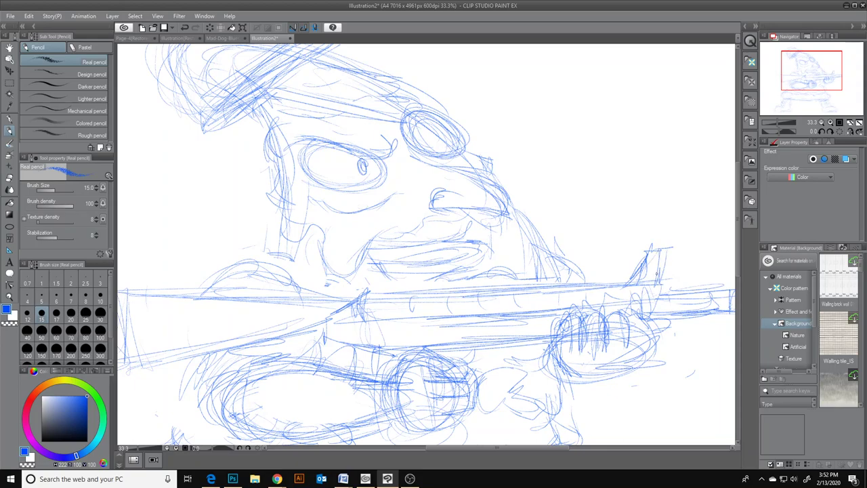
- Sketch a raised rear sight block with vertical supports on top of the gun, just below the mouth
{"action": "left_click_drag", "start_coordinate": [360, 294], "coordinate": [390, 272]}
{"action": "left_click_drag", "start_coordinate": [394, 268], "coordinate": [390, 293]}
{"action": "mouse_move", "coordinate": [366, 274]}
{"action": "left_mouse_down"}
{"action": "mouse_move", "coordinate": [389, 274]}
{"action": "mouse_move", "coordinate": [410, 292]}
{"action": "mouse_move", "coordinate": [436, 271]}
{"action": "left_mouse_up"}
{"action": "left_click_drag", "start_coordinate": [435, 271], "coordinate": [436, 293]}
{"action": "left_click_drag", "start_coordinate": [405, 274], "coordinate": [405, 291]}
{"action": "left_click_drag", "start_coordinate": [410, 272], "coordinate": [422, 271]}
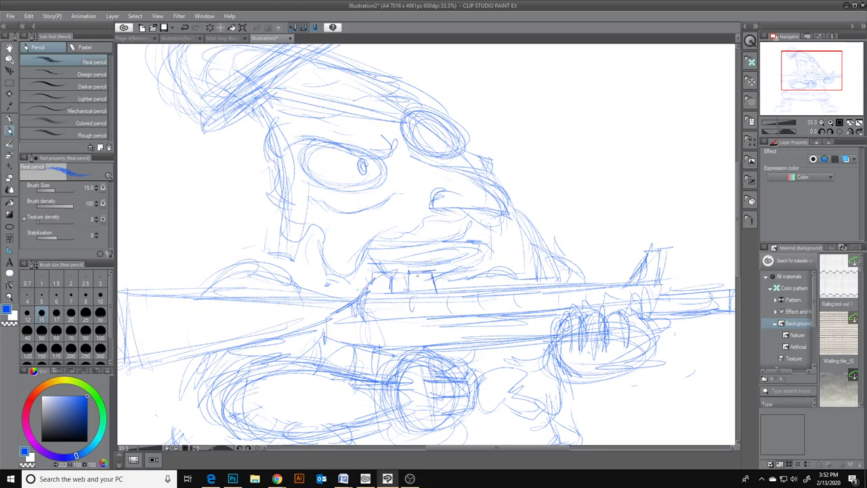
- Reinforce the contours of the eye socket and thicken the lines of the upper and lower lips
{"action": "mouse_move", "coordinate": [332, 141]}
{"action": "left_mouse_down"}
{"action": "mouse_move", "coordinate": [312, 180]}
{"action": "mouse_move", "coordinate": [326, 194]}
{"action": "left_mouse_up"}
{"action": "mouse_move", "coordinate": [313, 162]}
{"action": "left_mouse_down"}
{"action": "mouse_move", "coordinate": [383, 188]}
{"action": "mouse_move", "coordinate": [356, 194]}
{"action": "mouse_move", "coordinate": [366, 192]}
{"action": "left_mouse_up"}
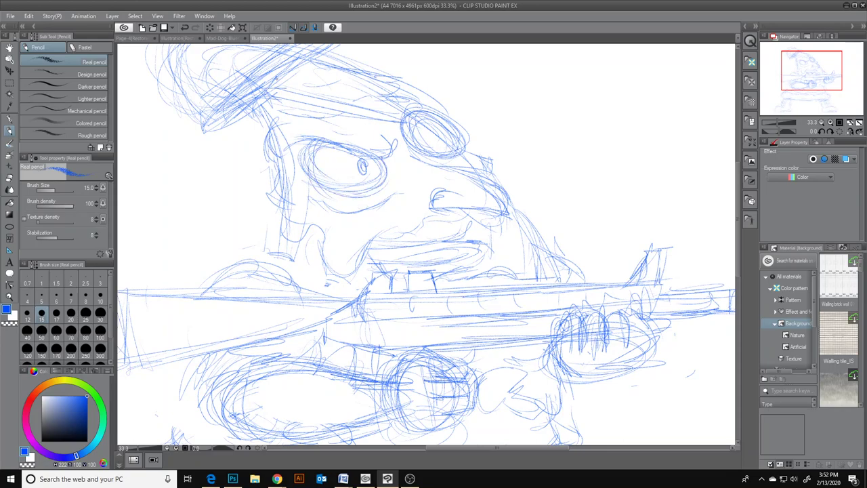
{"action": "left_click_drag", "start_coordinate": [366, 249], "coordinate": [488, 227]}
{"action": "mouse_move", "coordinate": [363, 252]}
{"action": "left_mouse_down"}
{"action": "mouse_move", "coordinate": [395, 270]}
{"action": "mouse_move", "coordinate": [466, 267]}
{"action": "mouse_move", "coordinate": [482, 250]}
{"action": "mouse_move", "coordinate": [483, 270]}
{"action": "mouse_move", "coordinate": [450, 280]}
{"action": "mouse_move", "coordinate": [443, 253]}
{"action": "mouse_move", "coordinate": [478, 240]}
{"action": "left_mouse_up"}
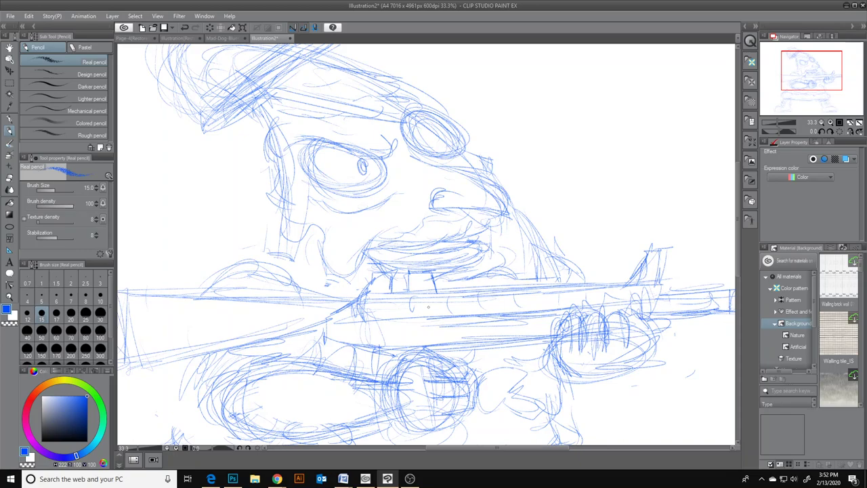
- Firm up the round forehead patch and fill it with small oval spots
{"action": "mouse_move", "coordinate": [397, 160]}
{"action": "left_mouse_down"}
{"action": "mouse_move", "coordinate": [393, 140]}
{"action": "mouse_move", "coordinate": [492, 138]}
{"action": "mouse_move", "coordinate": [434, 166]}
{"action": "left_mouse_up"}
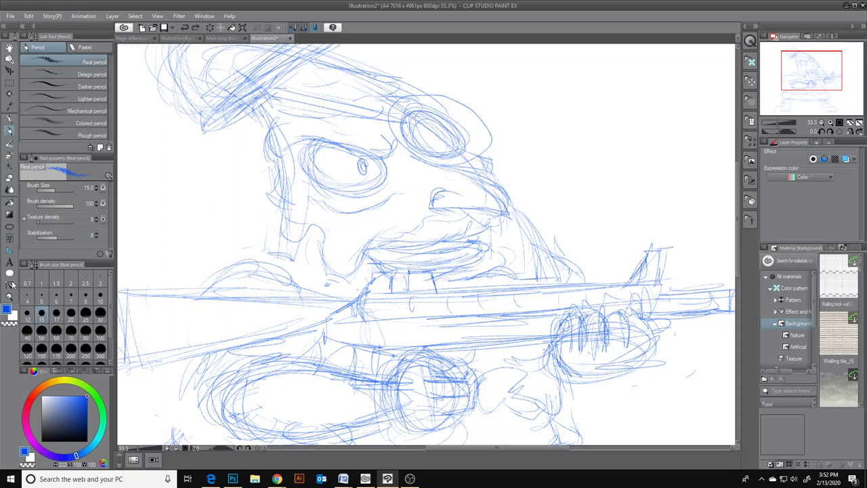
{"action": "left_click", "coordinate": [10, 296]}
{"action": "left_click", "coordinate": [466, 144]}
{"action": "left_click", "coordinate": [446, 144]}
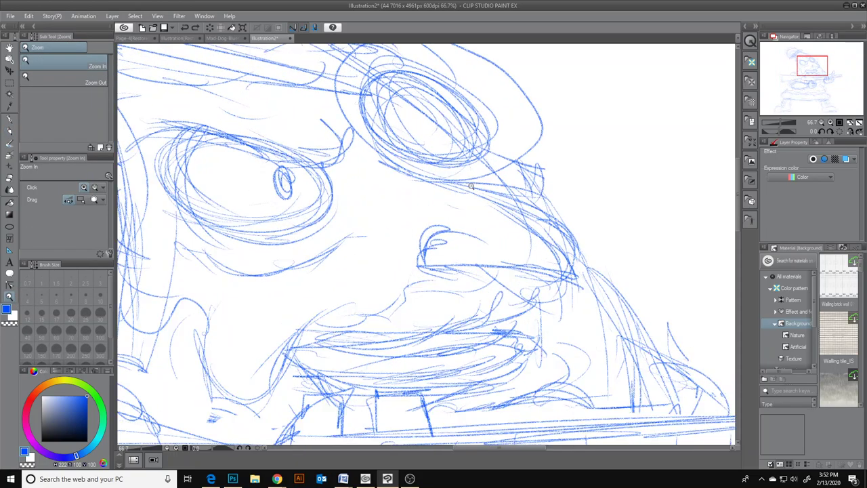
{"action": "left_click", "coordinate": [9, 131]}
{"action": "mouse_move", "coordinate": [395, 129]}
{"action": "left_mouse_down"}
{"action": "mouse_move", "coordinate": [374, 95]}
{"action": "mouse_move", "coordinate": [386, 128]}
{"action": "mouse_move", "coordinate": [407, 140]}
{"action": "mouse_move", "coordinate": [430, 147]}
{"action": "mouse_move", "coordinate": [477, 134]}
{"action": "mouse_move", "coordinate": [426, 90]}
{"action": "mouse_move", "coordinate": [367, 82]}
{"action": "mouse_move", "coordinate": [373, 108]}
{"action": "mouse_move", "coordinate": [400, 81]}
{"action": "mouse_move", "coordinate": [387, 106]}
{"action": "mouse_move", "coordinate": [404, 94]}
{"action": "mouse_move", "coordinate": [401, 122]}
{"action": "mouse_move", "coordinate": [436, 115]}
{"action": "mouse_move", "coordinate": [437, 102]}
{"action": "left_mouse_up"}
{"action": "left_click_drag", "start_coordinate": [423, 137], "coordinate": [463, 138]}
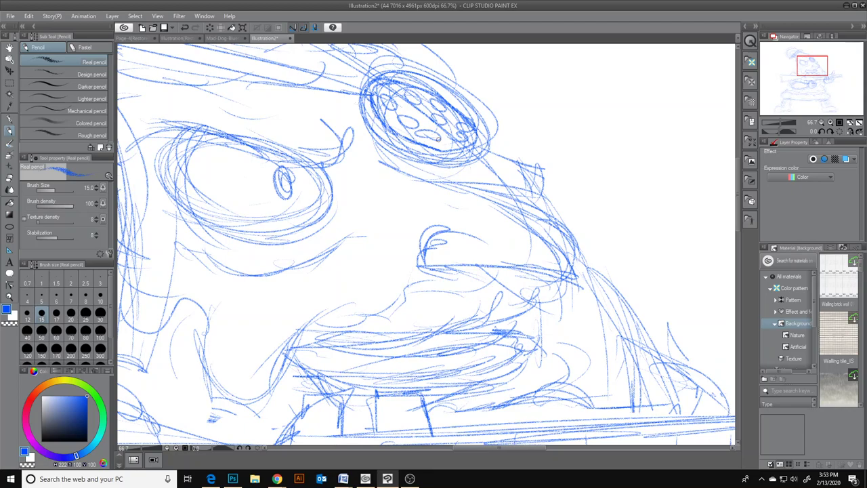
- Strengthen the nose and nostril lines, and add wrinkle lines under the eye and across the forehead
{"action": "mouse_move", "coordinate": [407, 193]}
{"action": "left_mouse_down"}
{"action": "mouse_move", "coordinate": [502, 188]}
{"action": "mouse_move", "coordinate": [522, 226]}
{"action": "mouse_move", "coordinate": [557, 261]}
{"action": "mouse_move", "coordinate": [475, 268]}
{"action": "mouse_move", "coordinate": [407, 202]}
{"action": "left_mouse_up"}
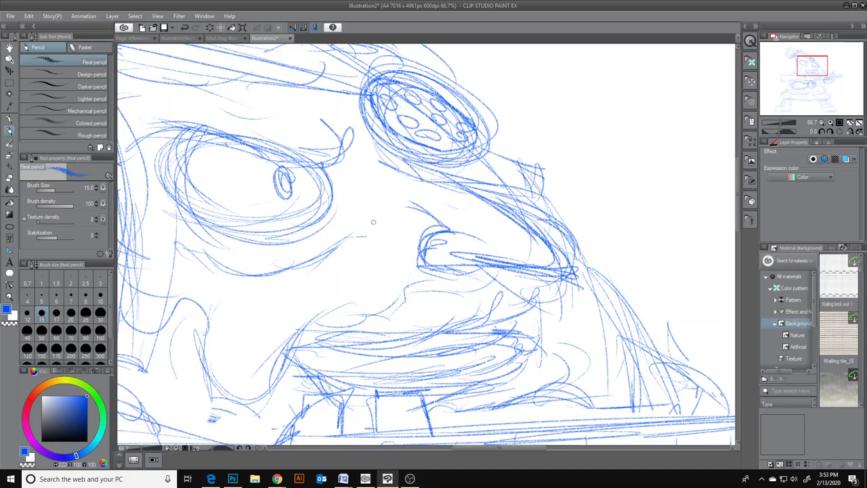
{"action": "left_click_drag", "start_coordinate": [239, 294], "coordinate": [322, 276]}
{"action": "left_click_drag", "start_coordinate": [238, 101], "coordinate": [323, 112]}
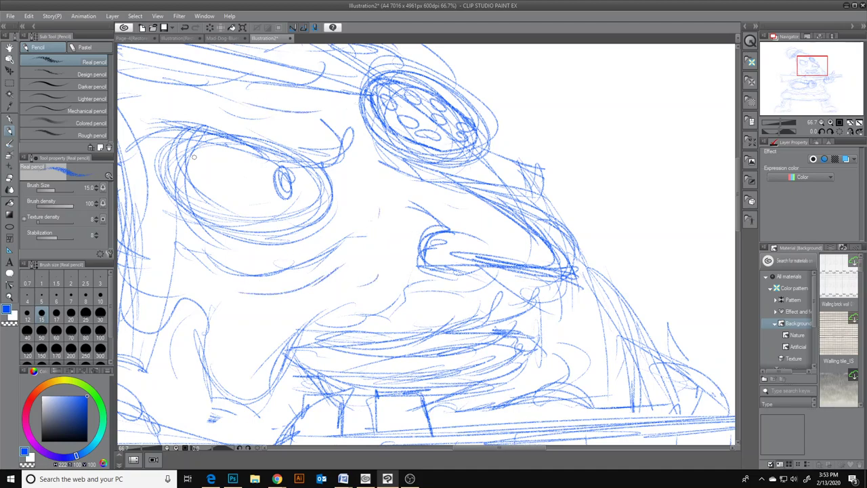
- Choose the G-pen, show the layer list, and add a new layer above the pencil sketch
{"action": "left_click", "coordinate": [9, 297]}
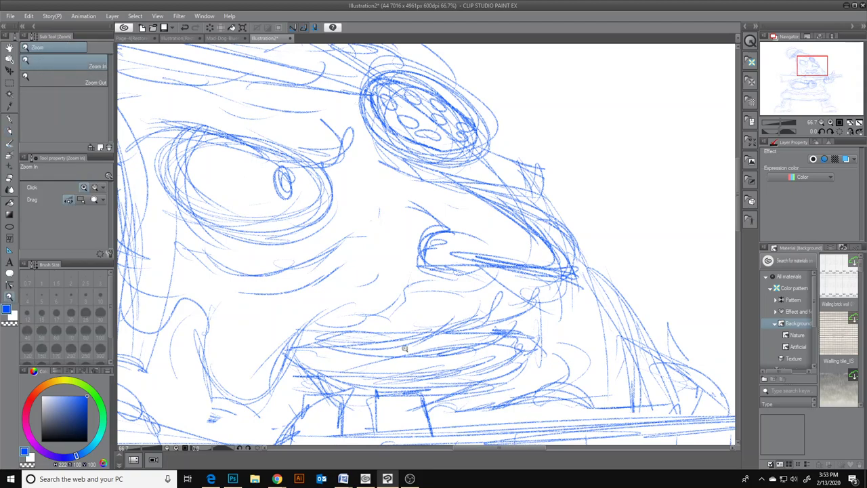
{"action": "scroll", "coordinate": [456, 311], "scroll_direction": "down", "scroll_amount": 3}
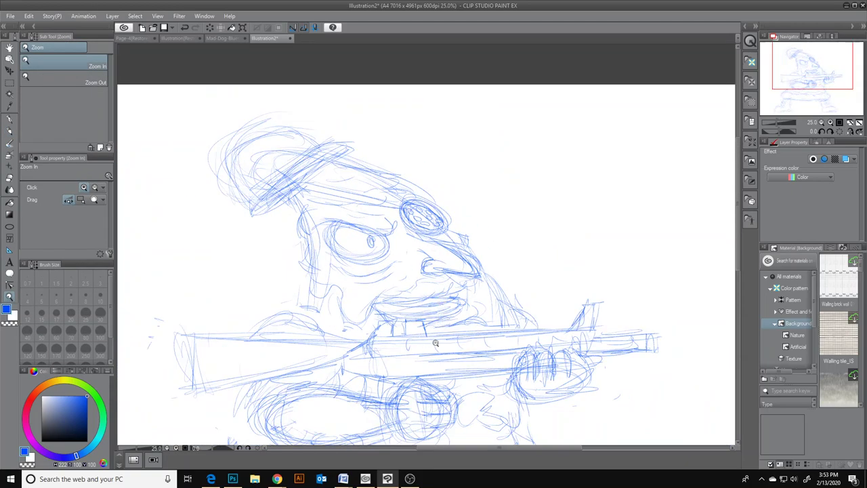
{"action": "left_click_drag", "start_coordinate": [737, 248], "coordinate": [739, 273]}
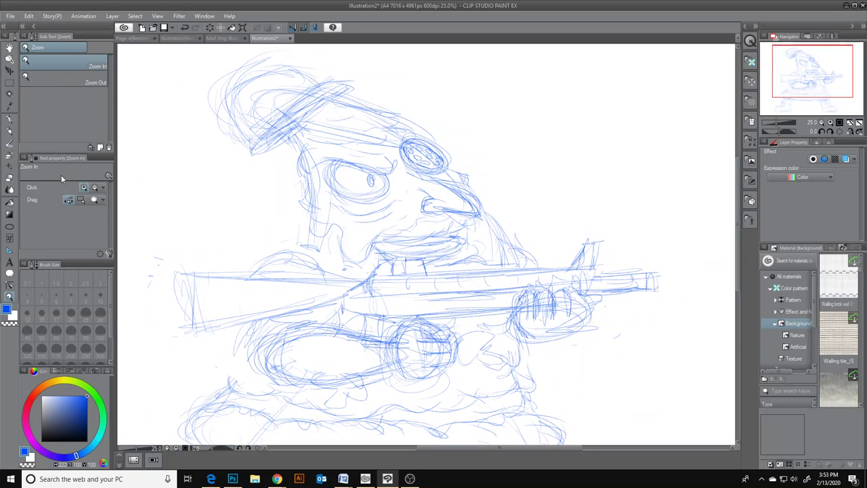
{"action": "left_click", "coordinate": [8, 120]}
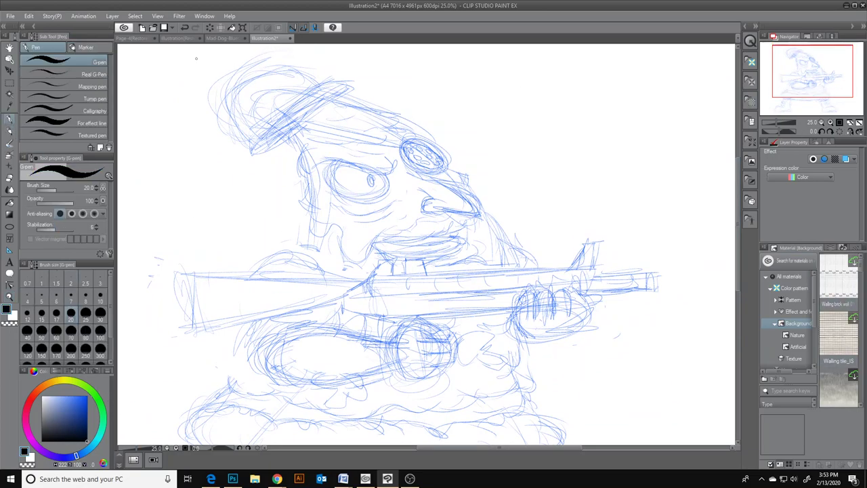
{"action": "left_click", "coordinate": [204, 16]}
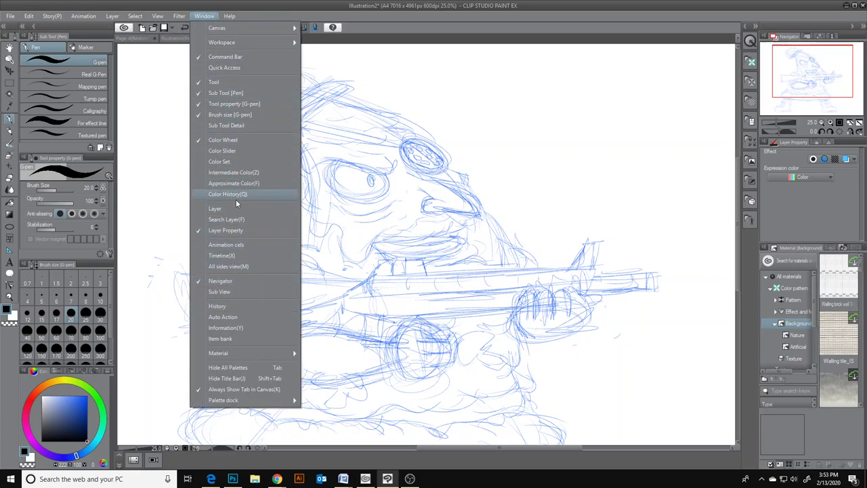
{"action": "left_click", "coordinate": [251, 209]}
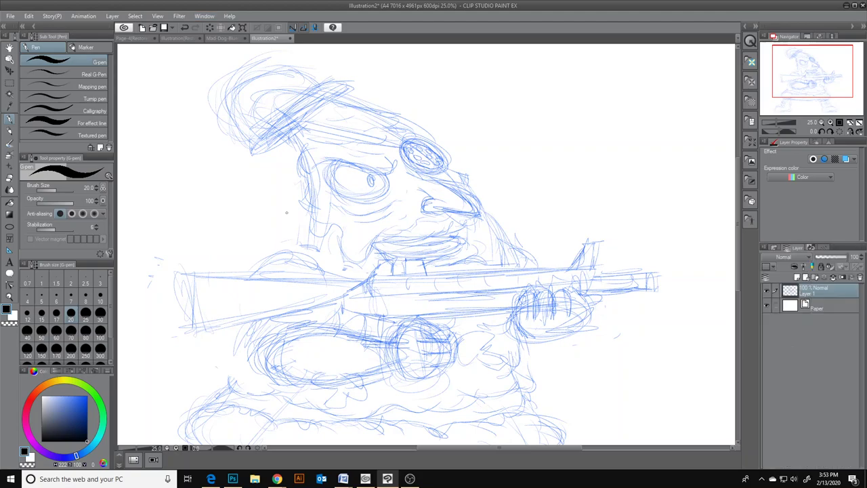
{"action": "left_click", "coordinate": [803, 278]}
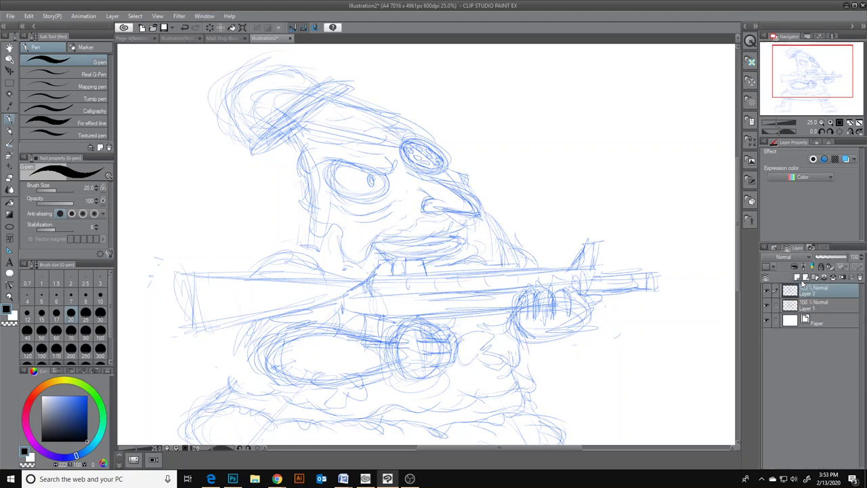
- Ink the hat's rounded crown and the angled brim band in black with the G-pen at brush size 20
{"action": "left_click", "coordinate": [10, 296]}
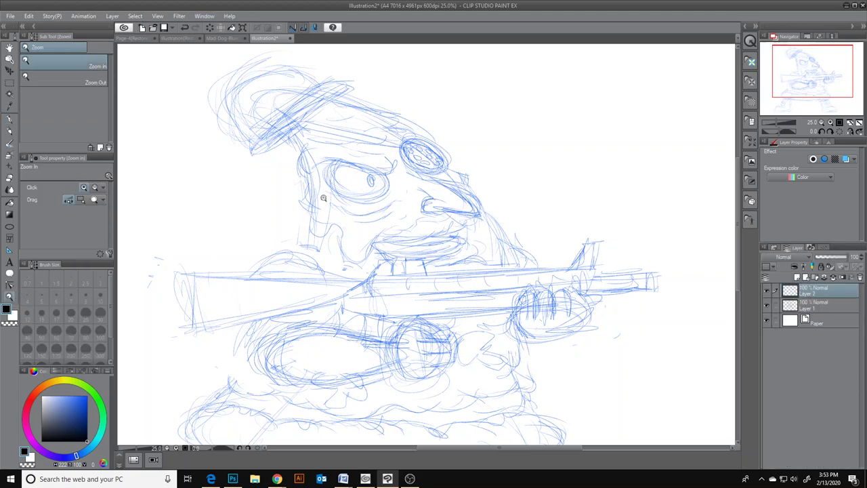
{"action": "left_click", "coordinate": [320, 196]}
{"action": "left_click", "coordinate": [296, 118]}
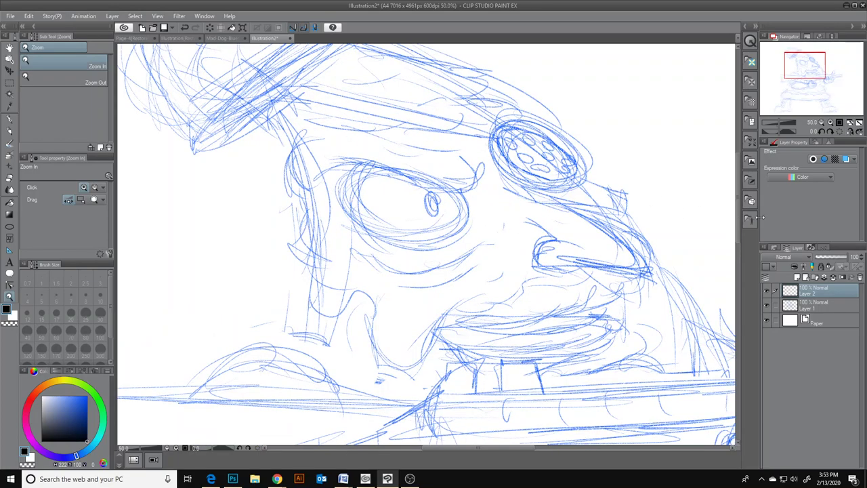
{"action": "left_click_drag", "start_coordinate": [738, 219], "coordinate": [737, 195]}
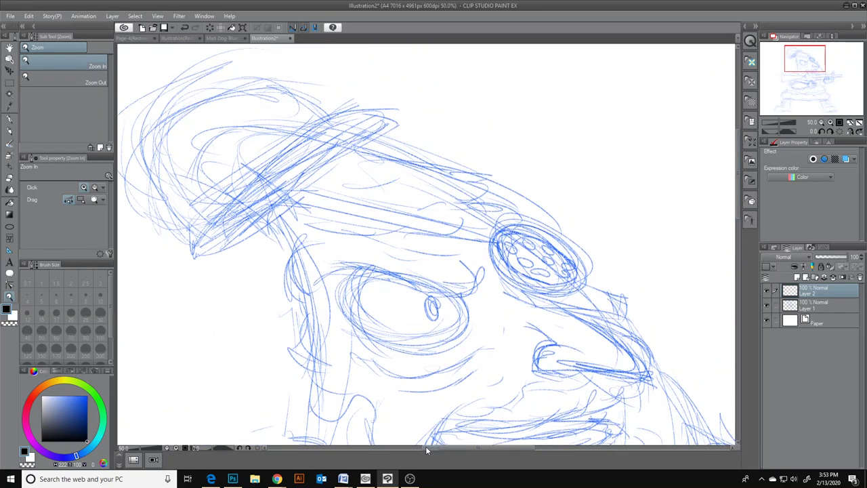
{"action": "left_click_drag", "start_coordinate": [426, 448], "coordinate": [413, 447]}
{"action": "left_click", "coordinate": [471, 142]}
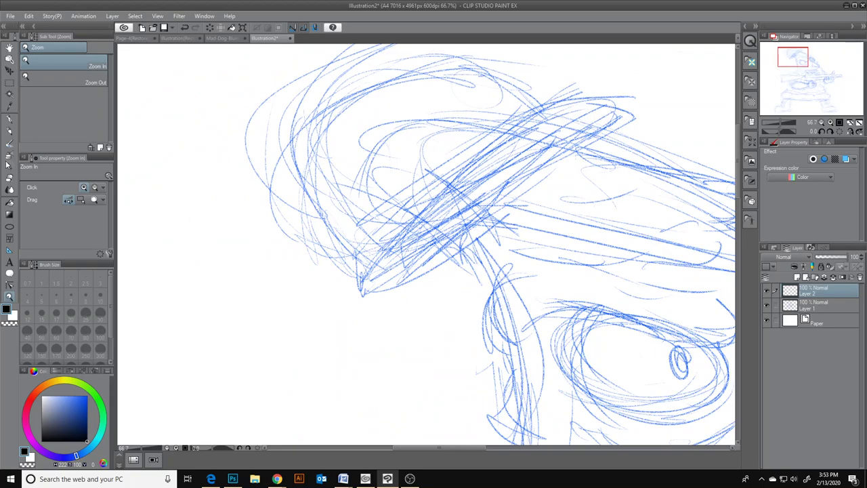
{"action": "left_click", "coordinate": [12, 120]}
{"action": "left_click_drag", "start_coordinate": [739, 203], "coordinate": [739, 186]}
{"action": "mouse_move", "coordinate": [351, 289]}
{"action": "left_mouse_down"}
{"action": "mouse_move", "coordinate": [307, 224]}
{"action": "mouse_move", "coordinate": [303, 185]}
{"action": "mouse_move", "coordinate": [325, 143]}
{"action": "mouse_move", "coordinate": [381, 112]}
{"action": "mouse_move", "coordinate": [438, 99]}
{"action": "mouse_move", "coordinate": [477, 104]}
{"action": "mouse_move", "coordinate": [546, 144]}
{"action": "left_mouse_up"}
{"action": "mouse_move", "coordinate": [355, 295]}
{"action": "left_mouse_down"}
{"action": "mouse_move", "coordinate": [364, 336]}
{"action": "mouse_move", "coordinate": [441, 309]}
{"action": "mouse_move", "coordinate": [495, 274]}
{"action": "mouse_move", "coordinate": [612, 155]}
{"action": "left_mouse_up"}
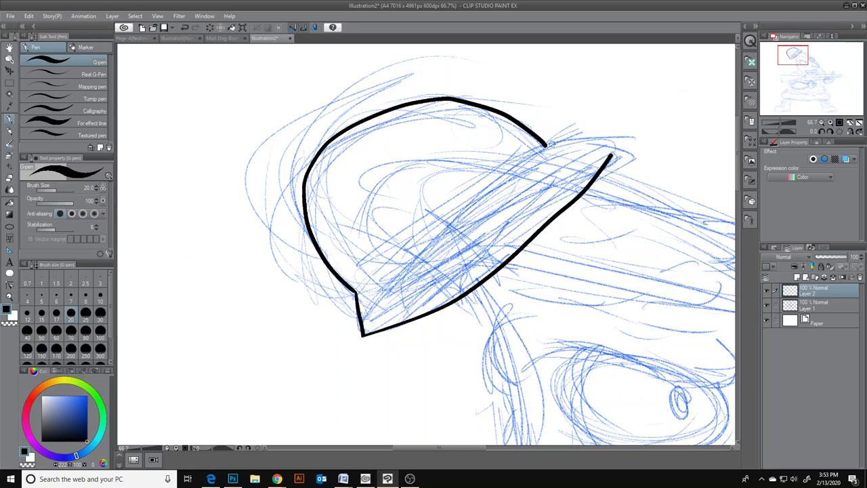
{"action": "left_click_drag", "start_coordinate": [548, 144], "coordinate": [612, 156]}
{"action": "mouse_move", "coordinate": [364, 288]}
{"action": "left_mouse_down"}
{"action": "mouse_move", "coordinate": [428, 258]}
{"action": "mouse_move", "coordinate": [514, 194]}
{"action": "mouse_move", "coordinate": [544, 150]}
{"action": "left_mouse_up"}
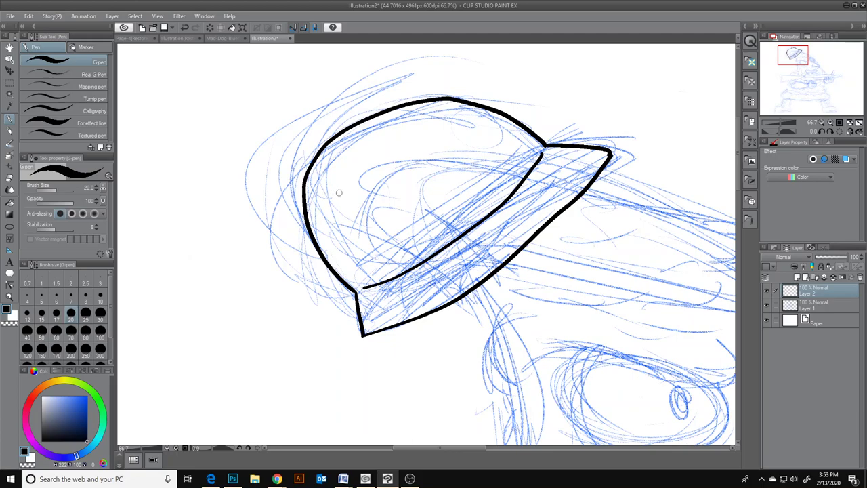
- Ink a row of short, spaced ribbing marks across the hat's brim band
{"action": "left_click_drag", "start_coordinate": [391, 297], "coordinate": [396, 314]}
{"action": "key", "text": "ctrl+z"}
{"action": "left_click_drag", "start_coordinate": [428, 282], "coordinate": [435, 293]}
{"action": "left_click_drag", "start_coordinate": [465, 256], "coordinate": [477, 268]}
{"action": "left_click", "coordinate": [768, 307]}
{"action": "left_click", "coordinate": [768, 307]}
{"action": "left_click_drag", "start_coordinate": [492, 226], "coordinate": [513, 237]}
{"action": "left_click_drag", "start_coordinate": [518, 202], "coordinate": [549, 207]}
{"action": "mouse_move", "coordinate": [554, 174]}
{"action": "left_mouse_down"}
{"action": "mouse_move", "coordinate": [581, 175]}
{"action": "mouse_move", "coordinate": [588, 154]}
{"action": "left_mouse_up"}
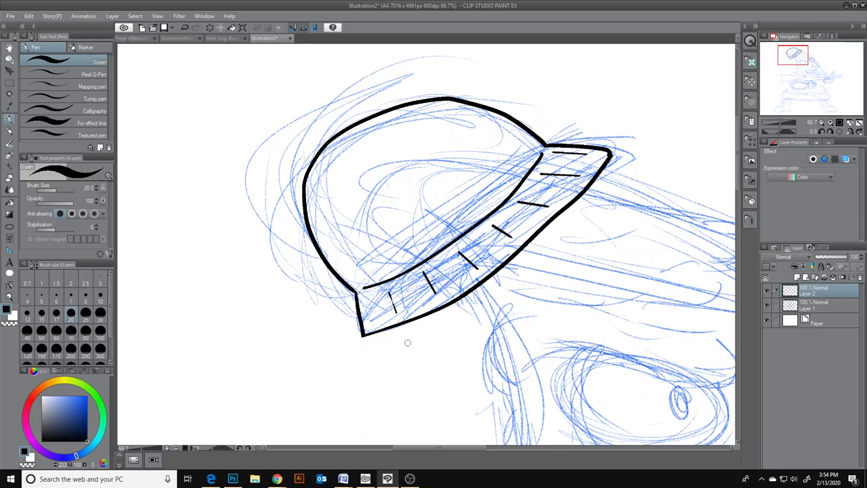
- Ink the head's top edge running from the hat, the side contour below the brim, and the scowling eyebrow
{"action": "left_click_drag", "start_coordinate": [419, 448], "coordinate": [446, 448]}
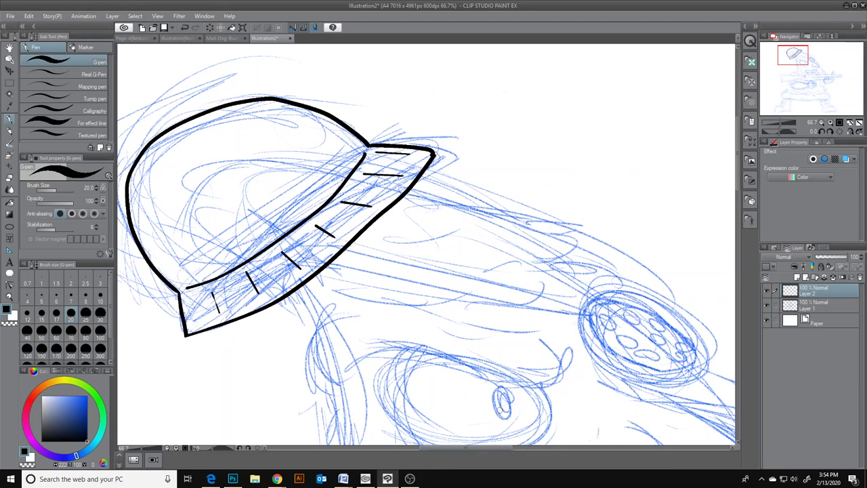
{"action": "left_click_drag", "start_coordinate": [740, 139], "coordinate": [742, 217]}
{"action": "mouse_move", "coordinate": [415, 70]}
{"action": "left_mouse_down"}
{"action": "mouse_move", "coordinate": [502, 103]}
{"action": "mouse_move", "coordinate": [554, 110]}
{"action": "mouse_move", "coordinate": [577, 129]}
{"action": "mouse_move", "coordinate": [541, 138]}
{"action": "left_mouse_up"}
{"action": "mouse_move", "coordinate": [298, 170]}
{"action": "left_mouse_down"}
{"action": "mouse_move", "coordinate": [314, 208]}
{"action": "mouse_move", "coordinate": [311, 248]}
{"action": "mouse_move", "coordinate": [326, 262]}
{"action": "mouse_move", "coordinate": [349, 266]}
{"action": "mouse_move", "coordinate": [379, 234]}
{"action": "mouse_move", "coordinate": [396, 230]}
{"action": "mouse_move", "coordinate": [550, 261]}
{"action": "mouse_move", "coordinate": [562, 253]}
{"action": "mouse_move", "coordinate": [562, 237]}
{"action": "mouse_move", "coordinate": [535, 220]}
{"action": "left_mouse_up"}
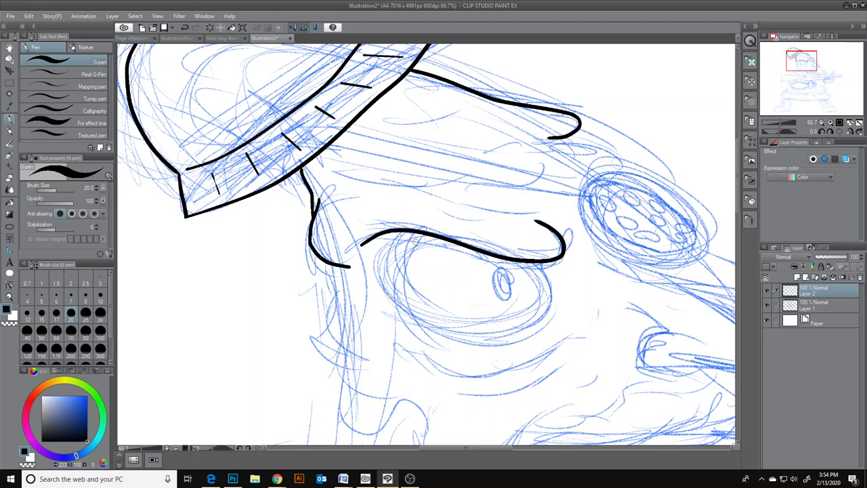
- Ink the large eye outline beneath the eyebrow and a small oval pupil inside it
{"action": "left_click_drag", "start_coordinate": [400, 232], "coordinate": [413, 291]}
{"action": "key", "text": "ctrl+z"}
{"action": "mouse_move", "coordinate": [402, 231]}
{"action": "left_mouse_down"}
{"action": "mouse_move", "coordinate": [380, 264]}
{"action": "mouse_move", "coordinate": [383, 278]}
{"action": "mouse_move", "coordinate": [417, 316]}
{"action": "mouse_move", "coordinate": [454, 330]}
{"action": "mouse_move", "coordinate": [492, 340]}
{"action": "mouse_move", "coordinate": [547, 325]}
{"action": "mouse_move", "coordinate": [556, 310]}
{"action": "mouse_move", "coordinate": [549, 279]}
{"action": "left_mouse_up"}
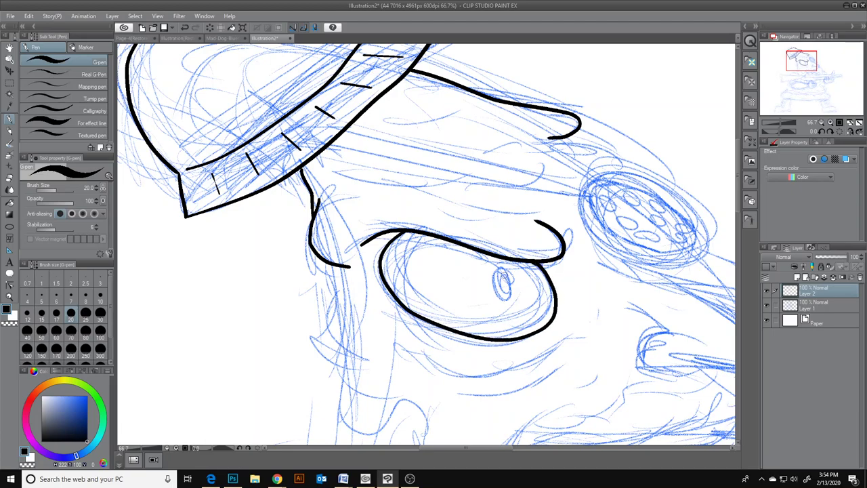
{"action": "mouse_move", "coordinate": [500, 268]}
{"action": "left_mouse_down"}
{"action": "mouse_move", "coordinate": [500, 301]}
{"action": "mouse_move", "coordinate": [519, 285]}
{"action": "mouse_move", "coordinate": [505, 266]}
{"action": "mouse_move", "coordinate": [496, 270]}
{"action": "left_mouse_up"}
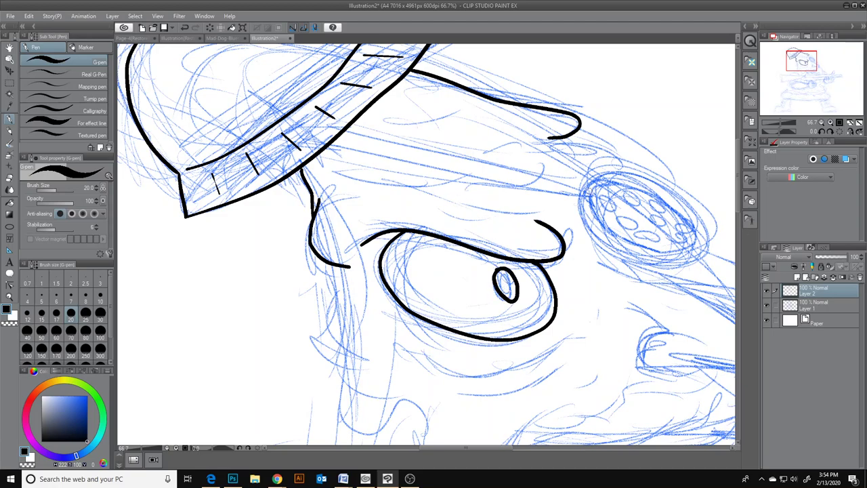
- Ink the oval patch outline, the bumpy head edge meeting it, and the strap lines running back to the hat
{"action": "mouse_move", "coordinate": [587, 179]}
{"action": "left_mouse_down"}
{"action": "mouse_move", "coordinate": [591, 223]}
{"action": "mouse_move", "coordinate": [617, 252]}
{"action": "mouse_move", "coordinate": [666, 268]}
{"action": "mouse_move", "coordinate": [699, 257]}
{"action": "mouse_move", "coordinate": [708, 231]}
{"action": "mouse_move", "coordinate": [690, 204]}
{"action": "mouse_move", "coordinate": [645, 177]}
{"action": "mouse_move", "coordinate": [587, 180]}
{"action": "left_mouse_up"}
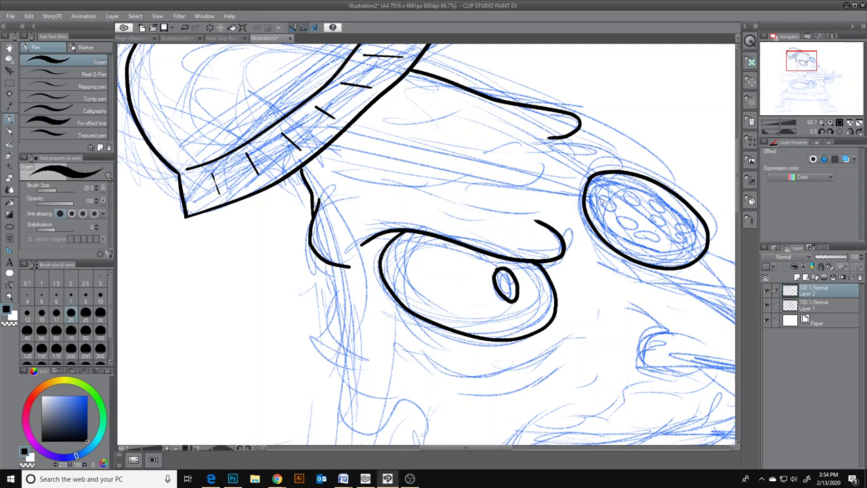
{"action": "mouse_move", "coordinate": [556, 138]}
{"action": "left_mouse_down"}
{"action": "mouse_move", "coordinate": [624, 154]}
{"action": "mouse_move", "coordinate": [623, 164]}
{"action": "mouse_move", "coordinate": [601, 168]}
{"action": "left_mouse_up"}
{"action": "left_click_drag", "start_coordinate": [492, 147], "coordinate": [528, 145]}
{"action": "mouse_move", "coordinate": [344, 154]}
{"action": "left_mouse_down"}
{"action": "mouse_move", "coordinate": [397, 154]}
{"action": "mouse_move", "coordinate": [468, 182]}
{"action": "left_mouse_up"}
{"action": "mouse_move", "coordinate": [329, 145]}
{"action": "left_mouse_down"}
{"action": "mouse_move", "coordinate": [372, 151]}
{"action": "mouse_move", "coordinate": [344, 145]}
{"action": "mouse_move", "coordinate": [380, 138]}
{"action": "mouse_move", "coordinate": [568, 179]}
{"action": "left_mouse_up"}
{"action": "key", "text": "ctrl+z"}
{"action": "left_click_drag", "start_coordinate": [453, 171], "coordinate": [586, 198]}
- Ink a short crease above the strap and a curved forehead wrinkle between the strap and the eyebrow
{"action": "left_click_drag", "start_coordinate": [395, 118], "coordinate": [460, 117]}
{"action": "left_click_drag", "start_coordinate": [382, 187], "coordinate": [476, 207]}
{"action": "key", "text": "ctrl+z"}
{"action": "mouse_move", "coordinate": [383, 191]}
{"action": "left_mouse_down"}
{"action": "mouse_move", "coordinate": [441, 184]}
{"action": "mouse_move", "coordinate": [503, 202]}
{"action": "left_mouse_up"}
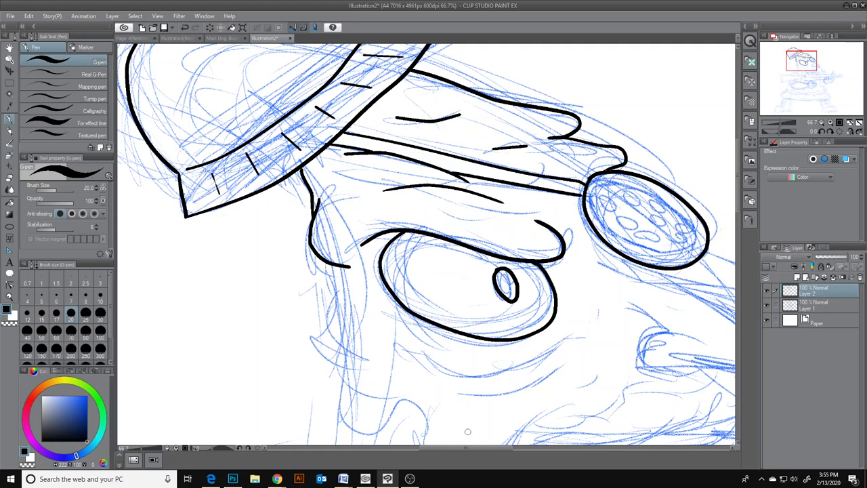
{"action": "left_click_drag", "start_coordinate": [481, 446], "coordinate": [520, 447]}
{"action": "left_click", "coordinate": [10, 297]}
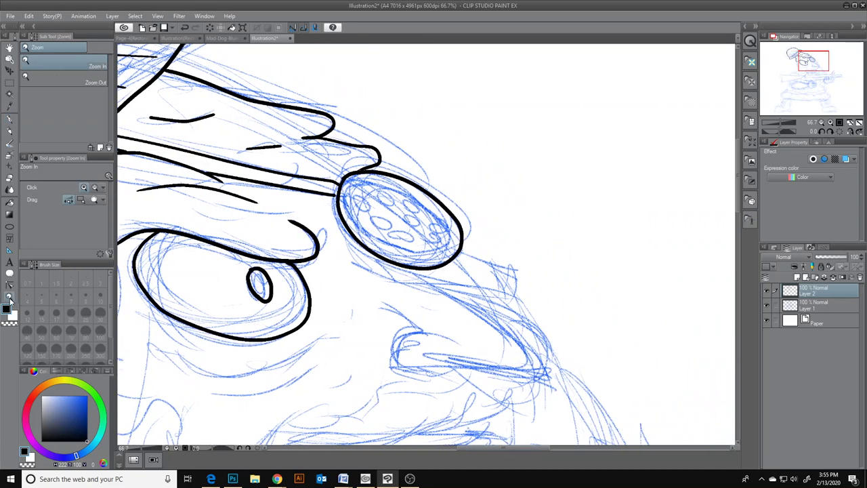
- Ink a thin inner rim line following the oval patch's outline with the G-pen, redoing the uneven strokes
{"action": "left_click", "coordinate": [406, 215]}
{"action": "left_click", "coordinate": [406, 214]}
{"action": "left_click", "coordinate": [11, 121]}
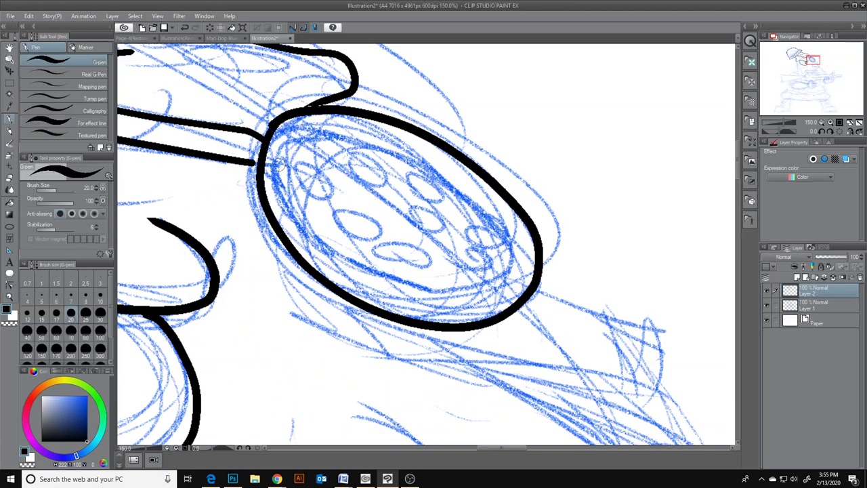
{"action": "mouse_move", "coordinate": [281, 168]}
{"action": "left_mouse_down"}
{"action": "mouse_move", "coordinate": [284, 193]}
{"action": "mouse_move", "coordinate": [296, 140]}
{"action": "mouse_move", "coordinate": [336, 126]}
{"action": "mouse_move", "coordinate": [410, 148]}
{"action": "mouse_move", "coordinate": [475, 189]}
{"action": "mouse_move", "coordinate": [487, 209]}
{"action": "left_mouse_up"}
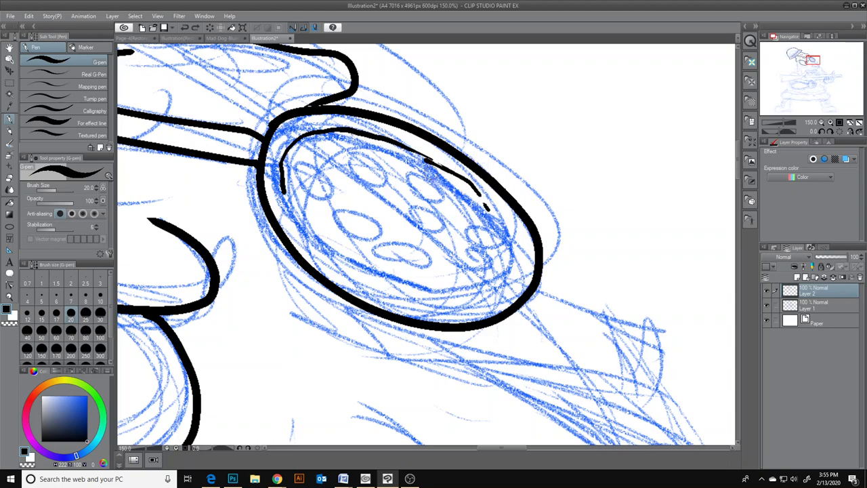
{"action": "key", "text": "ctrl+z"}
{"action": "key", "text": "ctrl+z"}
{"action": "left_click_drag", "start_coordinate": [426, 158], "coordinate": [483, 192]}
{"action": "key", "text": "ctrl+z"}
{"action": "mouse_move", "coordinate": [426, 157]}
{"action": "left_mouse_down"}
{"action": "mouse_move", "coordinate": [496, 210]}
{"action": "mouse_move", "coordinate": [516, 252]}
{"action": "mouse_move", "coordinate": [509, 270]}
{"action": "mouse_move", "coordinate": [471, 297]}
{"action": "mouse_move", "coordinate": [419, 295]}
{"action": "mouse_move", "coordinate": [346, 272]}
{"action": "mouse_move", "coordinate": [292, 211]}
{"action": "mouse_move", "coordinate": [273, 160]}
{"action": "left_mouse_up"}
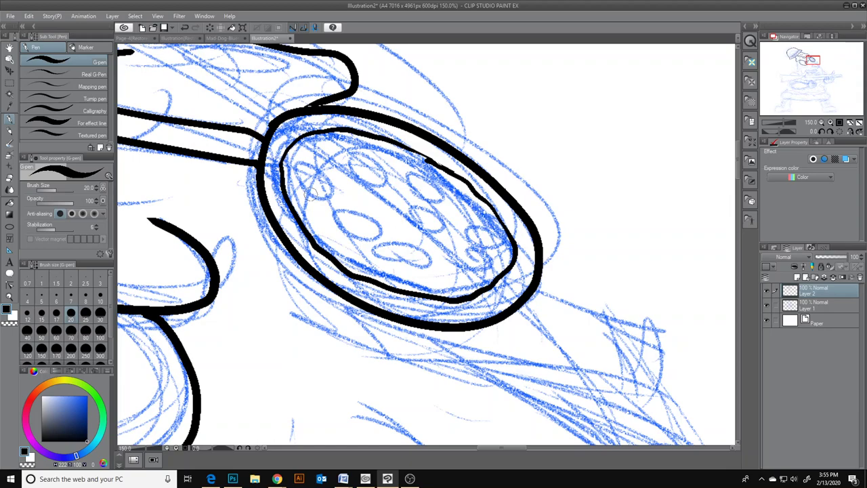
- Ink seven small ovals inside the patch's inner rim, following the sketched holes
{"action": "mouse_move", "coordinate": [305, 164]}
{"action": "left_mouse_down"}
{"action": "mouse_move", "coordinate": [298, 171]}
{"action": "mouse_move", "coordinate": [308, 193]}
{"action": "mouse_move", "coordinate": [334, 192]}
{"action": "mouse_move", "coordinate": [306, 164]}
{"action": "mouse_move", "coordinate": [352, 162]}
{"action": "mouse_move", "coordinate": [388, 188]}
{"action": "mouse_move", "coordinate": [374, 156]}
{"action": "mouse_move", "coordinate": [347, 157]}
{"action": "left_mouse_up"}
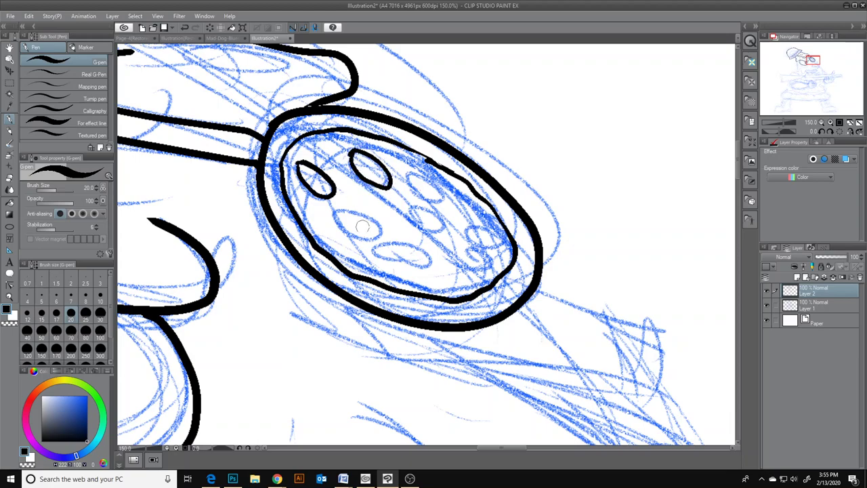
{"action": "mouse_move", "coordinate": [341, 211]}
{"action": "left_mouse_down"}
{"action": "mouse_move", "coordinate": [336, 231]}
{"action": "mouse_move", "coordinate": [383, 247]}
{"action": "mouse_move", "coordinate": [376, 214]}
{"action": "mouse_move", "coordinate": [336, 207]}
{"action": "left_mouse_up"}
{"action": "mouse_move", "coordinate": [411, 257]}
{"action": "left_mouse_down"}
{"action": "mouse_move", "coordinate": [424, 246]}
{"action": "mouse_move", "coordinate": [473, 261]}
{"action": "mouse_move", "coordinate": [444, 274]}
{"action": "mouse_move", "coordinate": [411, 258]}
{"action": "left_mouse_up"}
{"action": "mouse_move", "coordinate": [405, 202]}
{"action": "left_mouse_down"}
{"action": "mouse_move", "coordinate": [400, 211]}
{"action": "mouse_move", "coordinate": [437, 236]}
{"action": "mouse_move", "coordinate": [422, 199]}
{"action": "mouse_move", "coordinate": [401, 204]}
{"action": "left_mouse_up"}
{"action": "mouse_move", "coordinate": [431, 167]}
{"action": "left_mouse_down"}
{"action": "mouse_move", "coordinate": [420, 179]}
{"action": "mouse_move", "coordinate": [471, 204]}
{"action": "mouse_move", "coordinate": [428, 166]}
{"action": "left_mouse_up"}
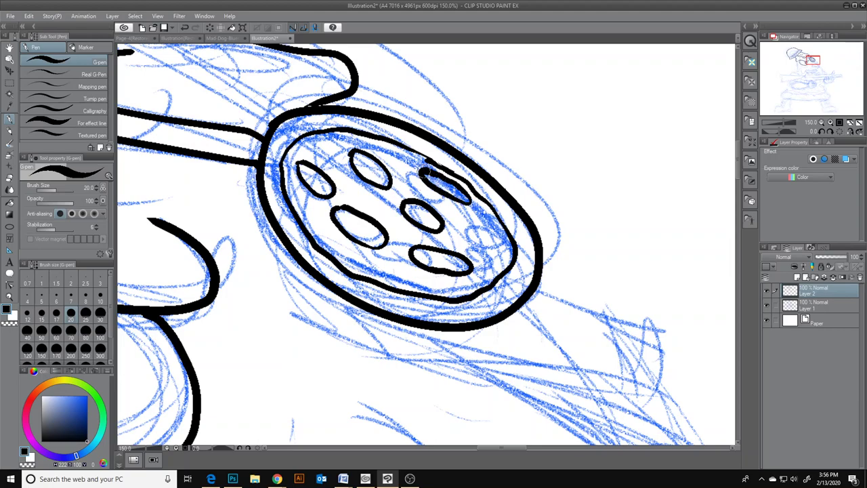
{"action": "mouse_move", "coordinate": [485, 255]}
{"action": "left_mouse_down"}
{"action": "mouse_move", "coordinate": [464, 237]}
{"action": "mouse_move", "coordinate": [480, 222]}
{"action": "mouse_move", "coordinate": [503, 252]}
{"action": "mouse_move", "coordinate": [474, 230]}
{"action": "left_mouse_up"}
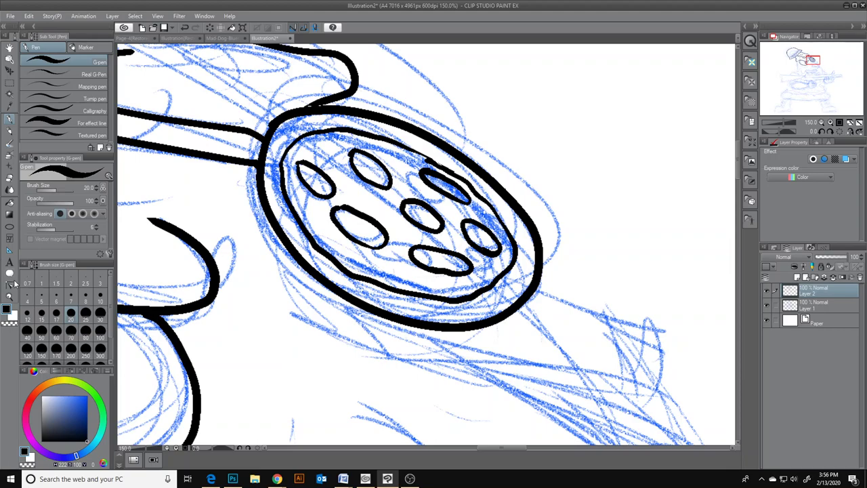
- Ink the long pointed nose from below the patch, with its underside, curled nostril and the short crease above it
{"action": "left_click", "coordinate": [10, 296]}
{"action": "scroll", "coordinate": [350, 278], "scroll_direction": "down", "scroll_amount": 2}
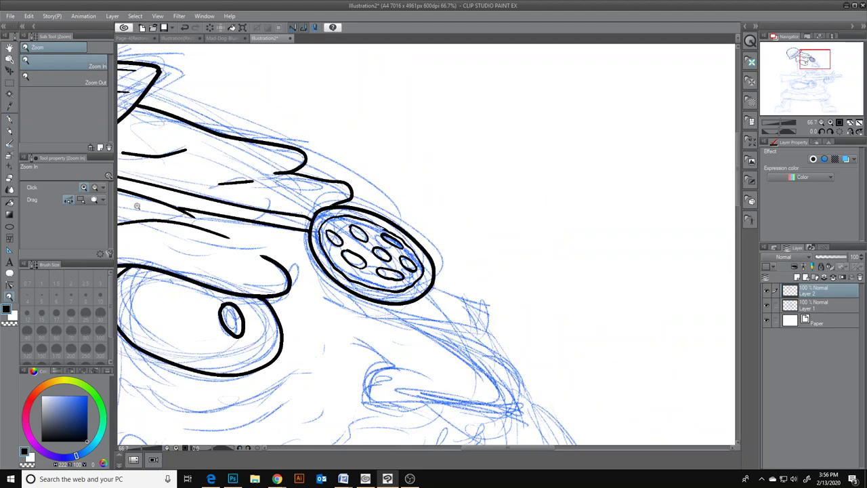
{"action": "left_click", "coordinate": [9, 122]}
{"action": "left_click_drag", "start_coordinate": [517, 447], "coordinate": [492, 447]}
{"action": "scroll", "coordinate": [427, 244], "scroll_direction": "down", "scroll_amount": 3}
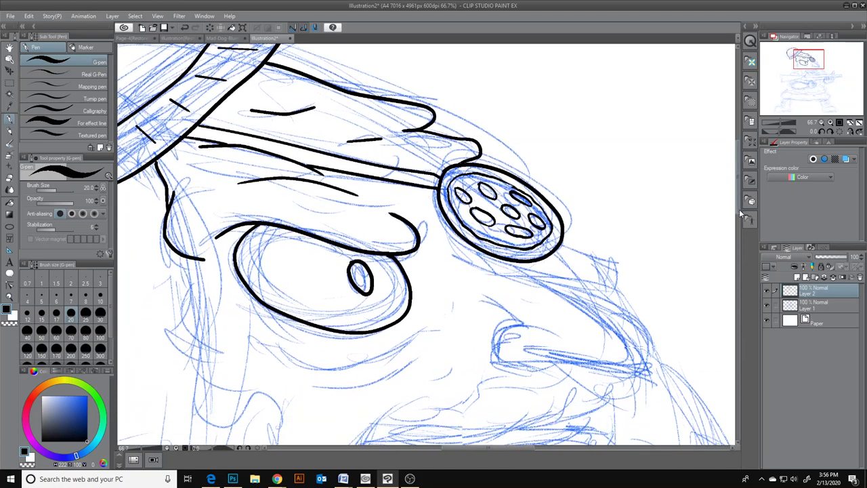
{"action": "mouse_move", "coordinate": [467, 185]}
{"action": "left_mouse_down"}
{"action": "mouse_move", "coordinate": [588, 239]}
{"action": "mouse_move", "coordinate": [631, 286]}
{"action": "mouse_move", "coordinate": [614, 295]}
{"action": "mouse_move", "coordinate": [586, 276]}
{"action": "mouse_move", "coordinate": [565, 289]}
{"action": "mouse_move", "coordinate": [526, 285]}
{"action": "mouse_move", "coordinate": [522, 259]}
{"action": "mouse_move", "coordinate": [501, 268]}
{"action": "mouse_move", "coordinate": [501, 290]}
{"action": "mouse_move", "coordinate": [530, 298]}
{"action": "left_mouse_up"}
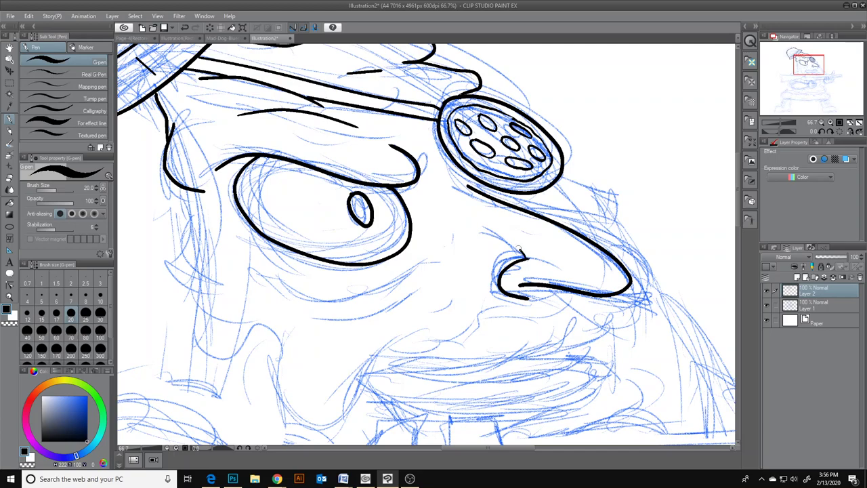
{"action": "left_click_drag", "start_coordinate": [492, 231], "coordinate": [527, 258]}
- Ink the bag line under the eye and the wavy outer edges of the face, behind the cheek and along the nose
{"action": "mouse_move", "coordinate": [274, 275]}
{"action": "left_mouse_down"}
{"action": "mouse_move", "coordinate": [299, 294]}
{"action": "mouse_move", "coordinate": [355, 300]}
{"action": "mouse_move", "coordinate": [442, 265]}
{"action": "left_mouse_up"}
{"action": "mouse_move", "coordinate": [184, 187]}
{"action": "left_mouse_down"}
{"action": "mouse_move", "coordinate": [198, 224]}
{"action": "mouse_move", "coordinate": [182, 286]}
{"action": "mouse_move", "coordinate": [227, 291]}
{"action": "mouse_move", "coordinate": [191, 299]}
{"action": "mouse_move", "coordinate": [190, 349]}
{"action": "mouse_move", "coordinate": [213, 355]}
{"action": "mouse_move", "coordinate": [261, 333]}
{"action": "left_mouse_up"}
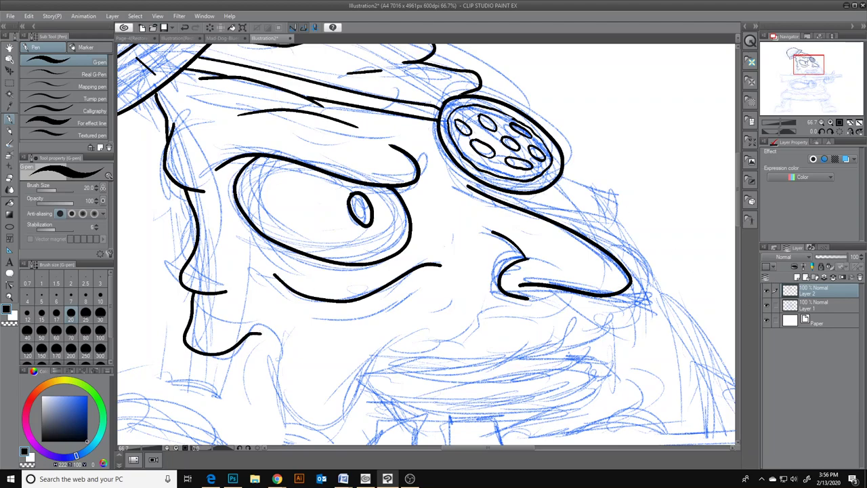
{"action": "mouse_move", "coordinate": [557, 181]}
{"action": "left_mouse_down"}
{"action": "mouse_move", "coordinate": [601, 207]}
{"action": "mouse_move", "coordinate": [594, 229]}
{"action": "mouse_move", "coordinate": [577, 233]}
{"action": "left_mouse_up"}
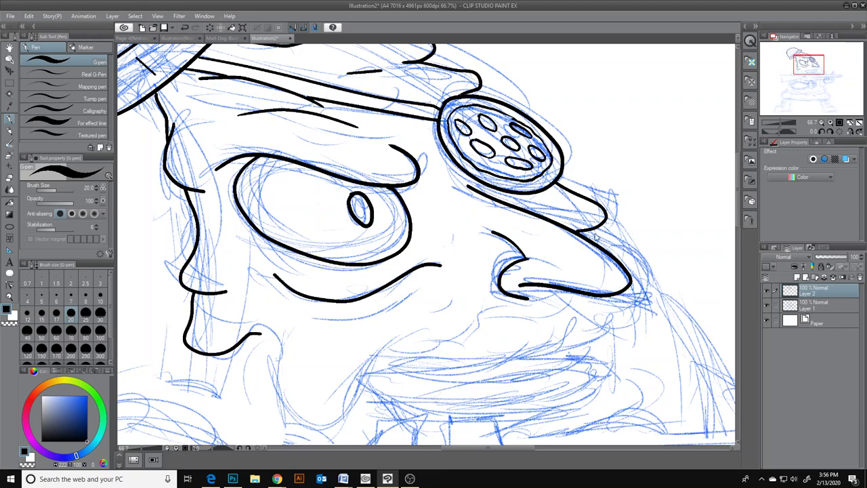
{"action": "key", "text": "ctrl+z"}
{"action": "mouse_move", "coordinate": [557, 177]}
{"action": "left_mouse_down"}
{"action": "mouse_move", "coordinate": [617, 220]}
{"action": "mouse_move", "coordinate": [605, 234]}
{"action": "mouse_move", "coordinate": [590, 233]}
{"action": "mouse_move", "coordinate": [614, 236]}
{"action": "mouse_move", "coordinate": [656, 294]}
{"action": "left_mouse_up"}
- Ink the face's dripping lower edge running into the upper lip, and the lower lip curve beneath it
{"action": "scroll", "coordinate": [738, 222], "scroll_direction": "down", "scroll_amount": 4}
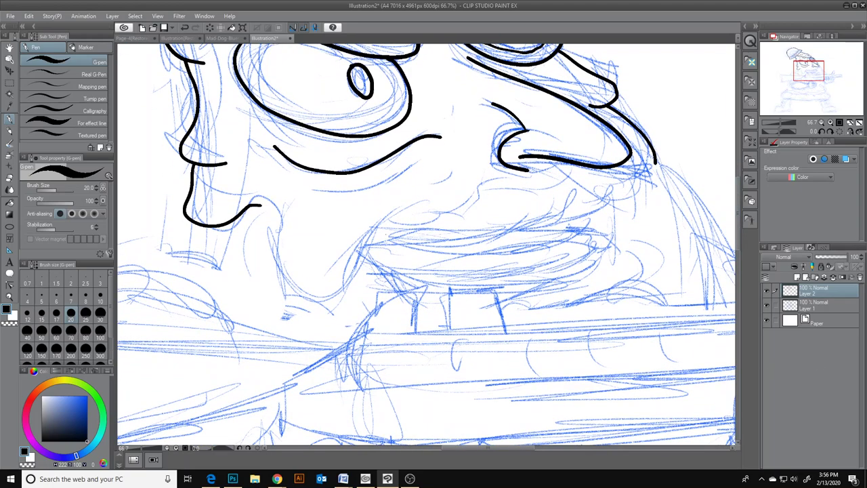
{"action": "mouse_move", "coordinate": [273, 211]}
{"action": "left_mouse_down"}
{"action": "mouse_move", "coordinate": [286, 276]}
{"action": "mouse_move", "coordinate": [329, 297]}
{"action": "mouse_move", "coordinate": [357, 285]}
{"action": "mouse_move", "coordinate": [392, 245]}
{"action": "mouse_move", "coordinate": [550, 226]}
{"action": "mouse_move", "coordinate": [642, 189]}
{"action": "left_mouse_up"}
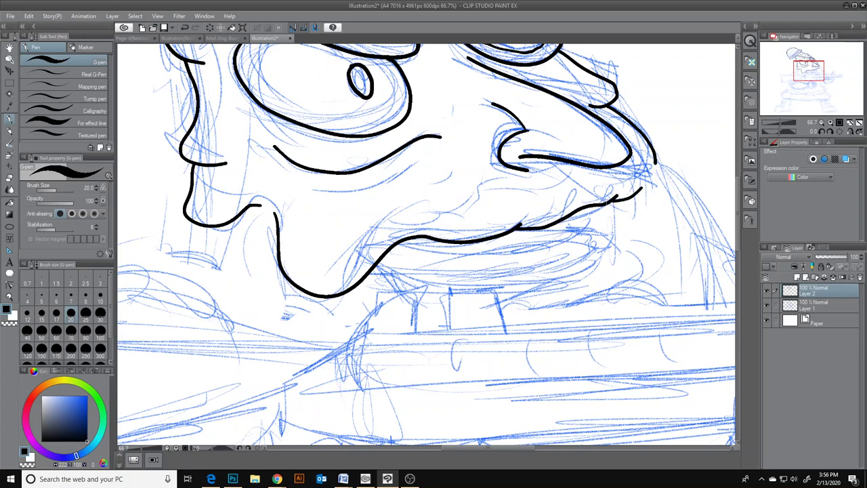
{"action": "mouse_move", "coordinate": [374, 261]}
{"action": "left_mouse_down"}
{"action": "mouse_move", "coordinate": [431, 297]}
{"action": "mouse_move", "coordinate": [522, 292]}
{"action": "mouse_move", "coordinate": [614, 263]}
{"action": "mouse_move", "coordinate": [625, 242]}
{"action": "left_mouse_up"}
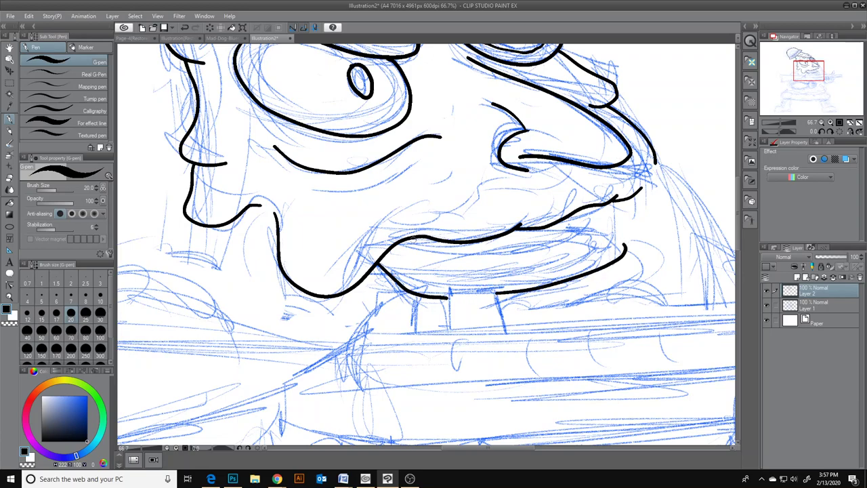
- Ink the upper and lower rows of teeth and the two short upright lines below the lower lip
{"action": "mouse_move", "coordinate": [405, 240]}
{"action": "left_mouse_down"}
{"action": "mouse_move", "coordinate": [429, 252]}
{"action": "mouse_move", "coordinate": [438, 243]}
{"action": "mouse_move", "coordinate": [435, 252]}
{"action": "mouse_move", "coordinate": [460, 259]}
{"action": "mouse_move", "coordinate": [474, 244]}
{"action": "mouse_move", "coordinate": [488, 263]}
{"action": "mouse_move", "coordinate": [516, 259]}
{"action": "mouse_move", "coordinate": [512, 239]}
{"action": "mouse_move", "coordinate": [544, 255]}
{"action": "mouse_move", "coordinate": [550, 229]}
{"action": "mouse_move", "coordinate": [580, 244]}
{"action": "mouse_move", "coordinate": [593, 236]}
{"action": "mouse_move", "coordinate": [587, 211]}
{"action": "mouse_move", "coordinate": [614, 226]}
{"action": "mouse_move", "coordinate": [608, 202]}
{"action": "left_mouse_up"}
{"action": "mouse_move", "coordinate": [383, 267]}
{"action": "left_mouse_down"}
{"action": "mouse_move", "coordinate": [410, 260]}
{"action": "mouse_move", "coordinate": [402, 281]}
{"action": "mouse_move", "coordinate": [413, 261]}
{"action": "mouse_move", "coordinate": [435, 264]}
{"action": "mouse_move", "coordinate": [441, 276]}
{"action": "mouse_move", "coordinate": [433, 294]}
{"action": "mouse_move", "coordinate": [470, 290]}
{"action": "left_mouse_up"}
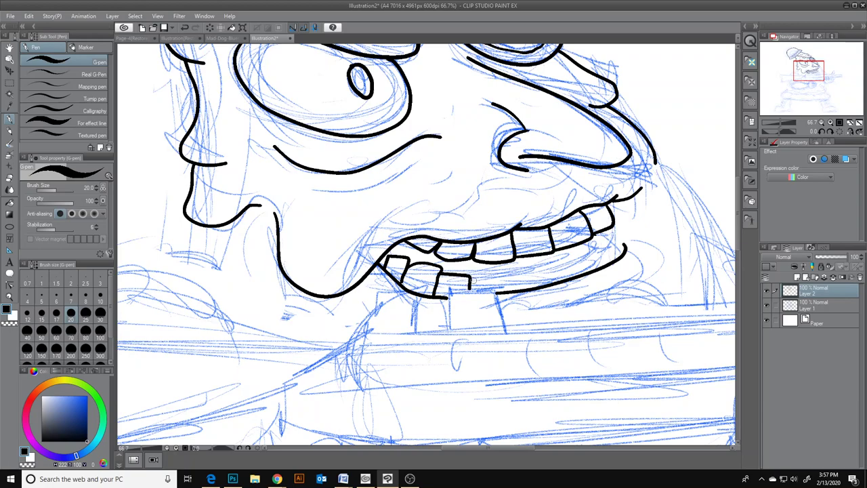
{"action": "mouse_move", "coordinate": [446, 328]}
{"action": "left_mouse_down"}
{"action": "mouse_move", "coordinate": [448, 295]}
{"action": "mouse_move", "coordinate": [473, 293]}
{"action": "mouse_move", "coordinate": [500, 294]}
{"action": "mouse_move", "coordinate": [505, 330]}
{"action": "left_mouse_up"}
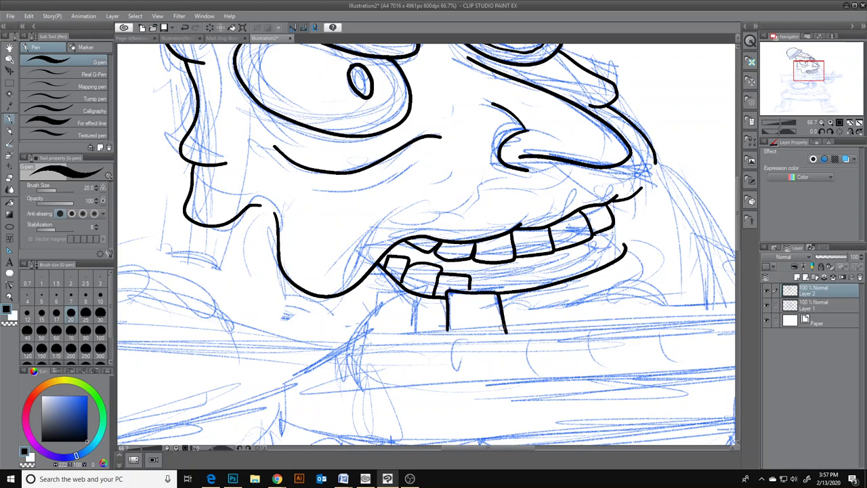
{"action": "mouse_move", "coordinate": [471, 277]}
{"action": "left_mouse_down"}
{"action": "mouse_move", "coordinate": [502, 291]}
{"action": "mouse_move", "coordinate": [544, 286]}
{"action": "mouse_move", "coordinate": [568, 263]}
{"action": "mouse_move", "coordinate": [582, 275]}
{"action": "mouse_move", "coordinate": [599, 248]}
{"action": "mouse_move", "coordinate": [602, 265]}
{"action": "mouse_move", "coordinate": [614, 239]}
{"action": "mouse_move", "coordinate": [618, 257]}
{"action": "mouse_move", "coordinate": [626, 252]}
{"action": "left_mouse_up"}
{"action": "left_click_drag", "start_coordinate": [553, 250], "coordinate": [604, 241]}
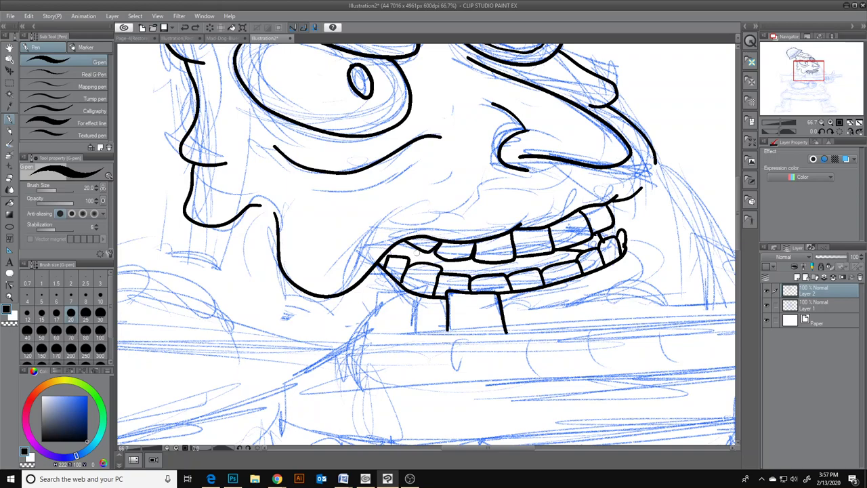
- Ink a small crease above the upper lip and a second curved wrinkle under the eye bag
{"action": "left_click_drag", "start_coordinate": [416, 254], "coordinate": [430, 251]}
{"action": "left_click_drag", "start_coordinate": [532, 204], "coordinate": [541, 193]}
{"action": "mouse_move", "coordinate": [322, 196]}
{"action": "left_mouse_down"}
{"action": "mouse_move", "coordinate": [381, 201]}
{"action": "mouse_move", "coordinate": [445, 157]}
{"action": "left_mouse_up"}
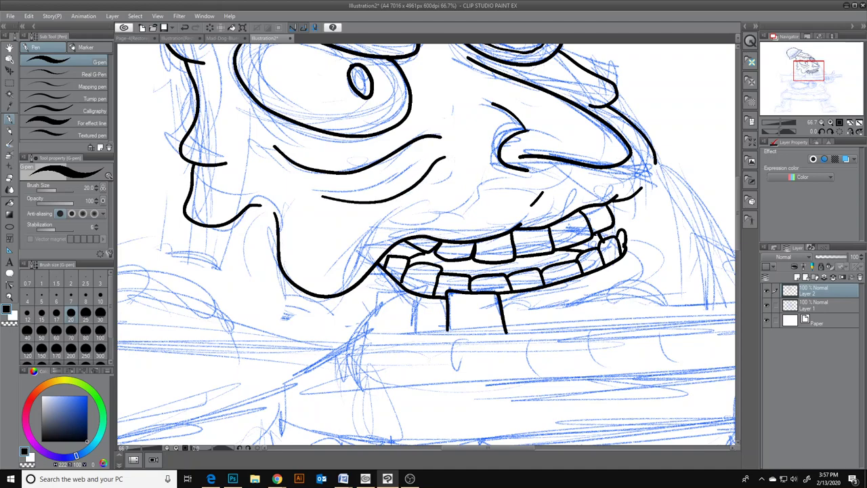
- Ink the rounded shoulder arch above the rear part of the gun
{"action": "left_click_drag", "start_coordinate": [739, 202], "coordinate": [741, 196]}
{"action": "scroll", "coordinate": [741, 196], "scroll_direction": "down", "scroll_amount": 5}
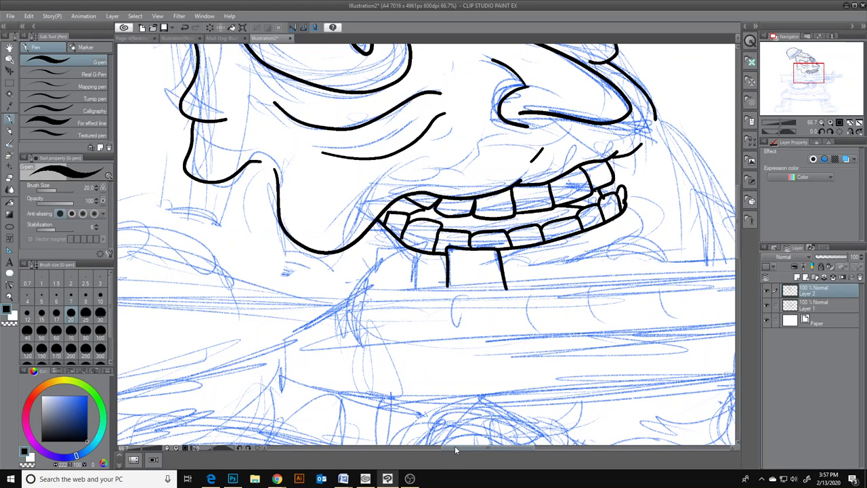
{"action": "left_click_drag", "start_coordinate": [454, 446], "coordinate": [421, 445]}
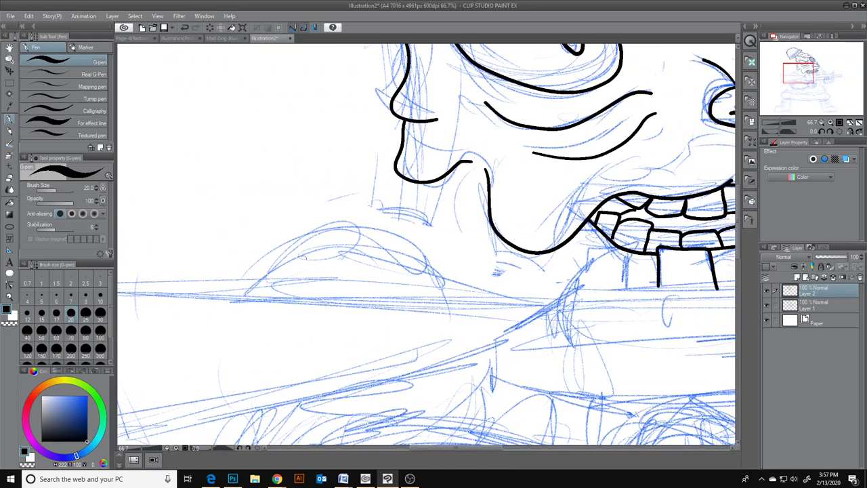
{"action": "mouse_move", "coordinate": [246, 293]}
{"action": "left_mouse_down"}
{"action": "mouse_move", "coordinate": [305, 242]}
{"action": "mouse_move", "coordinate": [361, 227]}
{"action": "mouse_move", "coordinate": [410, 243]}
{"action": "mouse_move", "coordinate": [443, 309]}
{"action": "left_mouse_up"}
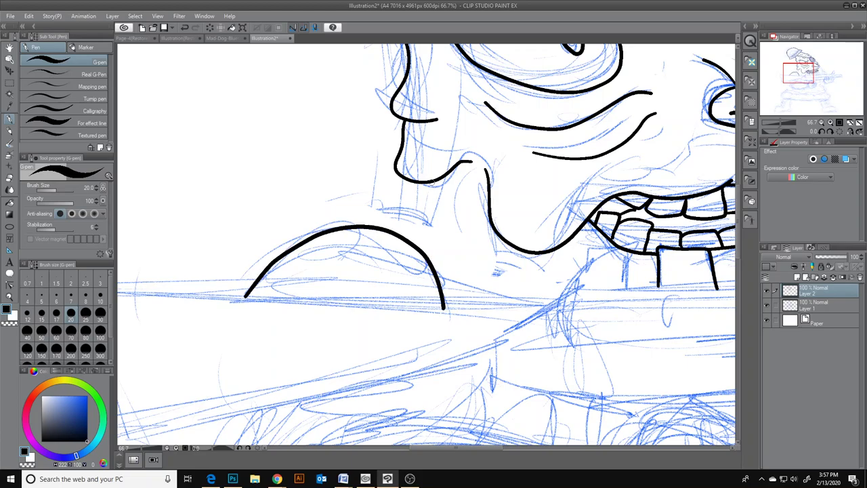
{"action": "left_click_drag", "start_coordinate": [407, 178], "coordinate": [391, 220]}
- Ink the tapered sleeve shape beneath the gun stock and the elbow edge descending from it
{"action": "scroll", "coordinate": [740, 255], "scroll_direction": "down", "scroll_amount": 5}
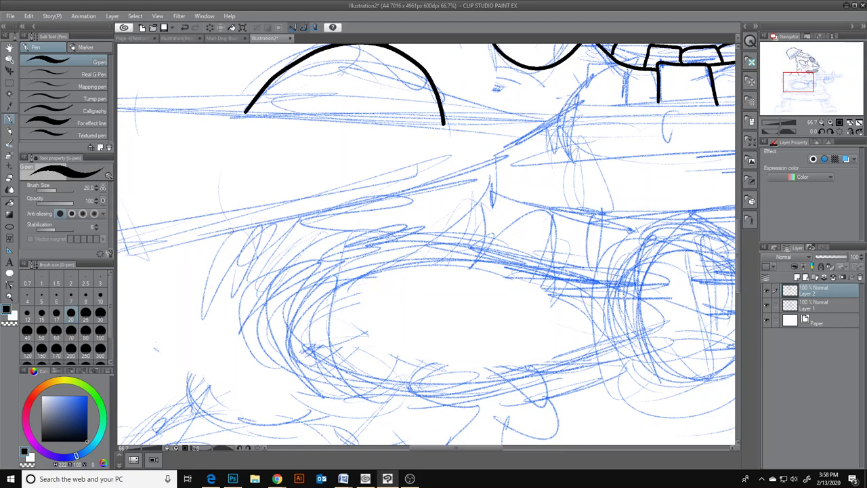
{"action": "left_click_drag", "start_coordinate": [222, 246], "coordinate": [401, 214]}
{"action": "mouse_move", "coordinate": [219, 246]}
{"action": "left_mouse_down"}
{"action": "mouse_move", "coordinate": [219, 283]}
{"action": "mouse_move", "coordinate": [233, 307]}
{"action": "mouse_move", "coordinate": [374, 233]}
{"action": "mouse_move", "coordinate": [457, 216]}
{"action": "mouse_move", "coordinate": [394, 211]}
{"action": "left_mouse_up"}
{"action": "left_click_drag", "start_coordinate": [252, 293], "coordinate": [299, 382]}
{"action": "left_click_drag", "start_coordinate": [274, 332], "coordinate": [279, 370]}
- Ink the forearm's upper and lower contours and two curved muscle lines inside it
{"action": "mouse_move", "coordinate": [290, 313]}
{"action": "left_mouse_down"}
{"action": "mouse_move", "coordinate": [363, 261]}
{"action": "mouse_move", "coordinate": [412, 246]}
{"action": "mouse_move", "coordinate": [488, 246]}
{"action": "mouse_move", "coordinate": [599, 275]}
{"action": "left_mouse_up"}
{"action": "mouse_move", "coordinate": [344, 310]}
{"action": "left_mouse_down"}
{"action": "mouse_move", "coordinate": [399, 338]}
{"action": "mouse_move", "coordinate": [439, 344]}
{"action": "mouse_move", "coordinate": [577, 331]}
{"action": "left_mouse_up"}
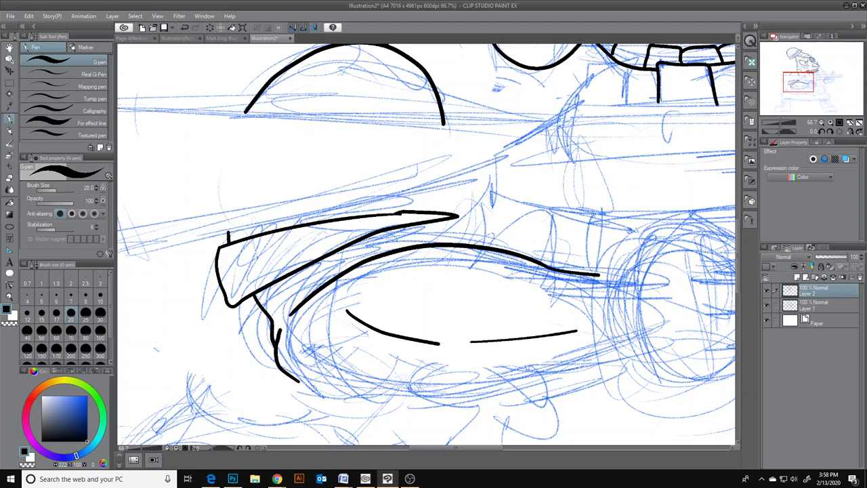
{"action": "mouse_move", "coordinate": [298, 381]}
{"action": "left_mouse_down"}
{"action": "mouse_move", "coordinate": [349, 395]}
{"action": "mouse_move", "coordinate": [456, 398]}
{"action": "mouse_move", "coordinate": [634, 365]}
{"action": "left_mouse_up"}
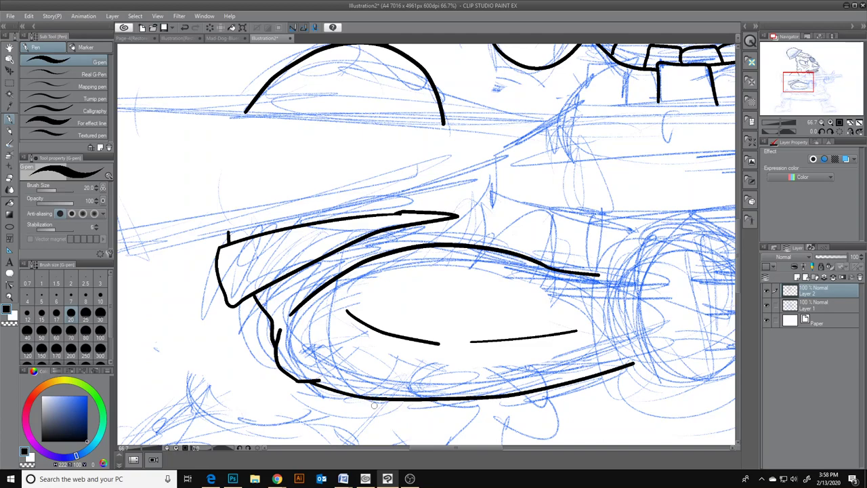
- Ink the fist at the end of the forearm, with its rounded back, finger divisions, knuckles and lower edge
{"action": "left_click_drag", "start_coordinate": [434, 448], "coordinate": [468, 448]}
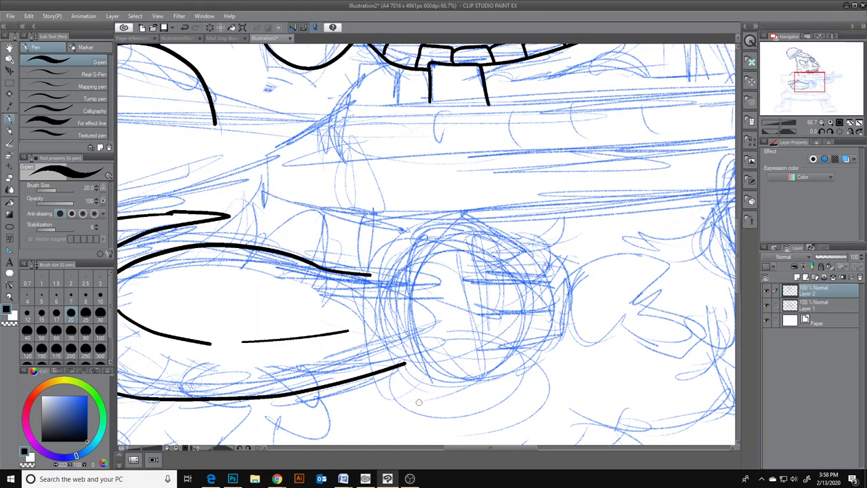
{"action": "mouse_move", "coordinate": [367, 274]}
{"action": "left_mouse_down"}
{"action": "mouse_move", "coordinate": [395, 270]}
{"action": "mouse_move", "coordinate": [412, 247]}
{"action": "mouse_move", "coordinate": [456, 224]}
{"action": "mouse_move", "coordinate": [516, 235]}
{"action": "mouse_move", "coordinate": [537, 250]}
{"action": "mouse_move", "coordinate": [542, 280]}
{"action": "left_mouse_up"}
{"action": "mouse_move", "coordinate": [482, 271]}
{"action": "left_mouse_down"}
{"action": "mouse_move", "coordinate": [544, 284]}
{"action": "mouse_move", "coordinate": [519, 312]}
{"action": "mouse_move", "coordinate": [481, 314]}
{"action": "left_mouse_up"}
{"action": "mouse_move", "coordinate": [544, 305]}
{"action": "left_mouse_down"}
{"action": "mouse_move", "coordinate": [551, 320]}
{"action": "mouse_move", "coordinate": [493, 347]}
{"action": "left_mouse_up"}
{"action": "mouse_move", "coordinate": [405, 365]}
{"action": "left_mouse_down"}
{"action": "mouse_move", "coordinate": [445, 376]}
{"action": "mouse_move", "coordinate": [483, 371]}
{"action": "mouse_move", "coordinate": [532, 356]}
{"action": "mouse_move", "coordinate": [542, 332]}
{"action": "left_mouse_up"}
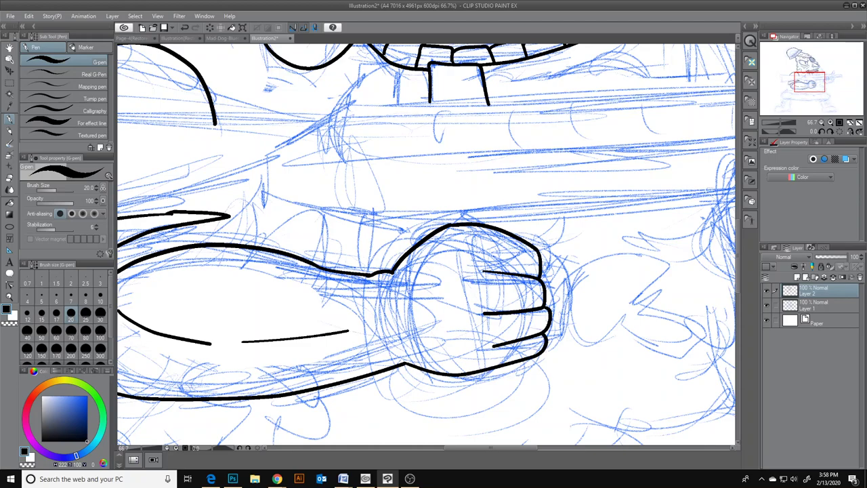
{"action": "mouse_move", "coordinate": [546, 262]}
{"action": "left_mouse_down"}
{"action": "mouse_move", "coordinate": [558, 283]}
{"action": "mouse_move", "coordinate": [547, 313]}
{"action": "left_mouse_up"}
- Ink the gun stock's rear, top and bottom edges, redoing the bottom line as one longer stroke
{"action": "left_click_drag", "start_coordinate": [218, 235], "coordinate": [221, 246]}
{"action": "mouse_move", "coordinate": [431, 444]}
{"action": "left_mouse_down"}
{"action": "mouse_move", "coordinate": [468, 444]}
{"action": "mouse_move", "coordinate": [441, 447]}
{"action": "left_mouse_up"}
{"action": "mouse_move", "coordinate": [219, 244]}
{"action": "left_mouse_down"}
{"action": "mouse_move", "coordinate": [203, 101]}
{"action": "mouse_move", "coordinate": [673, 129]}
{"action": "left_mouse_up"}
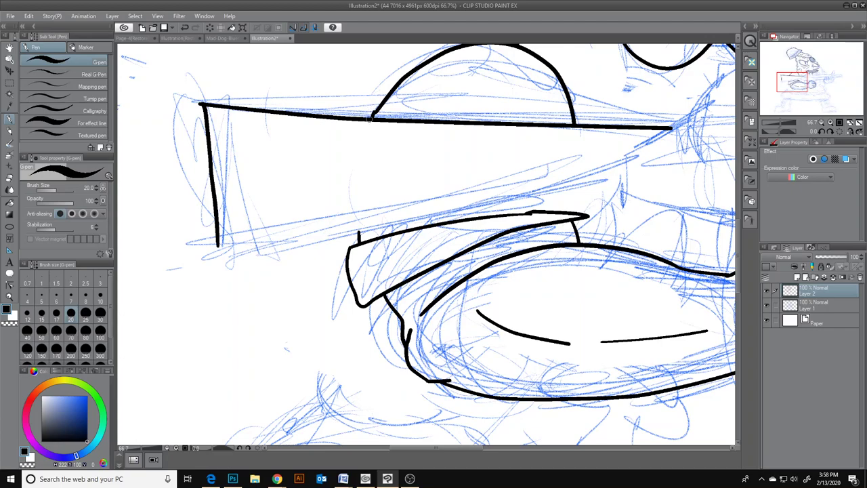
{"action": "left_click_drag", "start_coordinate": [221, 252], "coordinate": [431, 218]}
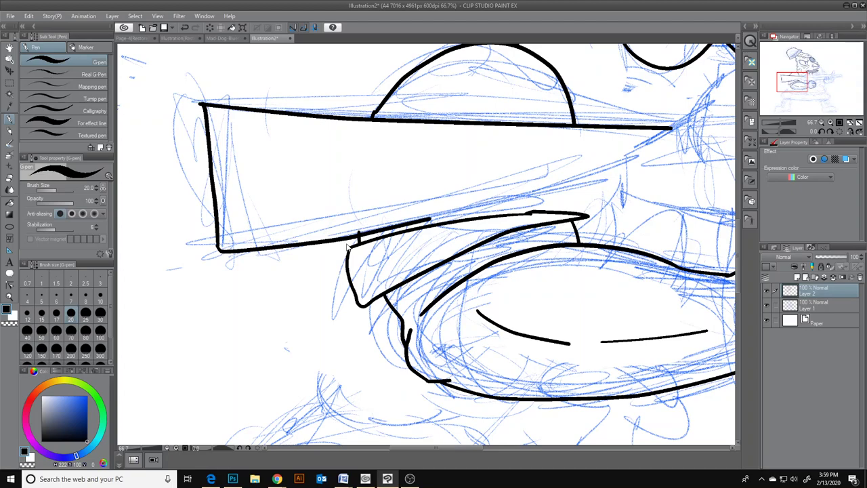
{"action": "key", "text": "ctrl+z"}
{"action": "mouse_move", "coordinate": [217, 244]}
{"action": "left_mouse_down"}
{"action": "mouse_move", "coordinate": [240, 251]}
{"action": "mouse_move", "coordinate": [320, 240]}
{"action": "mouse_move", "coordinate": [633, 180]}
{"action": "left_mouse_up"}
- Ink the short line joining the sleeve to the gun stock and add thin fold lines inside the sleeve
{"action": "left_click_drag", "start_coordinate": [580, 213], "coordinate": [577, 193]}
{"action": "left_click_drag", "start_coordinate": [369, 264], "coordinate": [493, 225]}
{"action": "left_click_drag", "start_coordinate": [417, 260], "coordinate": [472, 238]}
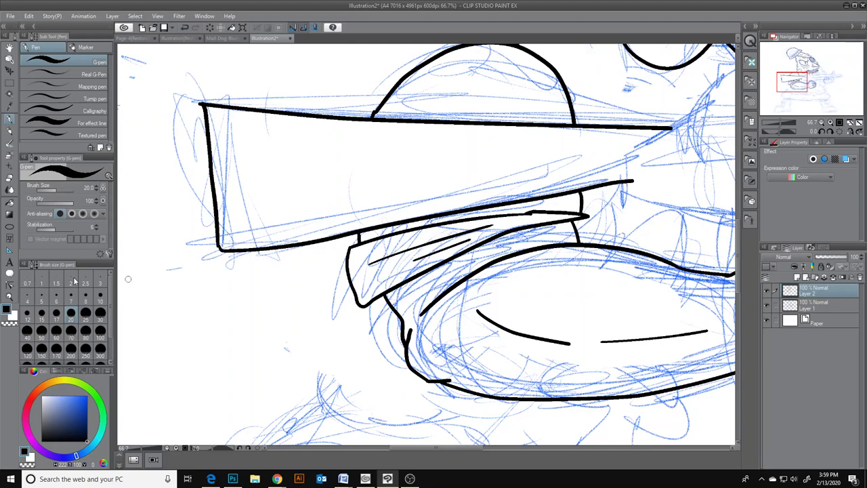
{"action": "left_click_drag", "start_coordinate": [450, 448], "coordinate": [479, 448]}
{"action": "left_click_drag", "start_coordinate": [303, 223], "coordinate": [345, 215]}
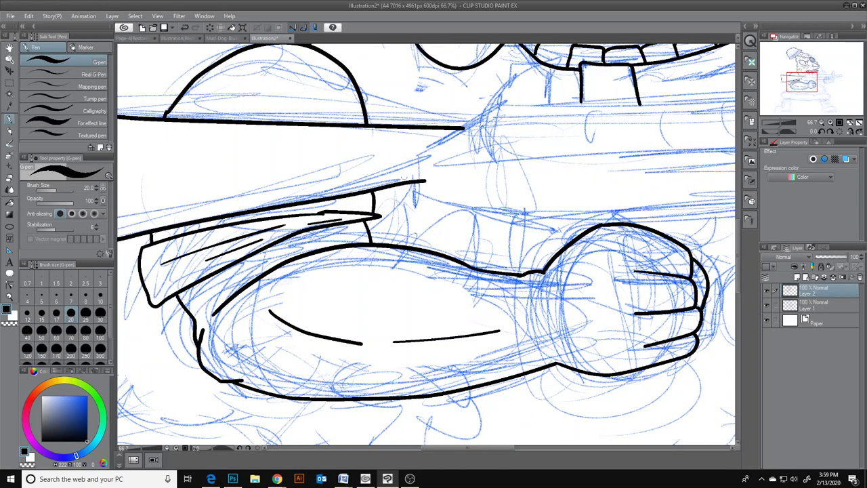
- Ink the gun body's angled rear end, its underside on both sides of the fist, and two upright lines down to the forearm
{"action": "mouse_move", "coordinate": [426, 178]}
{"action": "left_mouse_down"}
{"action": "mouse_move", "coordinate": [425, 160]}
{"action": "mouse_move", "coordinate": [444, 142]}
{"action": "mouse_move", "coordinate": [505, 103]}
{"action": "left_mouse_up"}
{"action": "mouse_move", "coordinate": [427, 180]}
{"action": "left_mouse_down"}
{"action": "mouse_move", "coordinate": [449, 199]}
{"action": "mouse_move", "coordinate": [526, 215]}
{"action": "left_mouse_up"}
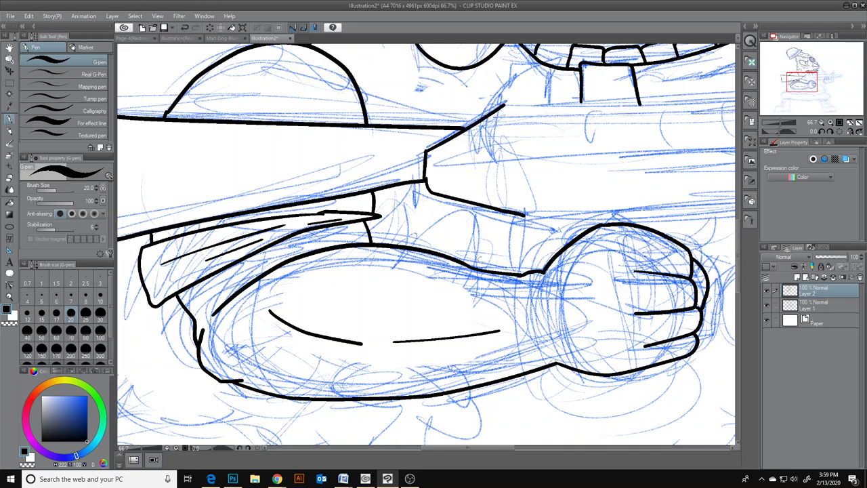
{"action": "mouse_move", "coordinate": [476, 269]}
{"action": "left_mouse_down"}
{"action": "mouse_move", "coordinate": [481, 208]}
{"action": "mouse_move", "coordinate": [498, 219]}
{"action": "mouse_move", "coordinate": [493, 267]}
{"action": "mouse_move", "coordinate": [505, 266]}
{"action": "left_mouse_up"}
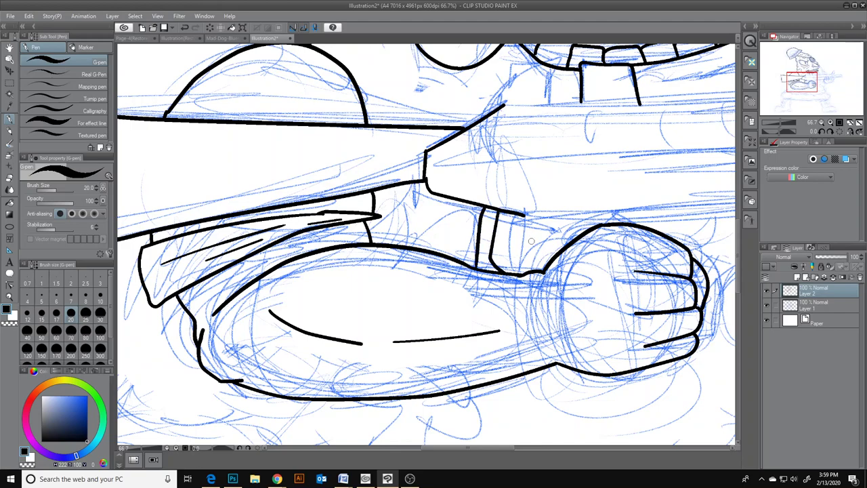
{"action": "mouse_move", "coordinate": [523, 215]}
{"action": "left_mouse_down"}
{"action": "mouse_move", "coordinate": [593, 215]}
{"action": "mouse_move", "coordinate": [591, 225]}
{"action": "left_mouse_up"}
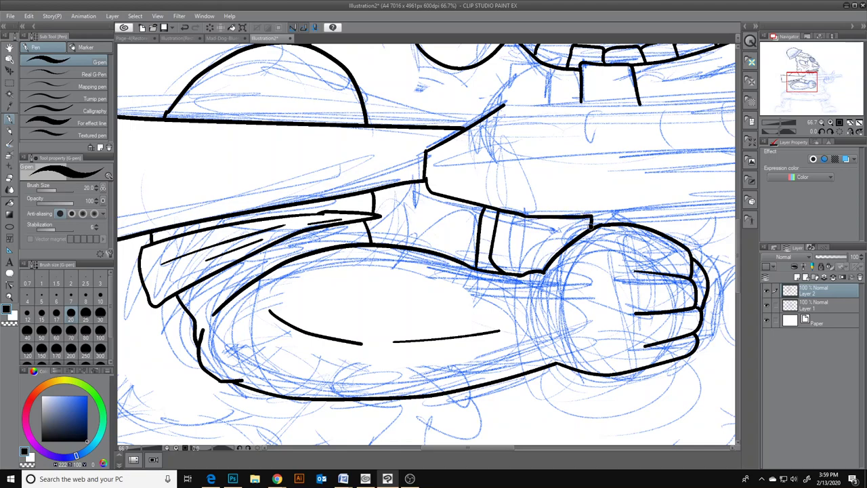
{"action": "left_click_drag", "start_coordinate": [472, 448], "coordinate": [504, 449]}
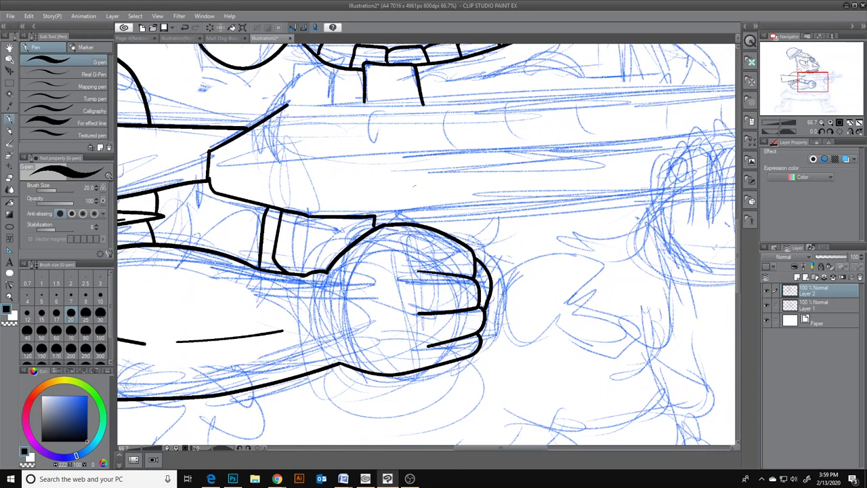
{"action": "left_click_drag", "start_coordinate": [419, 215], "coordinate": [655, 203]}
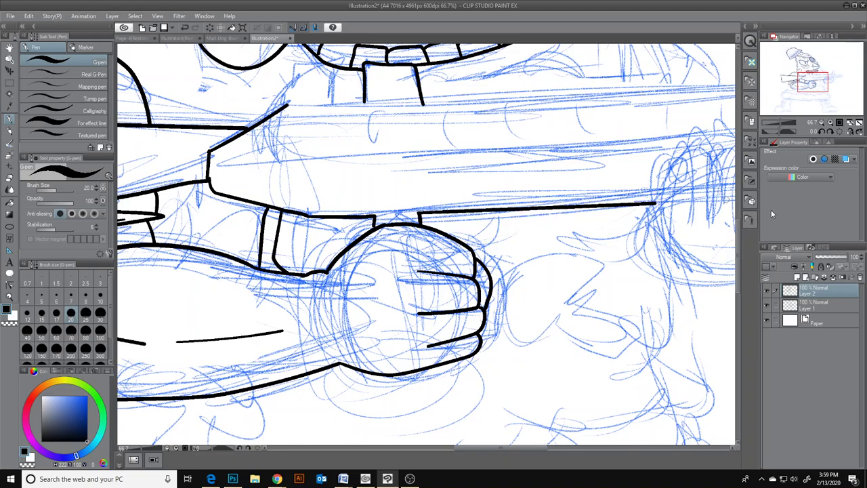
- Ink the rear raised block and notch on the gun's top, plus the handguard's upper edge, angled rear end and lower edge
{"action": "left_click_drag", "start_coordinate": [739, 244], "coordinate": [739, 226]}
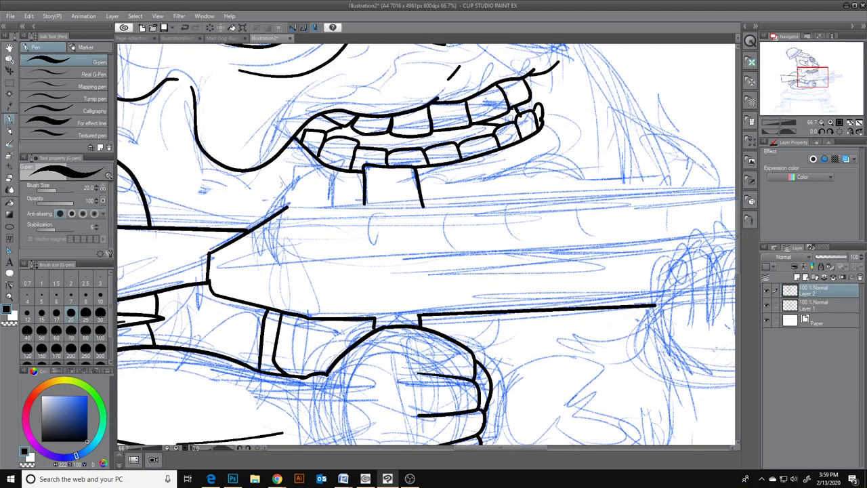
{"action": "mouse_move", "coordinate": [290, 206]}
{"action": "left_mouse_down"}
{"action": "mouse_move", "coordinate": [294, 169]}
{"action": "mouse_move", "coordinate": [335, 174]}
{"action": "mouse_move", "coordinate": [337, 206]}
{"action": "mouse_move", "coordinate": [366, 205]}
{"action": "left_mouse_up"}
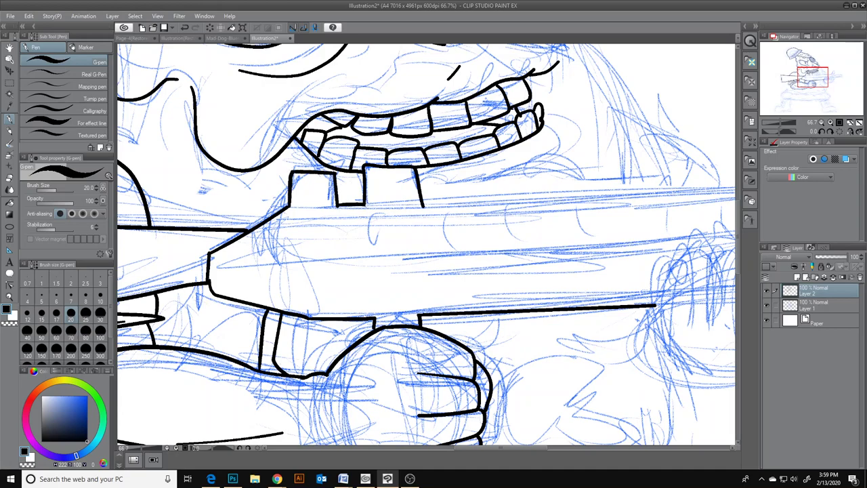
{"action": "left_click_drag", "start_coordinate": [426, 204], "coordinate": [725, 193]}
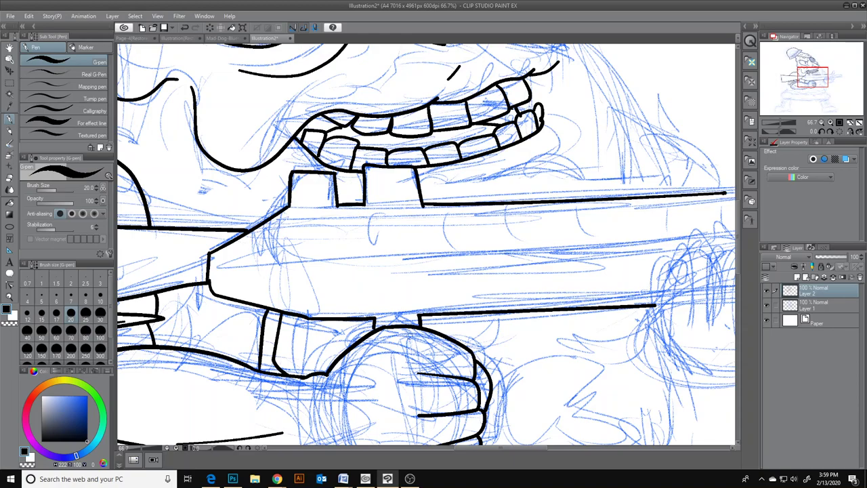
{"action": "left_click_drag", "start_coordinate": [488, 448], "coordinate": [517, 448]}
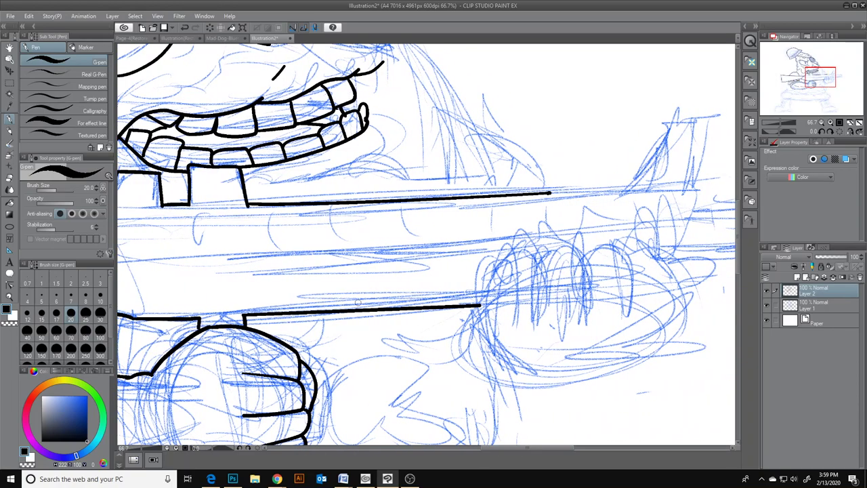
{"action": "mouse_move", "coordinate": [248, 204]}
{"action": "left_mouse_down"}
{"action": "mouse_move", "coordinate": [251, 238]}
{"action": "mouse_move", "coordinate": [266, 253]}
{"action": "mouse_move", "coordinate": [480, 245]}
{"action": "left_mouse_up"}
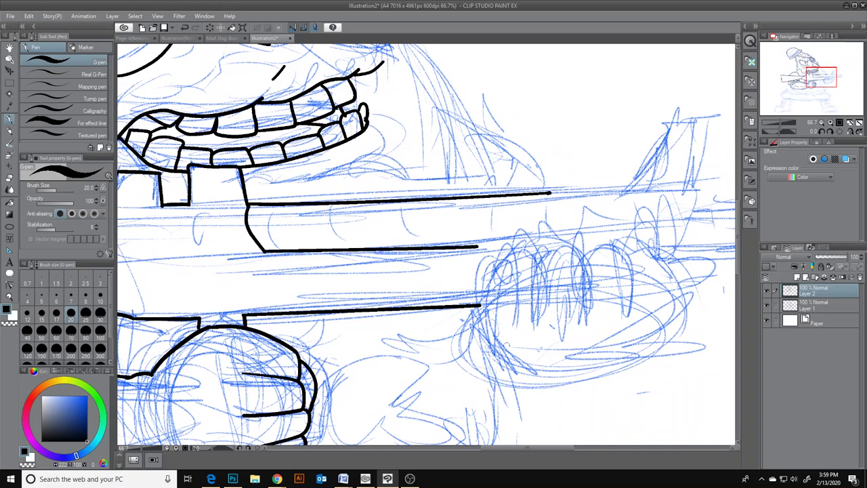
- Ink the front hand's four curled fingers with the long line beneath them, and a wavy line across the rear fist
{"action": "mouse_move", "coordinate": [495, 351]}
{"action": "left_mouse_down"}
{"action": "mouse_move", "coordinate": [484, 295]}
{"action": "mouse_move", "coordinate": [514, 250]}
{"action": "mouse_move", "coordinate": [532, 247]}
{"action": "mouse_move", "coordinate": [530, 296]}
{"action": "left_mouse_up"}
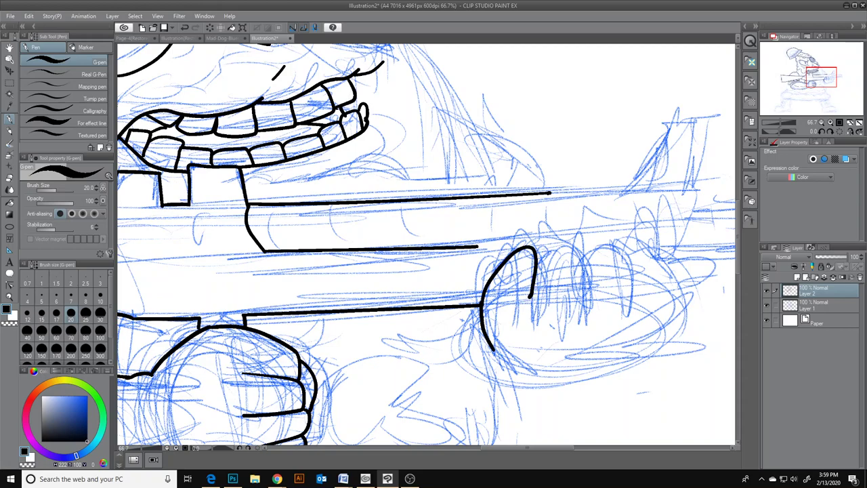
{"action": "mouse_move", "coordinate": [536, 265]}
{"action": "left_mouse_down"}
{"action": "mouse_move", "coordinate": [570, 245]}
{"action": "mouse_move", "coordinate": [572, 296]}
{"action": "left_mouse_up"}
{"action": "mouse_move", "coordinate": [573, 263]}
{"action": "left_mouse_down"}
{"action": "mouse_move", "coordinate": [572, 291]}
{"action": "mouse_move", "coordinate": [597, 244]}
{"action": "mouse_move", "coordinate": [616, 265]}
{"action": "mouse_move", "coordinate": [618, 296]}
{"action": "left_mouse_up"}
{"action": "mouse_move", "coordinate": [614, 253]}
{"action": "left_mouse_down"}
{"action": "mouse_move", "coordinate": [619, 240]}
{"action": "mouse_move", "coordinate": [663, 273]}
{"action": "mouse_move", "coordinate": [666, 293]}
{"action": "left_mouse_up"}
{"action": "left_click_drag", "start_coordinate": [508, 315], "coordinate": [659, 304]}
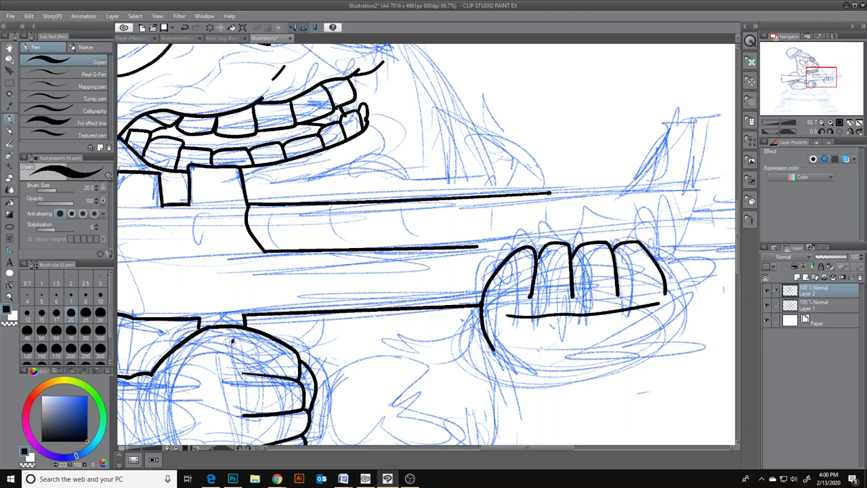
{"action": "scroll", "coordinate": [427, 245], "scroll_direction": "down", "scroll_amount": 4}
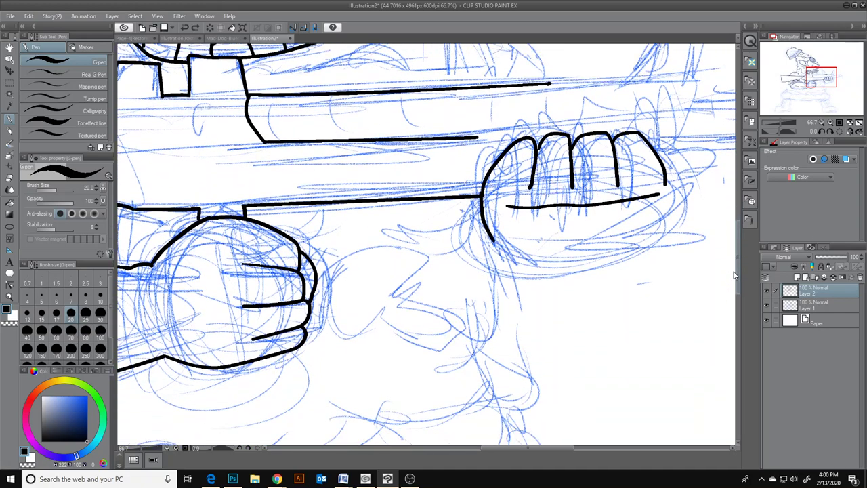
{"action": "mouse_move", "coordinate": [225, 216]}
{"action": "left_mouse_down"}
{"action": "mouse_move", "coordinate": [241, 269]}
{"action": "mouse_move", "coordinate": [233, 284]}
{"action": "mouse_move", "coordinate": [243, 342]}
{"action": "left_mouse_up"}
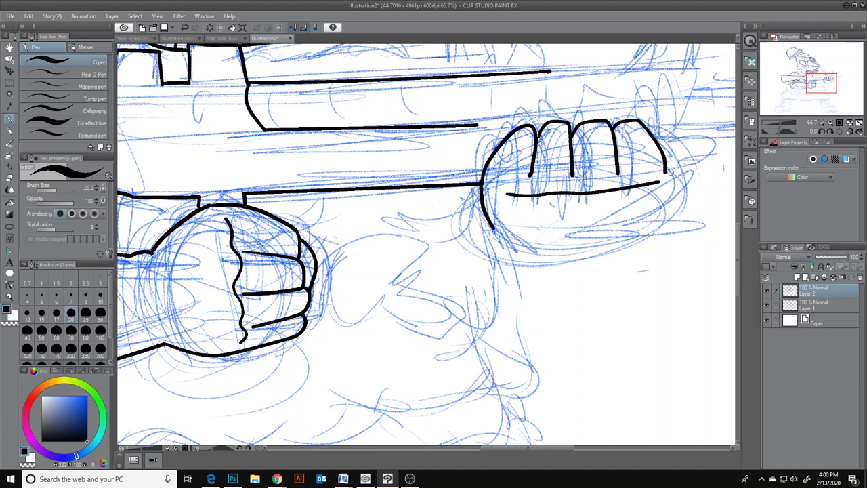
- Ink the front hand's outer side, short lower palm lines and large curved heel, and undo the short stroke inside the heel
{"action": "mouse_move", "coordinate": [666, 169]}
{"action": "left_mouse_down"}
{"action": "mouse_move", "coordinate": [661, 207]}
{"action": "mouse_move", "coordinate": [602, 244]}
{"action": "left_mouse_up"}
{"action": "left_click_drag", "start_coordinate": [530, 248], "coordinate": [573, 248]}
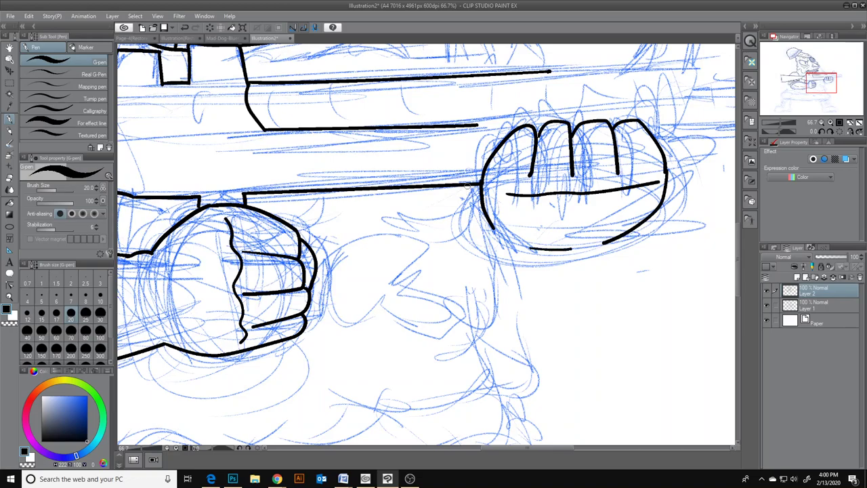
{"action": "mouse_move", "coordinate": [738, 233]}
{"action": "left_mouse_down"}
{"action": "mouse_move", "coordinate": [738, 209]}
{"action": "mouse_move", "coordinate": [738, 218]}
{"action": "left_mouse_up"}
{"action": "mouse_move", "coordinate": [477, 271]}
{"action": "left_mouse_down"}
{"action": "mouse_move", "coordinate": [468, 317]}
{"action": "mouse_move", "coordinate": [479, 341]}
{"action": "mouse_move", "coordinate": [534, 370]}
{"action": "mouse_move", "coordinate": [568, 375]}
{"action": "mouse_move", "coordinate": [604, 362]}
{"action": "mouse_move", "coordinate": [634, 347]}
{"action": "mouse_move", "coordinate": [658, 302]}
{"action": "left_mouse_up"}
{"action": "left_click_drag", "start_coordinate": [526, 343], "coordinate": [532, 360]}
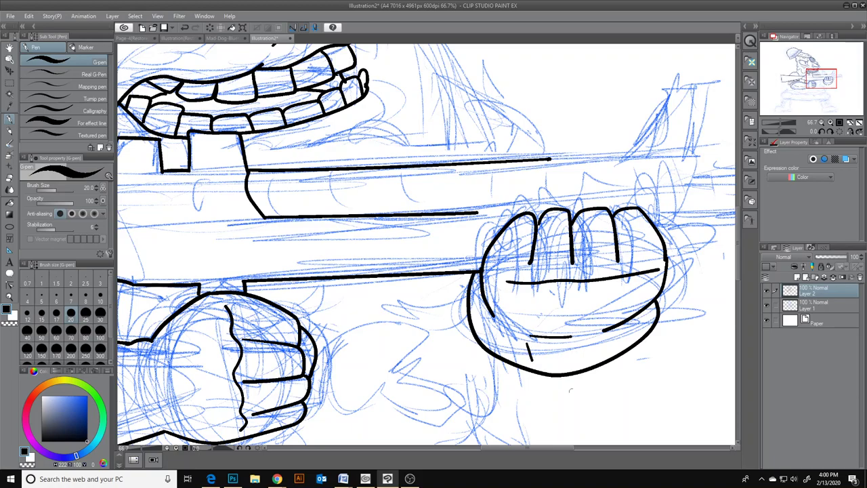
{"action": "key", "text": "ctrl+z"}
- Extend the handguard's edges to a slanted front end and ink the upright front sight above it, redoing the sight's front edge
{"action": "left_click_drag", "start_coordinate": [479, 213], "coordinate": [684, 200]}
{"action": "mouse_move", "coordinate": [551, 159]}
{"action": "left_mouse_down"}
{"action": "mouse_move", "coordinate": [699, 155]}
{"action": "mouse_move", "coordinate": [683, 202]}
{"action": "left_mouse_up"}
{"action": "mouse_move", "coordinate": [626, 156]}
{"action": "left_mouse_down"}
{"action": "mouse_move", "coordinate": [631, 141]}
{"action": "mouse_move", "coordinate": [648, 142]}
{"action": "mouse_move", "coordinate": [682, 88]}
{"action": "mouse_move", "coordinate": [705, 87]}
{"action": "mouse_move", "coordinate": [675, 154]}
{"action": "left_mouse_up"}
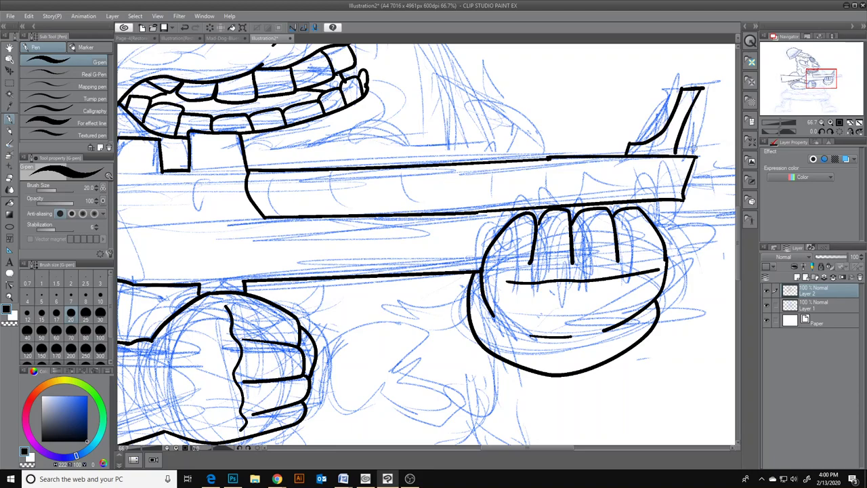
{"action": "key", "text": "ctrl+z"}
{"action": "left_click_drag", "start_coordinate": [705, 87], "coordinate": [683, 159]}
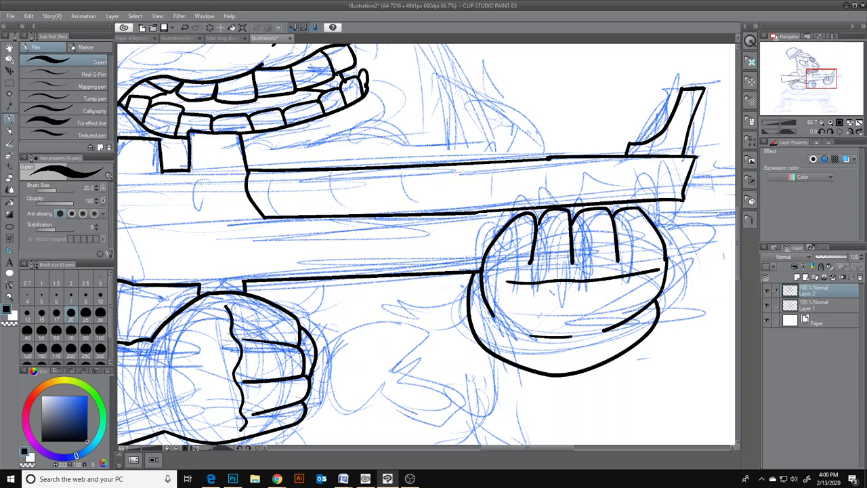
- Ink eight curved dividing lines across the handguard, spaced from its rear end to the front sight
{"action": "left_click_drag", "start_coordinate": [280, 170], "coordinate": [290, 217]}
{"action": "left_click_drag", "start_coordinate": [329, 170], "coordinate": [335, 216]}
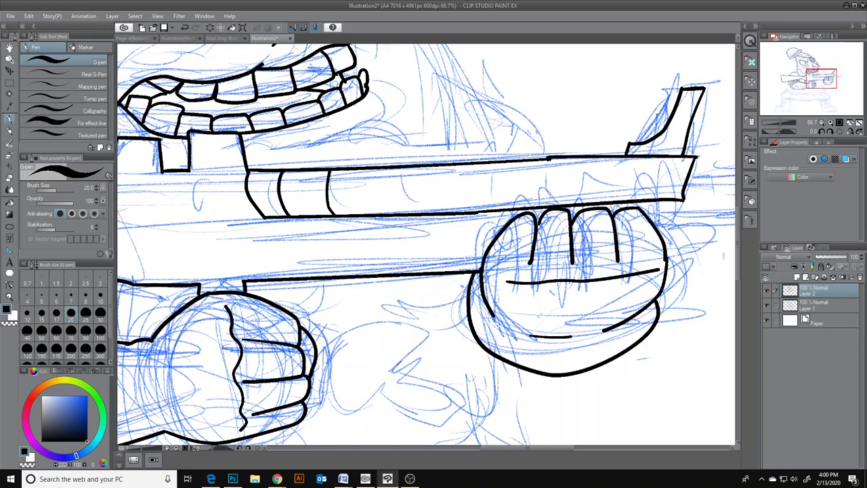
{"action": "left_click_drag", "start_coordinate": [388, 168], "coordinate": [392, 216]}
{"action": "left_click_drag", "start_coordinate": [444, 165], "coordinate": [445, 212]}
{"action": "left_click_drag", "start_coordinate": [487, 160], "coordinate": [490, 211]}
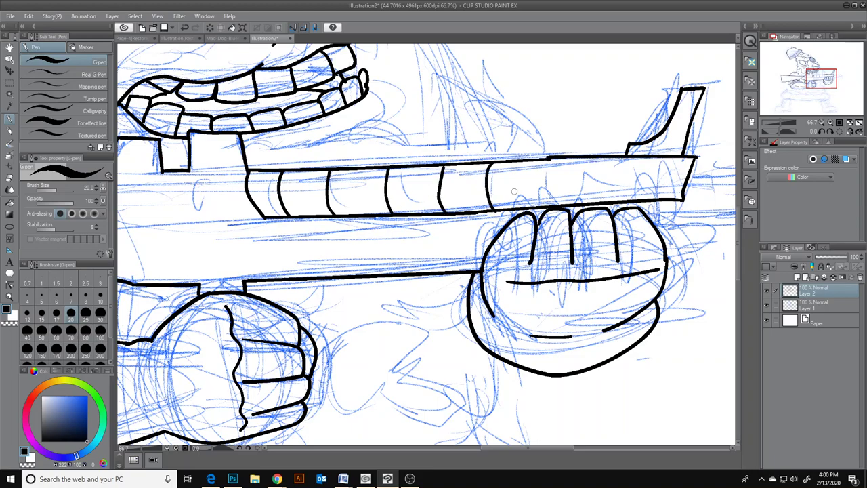
{"action": "left_click_drag", "start_coordinate": [541, 162], "coordinate": [539, 202]}
{"action": "left_click_drag", "start_coordinate": [584, 158], "coordinate": [583, 203]}
{"action": "left_click_drag", "start_coordinate": [646, 156], "coordinate": [640, 201]}
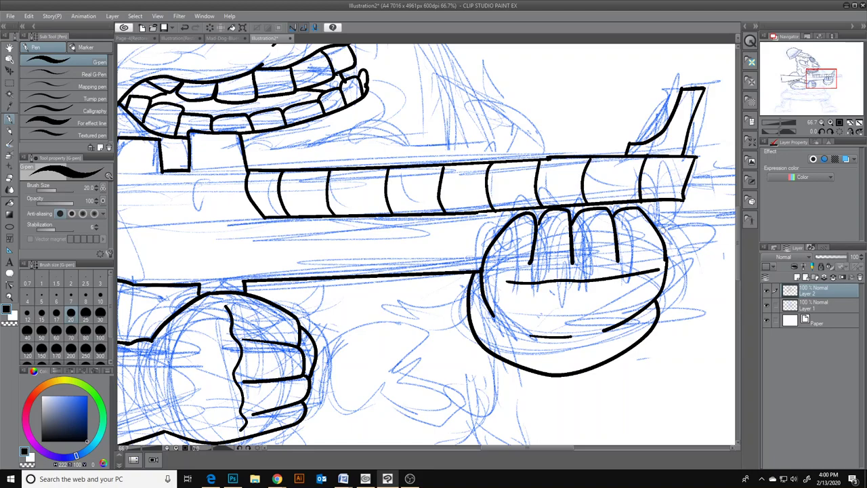
- Ink the short edge in front of the front hand and the slanted rear end of the lower barrel section
{"action": "left_click_drag", "start_coordinate": [670, 241], "coordinate": [675, 197]}
{"action": "mouse_move", "coordinate": [244, 277]}
{"action": "left_mouse_down"}
{"action": "mouse_move", "coordinate": [241, 210]}
{"action": "mouse_move", "coordinate": [265, 216]}
{"action": "mouse_move", "coordinate": [229, 229]}
{"action": "mouse_move", "coordinate": [237, 281]}
{"action": "mouse_move", "coordinate": [249, 279]}
{"action": "left_mouse_up"}
{"action": "key", "text": "ctrl+z"}
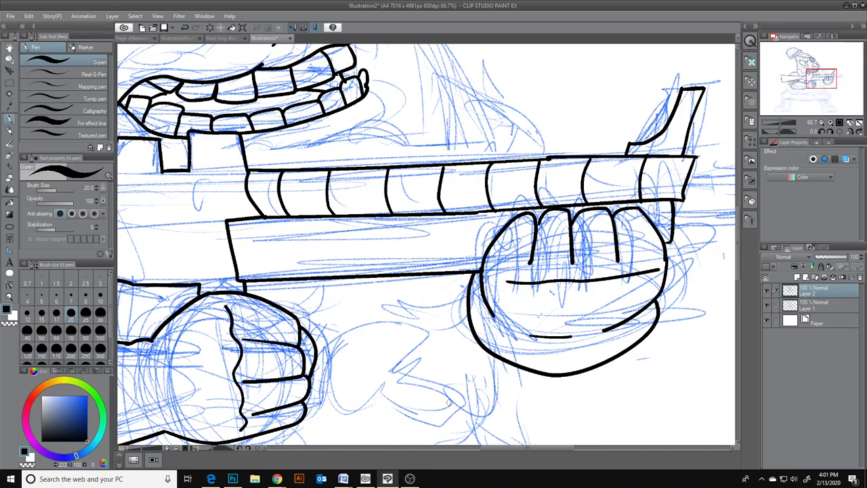
- Add thin broken contour lines inside the gun body and inside the stock, following their outlines
{"action": "left_click_drag", "start_coordinate": [502, 447], "coordinate": [448, 447]}
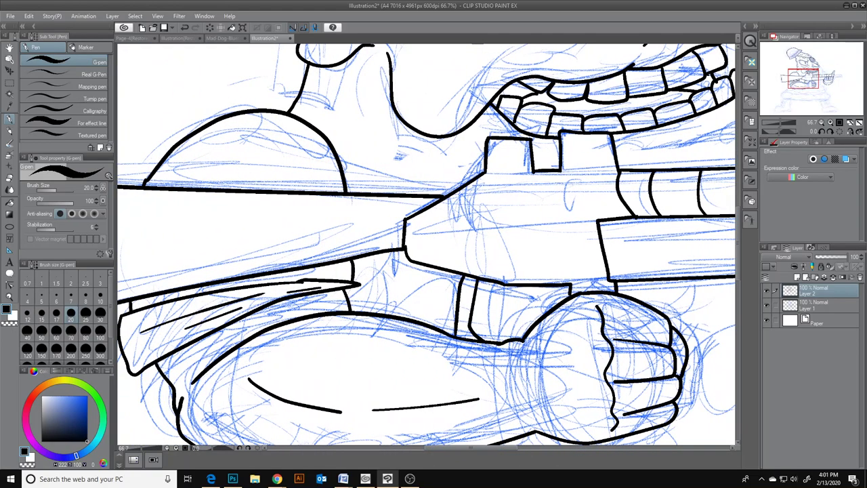
{"action": "mouse_move", "coordinate": [582, 196]}
{"action": "left_mouse_down"}
{"action": "mouse_move", "coordinate": [503, 201]}
{"action": "mouse_move", "coordinate": [437, 230]}
{"action": "mouse_move", "coordinate": [435, 245]}
{"action": "left_mouse_up"}
{"action": "mouse_move", "coordinate": [441, 245]}
{"action": "left_mouse_down"}
{"action": "mouse_move", "coordinate": [486, 263]}
{"action": "mouse_move", "coordinate": [581, 260]}
{"action": "mouse_move", "coordinate": [577, 217]}
{"action": "left_mouse_up"}
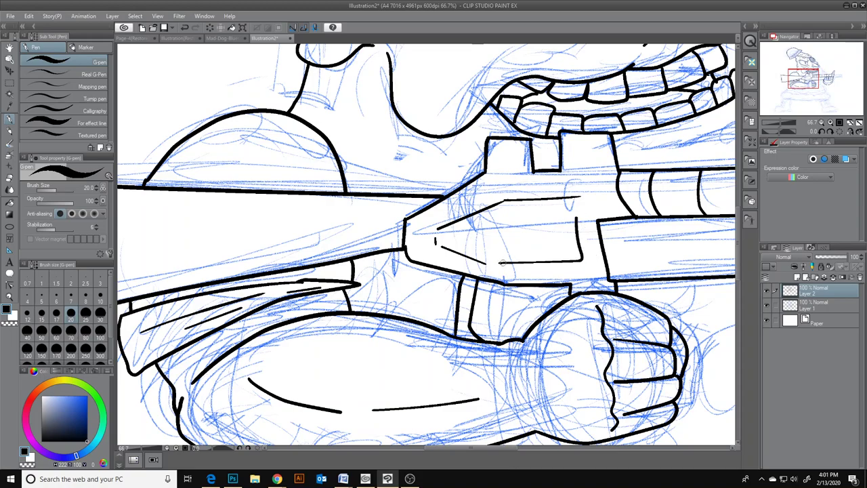
{"action": "left_click_drag", "start_coordinate": [480, 448], "coordinate": [446, 447]}
{"action": "mouse_move", "coordinate": [248, 272]}
{"action": "left_mouse_down"}
{"action": "mouse_move", "coordinate": [242, 217]}
{"action": "mouse_move", "coordinate": [249, 208]}
{"action": "mouse_move", "coordinate": [603, 224]}
{"action": "left_mouse_up"}
{"action": "left_click_drag", "start_coordinate": [278, 280], "coordinate": [320, 281]}
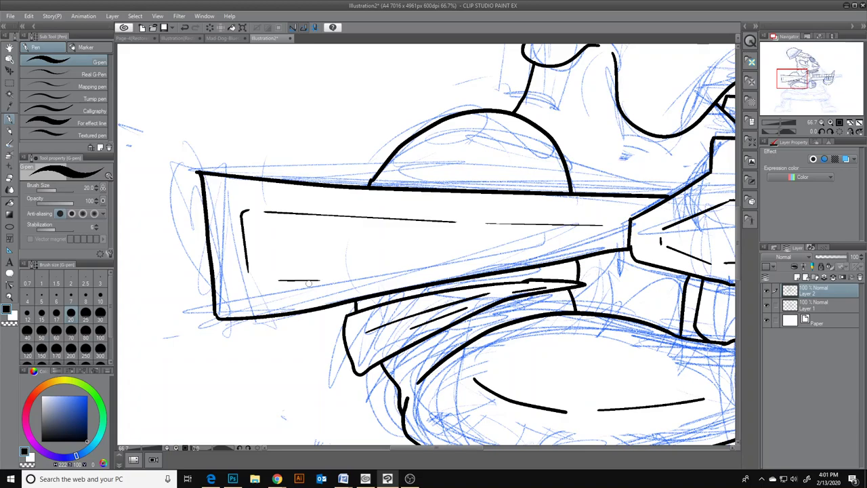
- Ink the narrow rectangular barrel segment projecting forward from the handguard
{"action": "left_click_drag", "start_coordinate": [421, 450], "coordinate": [553, 450]}
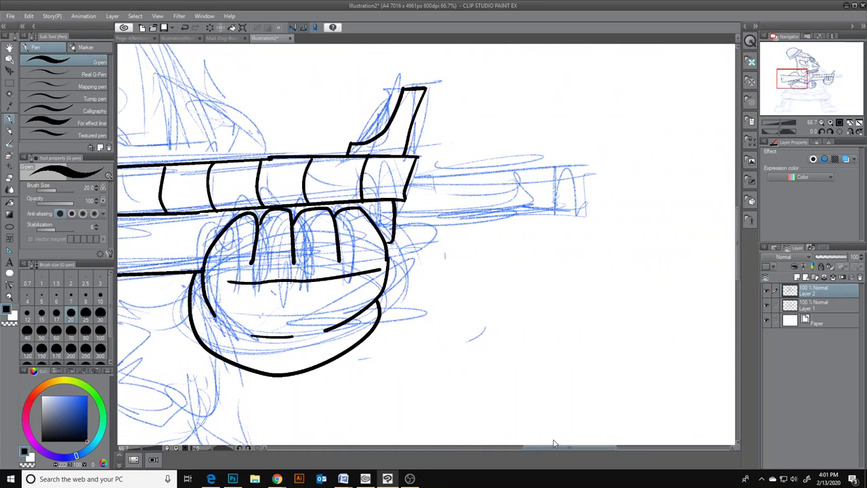
{"action": "left_click_drag", "start_coordinate": [411, 175], "coordinate": [489, 176]}
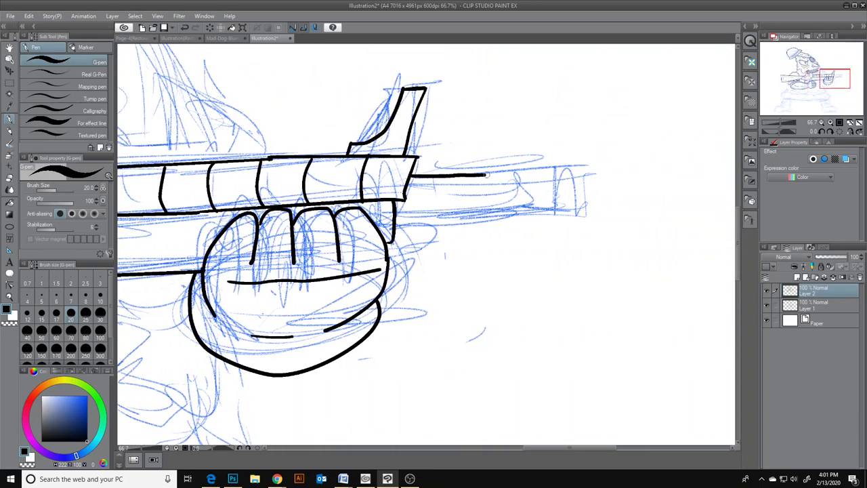
{"action": "mouse_move", "coordinate": [393, 212]}
{"action": "left_mouse_down"}
{"action": "mouse_move", "coordinate": [490, 208]}
{"action": "mouse_move", "coordinate": [489, 174]}
{"action": "left_mouse_up"}
- Add thin inner contour lines along the rear and upper edges of the lower barrel section between the two hands
{"action": "left_click", "coordinate": [10, 296]}
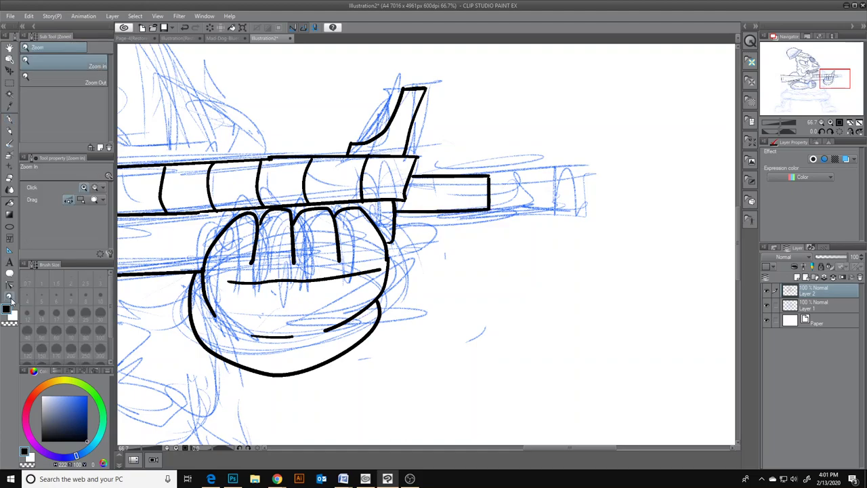
{"action": "left_click", "coordinate": [434, 247], "text": "alt"}
{"action": "left_click", "coordinate": [347, 244], "text": "alt"}
{"action": "left_click", "coordinate": [296, 259], "text": "alt"}
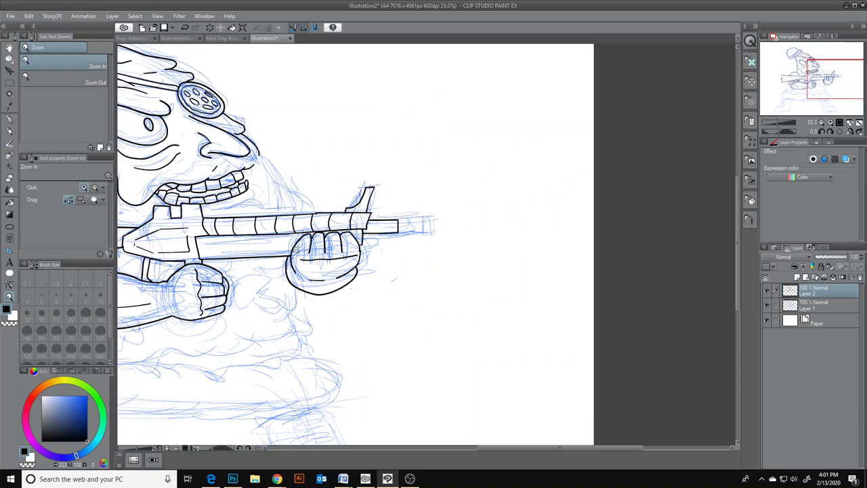
{"action": "left_click_drag", "start_coordinate": [518, 444], "coordinate": [500, 446]}
{"action": "left_click_drag", "start_coordinate": [373, 382], "coordinate": [410, 383]}
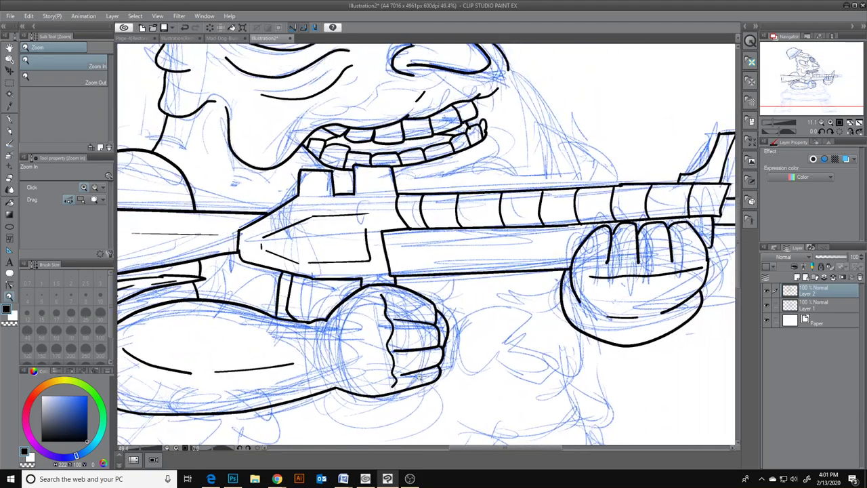
{"action": "left_click", "coordinate": [9, 120]}
{"action": "mouse_move", "coordinate": [410, 242]}
{"action": "left_mouse_down"}
{"action": "mouse_move", "coordinate": [408, 268]}
{"action": "mouse_move", "coordinate": [489, 241]}
{"action": "mouse_move", "coordinate": [573, 239]}
{"action": "left_mouse_up"}
{"action": "key", "text": "ctrl+z"}
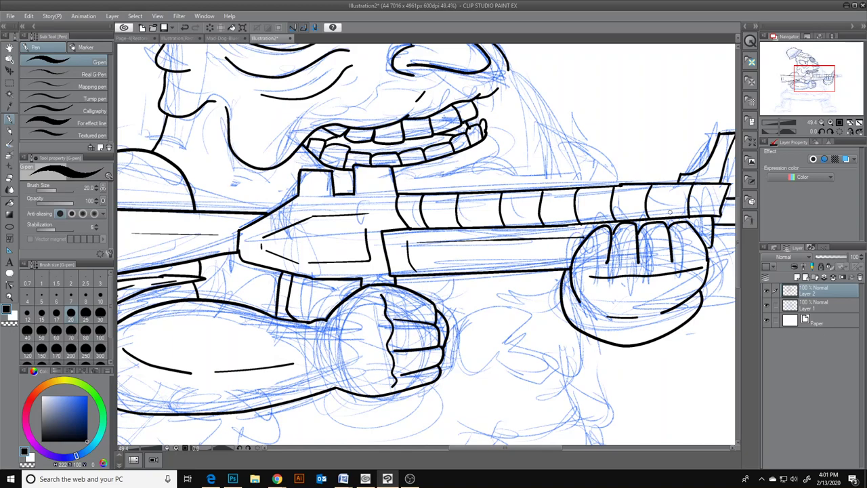
- Ink the curved wrist line and short creases on the rear fist, and add short crease lines to the front hand's palm
{"action": "left_click", "coordinate": [9, 296]}
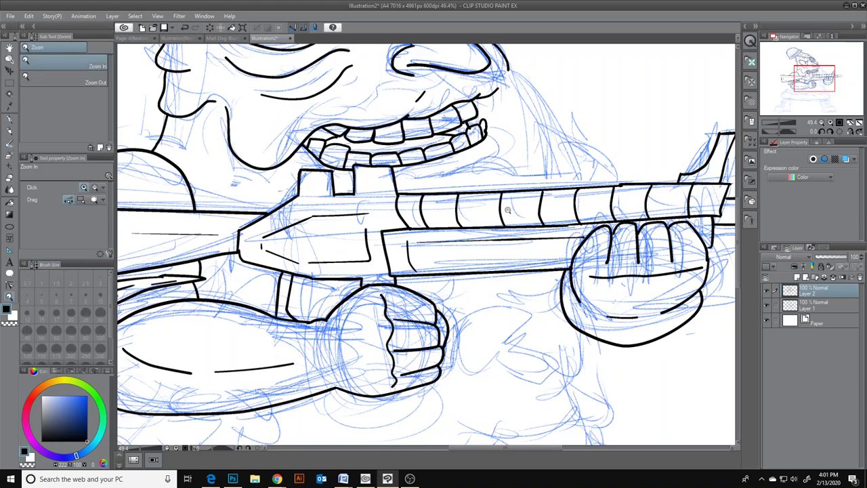
{"action": "key", "text": "p"}
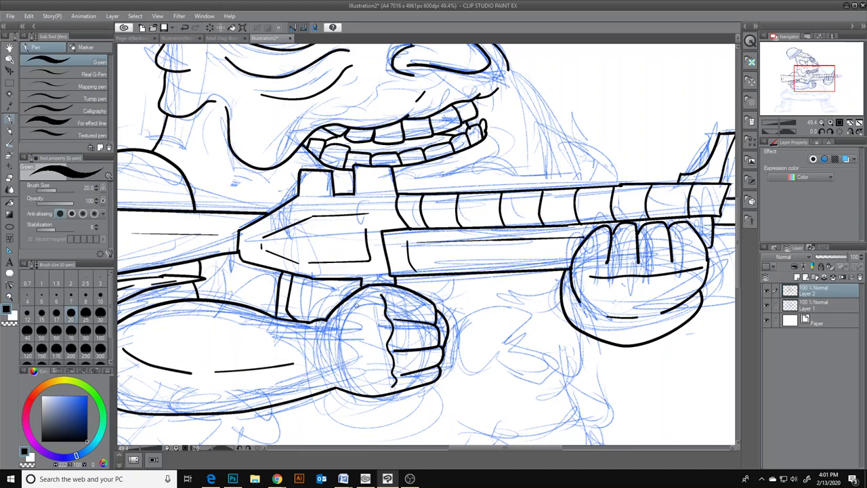
{"action": "left_click_drag", "start_coordinate": [321, 333], "coordinate": [329, 378]}
{"action": "left_click_drag", "start_coordinate": [142, 387], "coordinate": [148, 407]}
{"action": "key", "text": "ctrl+z"}
{"action": "left_click_drag", "start_coordinate": [346, 333], "coordinate": [374, 323]}
{"action": "mouse_move", "coordinate": [348, 361]}
{"action": "left_mouse_down"}
{"action": "mouse_move", "coordinate": [374, 352]}
{"action": "mouse_move", "coordinate": [379, 364]}
{"action": "left_mouse_up"}
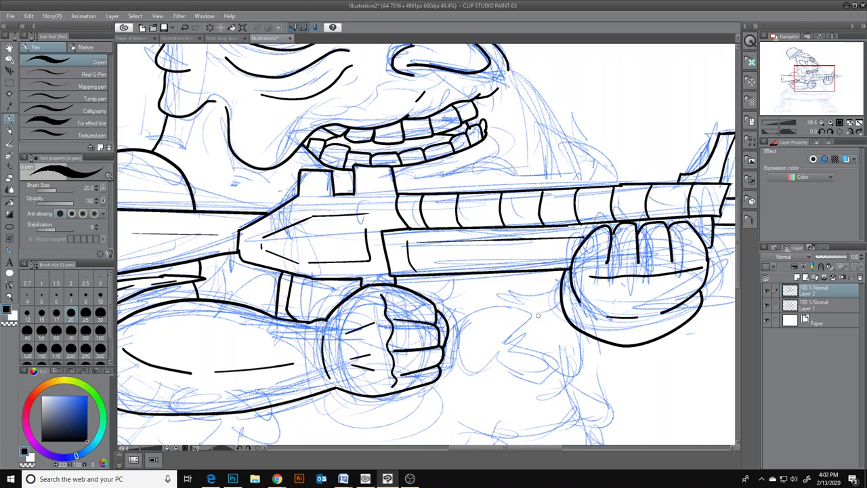
{"action": "mouse_move", "coordinate": [619, 306]}
{"action": "left_mouse_down"}
{"action": "mouse_move", "coordinate": [609, 293]}
{"action": "mouse_move", "coordinate": [639, 290]}
{"action": "left_mouse_up"}
- Ink the pizza slice's front edge from below the nose down to the gun, redoing its lowest end
{"action": "left_click_drag", "start_coordinate": [738, 267], "coordinate": [737, 242]}
{"action": "mouse_move", "coordinate": [508, 171]}
{"action": "left_mouse_down"}
{"action": "mouse_move", "coordinate": [542, 202]}
{"action": "mouse_move", "coordinate": [547, 232]}
{"action": "mouse_move", "coordinate": [584, 272]}
{"action": "mouse_move", "coordinate": [556, 275]}
{"action": "mouse_move", "coordinate": [598, 287]}
{"action": "left_mouse_up"}
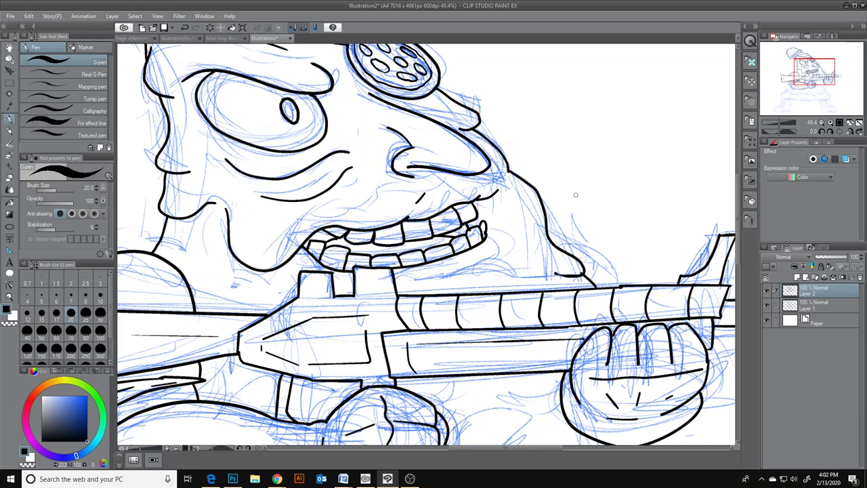
{"action": "key", "text": "ctrl+z"}
{"action": "left_click_drag", "start_coordinate": [586, 274], "coordinate": [596, 287]}
- Ink the curved chin fold lines around the mouth and a dotted half-round shape behind the front of the stock
{"action": "mouse_move", "coordinate": [425, 279]}
{"action": "left_mouse_down"}
{"action": "mouse_move", "coordinate": [480, 272]}
{"action": "mouse_move", "coordinate": [516, 243]}
{"action": "mouse_move", "coordinate": [500, 224]}
{"action": "left_mouse_up"}
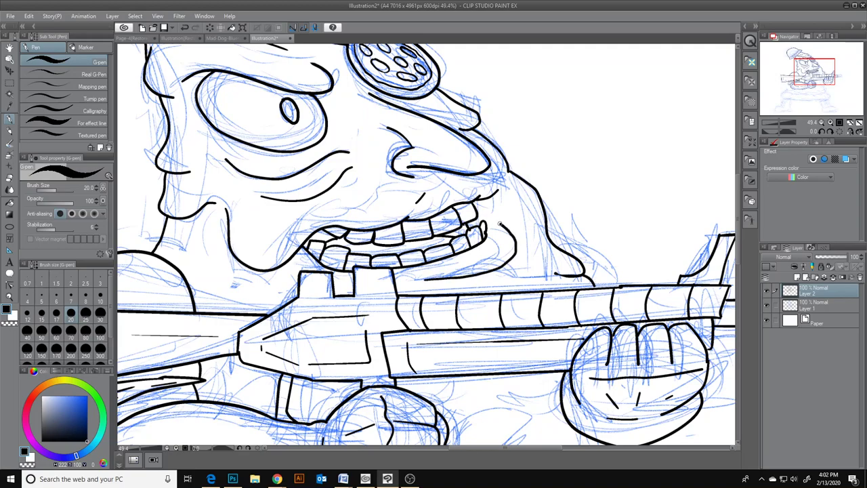
{"action": "left_click_drag", "start_coordinate": [542, 271], "coordinate": [498, 284]}
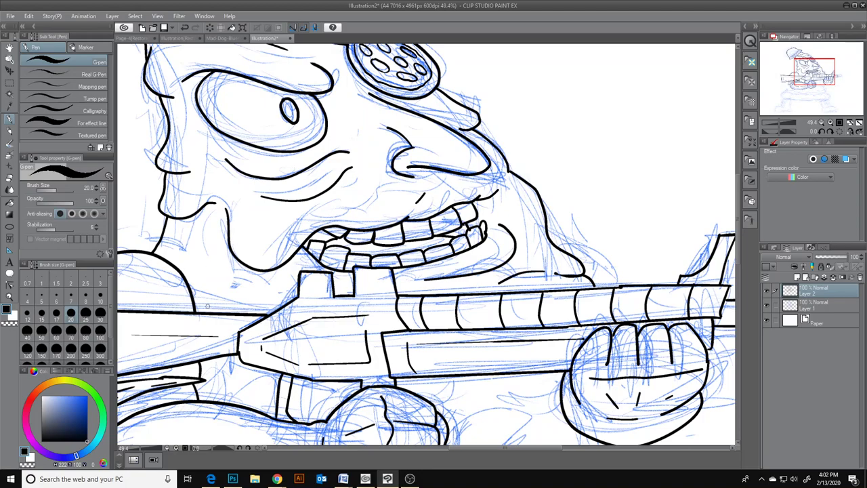
{"action": "mouse_move", "coordinate": [206, 309]}
{"action": "left_mouse_down"}
{"action": "mouse_move", "coordinate": [247, 277]}
{"action": "mouse_move", "coordinate": [287, 302]}
{"action": "left_mouse_up"}
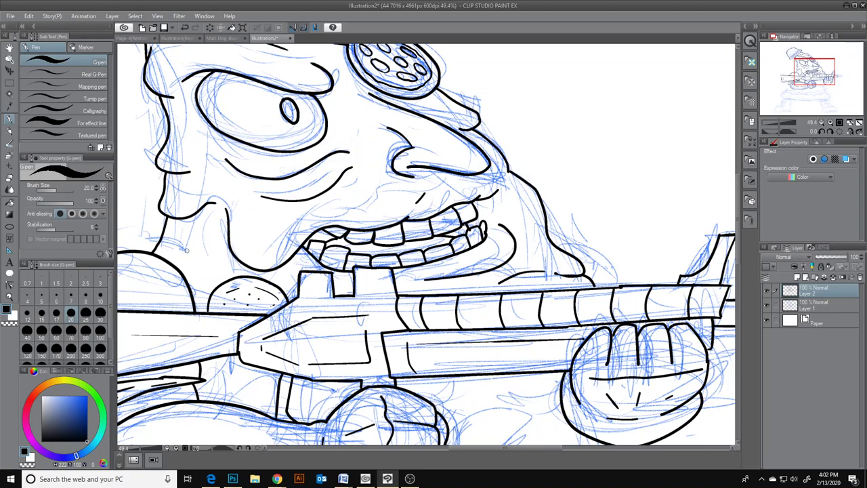
- Ink the rounded shoulder behind the handguard, redoing it with a shorter curve and a short line toward the front sight
{"action": "mouse_move", "coordinate": [736, 243]}
{"action": "left_mouse_down"}
{"action": "mouse_move", "coordinate": [739, 220]}
{"action": "mouse_move", "coordinate": [737, 265]}
{"action": "mouse_move", "coordinate": [738, 222]}
{"action": "left_mouse_up"}
{"action": "mouse_move", "coordinate": [547, 139]}
{"action": "left_mouse_down"}
{"action": "mouse_move", "coordinate": [596, 132]}
{"action": "mouse_move", "coordinate": [635, 207]}
{"action": "left_mouse_up"}
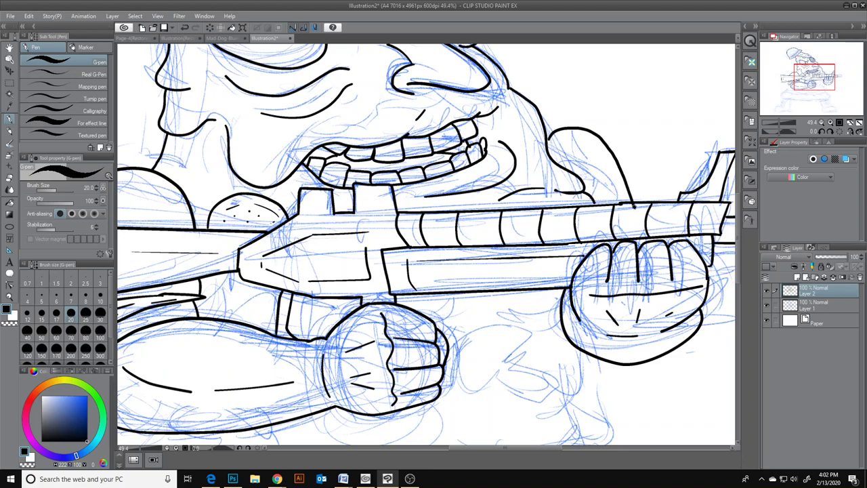
{"action": "key", "text": "ctrl+z"}
{"action": "mouse_move", "coordinate": [547, 143]}
{"action": "left_mouse_down"}
{"action": "mouse_move", "coordinate": [578, 127]}
{"action": "mouse_move", "coordinate": [618, 154]}
{"action": "mouse_move", "coordinate": [632, 190]}
{"action": "mouse_move", "coordinate": [596, 202]}
{"action": "left_mouse_up"}
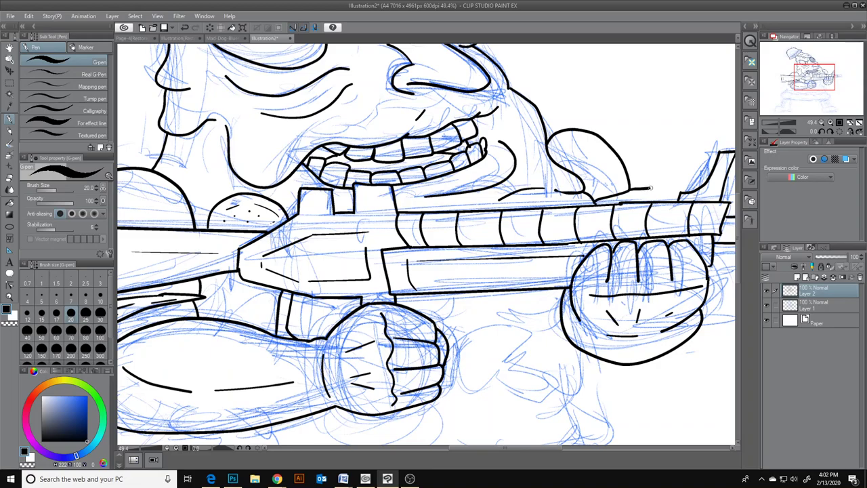
- Undo the last strokes at the rounded shoulder's base and ink a curved fold line under the handguard into the front hand
{"action": "key", "text": "ctrl+z"}
{"action": "key", "text": "ctrl+z"}
{"action": "left_click_drag", "start_coordinate": [741, 279], "coordinate": [742, 303]}
{"action": "left_click_drag", "start_coordinate": [506, 213], "coordinate": [562, 216]}
- Ink a tilted mushroom-slice topping with a rounded cap and short stem between the two fists
{"action": "mouse_move", "coordinate": [468, 292]}
{"action": "left_mouse_down"}
{"action": "mouse_move", "coordinate": [460, 255]}
{"action": "mouse_move", "coordinate": [480, 236]}
{"action": "mouse_move", "coordinate": [507, 230]}
{"action": "mouse_move", "coordinate": [527, 238]}
{"action": "mouse_move", "coordinate": [503, 264]}
{"action": "left_mouse_up"}
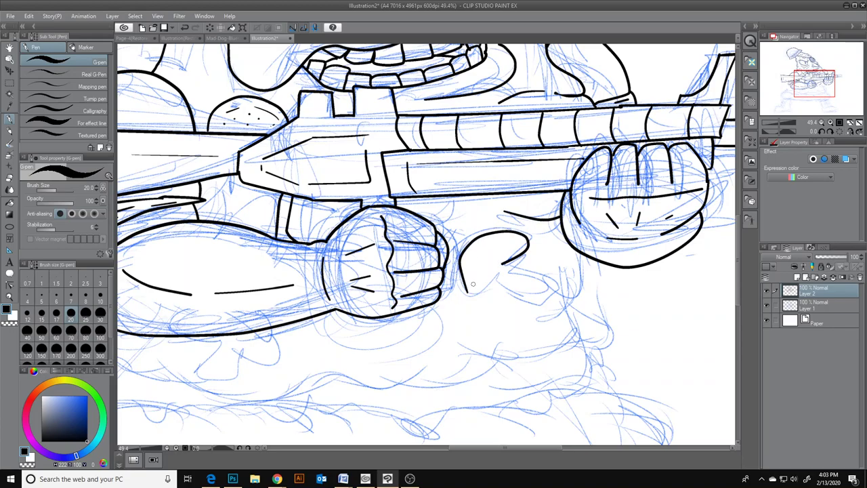
{"action": "mouse_move", "coordinate": [467, 291]}
{"action": "left_mouse_down"}
{"action": "mouse_move", "coordinate": [494, 276]}
{"action": "mouse_move", "coordinate": [525, 305]}
{"action": "mouse_move", "coordinate": [543, 300]}
{"action": "mouse_move", "coordinate": [541, 283]}
{"action": "mouse_move", "coordinate": [506, 263]}
{"action": "left_mouse_up"}
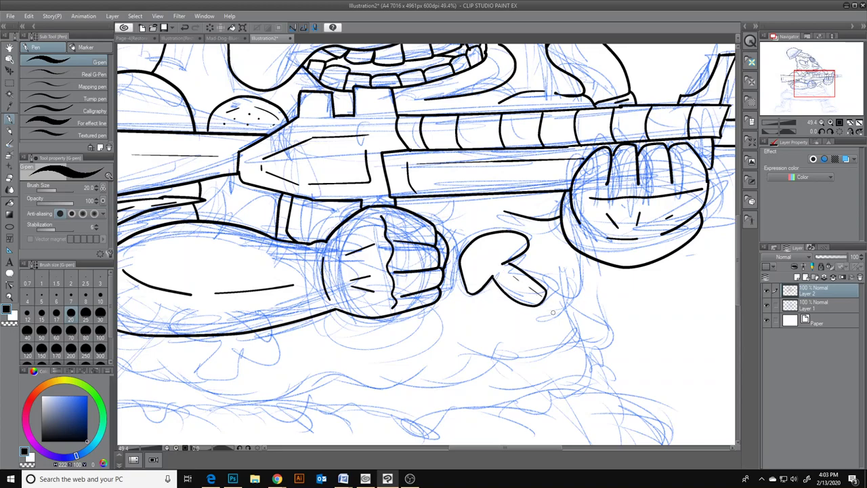
- Erase the lower end of the slice's front edge beside the rounded shoulder with a reduced-size Hard eraser
{"action": "left_click", "coordinate": [9, 296]}
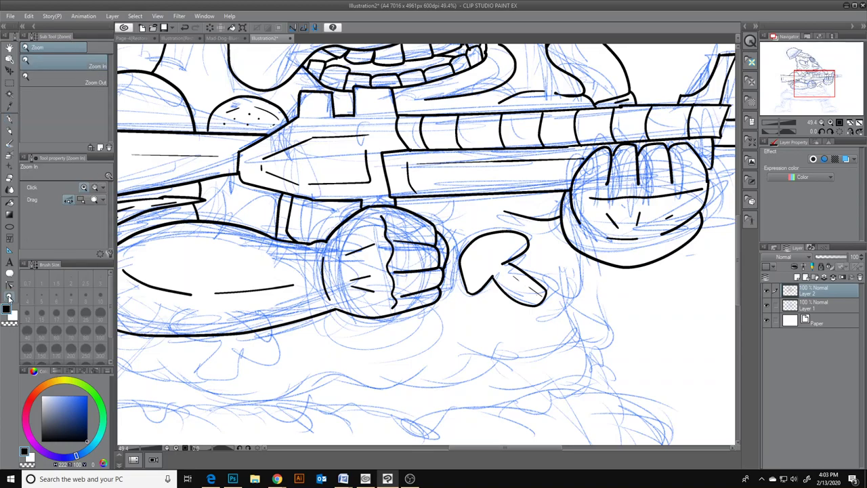
{"action": "left_click_drag", "start_coordinate": [449, 303], "coordinate": [431, 299]}
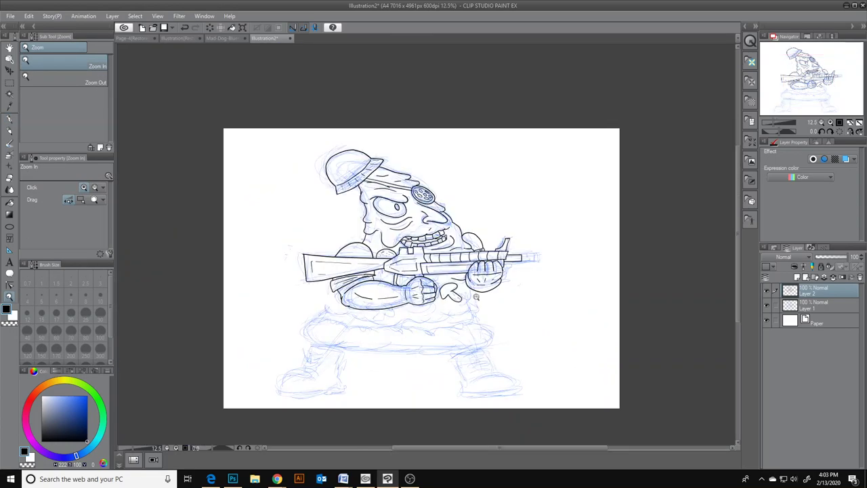
{"action": "left_click", "coordinate": [461, 305]}
{"action": "left_click", "coordinate": [415, 316]}
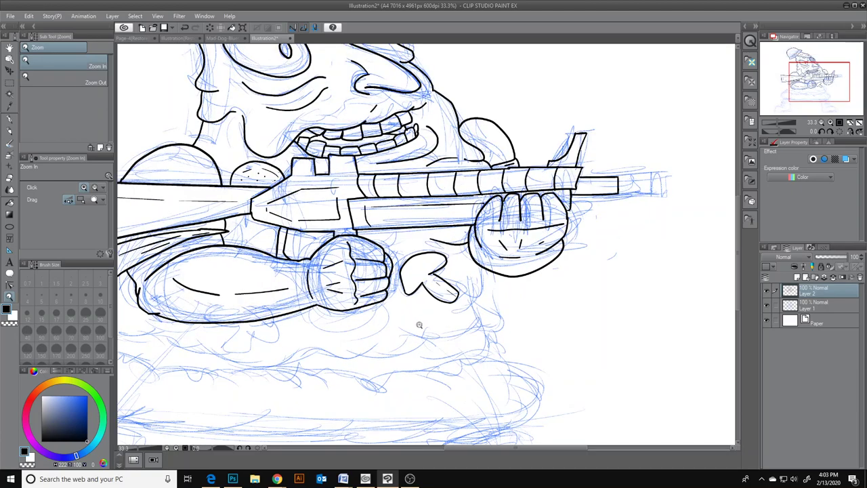
{"action": "left_click", "coordinate": [9, 121]}
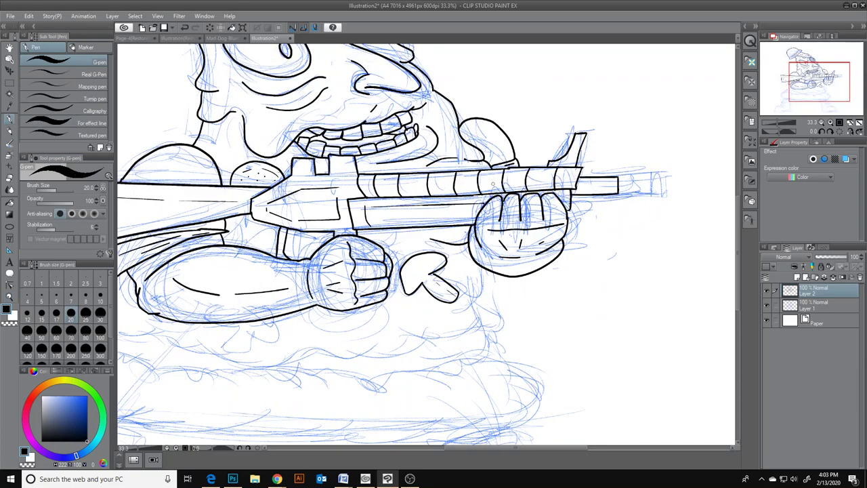
{"action": "left_click", "coordinate": [9, 178]}
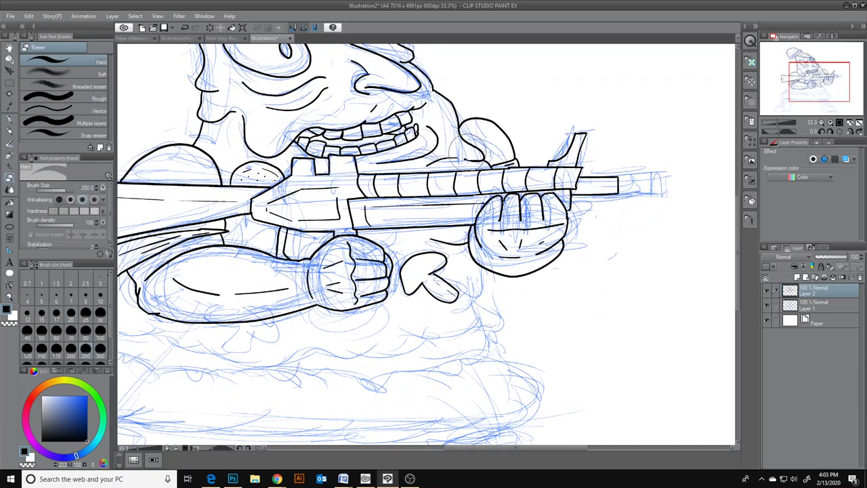
{"action": "key", "text": "bracketleft"}
{"action": "key", "text": "bracketleft"}
{"action": "key", "text": "bracketleft"}
{"action": "key", "text": "bracketleft"}
{"action": "key", "text": "bracketleft"}
{"action": "key", "text": "bracketleft"}
{"action": "key", "text": "bracketleft"}
{"action": "key", "text": "bracketleft"}
{"action": "mouse_move", "coordinate": [473, 147]}
{"action": "left_mouse_down"}
{"action": "mouse_move", "coordinate": [488, 163]}
{"action": "mouse_move", "coordinate": [470, 159]}
{"action": "mouse_move", "coordinate": [484, 163]}
{"action": "left_mouse_up"}
- Re-ink the erased bit of the slice's front edge beside the shoulder with the G-pen
{"action": "left_click", "coordinate": [10, 120]}
{"action": "left_click_drag", "start_coordinate": [472, 163], "coordinate": [466, 143]}
{"action": "key", "text": "ctrl+z"}
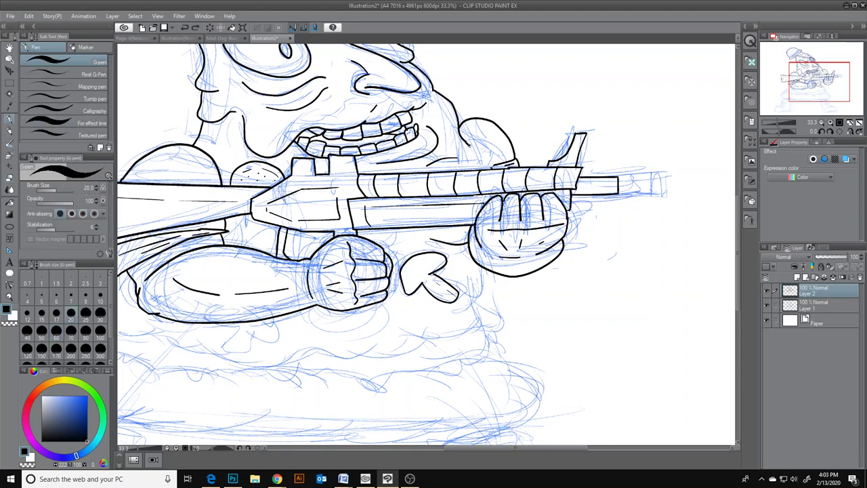
{"action": "key", "text": "ctrl+y"}
- Ink the slice's front edge below the front hand, ending in a rounded cheese bulge
{"action": "mouse_move", "coordinate": [466, 298]}
{"action": "left_mouse_down"}
{"action": "mouse_move", "coordinate": [503, 331]}
{"action": "mouse_move", "coordinate": [487, 346]}
{"action": "mouse_move", "coordinate": [429, 343]}
{"action": "left_mouse_up"}
{"action": "key", "text": "ctrl+z"}
{"action": "left_click_drag", "start_coordinate": [501, 327], "coordinate": [465, 334]}
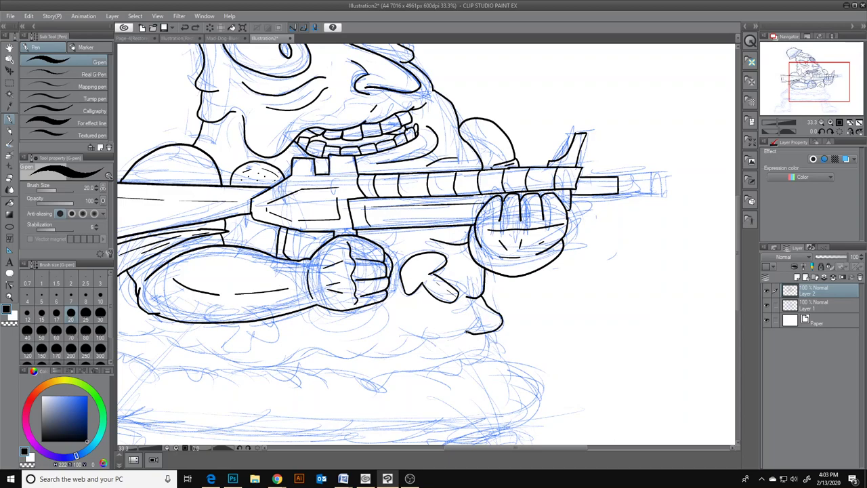
- Ink the wavy lower edge of the melted cheese from behind the rear elbow across to the front bulge
{"action": "left_click_drag", "start_coordinate": [458, 446], "coordinate": [414, 444]}
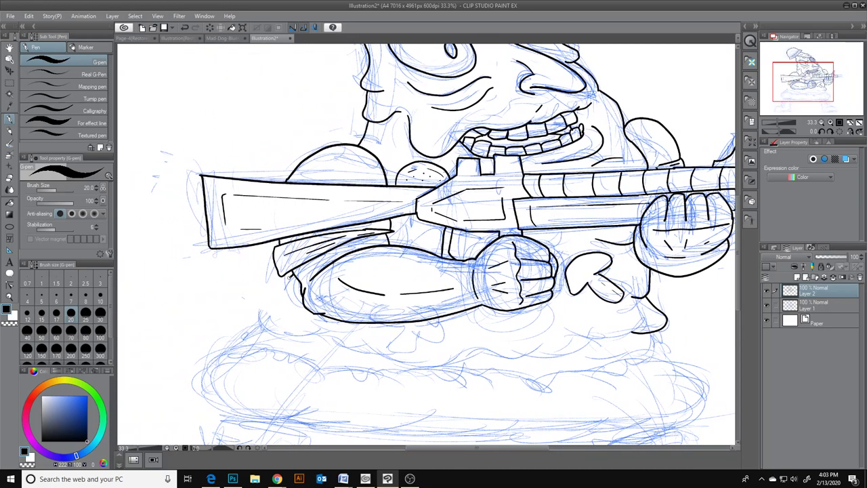
{"action": "mouse_move", "coordinate": [258, 313]}
{"action": "left_mouse_down"}
{"action": "mouse_move", "coordinate": [294, 336]}
{"action": "mouse_move", "coordinate": [335, 334]}
{"action": "mouse_move", "coordinate": [363, 353]}
{"action": "mouse_move", "coordinate": [434, 366]}
{"action": "mouse_move", "coordinate": [476, 349]}
{"action": "mouse_move", "coordinate": [549, 347]}
{"action": "mouse_move", "coordinate": [563, 337]}
{"action": "left_mouse_up"}
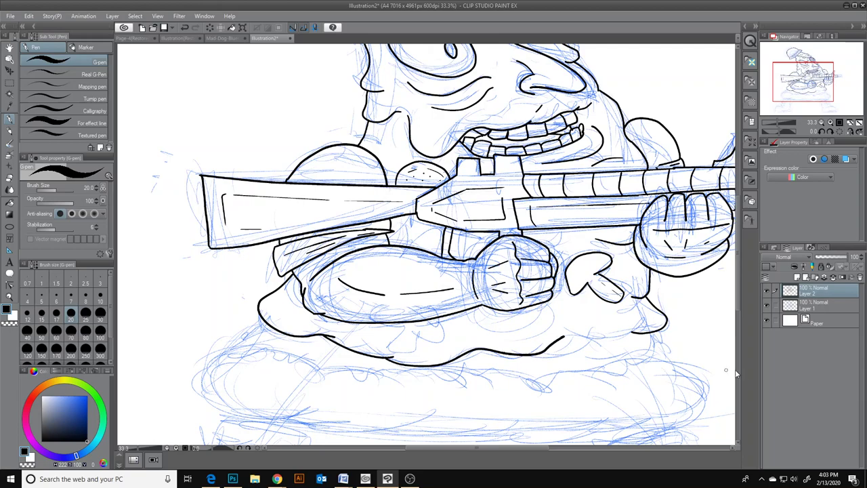
{"action": "mouse_move", "coordinate": [554, 342]}
{"action": "left_mouse_down"}
{"action": "mouse_move", "coordinate": [598, 345]}
{"action": "mouse_move", "coordinate": [637, 322]}
{"action": "left_mouse_up"}
- Ink the short slice edge below the cheese at the rear and the scalloped outline of the long rounded crust
{"action": "scroll", "coordinate": [739, 290], "scroll_direction": "down", "scroll_amount": 3}
{"action": "left_click_drag", "start_coordinate": [260, 242], "coordinate": [245, 258]}
{"action": "mouse_move", "coordinate": [211, 336]}
{"action": "left_mouse_down"}
{"action": "mouse_move", "coordinate": [204, 288]}
{"action": "mouse_move", "coordinate": [245, 275]}
{"action": "mouse_move", "coordinate": [392, 302]}
{"action": "mouse_move", "coordinate": [417, 295]}
{"action": "mouse_move", "coordinate": [475, 308]}
{"action": "mouse_move", "coordinate": [511, 298]}
{"action": "mouse_move", "coordinate": [549, 309]}
{"action": "mouse_move", "coordinate": [570, 297]}
{"action": "mouse_move", "coordinate": [615, 303]}
{"action": "left_mouse_up"}
{"action": "mouse_move", "coordinate": [552, 308]}
{"action": "left_mouse_down"}
{"action": "mouse_move", "coordinate": [635, 286]}
{"action": "mouse_move", "coordinate": [689, 293]}
{"action": "mouse_move", "coordinate": [667, 345]}
{"action": "mouse_move", "coordinate": [550, 360]}
{"action": "mouse_move", "coordinate": [364, 353]}
{"action": "left_mouse_up"}
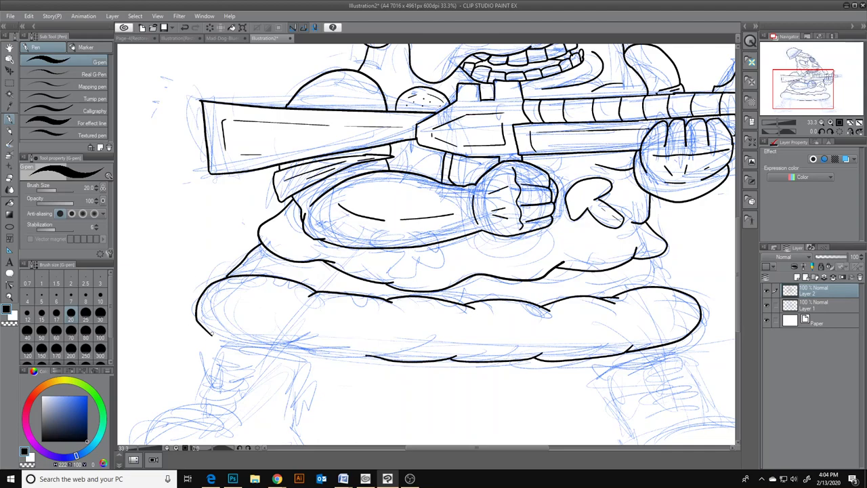
{"action": "mouse_move", "coordinate": [210, 335]}
{"action": "left_mouse_down"}
{"action": "mouse_move", "coordinate": [347, 348]}
{"action": "mouse_move", "coordinate": [335, 350]}
{"action": "left_mouse_up"}
- Ink the outline of the rear boot with its toe cap curve and a dashed seam above the sole
{"action": "left_click_drag", "start_coordinate": [737, 303], "coordinate": [738, 337]}
{"action": "left_click_drag", "start_coordinate": [454, 449], "coordinate": [423, 449]}
{"action": "left_click", "coordinate": [9, 297]}
{"action": "left_click", "coordinate": [365, 309]}
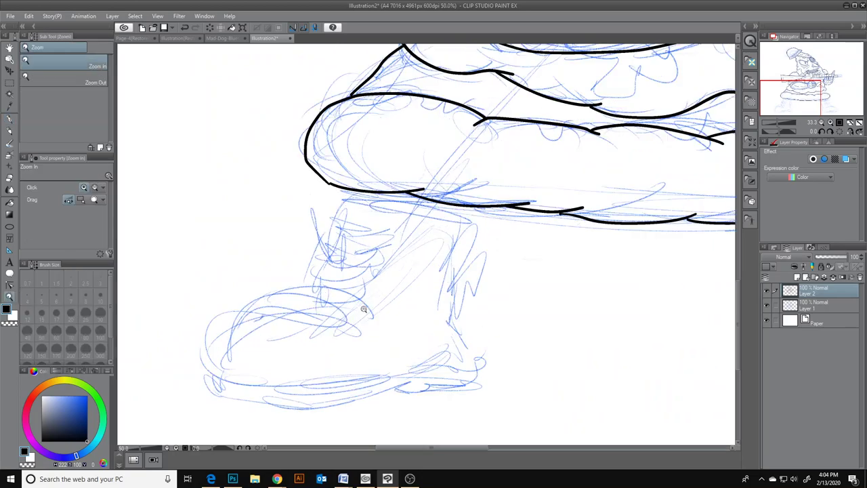
{"action": "left_click", "coordinate": [10, 119]}
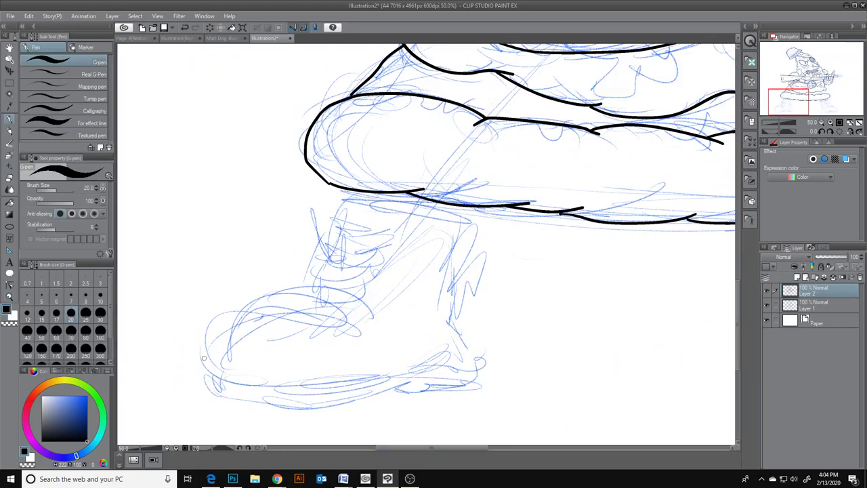
{"action": "mouse_move", "coordinate": [207, 366]}
{"action": "left_mouse_down"}
{"action": "mouse_move", "coordinate": [258, 306]}
{"action": "mouse_move", "coordinate": [299, 298]}
{"action": "mouse_move", "coordinate": [383, 324]}
{"action": "left_mouse_up"}
{"action": "left_click_drag", "start_coordinate": [315, 298], "coordinate": [371, 307]}
{"action": "mouse_move", "coordinate": [318, 299]}
{"action": "left_mouse_down"}
{"action": "mouse_move", "coordinate": [336, 207]}
{"action": "mouse_move", "coordinate": [368, 199]}
{"action": "mouse_move", "coordinate": [473, 218]}
{"action": "mouse_move", "coordinate": [459, 271]}
{"action": "mouse_move", "coordinate": [468, 362]}
{"action": "mouse_move", "coordinate": [434, 377]}
{"action": "mouse_move", "coordinate": [259, 383]}
{"action": "mouse_move", "coordinate": [212, 378]}
{"action": "mouse_move", "coordinate": [203, 367]}
{"action": "mouse_move", "coordinate": [242, 371]}
{"action": "left_mouse_up"}
{"action": "left_click_drag", "start_coordinate": [261, 371], "coordinate": [408, 369]}
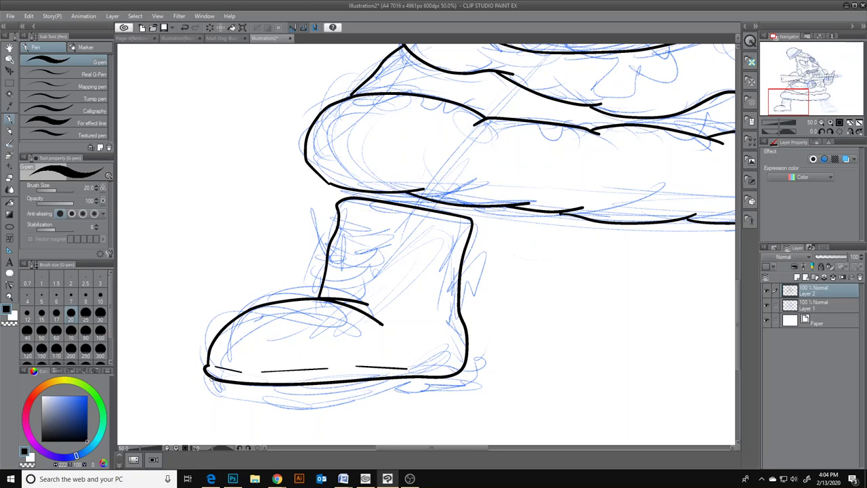
- Ink the rear boot's sole and looped laces, plus short leg lines joining the boot to the crust
{"action": "mouse_move", "coordinate": [206, 371]}
{"action": "left_mouse_down"}
{"action": "mouse_move", "coordinate": [221, 398]}
{"action": "mouse_move", "coordinate": [292, 405]}
{"action": "mouse_move", "coordinate": [454, 387]}
{"action": "mouse_move", "coordinate": [459, 372]}
{"action": "left_mouse_up"}
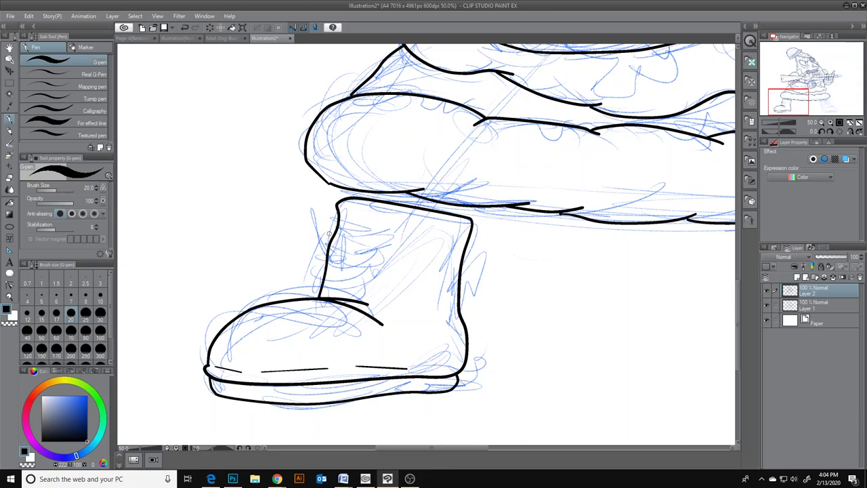
{"action": "mouse_move", "coordinate": [343, 231]}
{"action": "left_mouse_down"}
{"action": "mouse_move", "coordinate": [390, 231]}
{"action": "mouse_move", "coordinate": [375, 246]}
{"action": "mouse_move", "coordinate": [345, 246]}
{"action": "mouse_move", "coordinate": [341, 262]}
{"action": "mouse_move", "coordinate": [387, 255]}
{"action": "mouse_move", "coordinate": [348, 247]}
{"action": "mouse_move", "coordinate": [384, 269]}
{"action": "mouse_move", "coordinate": [362, 280]}
{"action": "mouse_move", "coordinate": [323, 278]}
{"action": "mouse_move", "coordinate": [343, 294]}
{"action": "mouse_move", "coordinate": [380, 274]}
{"action": "left_mouse_up"}
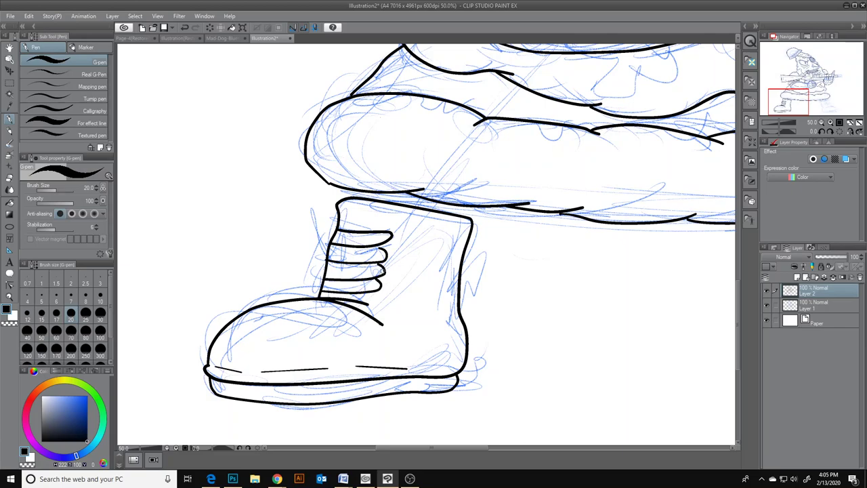
{"action": "mouse_move", "coordinate": [410, 448]}
{"action": "left_mouse_down"}
{"action": "mouse_move", "coordinate": [445, 448]}
{"action": "mouse_move", "coordinate": [420, 448]}
{"action": "left_mouse_up"}
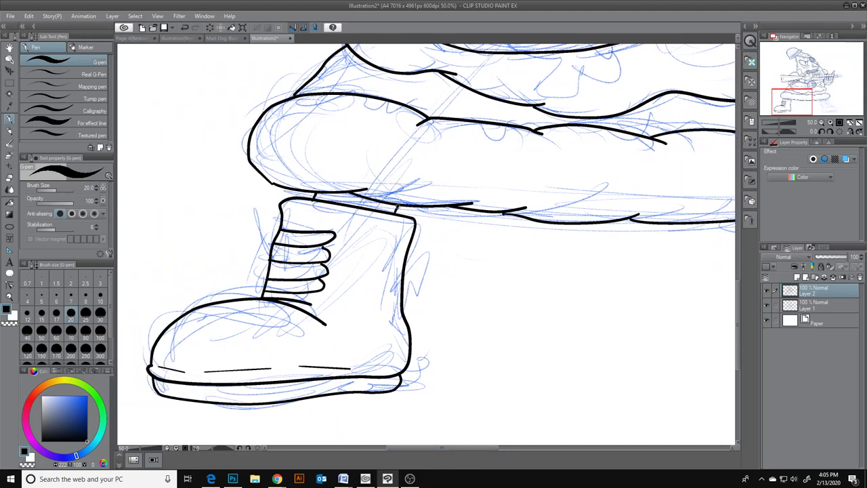
- Ink the outline of the front boot, redoing its back edge and its rounded toe
{"action": "left_click_drag", "start_coordinate": [433, 447], "coordinate": [527, 447]}
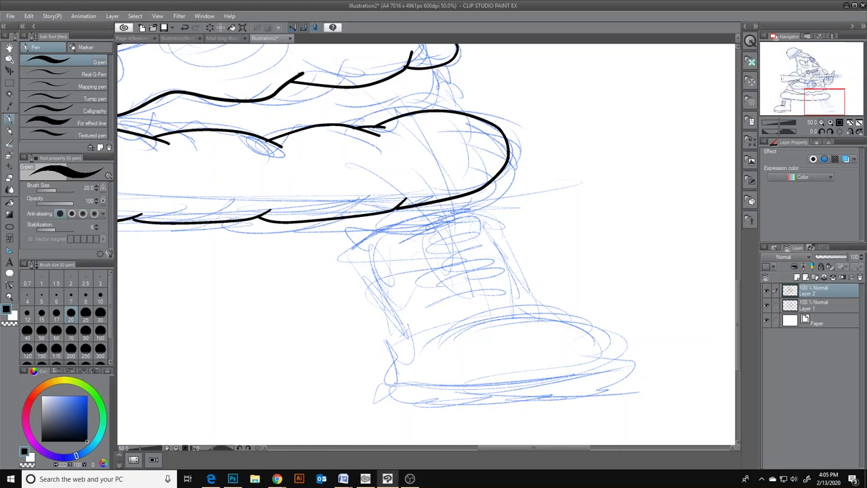
{"action": "mouse_move", "coordinate": [361, 248]}
{"action": "left_mouse_down"}
{"action": "mouse_move", "coordinate": [431, 212]}
{"action": "mouse_move", "coordinate": [493, 214]}
{"action": "mouse_move", "coordinate": [508, 228]}
{"action": "mouse_move", "coordinate": [532, 303]}
{"action": "left_mouse_up"}
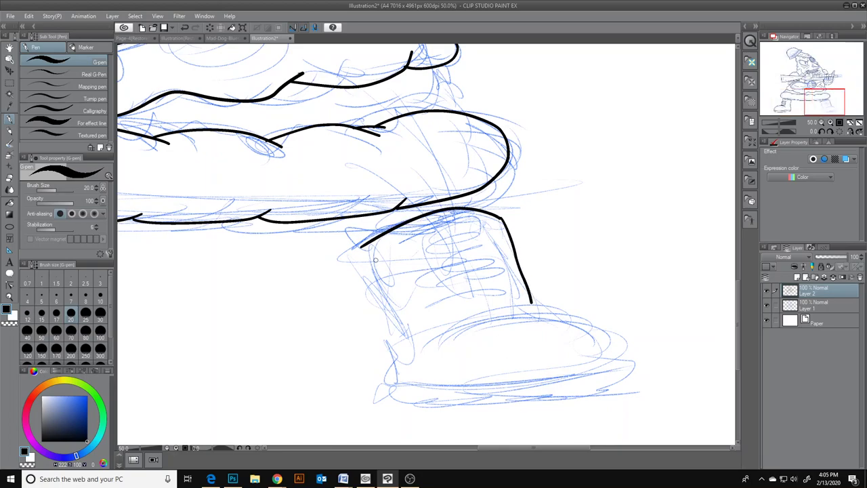
{"action": "mouse_move", "coordinate": [364, 248]}
{"action": "left_mouse_down"}
{"action": "mouse_move", "coordinate": [407, 335]}
{"action": "mouse_move", "coordinate": [406, 350]}
{"action": "left_mouse_up"}
{"action": "key", "text": "ctrl+z"}
{"action": "mouse_move", "coordinate": [360, 250]}
{"action": "left_mouse_down"}
{"action": "mouse_move", "coordinate": [389, 305]}
{"action": "mouse_move", "coordinate": [390, 372]}
{"action": "mouse_move", "coordinate": [400, 390]}
{"action": "mouse_move", "coordinate": [517, 397]}
{"action": "left_mouse_up"}
{"action": "key", "text": "ctrl+z"}
{"action": "key", "text": "ctrl+z"}
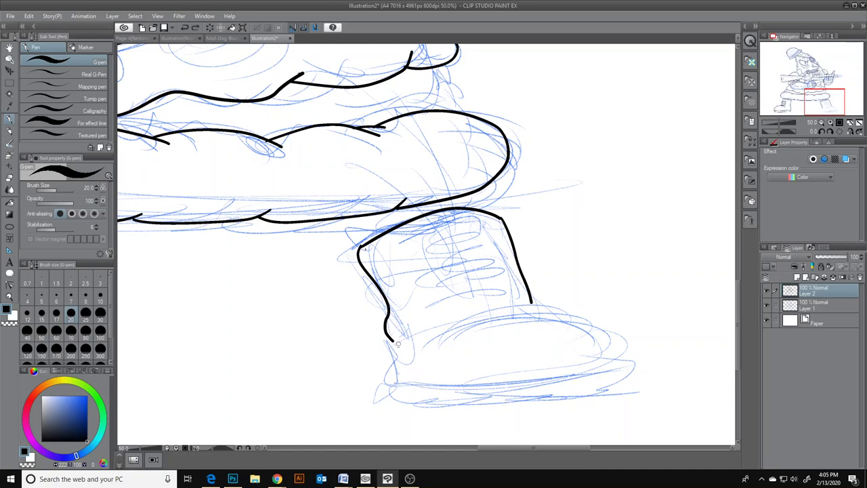
{"action": "mouse_move", "coordinate": [391, 342]}
{"action": "left_mouse_down"}
{"action": "mouse_move", "coordinate": [389, 372]}
{"action": "mouse_move", "coordinate": [413, 387]}
{"action": "mouse_move", "coordinate": [556, 384]}
{"action": "mouse_move", "coordinate": [612, 362]}
{"action": "mouse_move", "coordinate": [598, 332]}
{"action": "mouse_move", "coordinate": [545, 306]}
{"action": "mouse_move", "coordinate": [519, 303]}
{"action": "mouse_move", "coordinate": [439, 331]}
{"action": "left_mouse_up"}
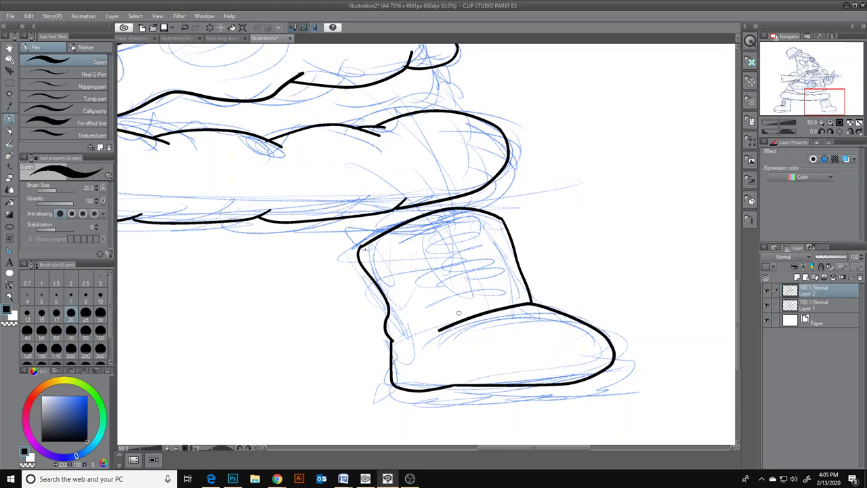
{"action": "key", "text": "ctrl+z"}
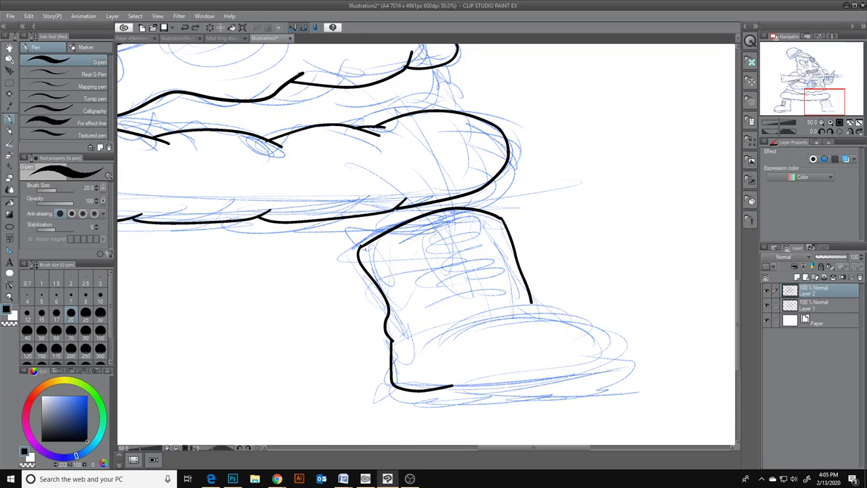
{"action": "mouse_move", "coordinate": [435, 343]}
{"action": "left_mouse_down"}
{"action": "mouse_move", "coordinate": [479, 316]}
{"action": "mouse_move", "coordinate": [530, 303]}
{"action": "mouse_move", "coordinate": [581, 313]}
{"action": "mouse_move", "coordinate": [608, 343]}
{"action": "mouse_move", "coordinate": [585, 374]}
{"action": "mouse_move", "coordinate": [451, 385]}
{"action": "left_mouse_up"}
- Ink the stacked looped laces on the front boot and a short leg line up to the crust
{"action": "mouse_move", "coordinate": [428, 235]}
{"action": "left_mouse_down"}
{"action": "mouse_move", "coordinate": [476, 223]}
{"action": "mouse_move", "coordinate": [495, 238]}
{"action": "mouse_move", "coordinate": [423, 240]}
{"action": "mouse_move", "coordinate": [430, 258]}
{"action": "mouse_move", "coordinate": [497, 251]}
{"action": "mouse_move", "coordinate": [502, 236]}
{"action": "left_mouse_up"}
{"action": "mouse_move", "coordinate": [434, 256]}
{"action": "left_mouse_down"}
{"action": "mouse_move", "coordinate": [450, 274]}
{"action": "mouse_move", "coordinate": [507, 259]}
{"action": "mouse_move", "coordinate": [504, 248]}
{"action": "mouse_move", "coordinate": [475, 286]}
{"action": "mouse_move", "coordinate": [434, 283]}
{"action": "mouse_move", "coordinate": [439, 290]}
{"action": "mouse_move", "coordinate": [492, 300]}
{"action": "mouse_move", "coordinate": [514, 276]}
{"action": "left_mouse_up"}
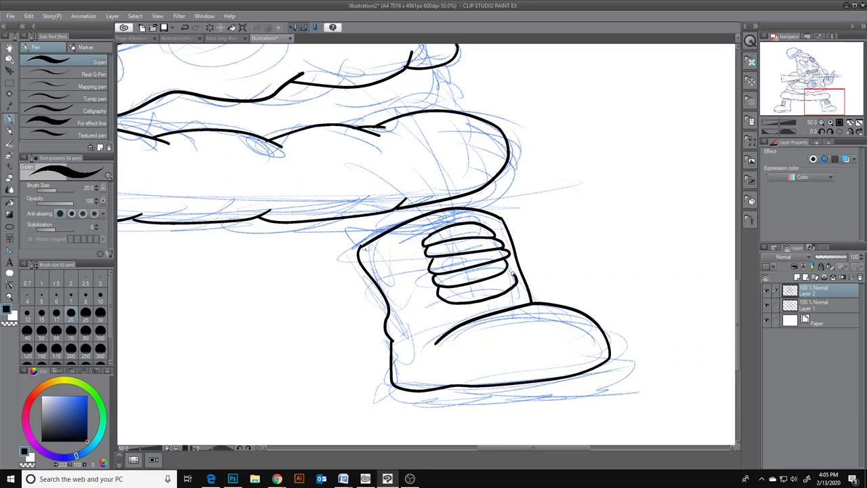
{"action": "mouse_move", "coordinate": [447, 299]}
{"action": "left_mouse_down"}
{"action": "mouse_move", "coordinate": [467, 311]}
{"action": "mouse_move", "coordinate": [514, 300]}
{"action": "left_mouse_up"}
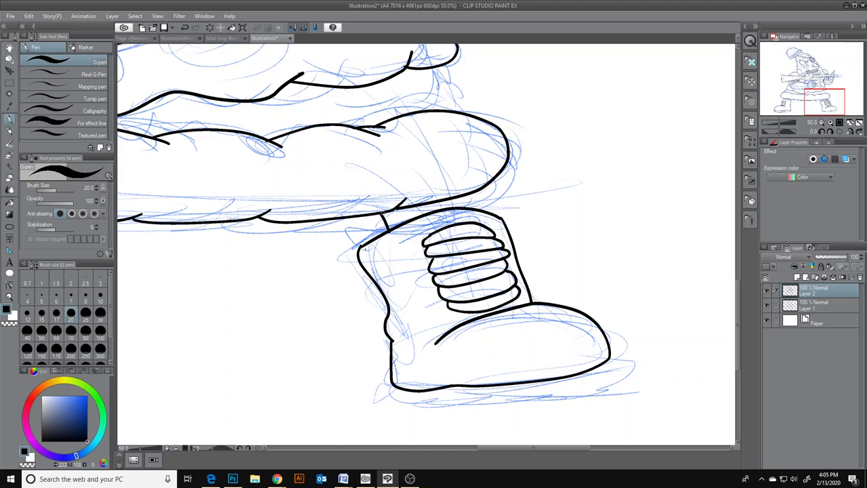
- Ink the front boot's sole with short tread lines across it
{"action": "mouse_move", "coordinate": [391, 383]}
{"action": "left_mouse_down"}
{"action": "mouse_move", "coordinate": [417, 405]}
{"action": "mouse_move", "coordinate": [540, 403]}
{"action": "mouse_move", "coordinate": [590, 395]}
{"action": "mouse_move", "coordinate": [614, 371]}
{"action": "mouse_move", "coordinate": [602, 358]}
{"action": "left_mouse_up"}
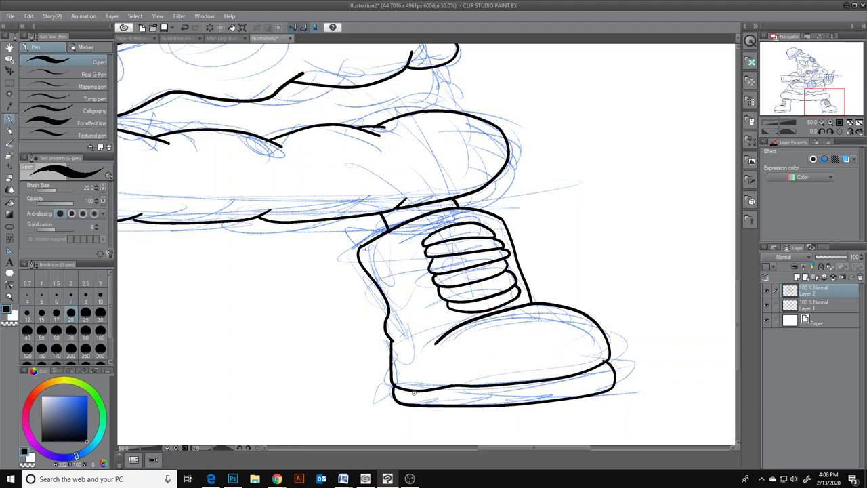
{"action": "mouse_move", "coordinate": [444, 387]}
{"action": "left_mouse_down"}
{"action": "mouse_move", "coordinate": [447, 405]}
{"action": "mouse_move", "coordinate": [482, 393]}
{"action": "mouse_move", "coordinate": [482, 385]}
{"action": "mouse_move", "coordinate": [538, 401]}
{"action": "left_mouse_up"}
{"action": "left_click_drag", "start_coordinate": [581, 373], "coordinate": [589, 398]}
- Ink short tread lines across the rear boot's sole and add line detail along the front boot's sole
{"action": "left_click_drag", "start_coordinate": [552, 447], "coordinate": [451, 448]}
{"action": "mouse_move", "coordinate": [239, 386]}
{"action": "left_mouse_down"}
{"action": "mouse_move", "coordinate": [244, 403]}
{"action": "mouse_move", "coordinate": [289, 404]}
{"action": "left_mouse_up"}
{"action": "left_click_drag", "start_coordinate": [328, 384], "coordinate": [334, 402]}
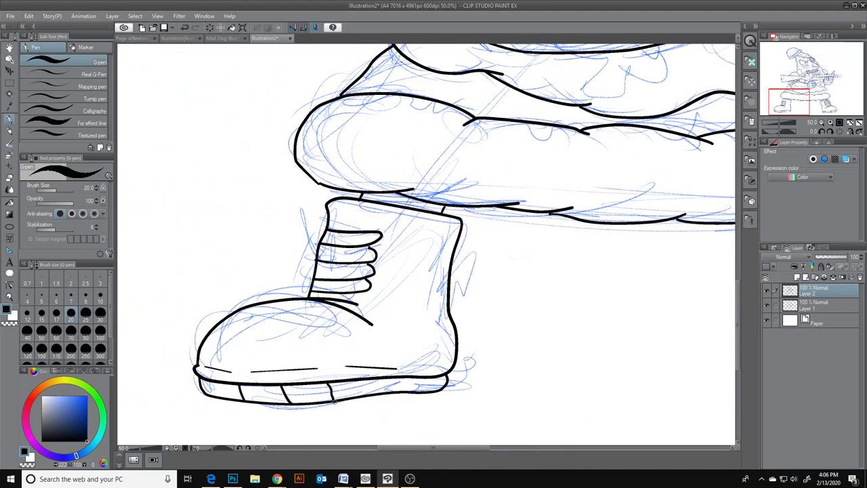
{"action": "left_click_drag", "start_coordinate": [374, 380], "coordinate": [379, 393]}
{"action": "left_click_drag", "start_coordinate": [458, 447], "coordinate": [553, 447]}
{"action": "left_click_drag", "start_coordinate": [437, 383], "coordinate": [627, 358]}
- Ink the slice's front edge between the cheese bulge and the crust
{"action": "left_click_drag", "start_coordinate": [743, 295], "coordinate": [740, 252]}
{"action": "mouse_move", "coordinate": [477, 233]}
{"action": "left_mouse_down"}
{"action": "mouse_move", "coordinate": [483, 261]}
{"action": "mouse_move", "coordinate": [505, 288]}
{"action": "left_mouse_up"}
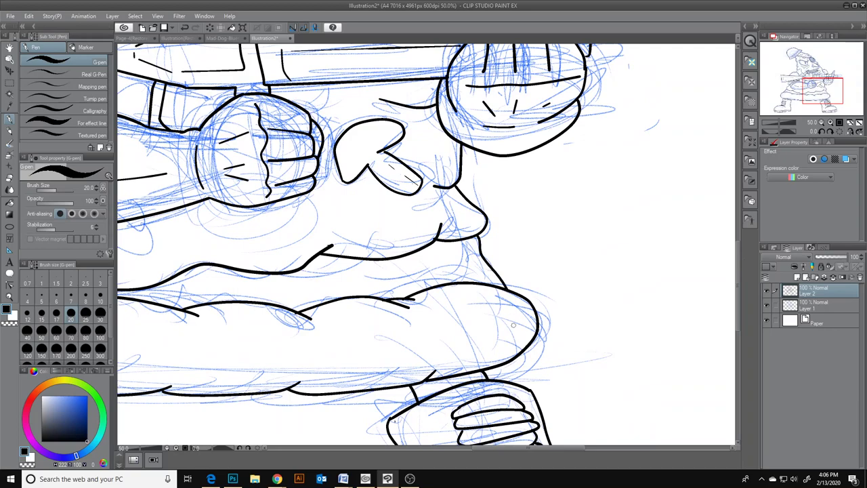
- Ink short curved contour lines along the whole length of the crust
{"action": "left_click_drag", "start_coordinate": [498, 449], "coordinate": [394, 449]}
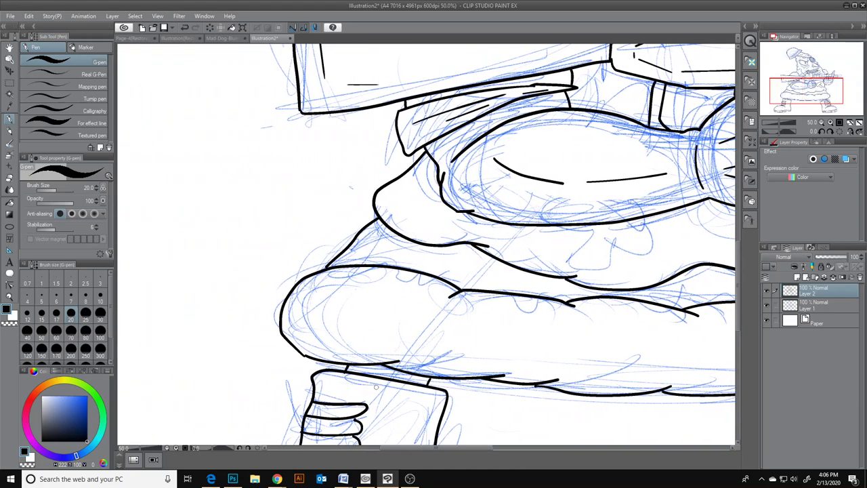
{"action": "left_click_drag", "start_coordinate": [348, 286], "coordinate": [337, 327]}
{"action": "mouse_move", "coordinate": [386, 342]}
{"action": "left_mouse_down"}
{"action": "mouse_move", "coordinate": [388, 317]}
{"action": "mouse_move", "coordinate": [420, 299]}
{"action": "mouse_move", "coordinate": [439, 342]}
{"action": "left_mouse_up"}
{"action": "mouse_move", "coordinate": [547, 324]}
{"action": "left_mouse_down"}
{"action": "mouse_move", "coordinate": [589, 323]}
{"action": "mouse_move", "coordinate": [596, 353]}
{"action": "left_mouse_up"}
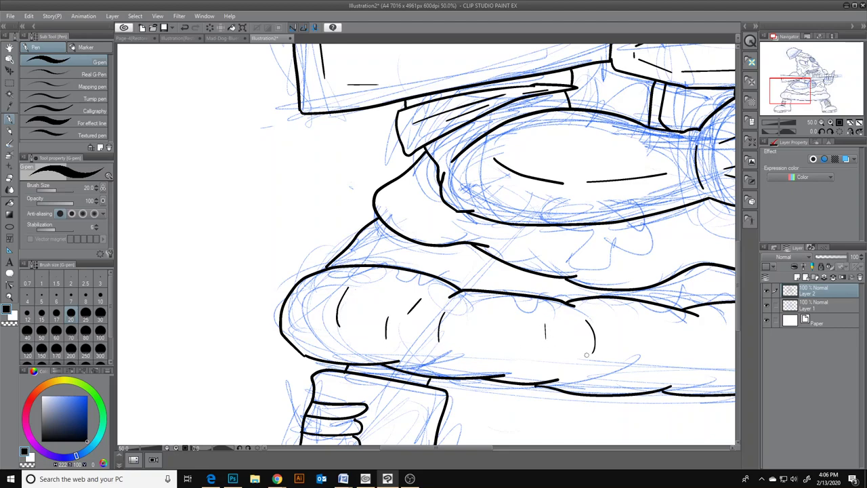
{"action": "left_click_drag", "start_coordinate": [409, 449], "coordinate": [514, 448]}
{"action": "mouse_move", "coordinate": [436, 324]}
{"action": "left_mouse_down"}
{"action": "mouse_move", "coordinate": [447, 332]}
{"action": "mouse_move", "coordinate": [454, 368]}
{"action": "left_mouse_up"}
{"action": "mouse_move", "coordinate": [544, 328]}
{"action": "left_mouse_down"}
{"action": "mouse_move", "coordinate": [557, 353]}
{"action": "mouse_move", "coordinate": [546, 373]}
{"action": "left_mouse_up"}
{"action": "mouse_move", "coordinate": [631, 366]}
{"action": "left_mouse_down"}
{"action": "mouse_move", "coordinate": [645, 349]}
{"action": "mouse_move", "coordinate": [633, 318]}
{"action": "mouse_move", "coordinate": [682, 311]}
{"action": "mouse_move", "coordinate": [679, 366]}
{"action": "left_mouse_up"}
{"action": "left_click_drag", "start_coordinate": [721, 310], "coordinate": [717, 337]}
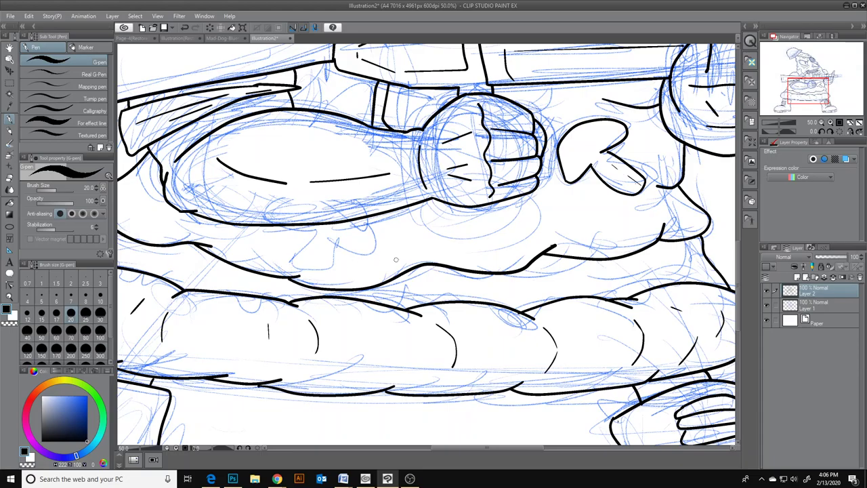
- Ink a partly hidden mushroom-shaped topping hanging below the rear forearm, redoing its first stroke
{"action": "left_click_drag", "start_coordinate": [739, 279], "coordinate": [759, 257]}
{"action": "mouse_move", "coordinate": [272, 301]}
{"action": "left_mouse_down"}
{"action": "mouse_move", "coordinate": [311, 312]}
{"action": "mouse_move", "coordinate": [298, 330]}
{"action": "mouse_move", "coordinate": [306, 345]}
{"action": "left_mouse_up"}
{"action": "key", "text": "ctrl+z"}
{"action": "mouse_move", "coordinate": [278, 302]}
{"action": "left_mouse_down"}
{"action": "mouse_move", "coordinate": [315, 320]}
{"action": "mouse_move", "coordinate": [301, 340]}
{"action": "mouse_move", "coordinate": [334, 346]}
{"action": "mouse_move", "coordinate": [344, 320]}
{"action": "mouse_move", "coordinate": [380, 328]}
{"action": "mouse_move", "coordinate": [363, 293]}
{"action": "left_mouse_up"}
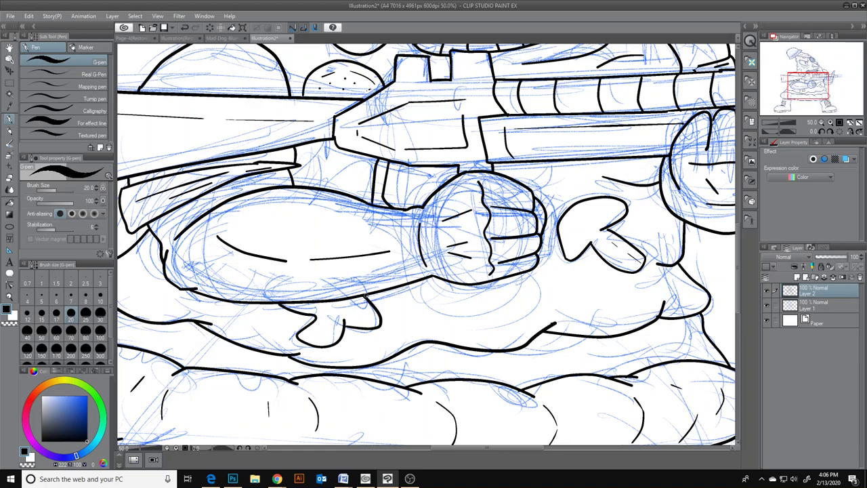
- Ink a rounded topping beneath the rear fist with an inner contour line and scattered dots
{"action": "mouse_move", "coordinate": [430, 278]}
{"action": "left_mouse_down"}
{"action": "mouse_move", "coordinate": [428, 313]}
{"action": "mouse_move", "coordinate": [463, 324]}
{"action": "mouse_move", "coordinate": [507, 321]}
{"action": "mouse_move", "coordinate": [546, 307]}
{"action": "mouse_move", "coordinate": [552, 282]}
{"action": "mouse_move", "coordinate": [543, 262]}
{"action": "left_mouse_up"}
{"action": "mouse_move", "coordinate": [434, 287]}
{"action": "left_mouse_down"}
{"action": "mouse_move", "coordinate": [449, 311]}
{"action": "mouse_move", "coordinate": [472, 315]}
{"action": "mouse_move", "coordinate": [532, 306]}
{"action": "mouse_move", "coordinate": [547, 290]}
{"action": "left_mouse_up"}
{"action": "left_click", "coordinate": [446, 292]}
{"action": "left_click", "coordinate": [464, 300]}
{"action": "left_click", "coordinate": [472, 301]}
{"action": "left_click", "coordinate": [493, 300]}
{"action": "left_click", "coordinate": [497, 295]}
{"action": "left_click", "coordinate": [508, 292]}
{"action": "left_click", "coordinate": [508, 299]}
- Ink a half-round topping below the handguard and fill it with small dots
{"action": "mouse_move", "coordinate": [526, 167]}
{"action": "left_mouse_down"}
{"action": "mouse_move", "coordinate": [577, 183]}
{"action": "mouse_move", "coordinate": [604, 159]}
{"action": "left_mouse_up"}
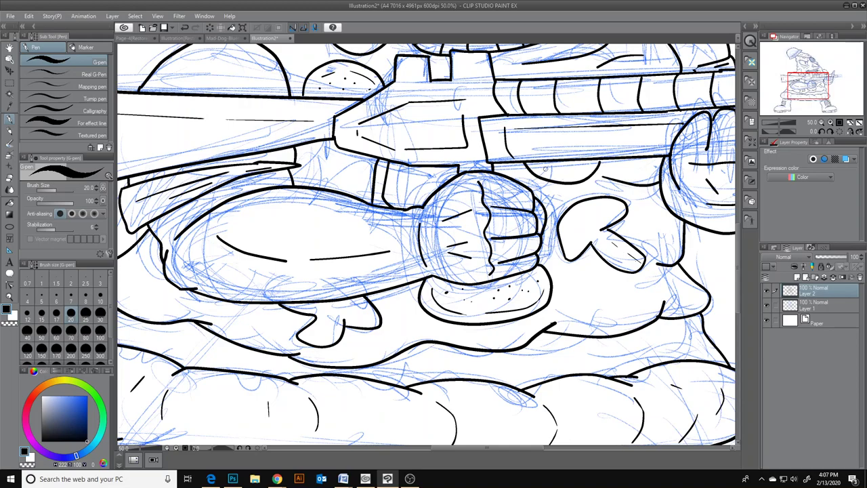
{"action": "left_click", "coordinate": [543, 169]}
{"action": "left_click", "coordinate": [550, 173]}
{"action": "left_click", "coordinate": [557, 168]}
{"action": "left_click", "coordinate": [567, 172]}
{"action": "left_click", "coordinate": [580, 168]}
{"action": "left_click", "coordinate": [586, 165]}
- Ink a small dotted half-round topping and a wavy fold line beneath the rear end of the gun's receiver
{"action": "left_click_drag", "start_coordinate": [740, 238], "coordinate": [740, 210]}
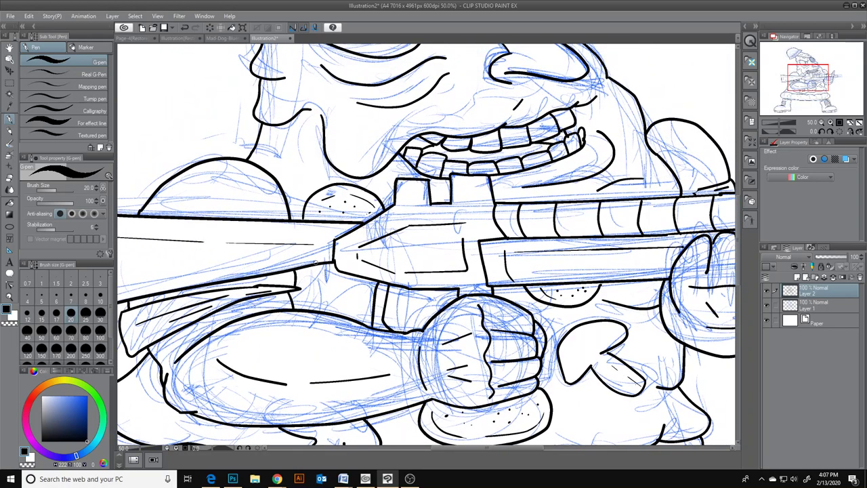
{"action": "mouse_move", "coordinate": [311, 266]}
{"action": "left_mouse_down"}
{"action": "mouse_move", "coordinate": [351, 275]}
{"action": "mouse_move", "coordinate": [347, 300]}
{"action": "mouse_move", "coordinate": [373, 294]}
{"action": "left_mouse_up"}
{"action": "left_click", "coordinate": [325, 269]}
{"action": "left_click", "coordinate": [329, 268]}
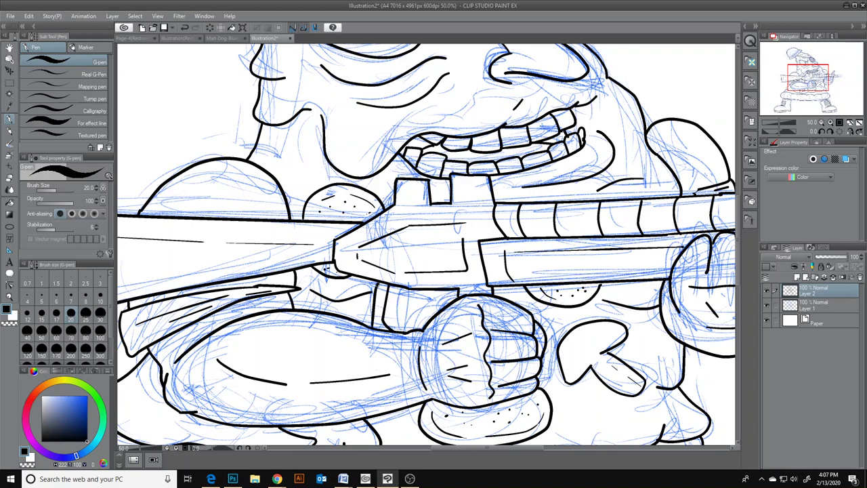
- Ink short crease lines on the body behind the jaw's melting drip
{"action": "left_click_drag", "start_coordinate": [289, 161], "coordinate": [305, 184]}
- Ink jagged muzzle-flash spikes above and below the tip of the gun barrel with the G-pen
{"action": "left_click", "coordinate": [10, 297]}
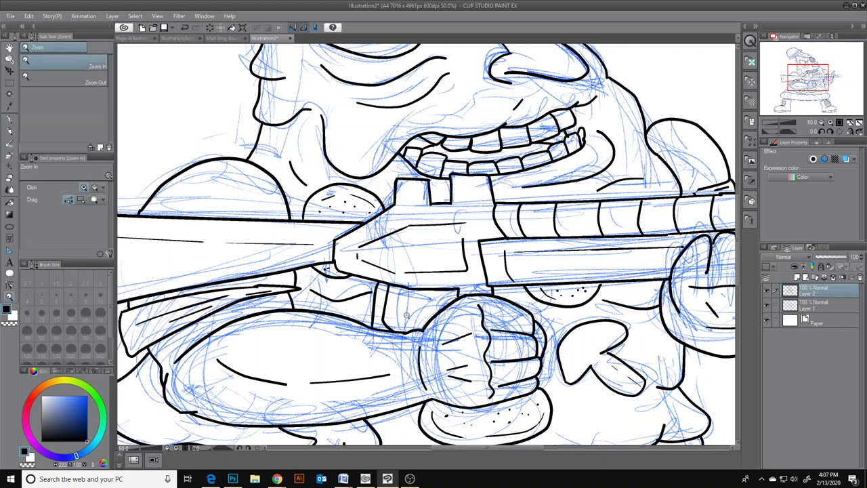
{"action": "left_click", "coordinate": [390, 287], "text": "alt"}
{"action": "left_click", "coordinate": [444, 289], "text": "alt"}
{"action": "left_click", "coordinate": [475, 309], "text": "alt"}
{"action": "left_click", "coordinate": [440, 344]}
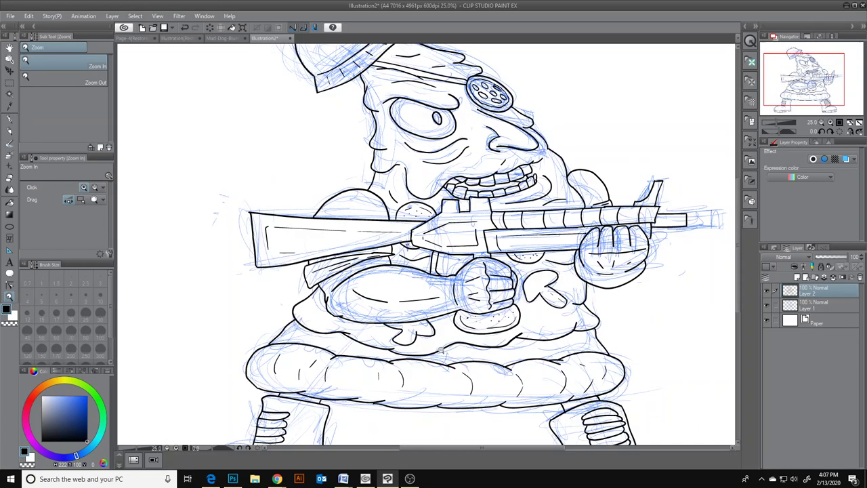
{"action": "left_click", "coordinate": [9, 119]}
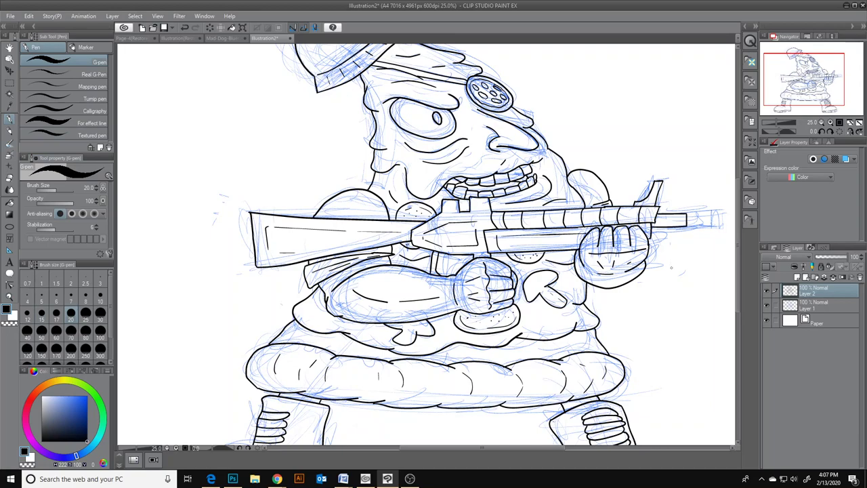
{"action": "left_click_drag", "start_coordinate": [740, 282], "coordinate": [754, 262]}
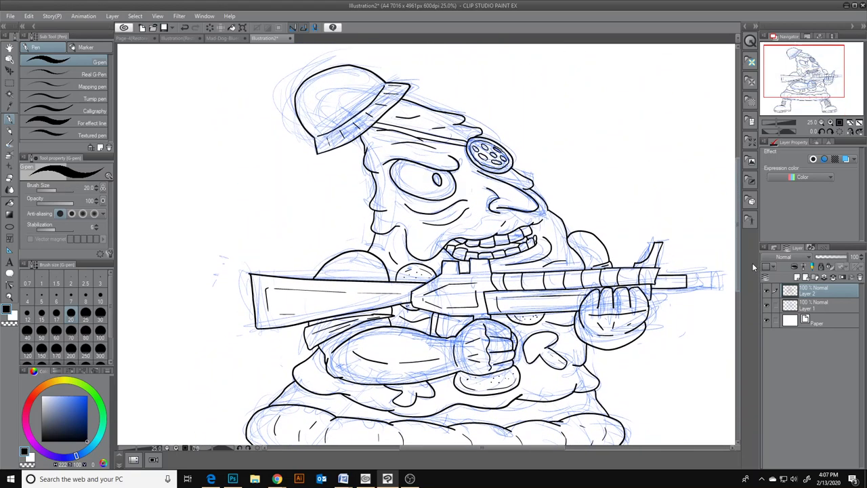
{"action": "left_click_drag", "start_coordinate": [413, 448], "coordinate": [471, 447]}
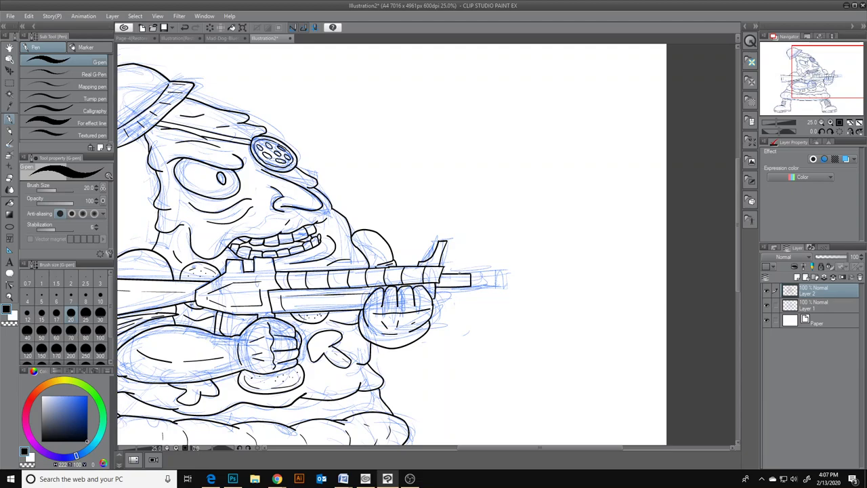
{"action": "mouse_move", "coordinate": [461, 273]}
{"action": "left_mouse_down"}
{"action": "mouse_move", "coordinate": [470, 225]}
{"action": "mouse_move", "coordinate": [476, 248]}
{"action": "mouse_move", "coordinate": [507, 197]}
{"action": "mouse_move", "coordinate": [504, 240]}
{"action": "mouse_move", "coordinate": [550, 203]}
{"action": "mouse_move", "coordinate": [526, 255]}
{"action": "left_mouse_up"}
{"action": "mouse_move", "coordinate": [460, 287]}
{"action": "left_mouse_down"}
{"action": "mouse_move", "coordinate": [486, 318]}
{"action": "mouse_move", "coordinate": [530, 339]}
{"action": "mouse_move", "coordinate": [552, 313]}
{"action": "mouse_move", "coordinate": [539, 302]}
{"action": "left_mouse_up"}
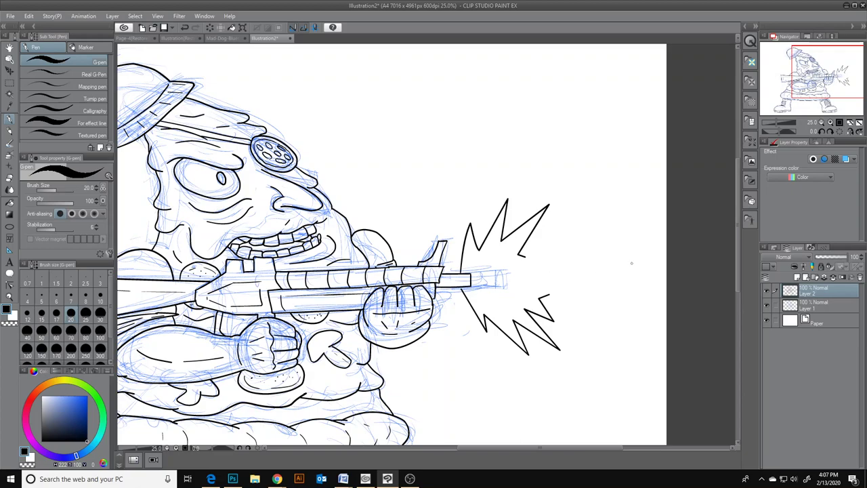
- Ink a tapered teardrop-shaped blast shooting out of the muzzle with three oval bubbles inside, redoing the first bubble
{"action": "mouse_move", "coordinate": [612, 264]}
{"action": "left_mouse_down"}
{"action": "mouse_move", "coordinate": [608, 251]}
{"action": "mouse_move", "coordinate": [478, 280]}
{"action": "mouse_move", "coordinate": [614, 288]}
{"action": "mouse_move", "coordinate": [614, 261]}
{"action": "mouse_move", "coordinate": [563, 265]}
{"action": "mouse_move", "coordinate": [600, 261]}
{"action": "left_mouse_up"}
{"action": "key", "text": "ctrl+z"}
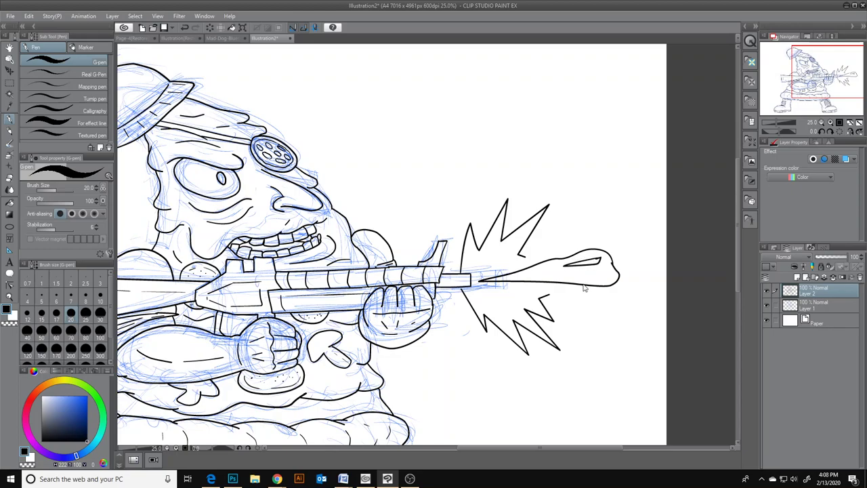
{"action": "mouse_move", "coordinate": [582, 260]}
{"action": "left_mouse_down"}
{"action": "mouse_move", "coordinate": [602, 257]}
{"action": "mouse_move", "coordinate": [547, 275]}
{"action": "mouse_move", "coordinate": [596, 275]}
{"action": "left_mouse_up"}
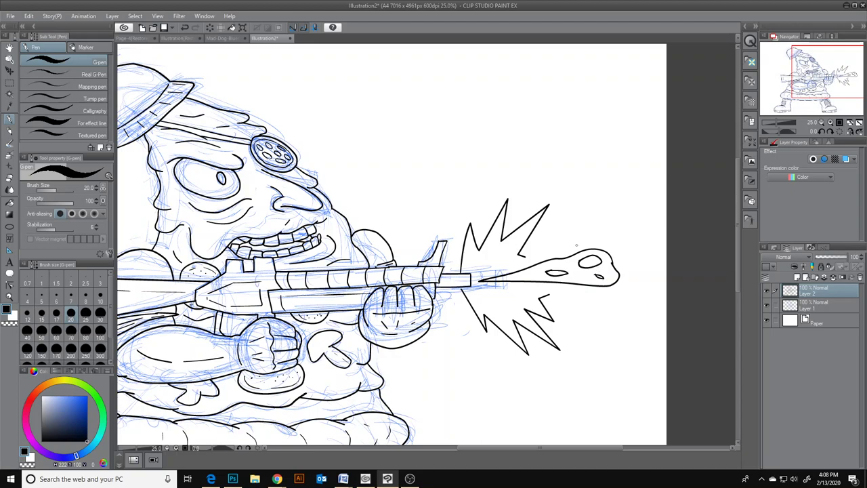
- Ink elongated splash droplets around the blast and jagged inner edges joining the flash spikes to it
{"action": "mouse_move", "coordinate": [539, 243]}
{"action": "left_mouse_down"}
{"action": "mouse_move", "coordinate": [571, 227]}
{"action": "mouse_move", "coordinate": [540, 244]}
{"action": "left_mouse_up"}
{"action": "mouse_move", "coordinate": [572, 303]}
{"action": "left_mouse_down"}
{"action": "mouse_move", "coordinate": [635, 338]}
{"action": "mouse_move", "coordinate": [564, 299]}
{"action": "left_mouse_up"}
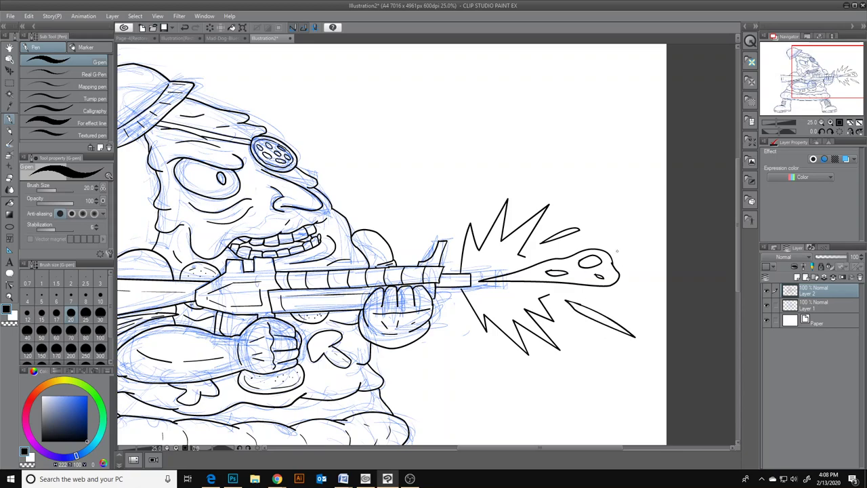
{"action": "mouse_move", "coordinate": [612, 225]}
{"action": "left_mouse_down"}
{"action": "mouse_move", "coordinate": [633, 214]}
{"action": "mouse_move", "coordinate": [613, 224]}
{"action": "left_mouse_up"}
{"action": "mouse_move", "coordinate": [526, 256]}
{"action": "left_mouse_down"}
{"action": "mouse_move", "coordinate": [540, 262]}
{"action": "mouse_move", "coordinate": [547, 292]}
{"action": "left_mouse_up"}
{"action": "mouse_move", "coordinate": [479, 206]}
{"action": "left_mouse_down"}
{"action": "mouse_move", "coordinate": [503, 178]}
{"action": "mouse_move", "coordinate": [480, 205]}
{"action": "mouse_move", "coordinate": [485, 180]}
{"action": "mouse_move", "coordinate": [502, 178]}
{"action": "mouse_move", "coordinate": [484, 206]}
{"action": "left_mouse_up"}
{"action": "key", "text": "ctrl+z"}
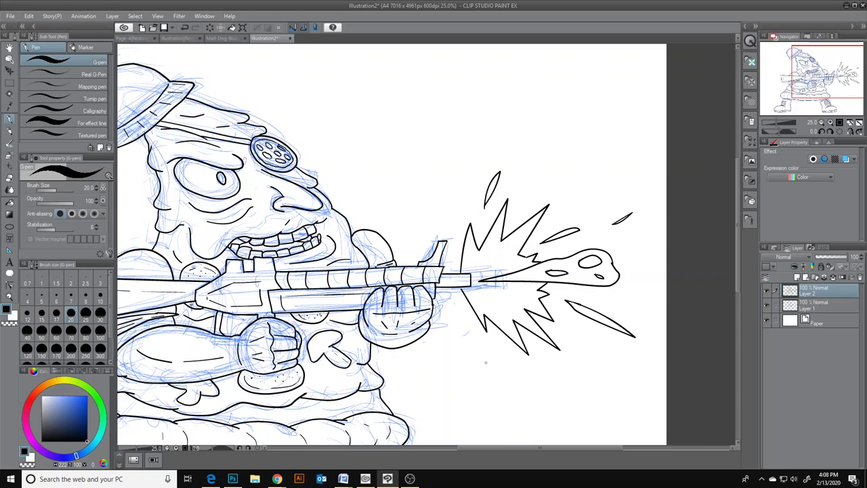
{"action": "key", "text": "ctrl+z"}
{"action": "left_click_drag", "start_coordinate": [521, 273], "coordinate": [527, 275]}
{"action": "key", "text": "ctrl+z"}
- Ink a short line along the barrel tip and a curved fold line beneath the mushroom topping
{"action": "left_click_drag", "start_coordinate": [444, 281], "coordinate": [464, 281]}
{"action": "left_click_drag", "start_coordinate": [484, 448], "coordinate": [446, 448]}
{"action": "mouse_move", "coordinate": [452, 372]}
{"action": "left_mouse_down"}
{"action": "mouse_move", "coordinate": [478, 382]}
{"action": "mouse_move", "coordinate": [498, 369]}
{"action": "left_mouse_up"}
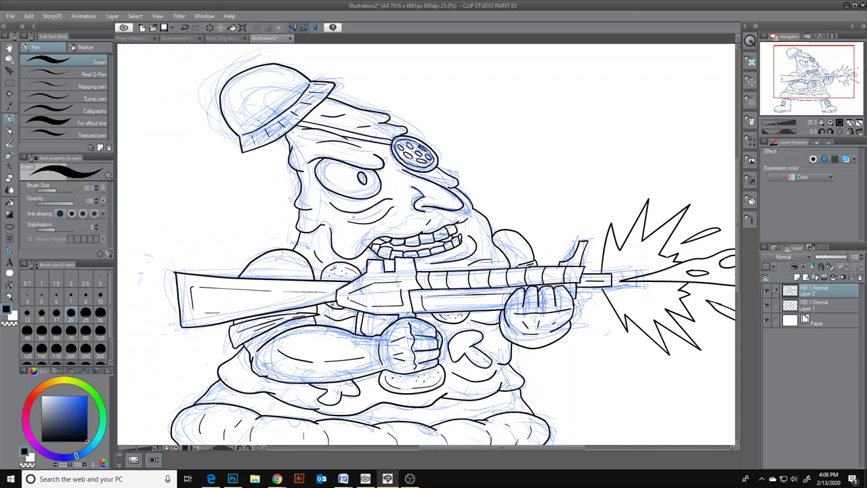
{"action": "left_click_drag", "start_coordinate": [322, 192], "coordinate": [347, 200]}
{"action": "key", "text": "ctrl+z"}
{"action": "key", "text": "ctrl+z"}
{"action": "left_click_drag", "start_coordinate": [321, 193], "coordinate": [352, 201]}
{"action": "key", "text": "ctrl+z"}
{"action": "key", "text": "ctrl+z"}
{"action": "key", "text": "ctrl+y"}
{"action": "key", "text": "ctrl+z"}
- Hide the blue sketch on Layer 1 and ink two patches of crosshatched netting on the helmet
{"action": "left_click", "coordinate": [767, 306]}
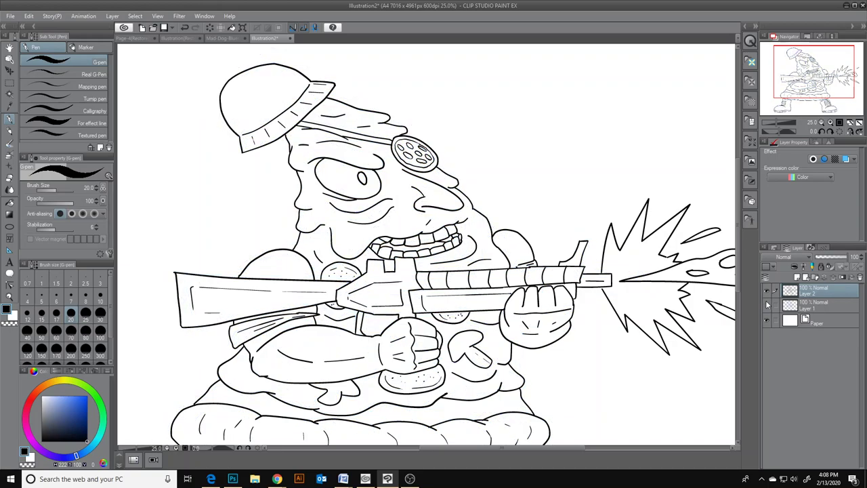
{"action": "mouse_move", "coordinate": [737, 239]}
{"action": "left_mouse_down"}
{"action": "mouse_move", "coordinate": [740, 227]}
{"action": "mouse_move", "coordinate": [746, 297]}
{"action": "mouse_move", "coordinate": [744, 242]}
{"action": "left_mouse_up"}
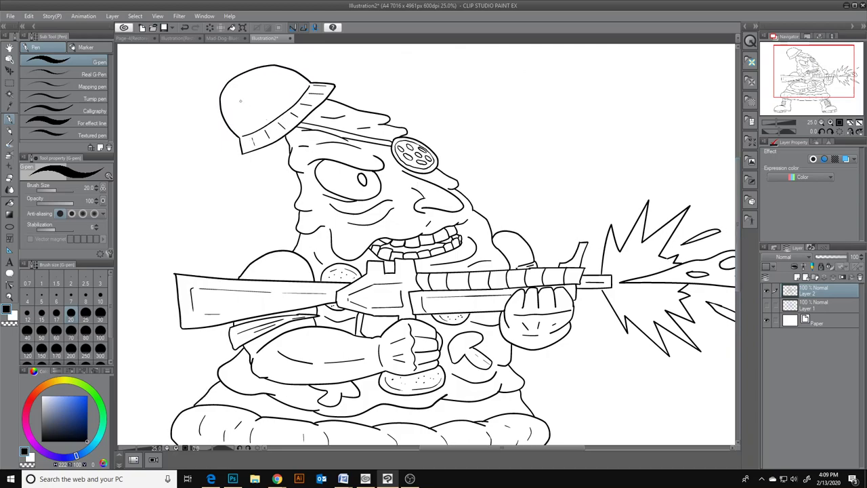
{"action": "left_click_drag", "start_coordinate": [232, 95], "coordinate": [236, 116]}
{"action": "mouse_move", "coordinate": [237, 96]}
{"action": "left_mouse_down"}
{"action": "mouse_move", "coordinate": [241, 119]}
{"action": "mouse_move", "coordinate": [244, 99]}
{"action": "left_mouse_up"}
{"action": "mouse_move", "coordinate": [245, 88]}
{"action": "left_mouse_down"}
{"action": "mouse_move", "coordinate": [250, 110]}
{"action": "mouse_move", "coordinate": [292, 79]}
{"action": "mouse_move", "coordinate": [287, 92]}
{"action": "left_mouse_up"}
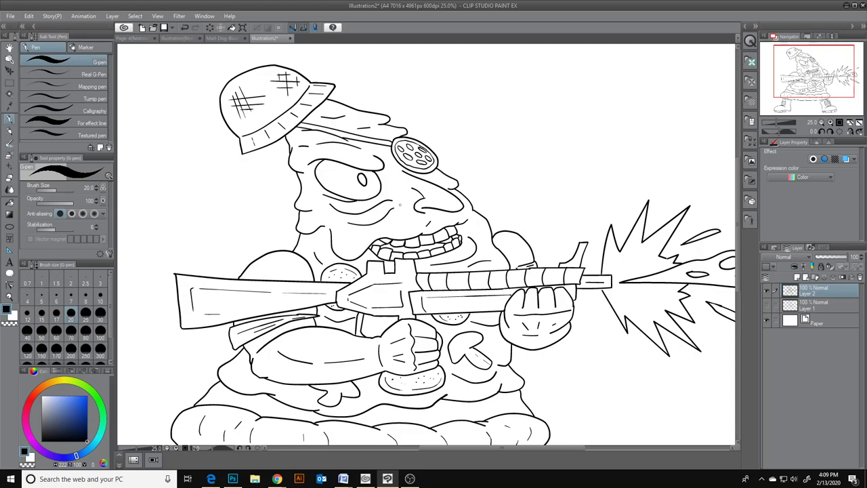
- Hide the Paper layer so only the line art on a transparent background remains
{"action": "left_click_drag", "start_coordinate": [740, 199], "coordinate": [754, 258]}
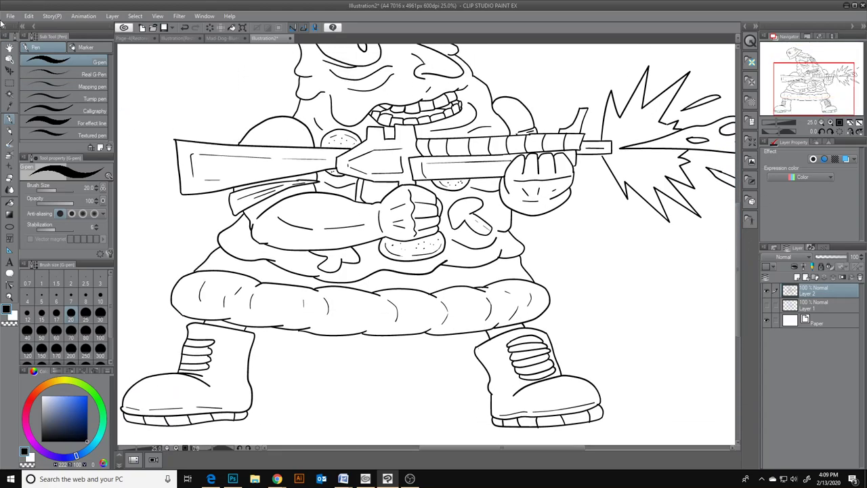
{"action": "left_click", "coordinate": [9, 16]}
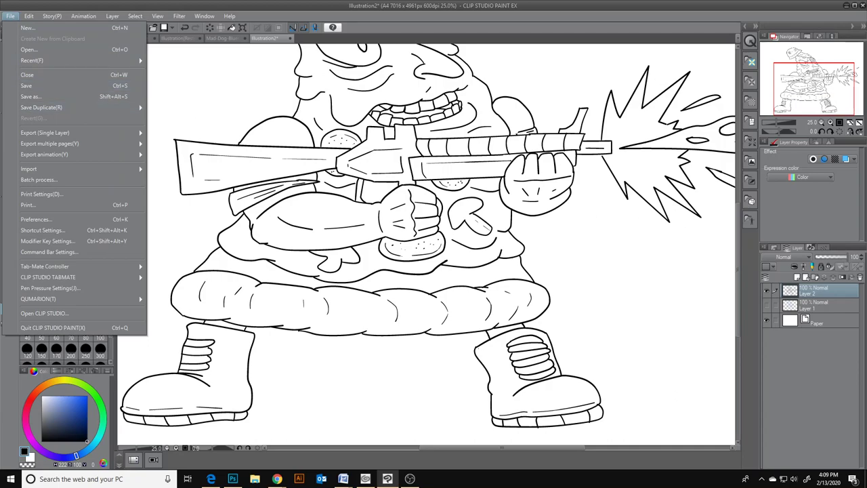
{"action": "left_click", "coordinate": [766, 321]}
{"action": "left_click", "coordinate": [766, 321]}
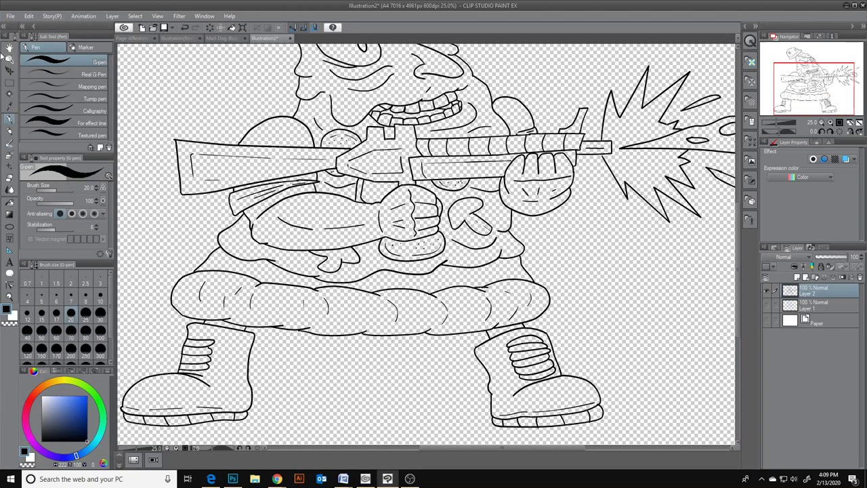
- Export the line art as a single-layer Photoshop Document named Private-Pizza at 100% scale, accepting the export preview
{"action": "left_click", "coordinate": [9, 16]}
{"action": "mouse_move", "coordinate": [29, 16]}
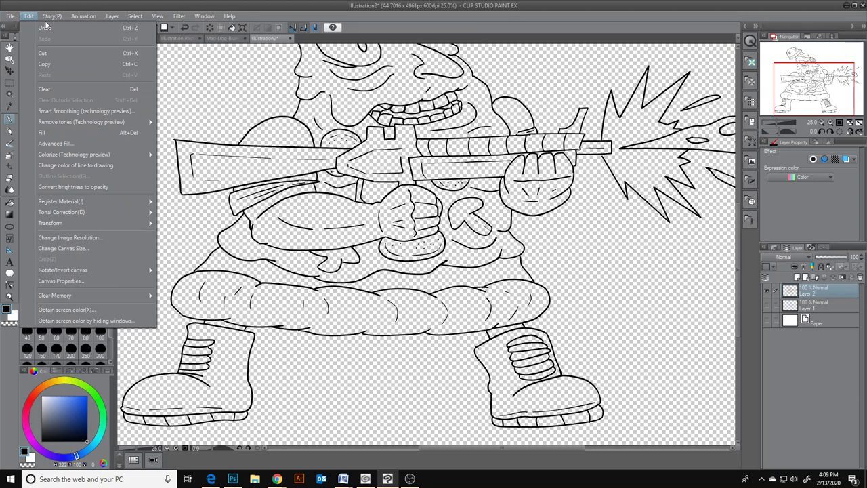
{"action": "key", "text": "Right"}
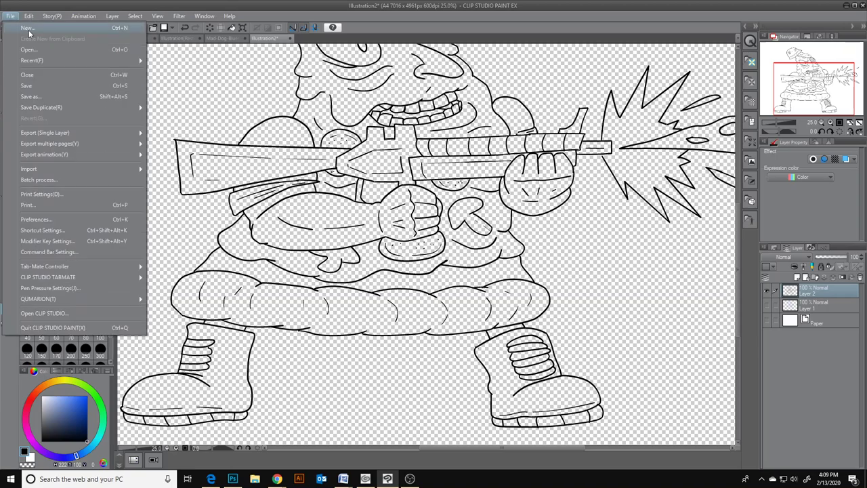
{"action": "mouse_move", "coordinate": [100, 132]}
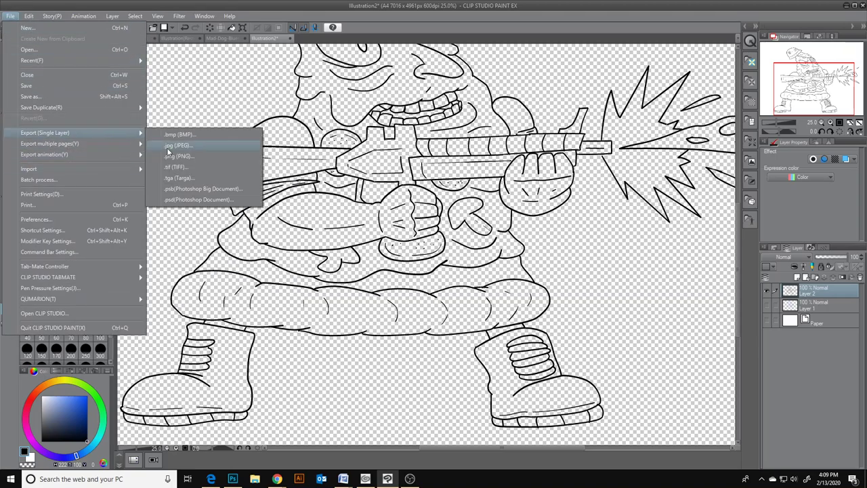
{"action": "left_click", "coordinate": [213, 200]}
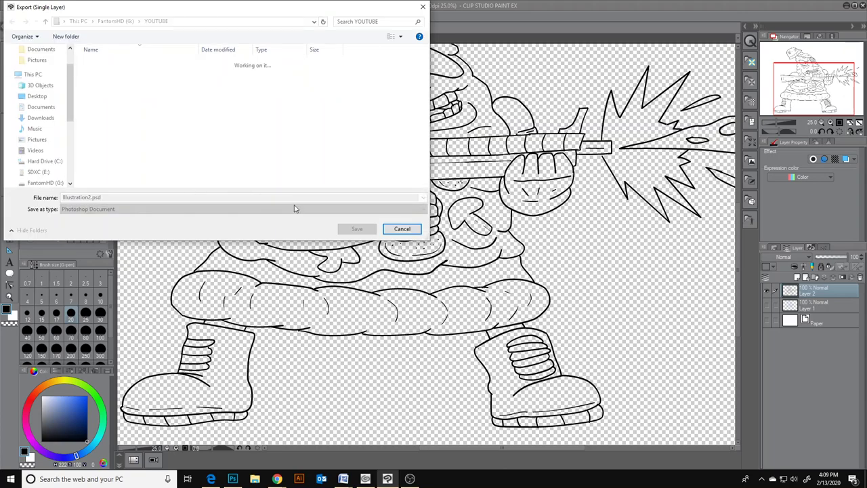
{"action": "triple_click", "coordinate": [258, 197]}
{"action": "type", "text": "Private Pizza"}
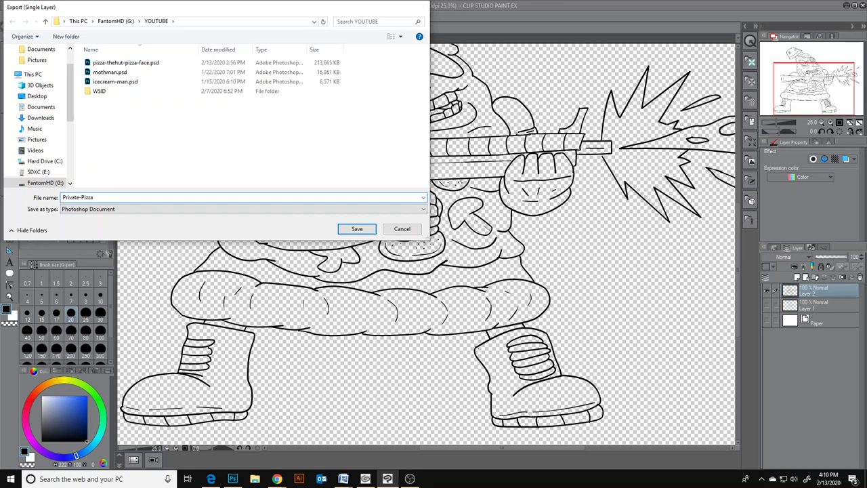
{"action": "key", "text": "Return"}
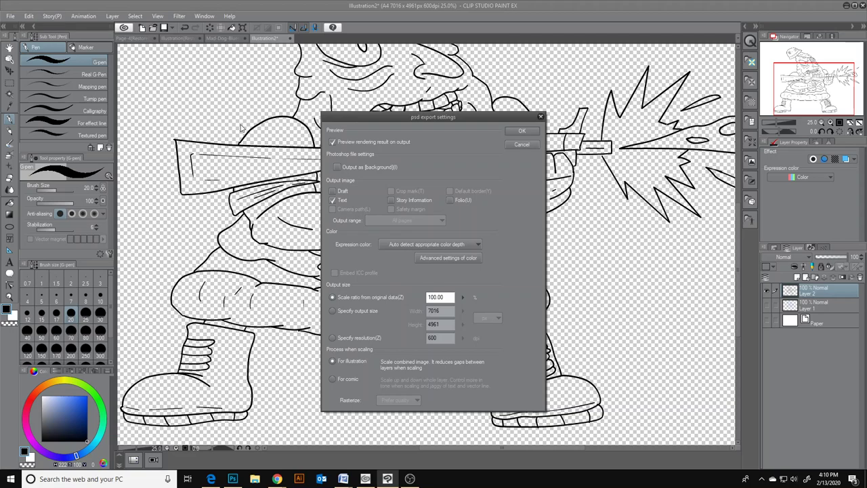
{"action": "left_click", "coordinate": [517, 129]}
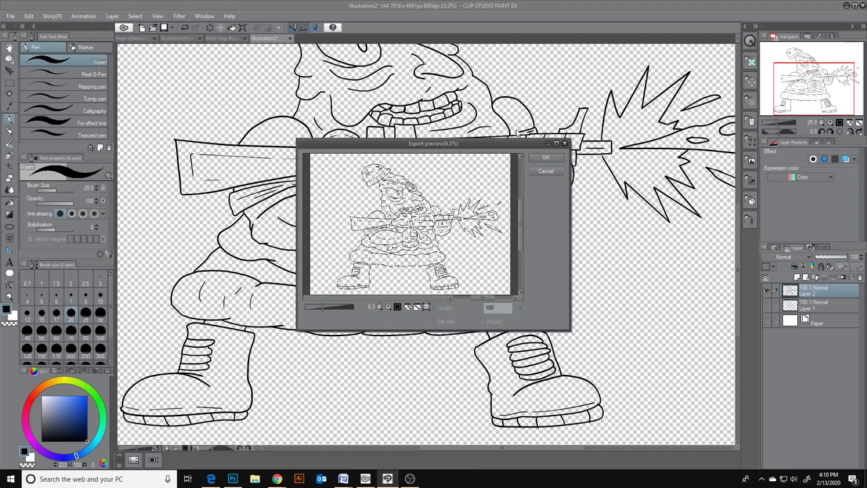
{"action": "left_click", "coordinate": [542, 156]}
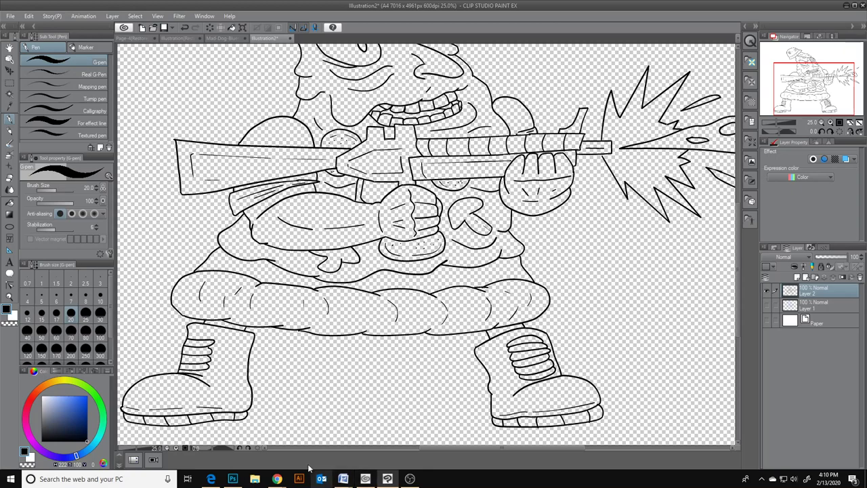
- Switch to Photoshop and open Private-Pizza.psd from the YOUTUBE folder on the FantomHD (G:) drive
{"action": "left_click", "coordinate": [235, 482]}
{"action": "left_click", "coordinate": [25, 6]}
{"action": "left_click", "coordinate": [37, 24]}
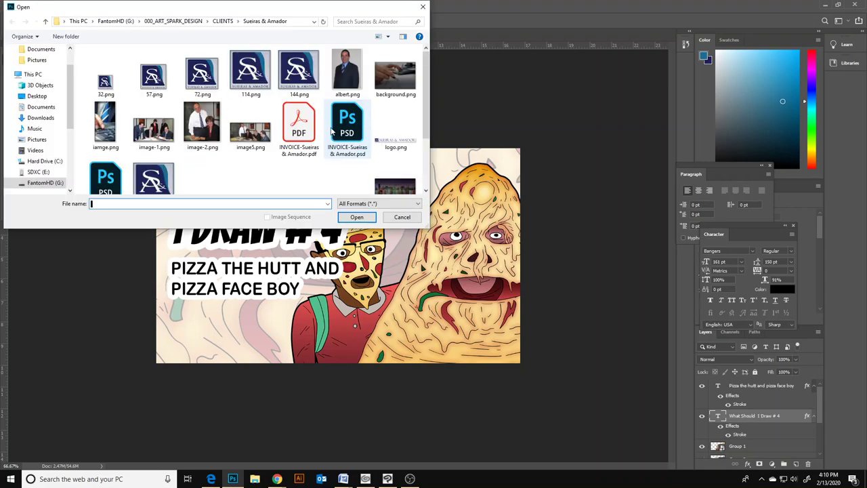
{"action": "left_click", "coordinate": [157, 23]}
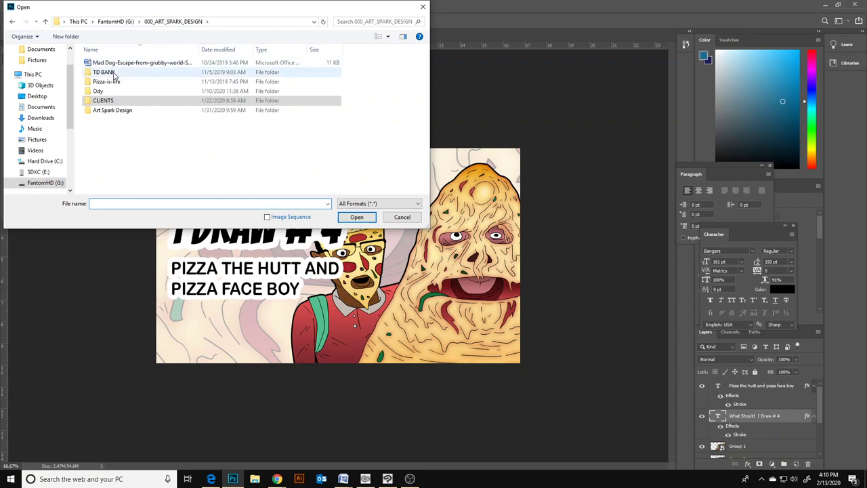
{"action": "left_click", "coordinate": [49, 186]}
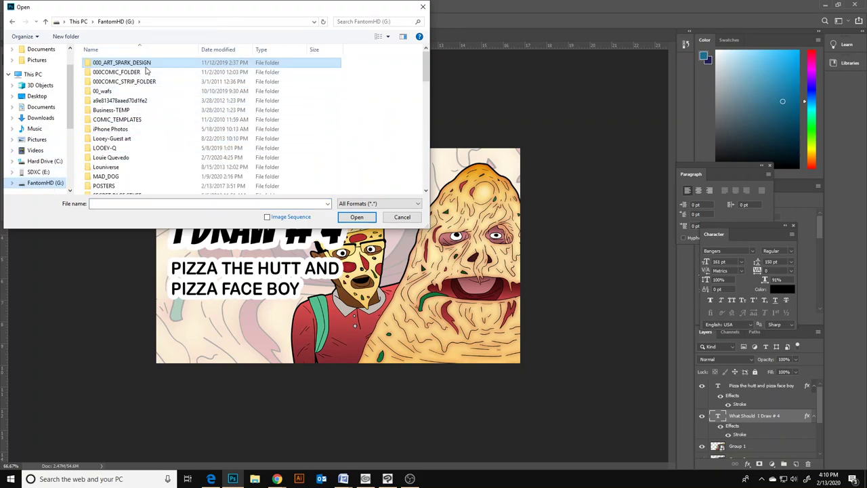
{"action": "scroll", "coordinate": [132, 128], "scroll_direction": "down", "scroll_amount": 3}
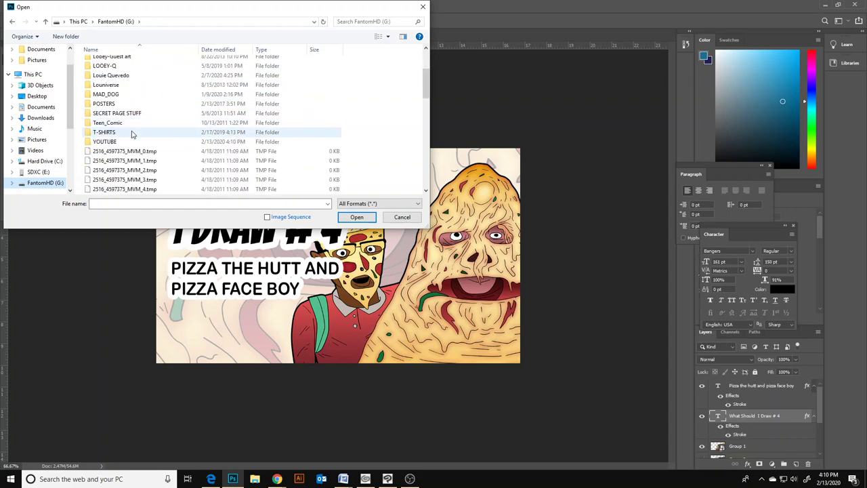
{"action": "double_click", "coordinate": [126, 141]}
{"action": "left_click", "coordinate": [141, 64]}
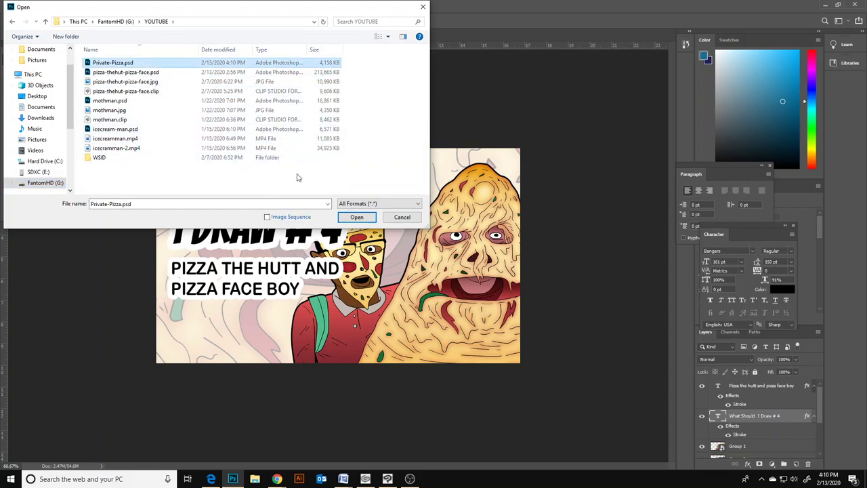
{"action": "left_click", "coordinate": [357, 217]}
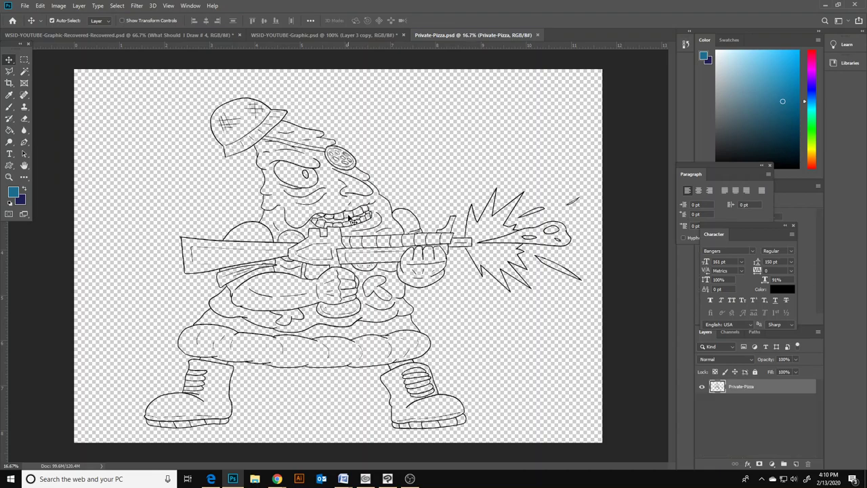
- Add a new layer beneath the line art and fill it with white using the Paint Bucket
{"action": "left_click", "coordinate": [796, 466]}
{"action": "left_click", "coordinate": [13, 193]}
{"action": "left_click_drag", "start_coordinate": [617, 108], "coordinate": [587, 88]}
{"action": "left_click", "coordinate": [824, 91]}
{"action": "key", "text": "g"}
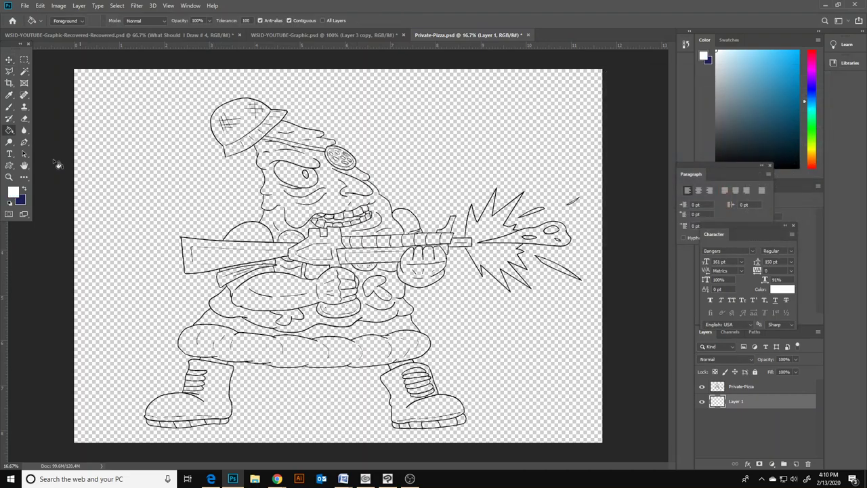
{"action": "left_click", "coordinate": [132, 155]}
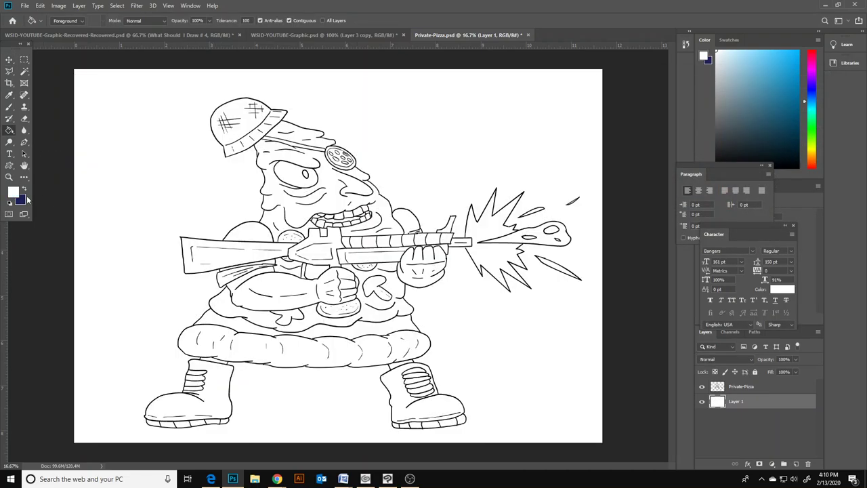
- Set the foreground colour to green #178529 and make the Private-Pizza line-art layer active
{"action": "left_click", "coordinate": [13, 192]}
{"action": "left_click", "coordinate": [726, 169]}
{"action": "left_click", "coordinate": [701, 146]}
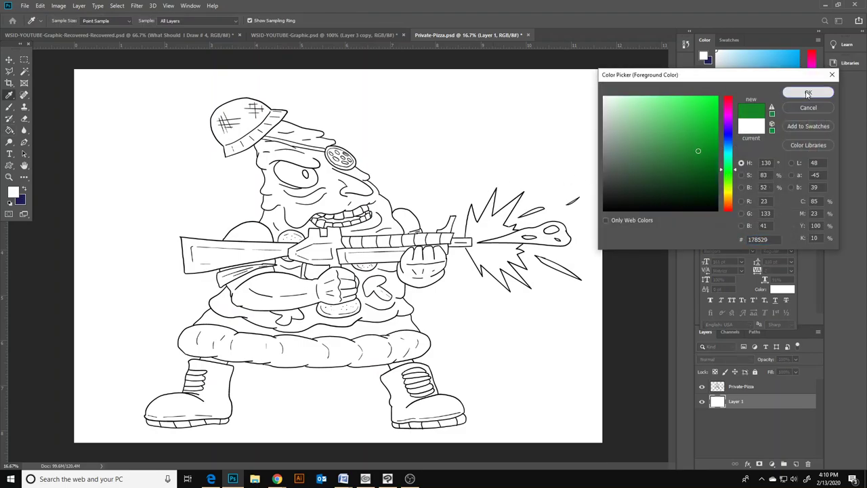
{"action": "left_click", "coordinate": [808, 92]}
{"action": "left_click", "coordinate": [746, 386]}
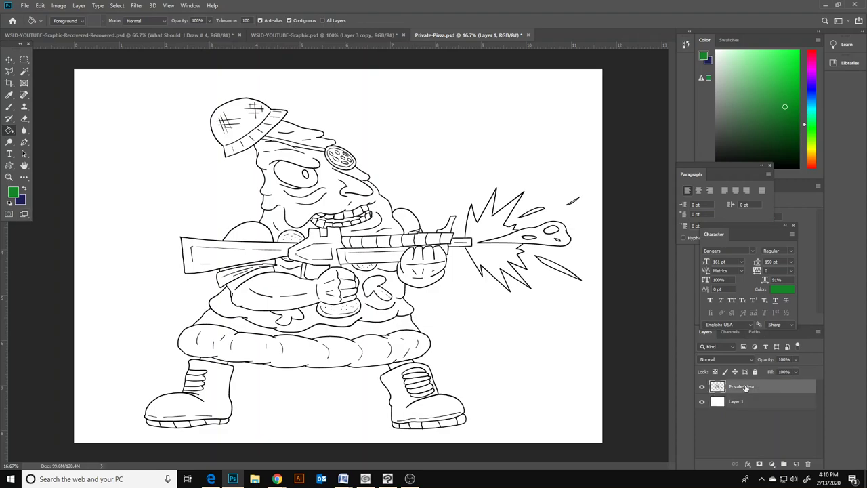
- Fill the helmet's dome, brim and crosshatched patches with the green foreground colour using the Paint Bucket
{"action": "left_click", "coordinate": [9, 176]}
{"action": "left_click", "coordinate": [243, 120]}
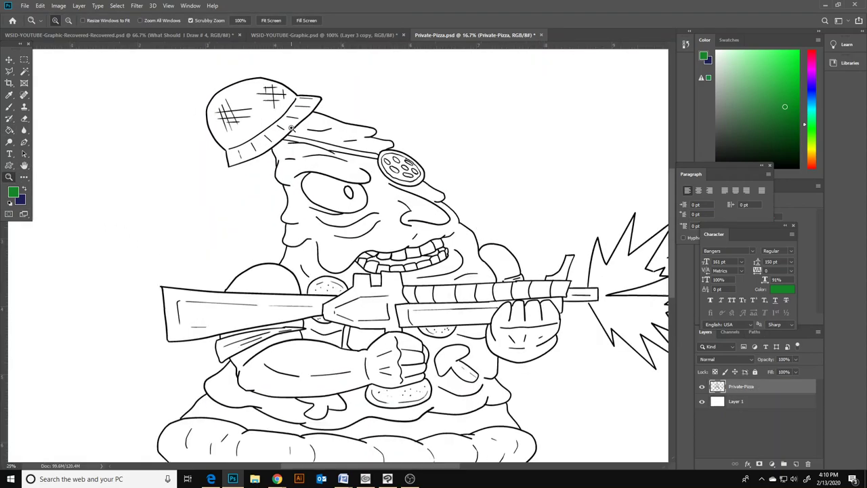
{"action": "left_click", "coordinate": [243, 120]}
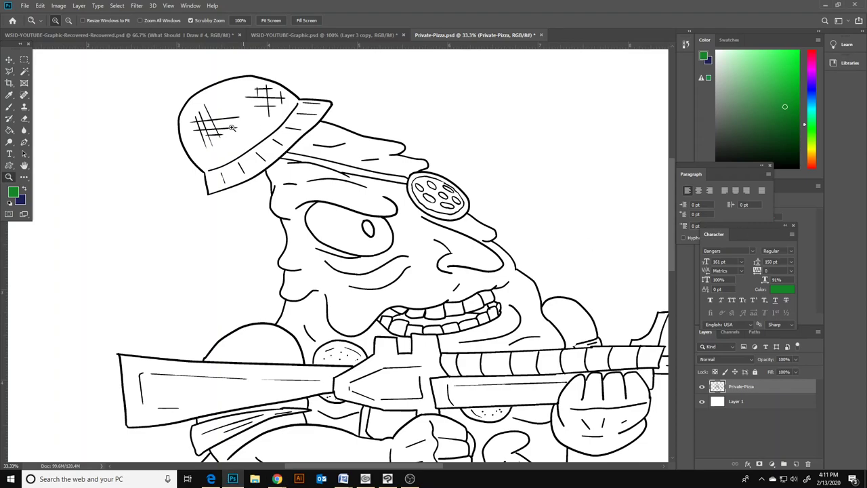
{"action": "key", "text": "g"}
{"action": "left_click", "coordinate": [251, 135]}
{"action": "left_click", "coordinate": [205, 128]}
{"action": "left_click", "coordinate": [261, 92]}
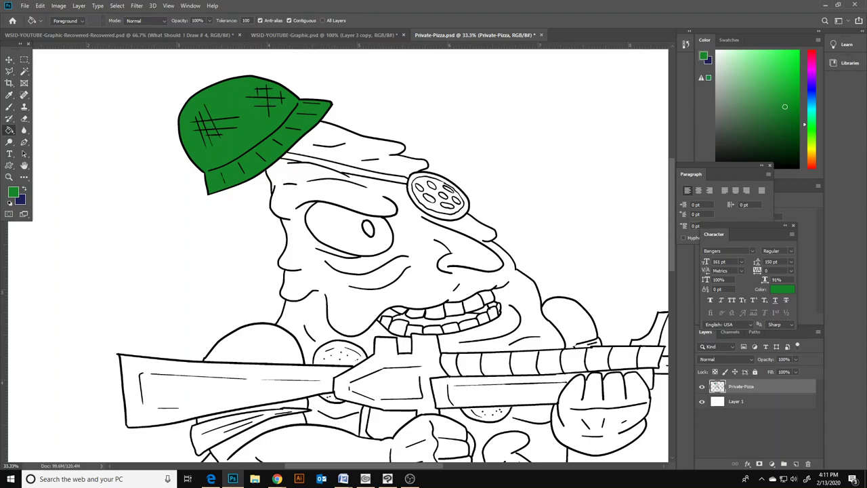
- Set the foreground colour to golden yellow and fill the pizza face and the cheese above the headband
{"action": "key", "text": "alt+Tab"}
{"action": "left_click", "coordinate": [13, 192]}
{"action": "left_click_drag", "start_coordinate": [727, 198], "coordinate": [729, 192]}
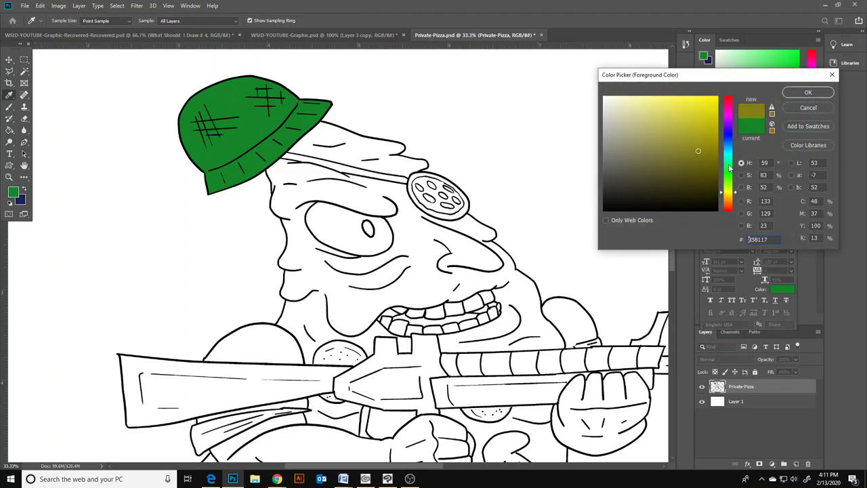
{"action": "left_click_drag", "start_coordinate": [706, 108], "coordinate": [718, 95]}
{"action": "left_click_drag", "start_coordinate": [732, 196], "coordinate": [732, 200]}
{"action": "left_click", "coordinate": [808, 92]}
{"action": "left_click", "coordinate": [378, 200]}
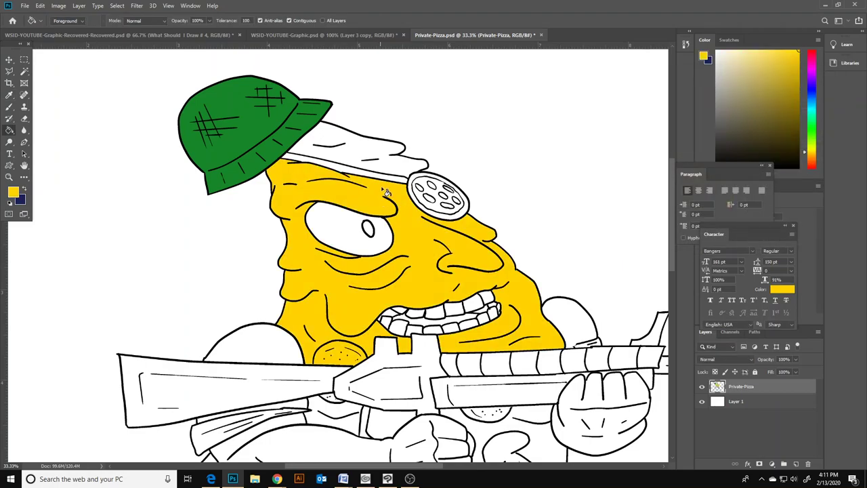
{"action": "left_click", "coordinate": [392, 166]}
{"action": "scroll", "coordinate": [407, 197], "scroll_direction": "down", "scroll_amount": 2}
- Set the foreground to black #000000 and brush closed the outline gap of the pepperoni above the gun stock
{"action": "left_click", "coordinate": [10, 176]}
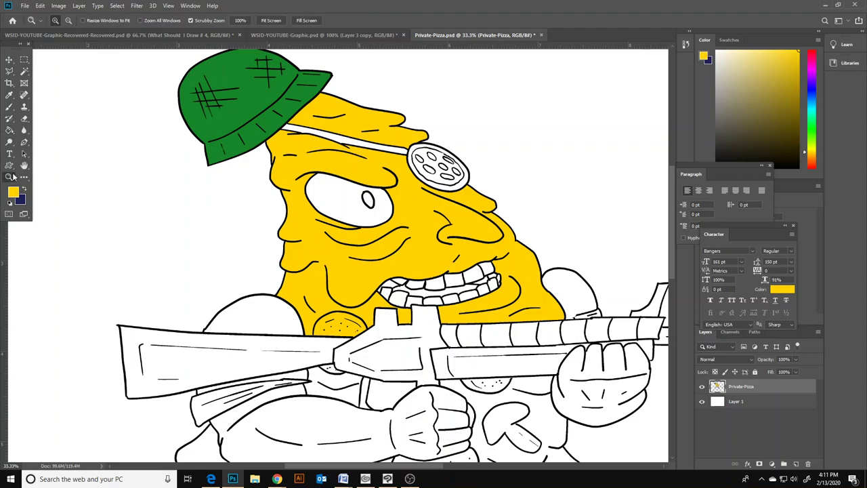
{"action": "left_click", "coordinate": [324, 335]}
{"action": "left_click", "coordinate": [299, 337]}
{"action": "left_click", "coordinate": [271, 339]}
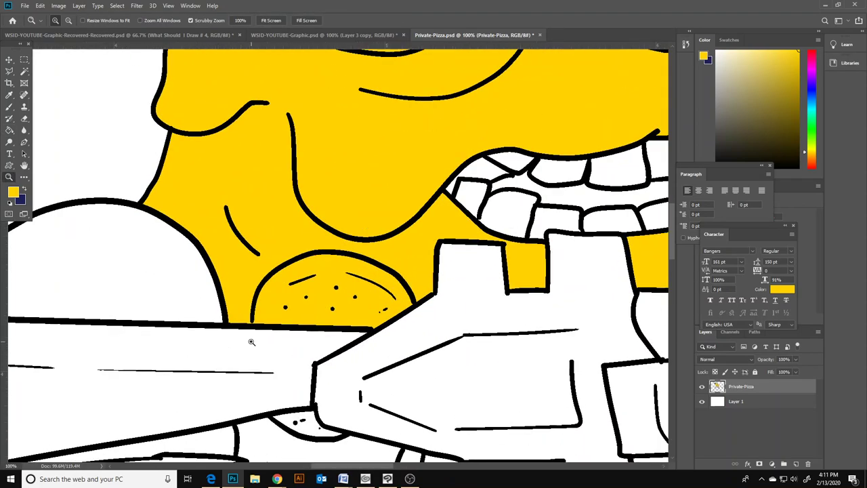
{"action": "left_click", "coordinate": [251, 339]}
{"action": "left_click", "coordinate": [10, 107]}
{"action": "left_click", "coordinate": [24, 188]}
{"action": "left_click", "coordinate": [13, 192]}
{"action": "left_click_drag", "start_coordinate": [606, 208], "coordinate": [600, 221]}
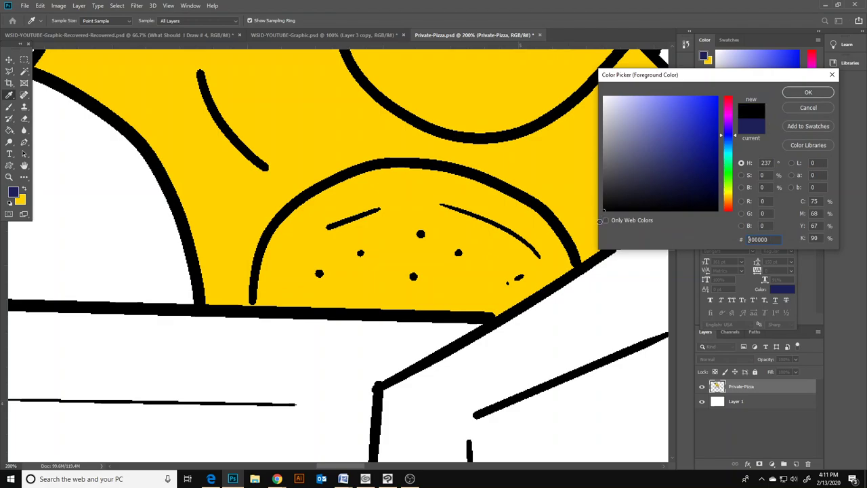
{"action": "left_click", "coordinate": [808, 93]}
{"action": "key", "text": "b"}
{"action": "key", "text": "["}
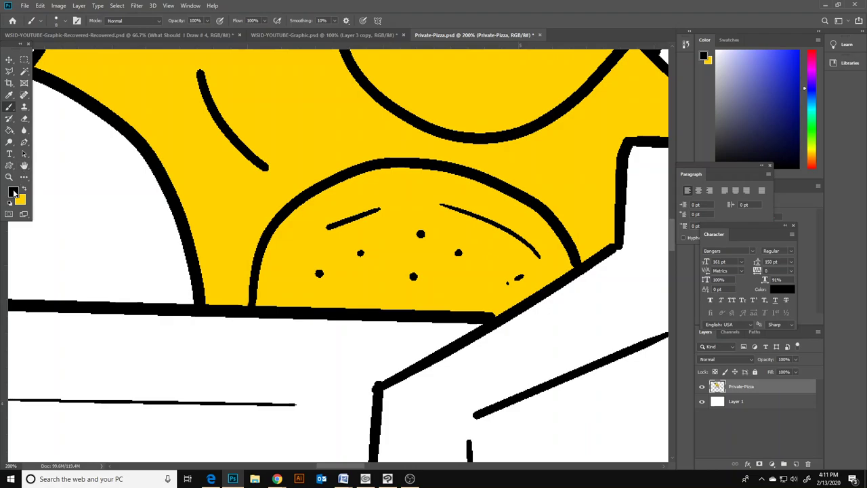
- Set the foreground to dark red (RGB 139, 25, 25) and fill the pepperoni above the gun stock
{"action": "left_click", "coordinate": [14, 193]}
{"action": "left_click", "coordinate": [728, 97]}
{"action": "left_click", "coordinate": [696, 150]}
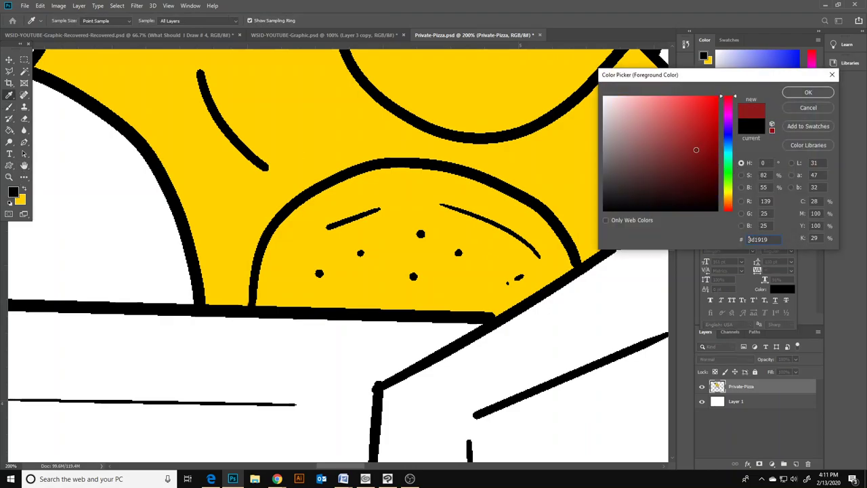
{"action": "left_click", "coordinate": [808, 93]}
{"action": "key", "text": "g"}
{"action": "left_click", "coordinate": [507, 231]}
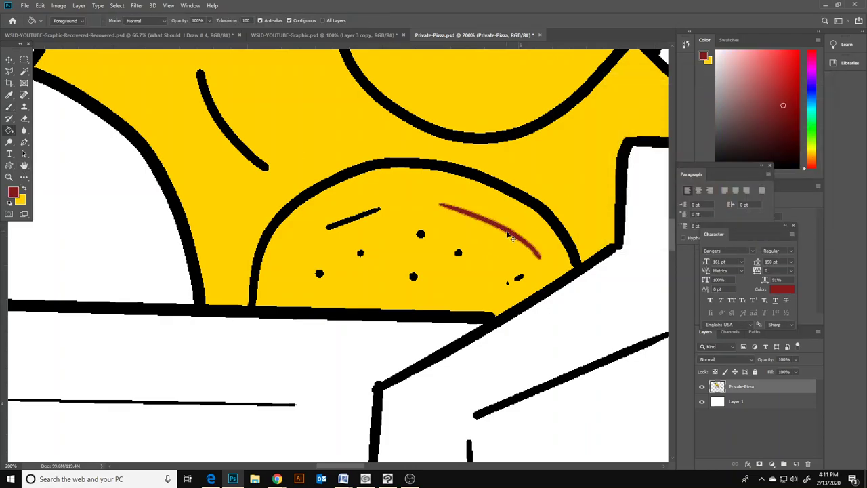
{"action": "left_click", "coordinate": [509, 276]}
- Fill the rest of that pepperoni beneath the gun and the small spots on the headband's round badge with dark red
{"action": "left_click", "coordinate": [9, 177]}
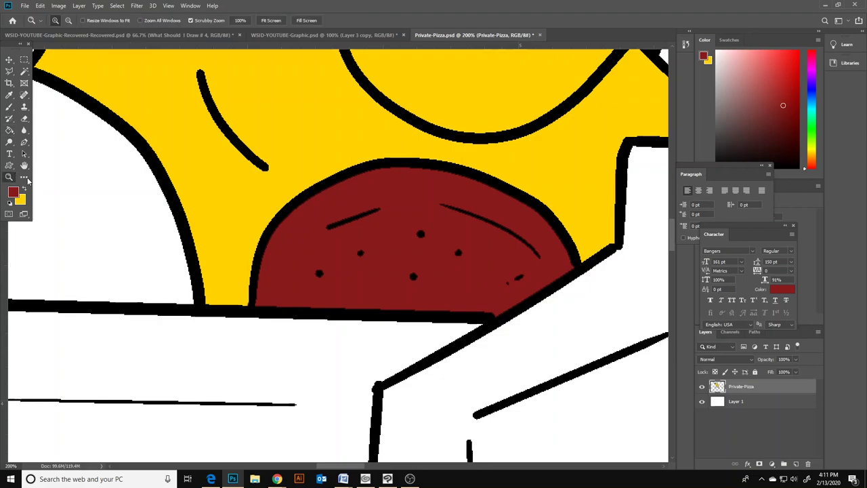
{"action": "left_click_drag", "start_coordinate": [285, 160], "coordinate": [203, 165]}
{"action": "scroll", "coordinate": [414, 190], "scroll_direction": "up", "scroll_amount": 2}
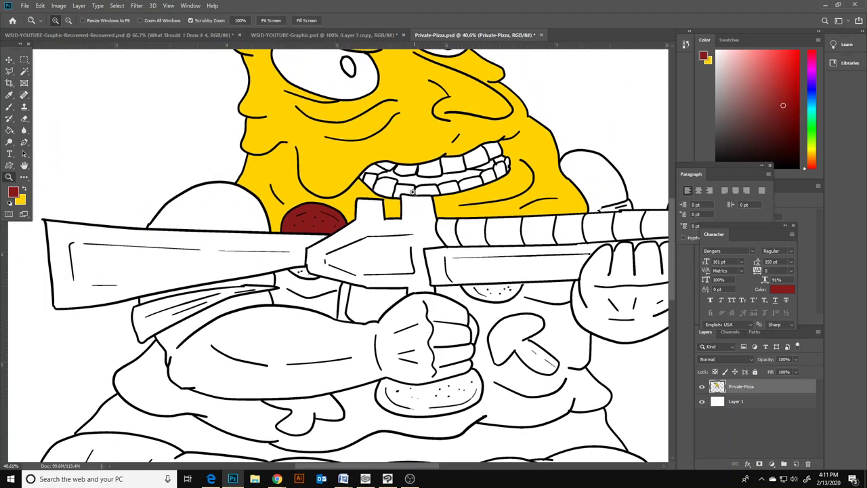
{"action": "key", "text": "g"}
{"action": "scroll", "coordinate": [322, 277], "scroll_direction": "up", "scroll_amount": 5}
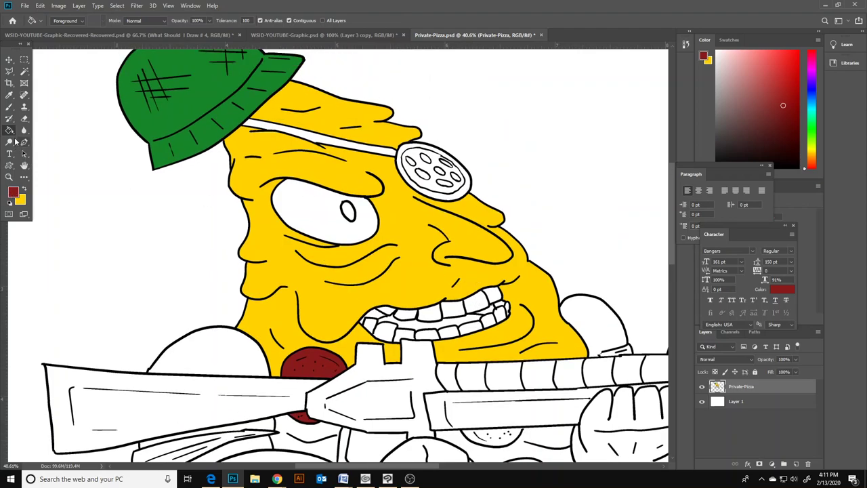
{"action": "left_click", "coordinate": [410, 161]}
{"action": "left_click", "coordinate": [425, 160]}
{"action": "left_click", "coordinate": [447, 162]}
{"action": "left_click", "coordinate": [440, 170]}
{"action": "left_click", "coordinate": [424, 174]}
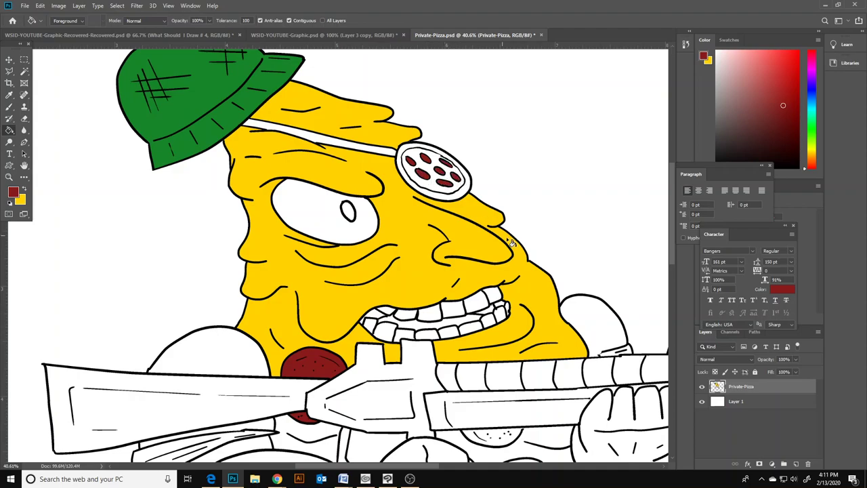
- Fill the pepperoni just below the trigger-hand fist with dark red, leaving the surrounding pizza body uncoloured
{"action": "scroll", "coordinate": [509, 241], "scroll_direction": "down", "scroll_amount": 4}
{"action": "scroll", "coordinate": [487, 306], "scroll_direction": "down", "scroll_amount": 3}
{"action": "left_click", "coordinate": [482, 306]}
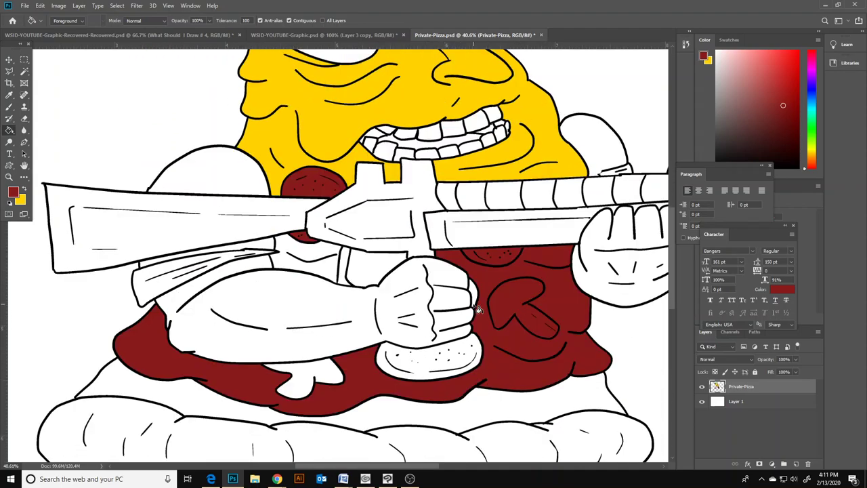
{"action": "key", "text": "ctrl+z"}
{"action": "left_click", "coordinate": [428, 344]}
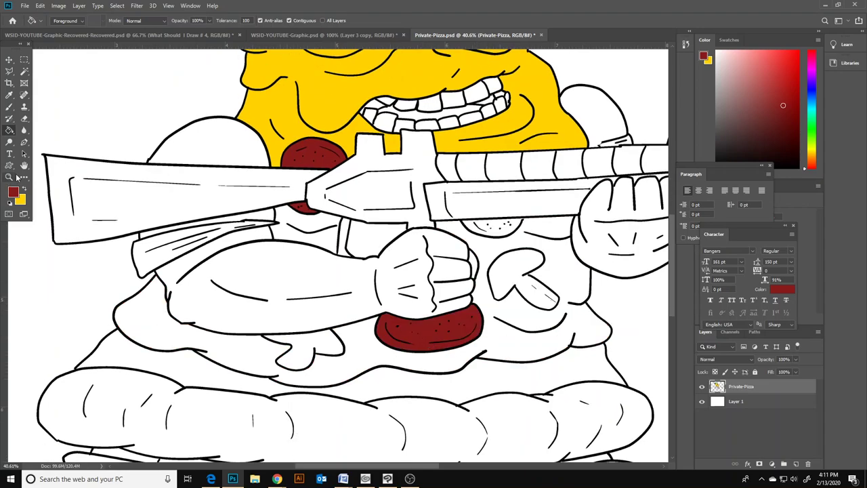
- Switch the foreground to black and brush closed the outline gap of the pepperoni beneath the gun's handguard
{"action": "left_click", "coordinate": [10, 177]}
{"action": "left_click_drag", "start_coordinate": [512, 220], "coordinate": [597, 222]}
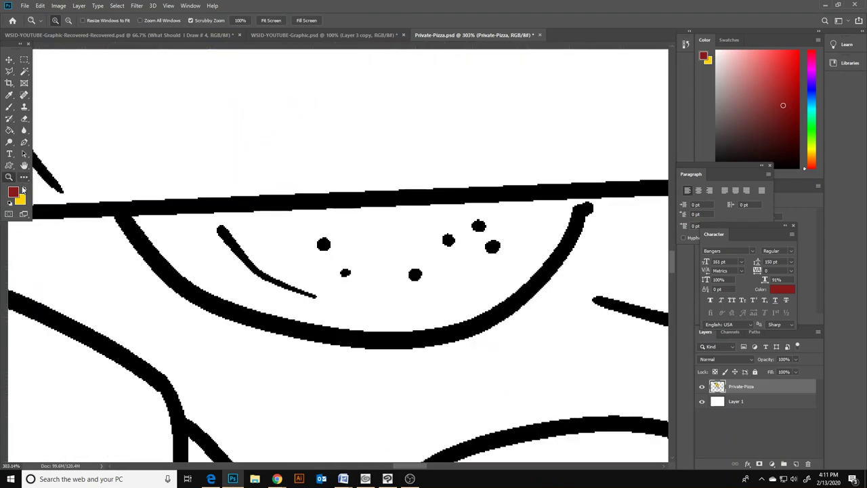
{"action": "left_click", "coordinate": [23, 190]}
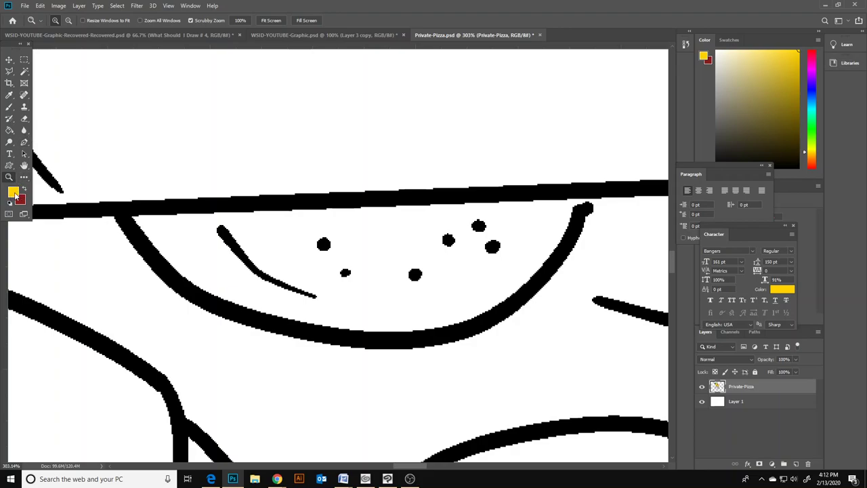
{"action": "left_click", "coordinate": [13, 193]}
{"action": "left_click", "coordinate": [604, 210]}
{"action": "left_click", "coordinate": [808, 96]}
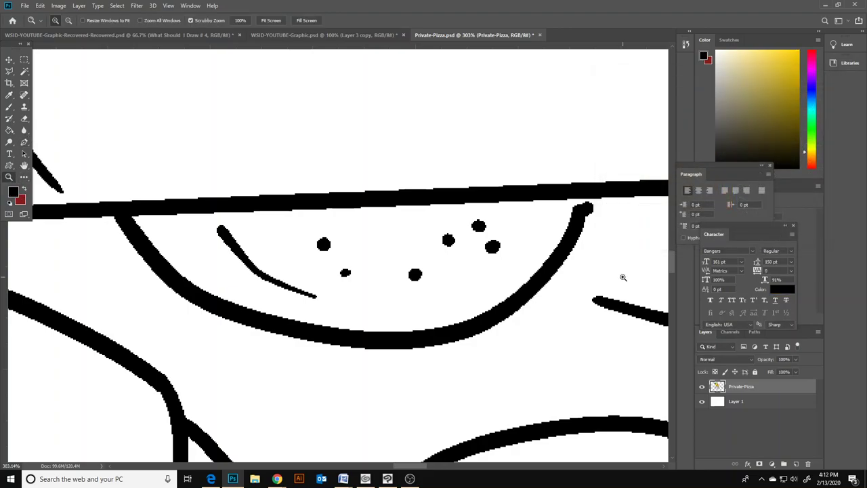
{"action": "left_click", "coordinate": [9, 107]}
{"action": "left_click_drag", "start_coordinate": [587, 206], "coordinate": [595, 197]}
- Switch back to dark red and fill the pepperoni beneath the handguard
{"action": "left_click", "coordinate": [22, 189]}
{"action": "key", "text": "g"}
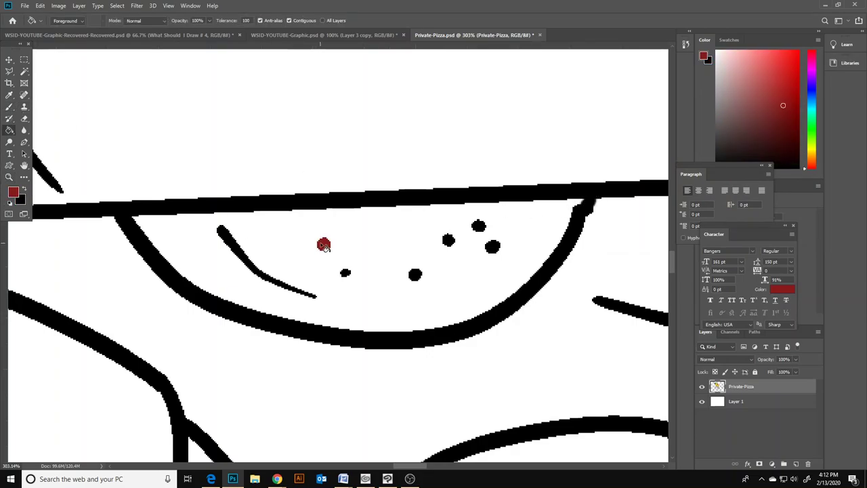
{"action": "left_click", "coordinate": [348, 246]}
- Sample the face's yellow as the foreground colour and fill the cheese body, including the areas around the trigger and magazine
{"action": "left_click", "coordinate": [8, 177]}
{"action": "left_click_drag", "start_coordinate": [261, 173], "coordinate": [225, 210]}
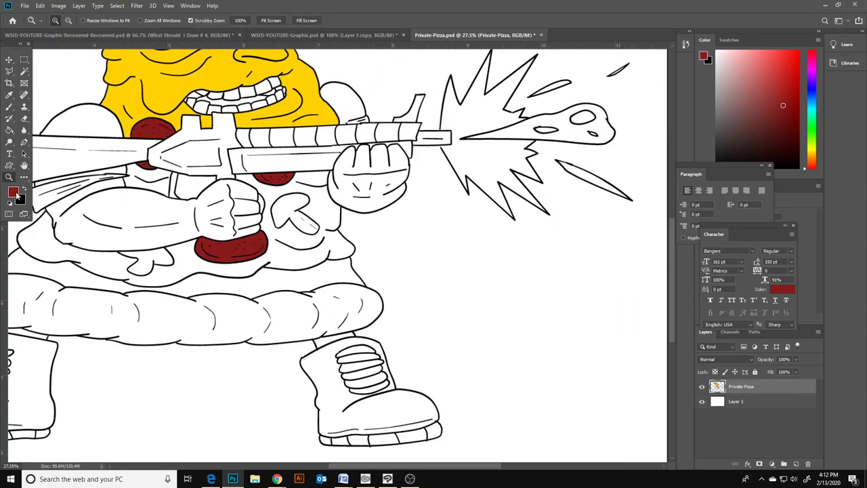
{"action": "left_click", "coordinate": [13, 193]}
{"action": "left_click", "coordinate": [323, 116]}
{"action": "left_click", "coordinate": [799, 94]}
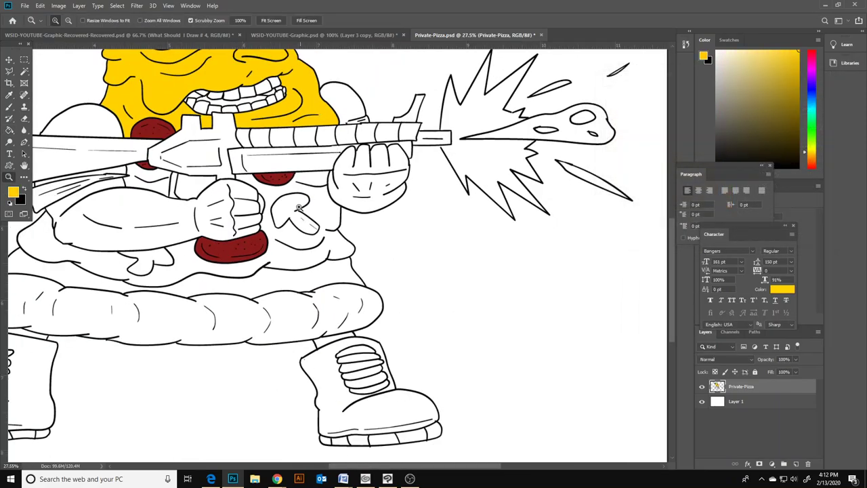
{"action": "key", "text": "g"}
{"action": "left_click", "coordinate": [203, 198]}
{"action": "left_click", "coordinate": [195, 189]}
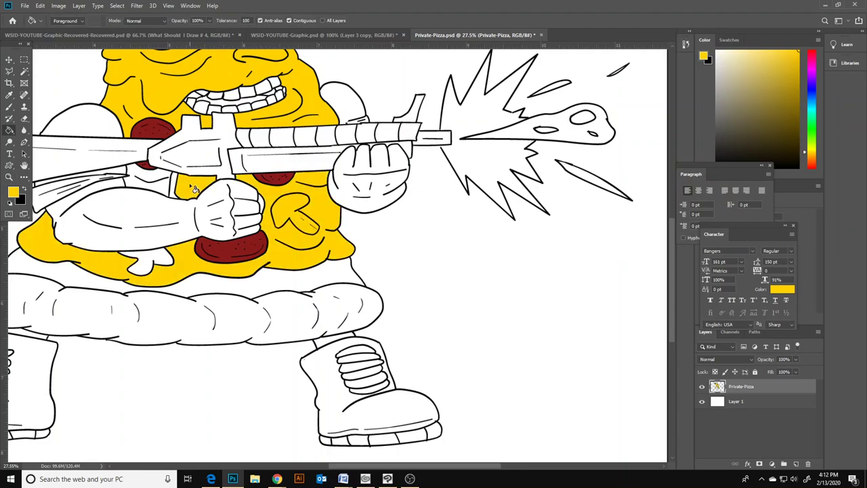
{"action": "left_click", "coordinate": [142, 187]}
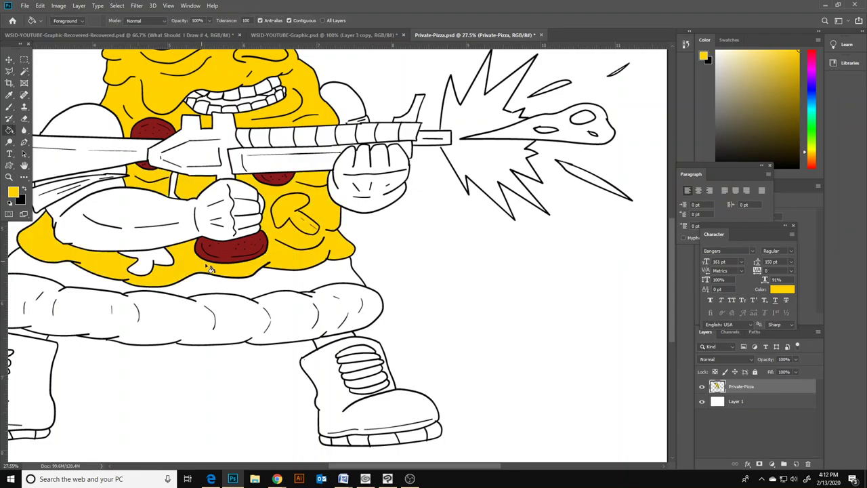
- Set the foreground colour to tan #bdb27e and fill the mushroom beside the trigger-hand fist
{"action": "left_click", "coordinate": [9, 177]}
{"action": "left_click_drag", "start_coordinate": [292, 214], "coordinate": [352, 214]}
{"action": "left_click", "coordinate": [9, 107]}
{"action": "left_click", "coordinate": [24, 188]}
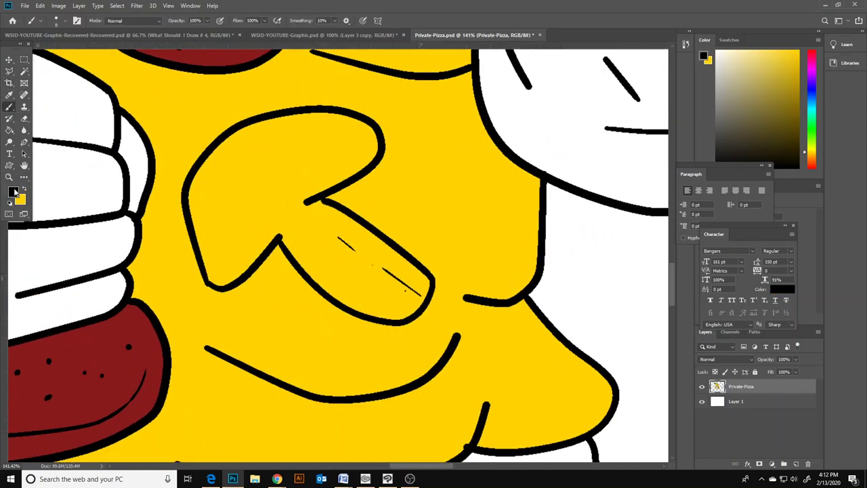
{"action": "left_click", "coordinate": [13, 191]}
{"action": "left_click_drag", "start_coordinate": [618, 165], "coordinate": [641, 125]}
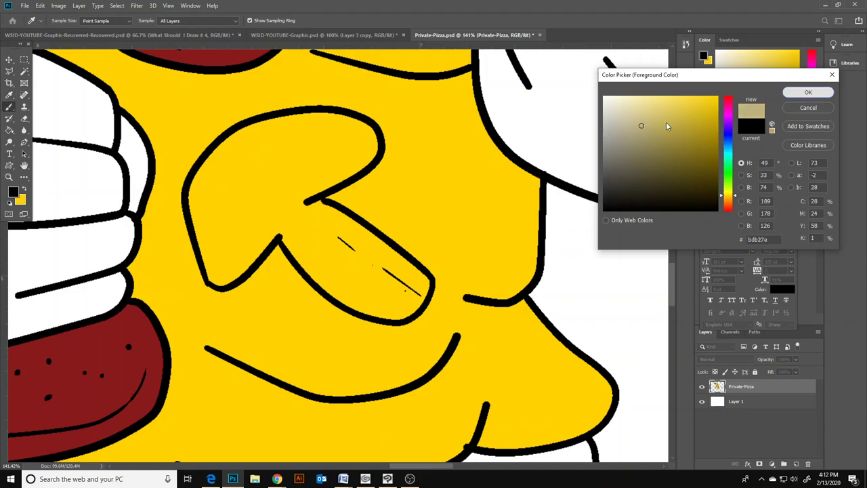
{"action": "left_click", "coordinate": [809, 92]}
{"action": "left_click", "coordinate": [320, 181]}
- Fill the second mushroom, below the forearm, with the same tan
{"action": "left_click", "coordinate": [9, 177]}
{"action": "left_click_drag", "start_coordinate": [148, 231], "coordinate": [88, 241]}
{"action": "left_click_drag", "start_coordinate": [374, 466], "coordinate": [312, 466]}
{"action": "key", "text": "g"}
{"action": "left_click", "coordinate": [272, 318]}
- Set the foreground colour to bright red and fill the gun's stock, receiver and the narrow part beneath the receiver
{"action": "scroll", "coordinate": [432, 331], "scroll_direction": "up", "scroll_amount": 3}
{"action": "scroll", "coordinate": [435, 333], "scroll_direction": "up", "scroll_amount": 3}
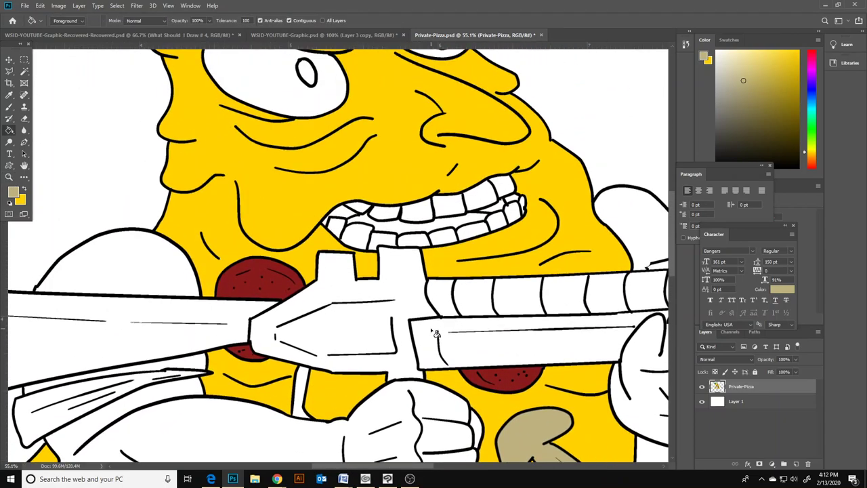
{"action": "scroll", "coordinate": [434, 333], "scroll_direction": "down", "scroll_amount": 4}
{"action": "scroll", "coordinate": [437, 334], "scroll_direction": "down", "scroll_amount": 2}
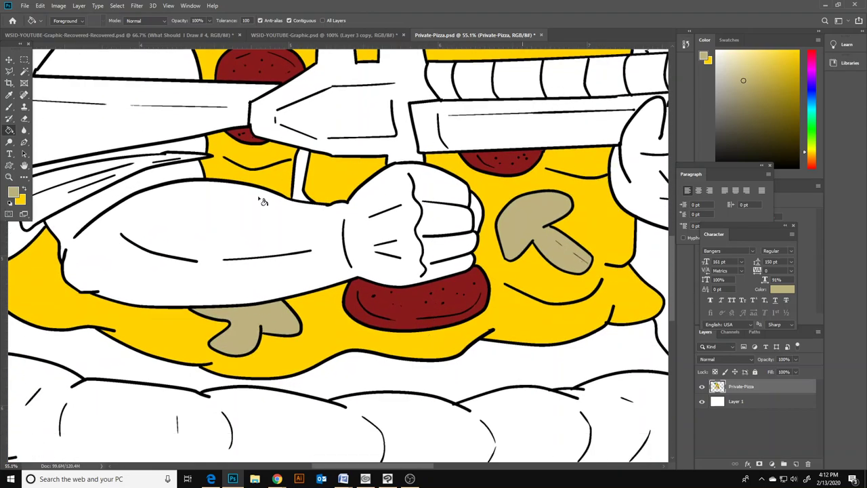
{"action": "left_click", "coordinate": [12, 192]}
{"action": "left_click", "coordinate": [729, 97]}
{"action": "left_click_drag", "start_coordinate": [641, 126], "coordinate": [699, 111]}
{"action": "left_click", "coordinate": [809, 93]}
{"action": "key", "text": "g"}
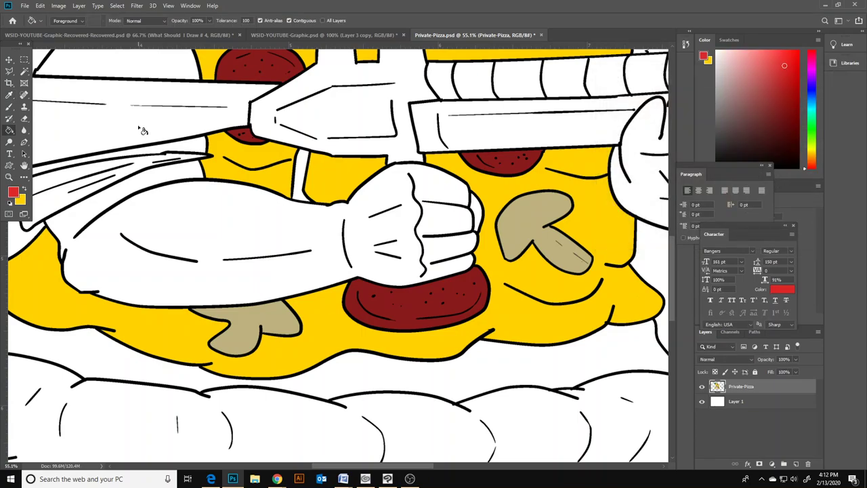
{"action": "left_click", "coordinate": [143, 130]}
{"action": "left_click", "coordinate": [339, 122]}
{"action": "left_click", "coordinate": [304, 173]}
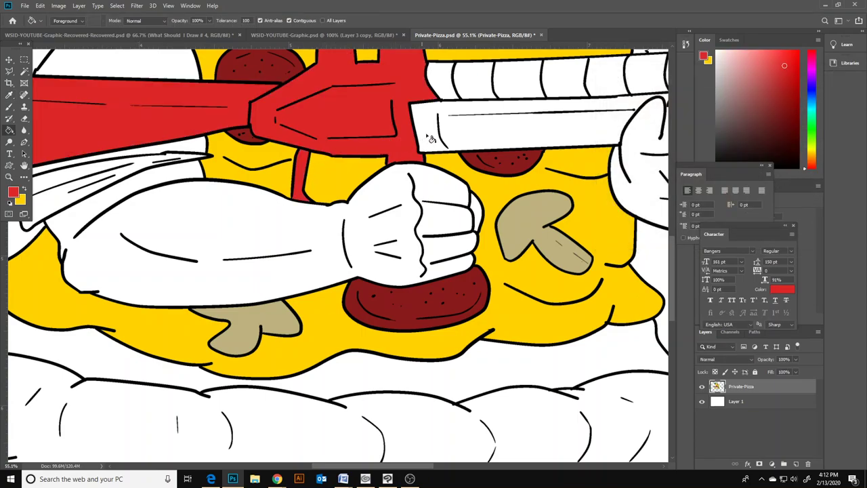
- Fill the lower handguard and all the ribbed segments of the upper handguard with bright red
{"action": "left_click", "coordinate": [478, 85]}
{"action": "left_click", "coordinate": [447, 81]}
{"action": "left_click", "coordinate": [522, 80]}
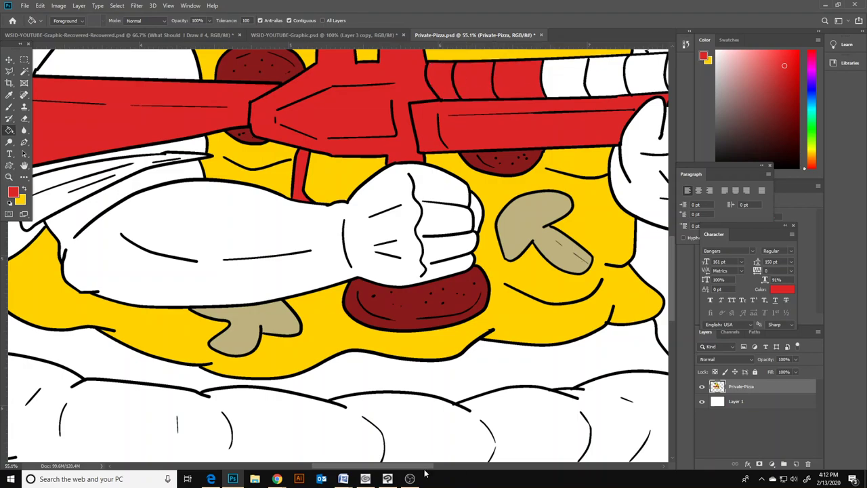
{"action": "scroll", "coordinate": [468, 415], "scroll_direction": "right", "scroll_amount": 5}
{"action": "scroll", "coordinate": [246, 211], "scroll_direction": "up", "scroll_amount": 2}
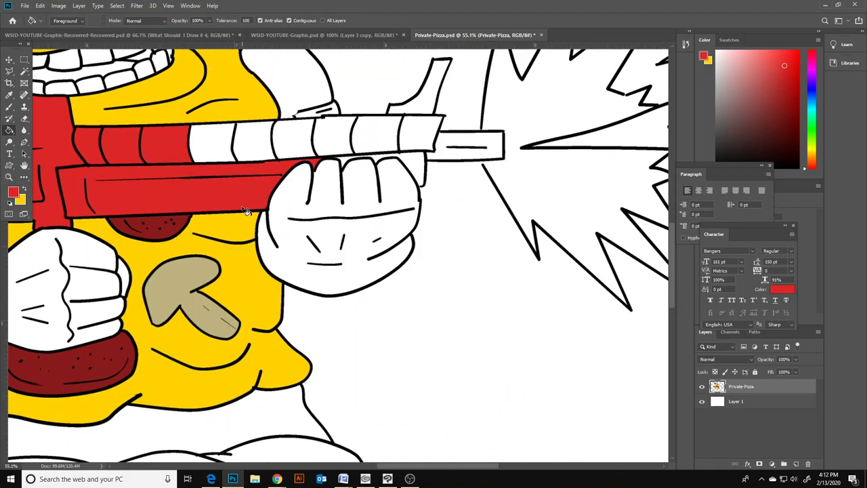
{"action": "left_click", "coordinate": [220, 149]}
{"action": "left_click", "coordinate": [252, 138]}
{"action": "left_click", "coordinate": [309, 137]}
{"action": "left_click", "coordinate": [335, 134]}
{"action": "left_click", "coordinate": [381, 132]}
{"action": "left_click", "coordinate": [410, 127]}
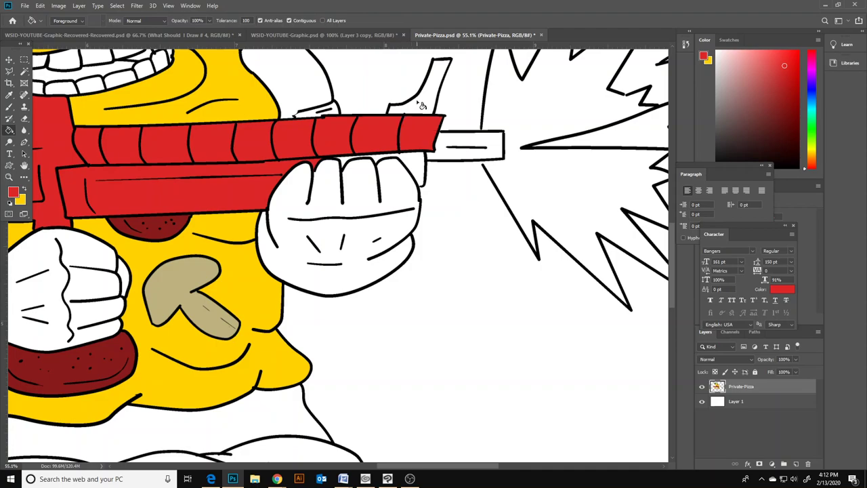
- Fill the gun's front sight, barrel tip and the small piece beside the supporting hand with bright red
{"action": "left_click", "coordinate": [416, 102]}
{"action": "left_click", "coordinate": [411, 155]}
{"action": "left_click", "coordinate": [452, 148]}
{"action": "scroll", "coordinate": [448, 204], "scroll_direction": "up", "scroll_amount": 2}
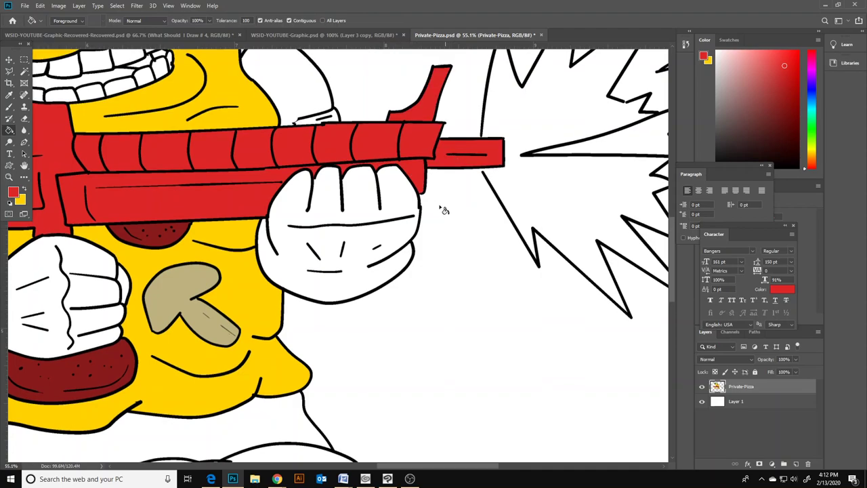
- Sample the helmet's green and fill the shoulder, the rolled sleeve cuff and the sleeve area beneath the gun stock
{"action": "scroll", "coordinate": [224, 141], "scroll_direction": "up", "scroll_amount": 2}
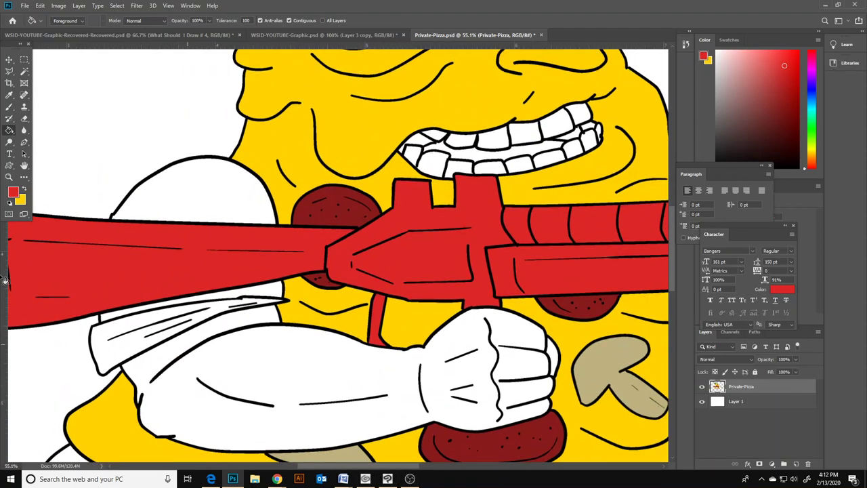
{"action": "scroll", "coordinate": [236, 177], "scroll_direction": "up", "scroll_amount": 4}
{"action": "scroll", "coordinate": [236, 173], "scroll_direction": "up", "scroll_amount": 4}
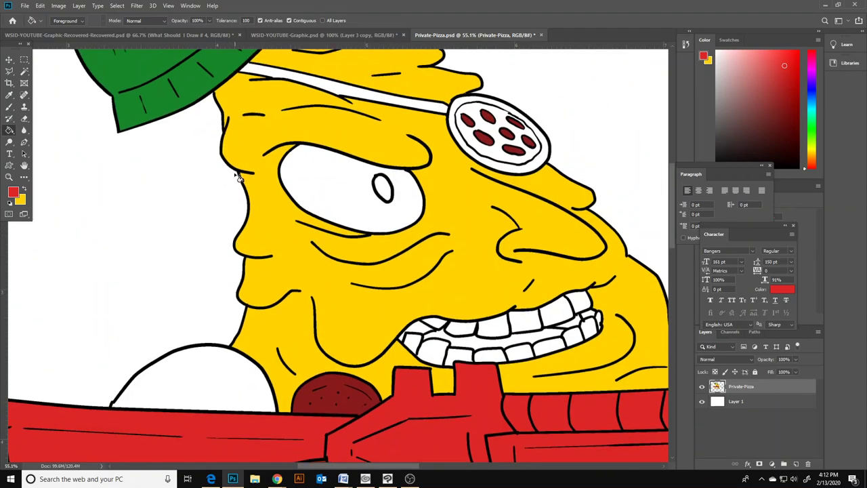
{"action": "left_click", "coordinate": [9, 95]}
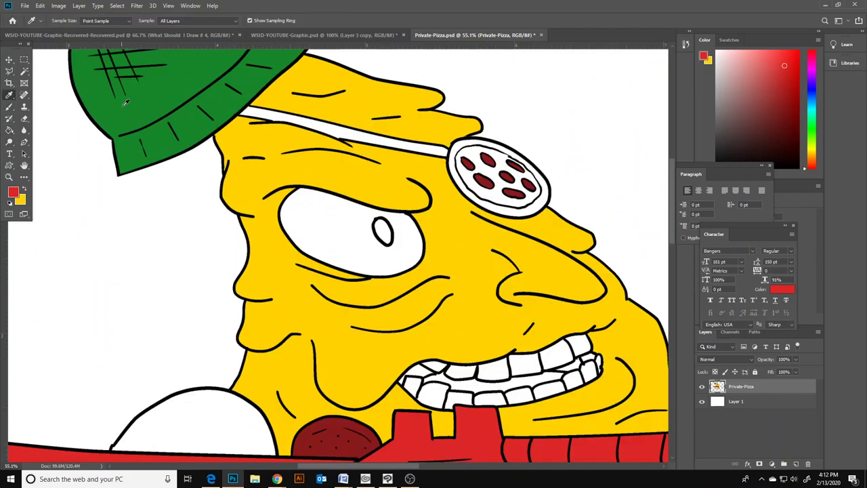
{"action": "left_click", "coordinate": [149, 116]}
{"action": "scroll", "coordinate": [176, 149], "scroll_direction": "down", "scroll_amount": 5}
{"action": "key", "text": "g"}
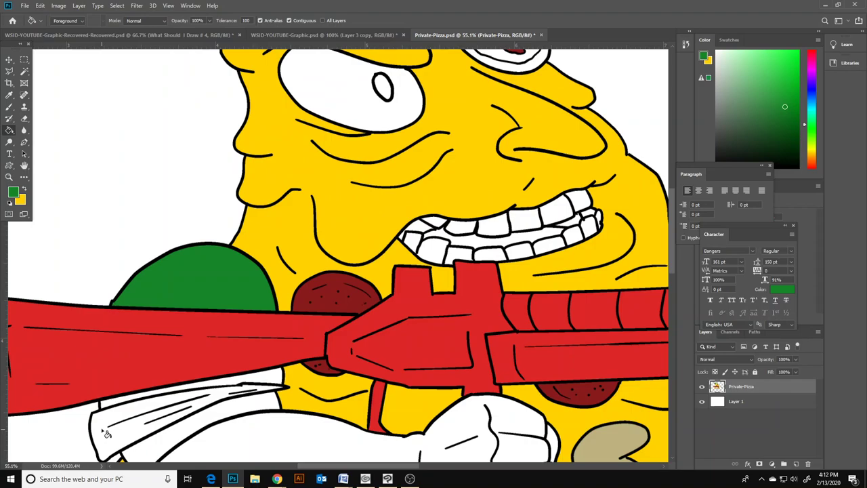
{"action": "left_click", "coordinate": [105, 431]}
{"action": "left_click", "coordinate": [269, 375]}
- Sample the pepperoni's dark red, lighten it to a muted red and fill the eyepatch strap across the forehead
{"action": "scroll", "coordinate": [301, 329], "scroll_direction": "up", "scroll_amount": 5}
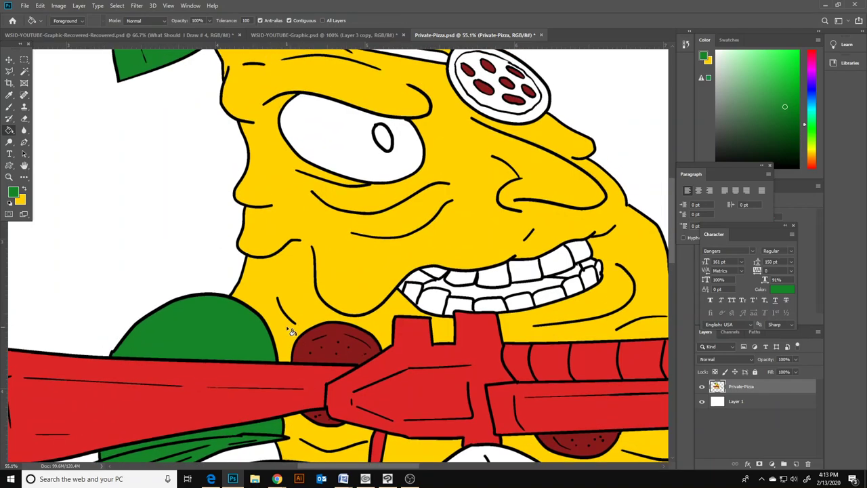
{"action": "left_click", "coordinate": [10, 96]}
{"action": "left_click", "coordinate": [11, 96]}
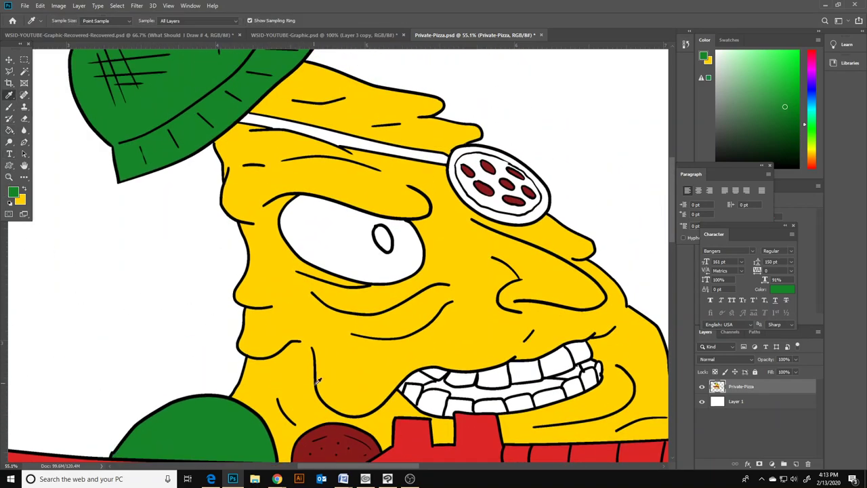
{"action": "left_click", "coordinate": [339, 425]}
{"action": "left_click", "coordinate": [13, 194]}
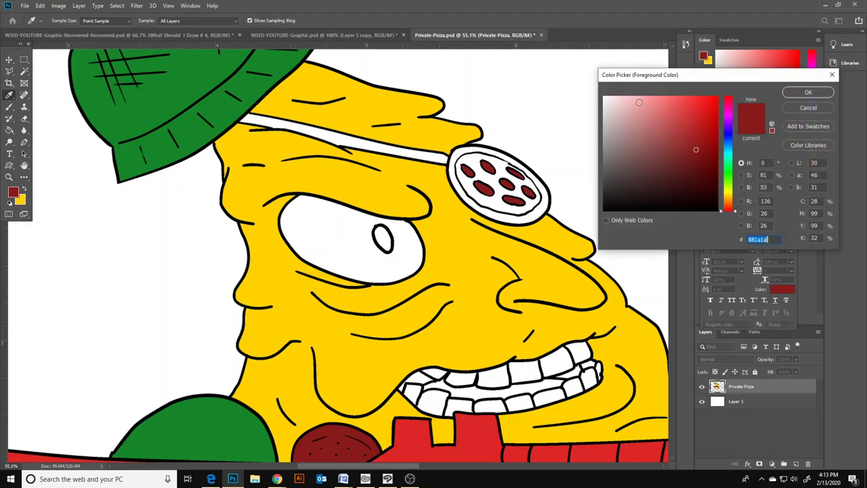
{"action": "left_click", "coordinate": [682, 129]}
{"action": "left_click", "coordinate": [809, 92]}
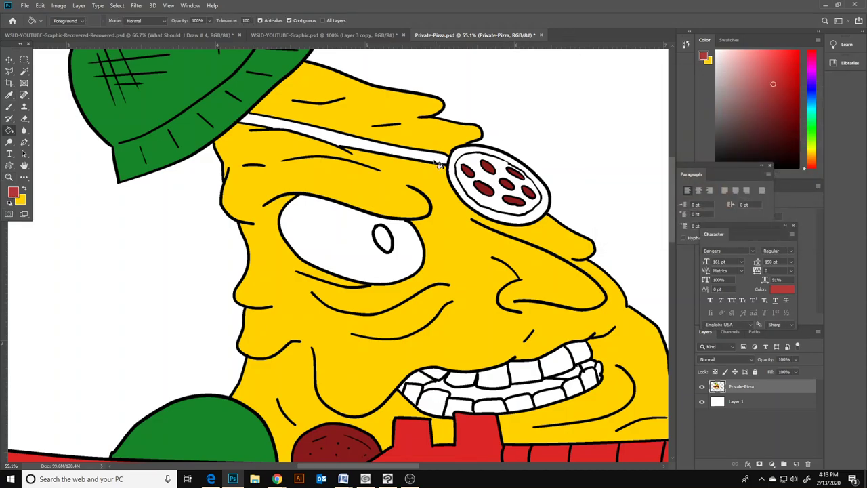
{"action": "left_click", "coordinate": [435, 160]}
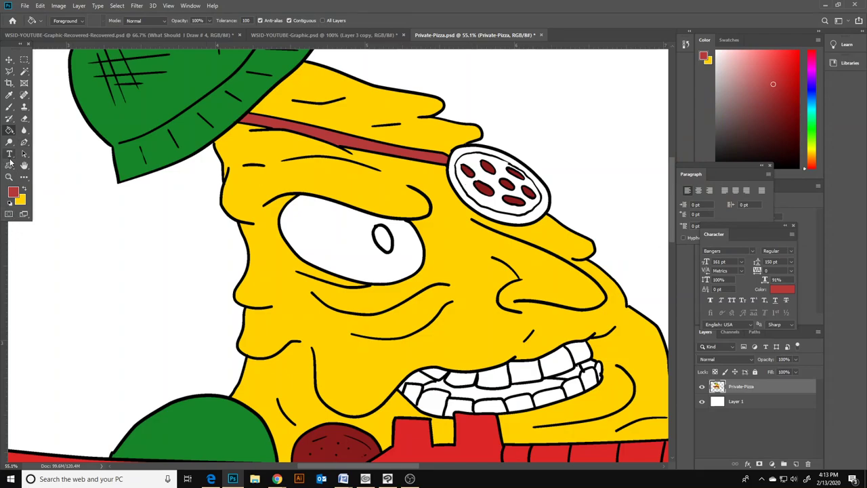
- Try pale yellow (#f3dd78) as the fill for the cheese area of the pizza-shaped eyepatch
{"action": "left_click", "coordinate": [24, 189]}
{"action": "left_click", "coordinate": [13, 194]}
{"action": "left_click_drag", "start_coordinate": [693, 103], "coordinate": [661, 100]}
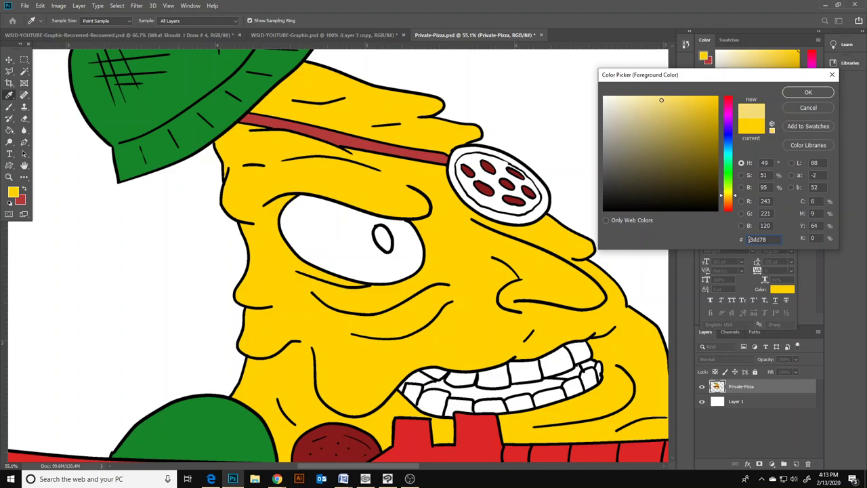
{"action": "left_click", "coordinate": [808, 92]}
{"action": "left_click", "coordinate": [503, 209]}
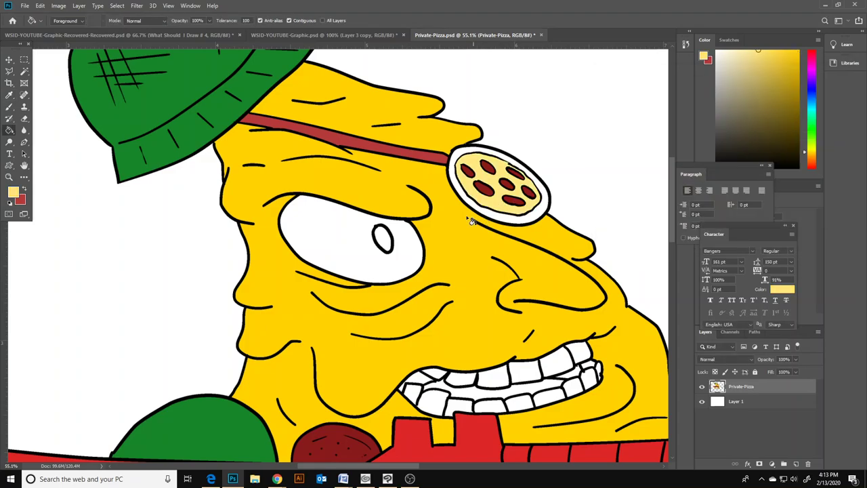
- Set the foreground colour to orange (#ff8400) and fill the cheese area of the pizza-shaped eyepatch
{"action": "left_click", "coordinate": [13, 193]}
{"action": "left_click", "coordinate": [595, 166]}
{"action": "left_click_drag", "start_coordinate": [737, 200], "coordinate": [736, 201]}
{"action": "left_click", "coordinate": [809, 92]}
{"action": "left_click", "coordinate": [502, 203]}
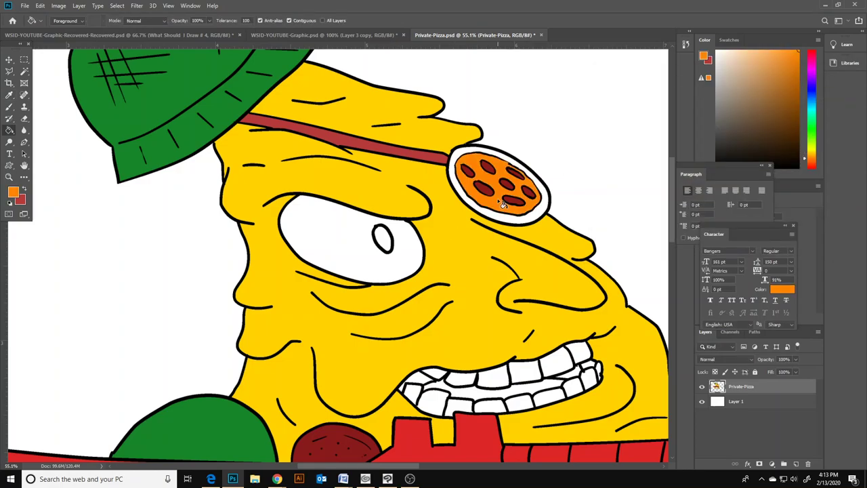
- Set the foreground colour to light brown (#ae8457) and fill the crust ring of the pizza-shaped eyepatch
{"action": "left_click", "coordinate": [15, 194]}
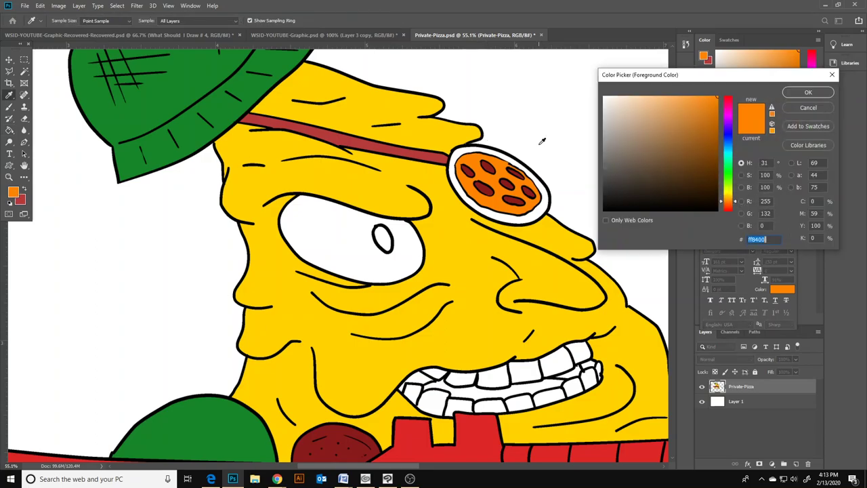
{"action": "left_click_drag", "start_coordinate": [633, 119], "coordinate": [661, 132]}
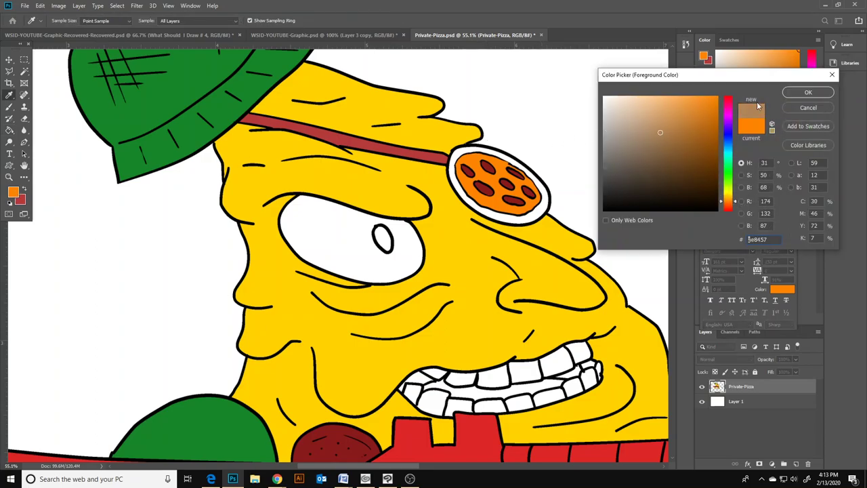
{"action": "left_click", "coordinate": [808, 92]}
{"action": "left_click", "coordinate": [463, 155]}
- Set the foreground colour to pure white (#ffffff)
{"action": "scroll", "coordinate": [557, 271], "scroll_direction": "down", "scroll_amount": 2}
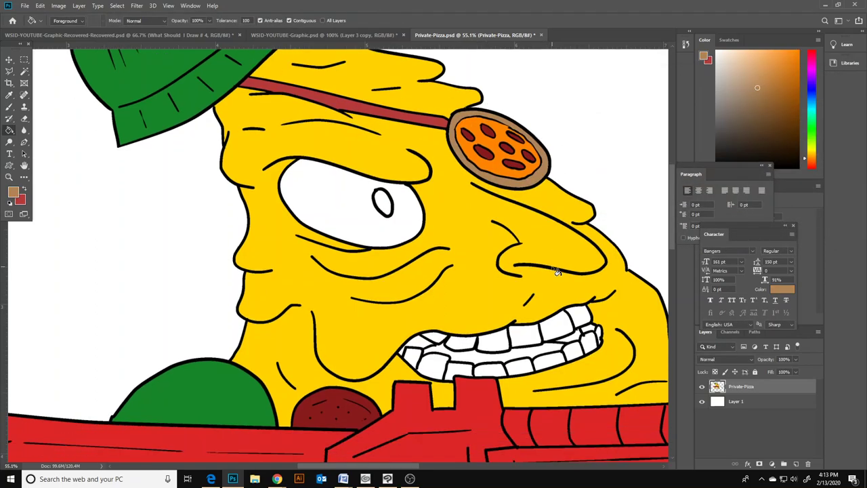
{"action": "scroll", "coordinate": [558, 271], "scroll_direction": "down", "scroll_amount": 2}
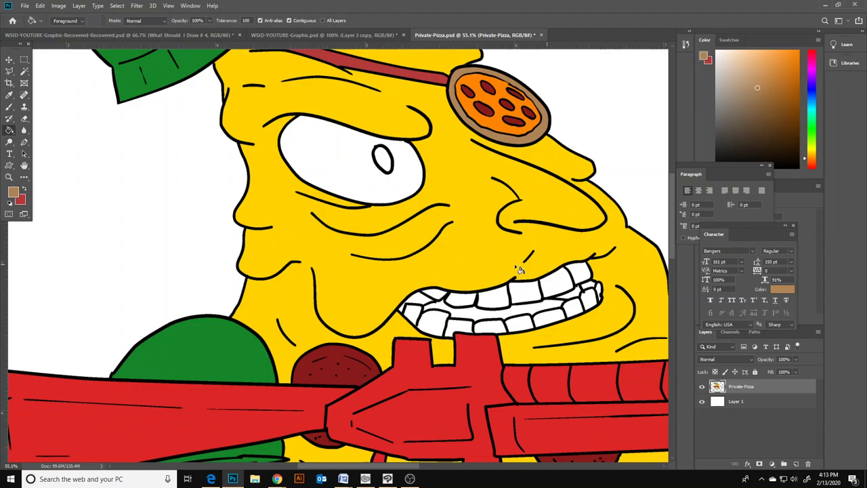
{"action": "left_click", "coordinate": [16, 191]}
{"action": "left_click_drag", "start_coordinate": [635, 129], "coordinate": [595, 90]}
{"action": "left_click", "coordinate": [794, 93]}
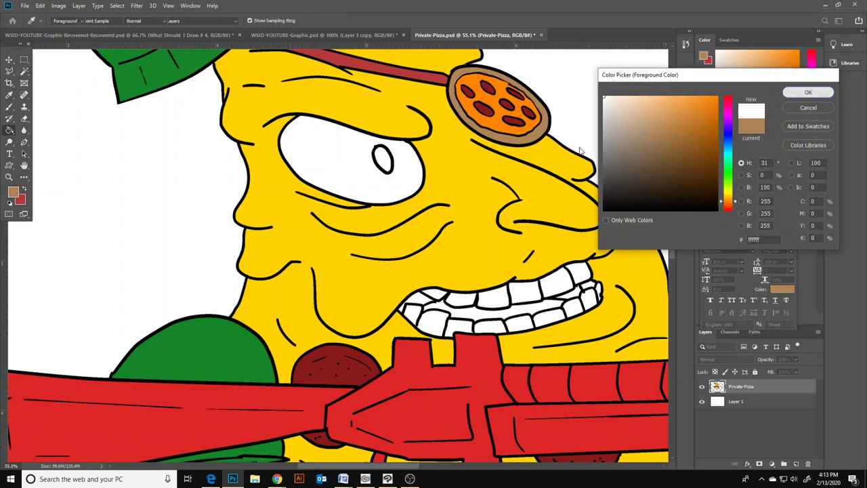
- Fill the eye's pupil and the gaps at both ends of the mouth with black
{"action": "key", "text": "Return"}
{"action": "left_click", "coordinate": [12, 193]}
{"action": "left_click_drag", "start_coordinate": [637, 135], "coordinate": [596, 211]}
{"action": "left_click", "coordinate": [817, 93]}
{"action": "left_click", "coordinate": [384, 162]}
{"action": "scroll", "coordinate": [493, 288], "scroll_direction": "down", "scroll_amount": 2}
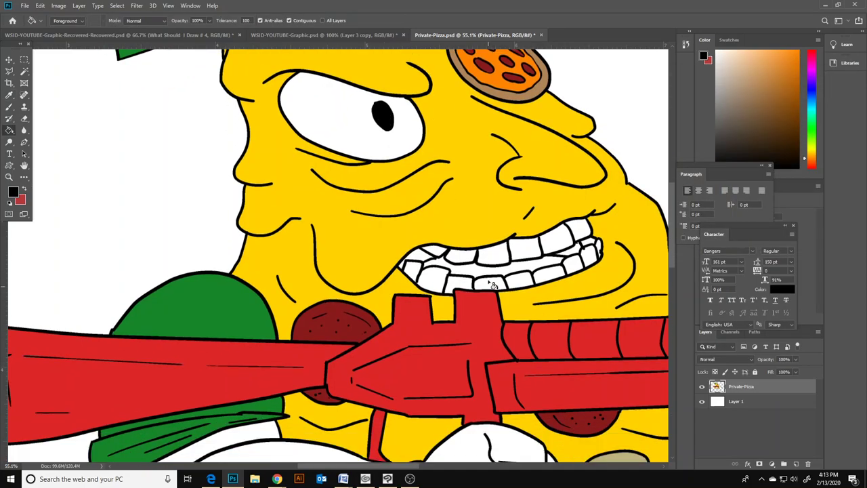
{"action": "left_click", "coordinate": [427, 260]}
{"action": "left_click", "coordinate": [578, 251]}
{"action": "scroll", "coordinate": [87, 240], "scroll_direction": "down", "scroll_amount": 2}
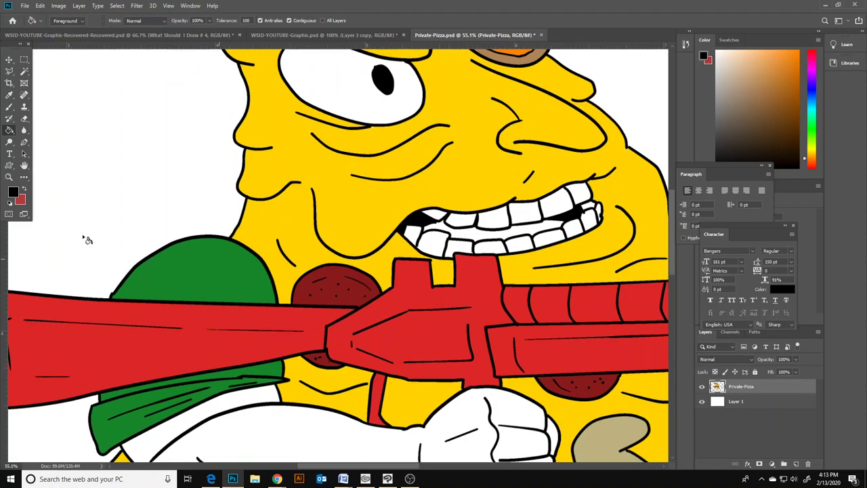
- Set the foreground colour to white, ffffff, for the teeth and toggle Layer 1 off and on to check the fills
{"action": "left_click", "coordinate": [13, 192]}
{"action": "type", "text": "ffffff"}
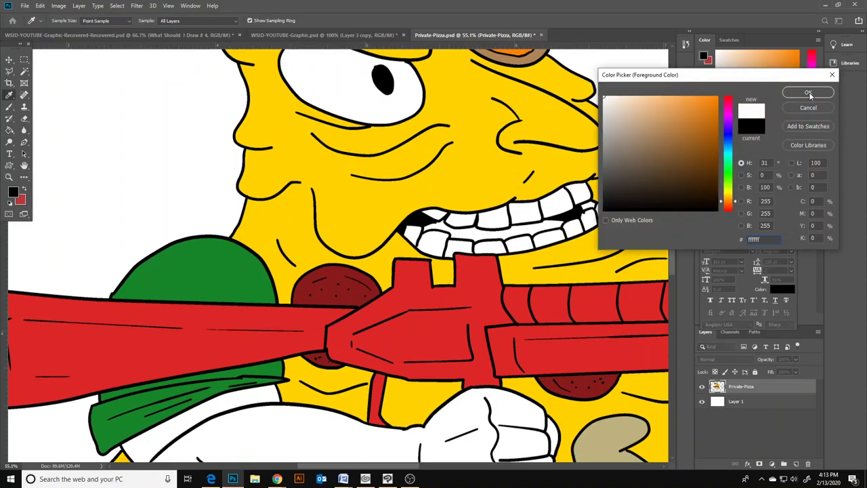
{"action": "left_click", "coordinate": [809, 93]}
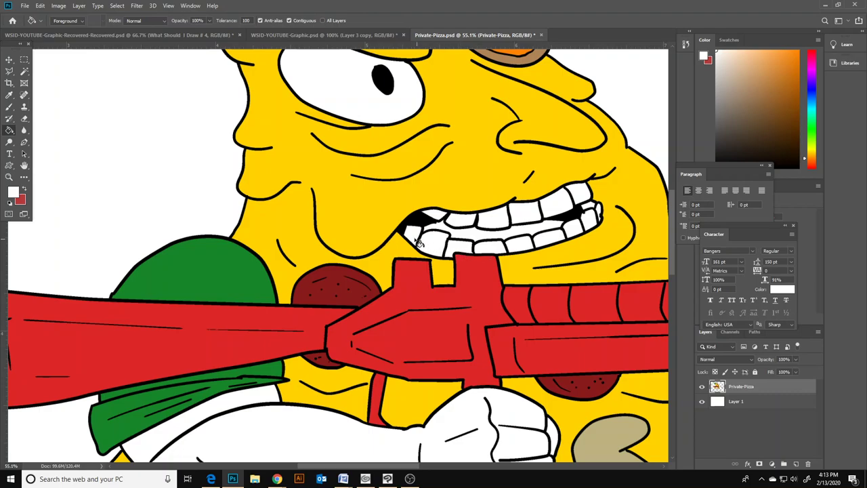
{"action": "left_click", "coordinate": [702, 402]}
{"action": "left_click", "coordinate": [703, 403]}
- Fill the tongue between the rows of teeth with light pink, ebaadf
{"action": "left_click", "coordinate": [16, 195]}
{"action": "left_click", "coordinate": [728, 113]}
{"action": "left_click", "coordinate": [632, 96]}
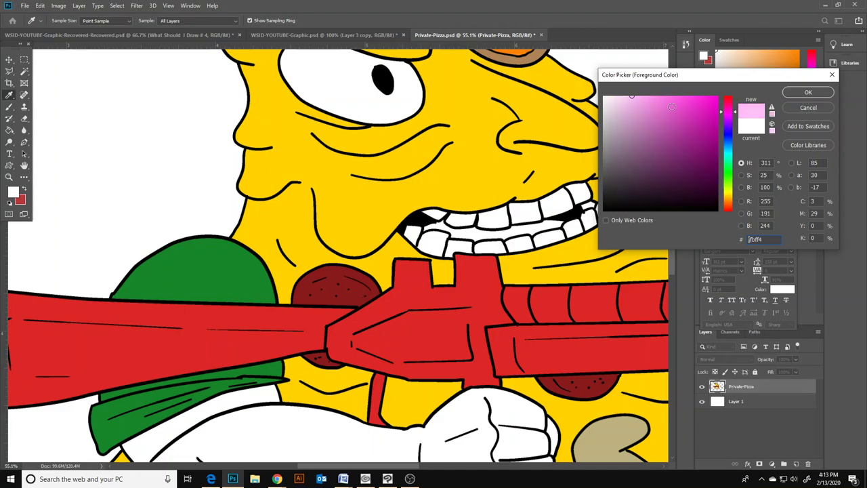
{"action": "left_click", "coordinate": [635, 105]}
{"action": "left_click", "coordinate": [807, 92]}
{"action": "left_click", "coordinate": [549, 235]}
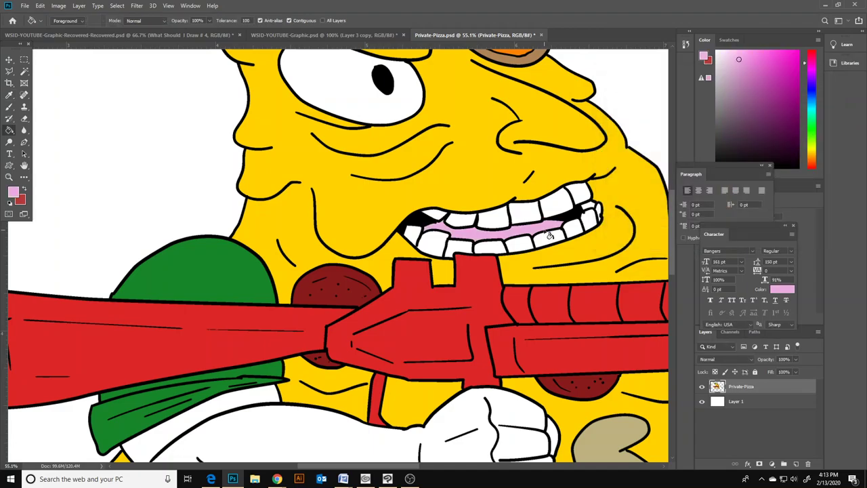
- Set the foreground colour to pure white for the white of the eye
{"action": "scroll", "coordinate": [521, 269], "scroll_direction": "up", "scroll_amount": 2}
{"action": "left_click", "coordinate": [13, 194]}
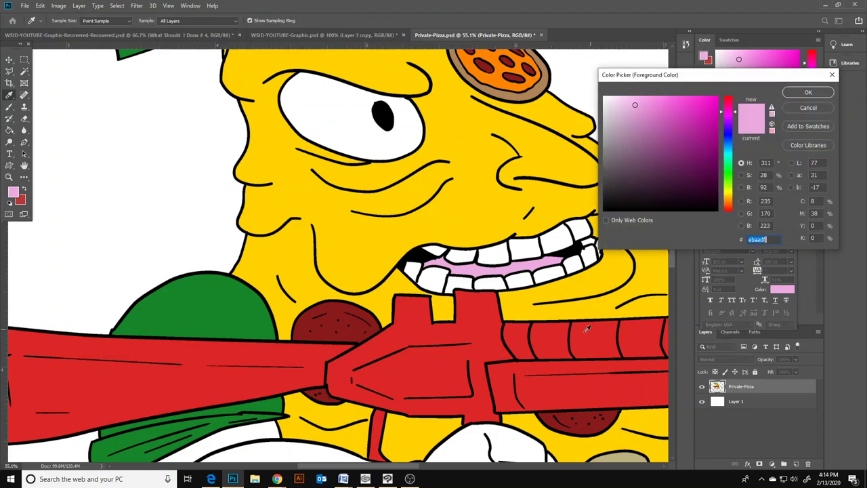
{"action": "left_click_drag", "start_coordinate": [654, 117], "coordinate": [589, 90]}
{"action": "left_click", "coordinate": [808, 93]}
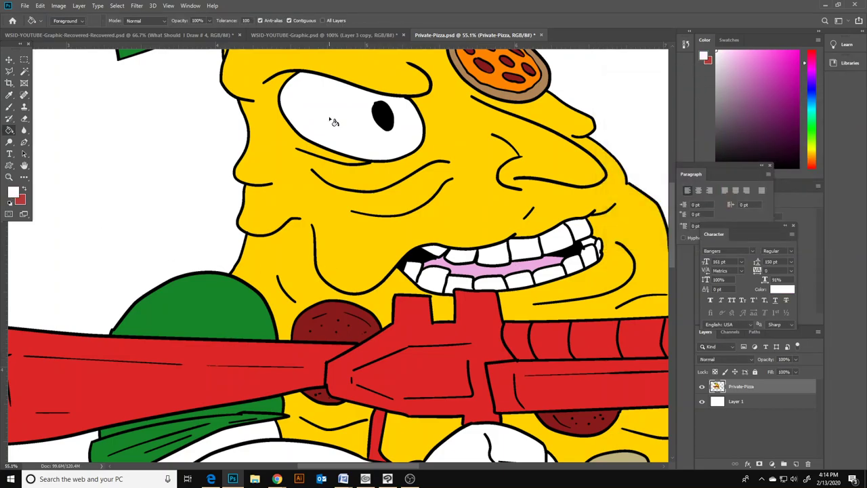
- Fill the character's arm and both hands with a peach skin tone, f9cab3
{"action": "scroll", "coordinate": [459, 296], "scroll_direction": "down", "scroll_amount": 8}
{"action": "left_click", "coordinate": [12, 194]}
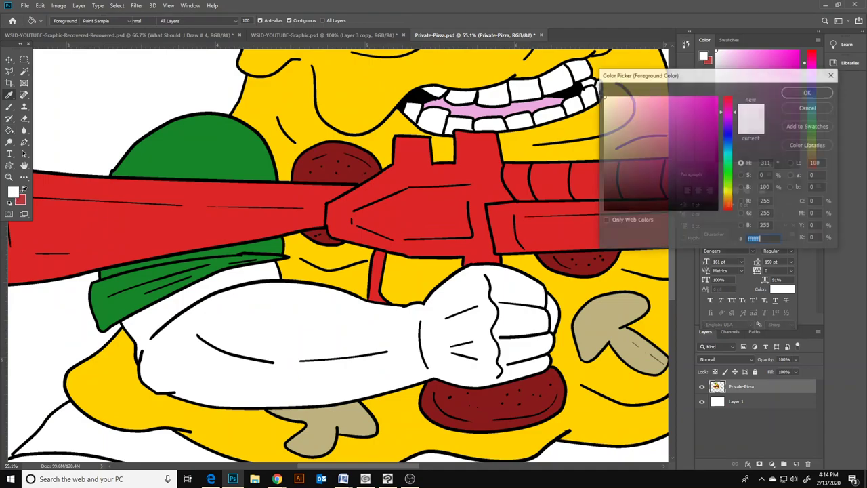
{"action": "left_click", "coordinate": [729, 194]}
{"action": "left_click_drag", "start_coordinate": [644, 111], "coordinate": [636, 99]}
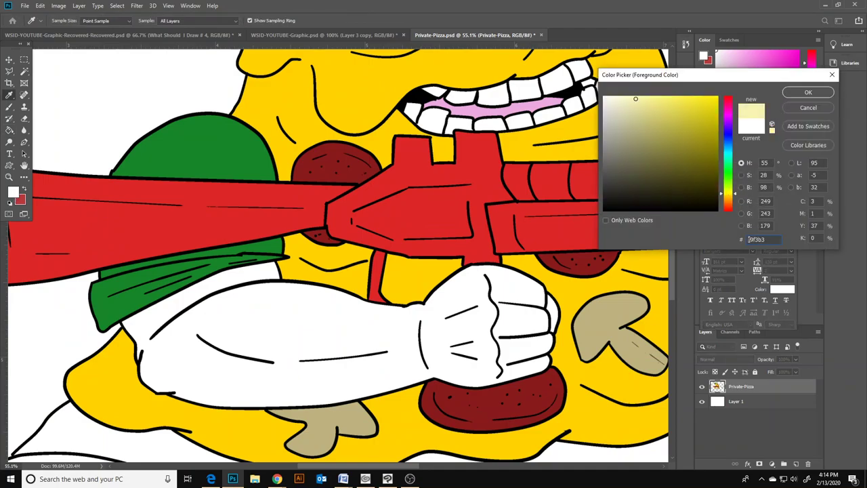
{"action": "left_click_drag", "start_coordinate": [728, 196], "coordinate": [728, 206]}
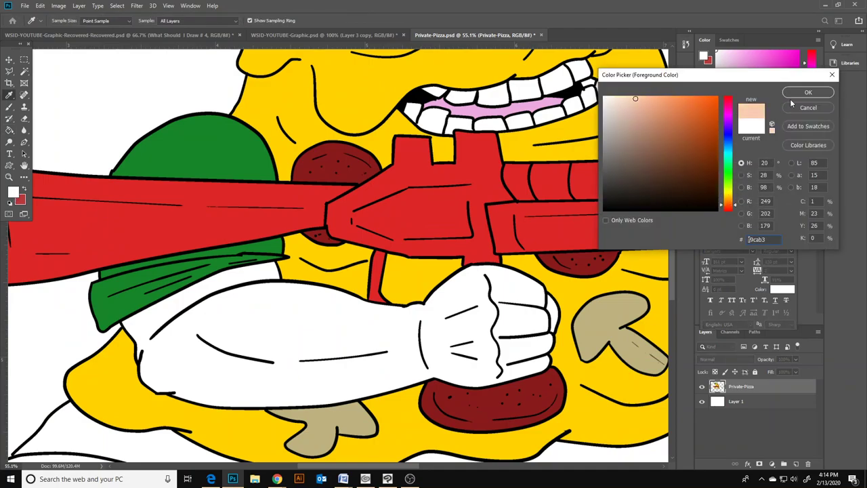
{"action": "left_click", "coordinate": [808, 93]}
{"action": "left_click", "coordinate": [275, 305]}
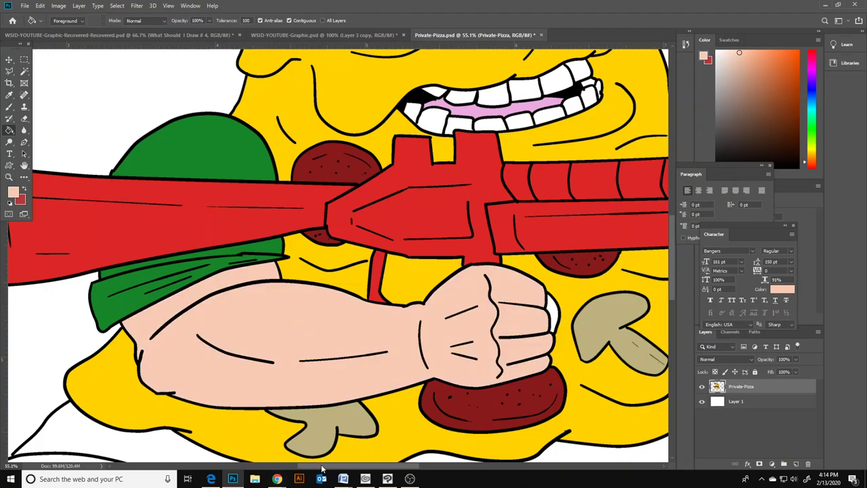
{"action": "left_click_drag", "start_coordinate": [323, 469], "coordinate": [347, 469]}
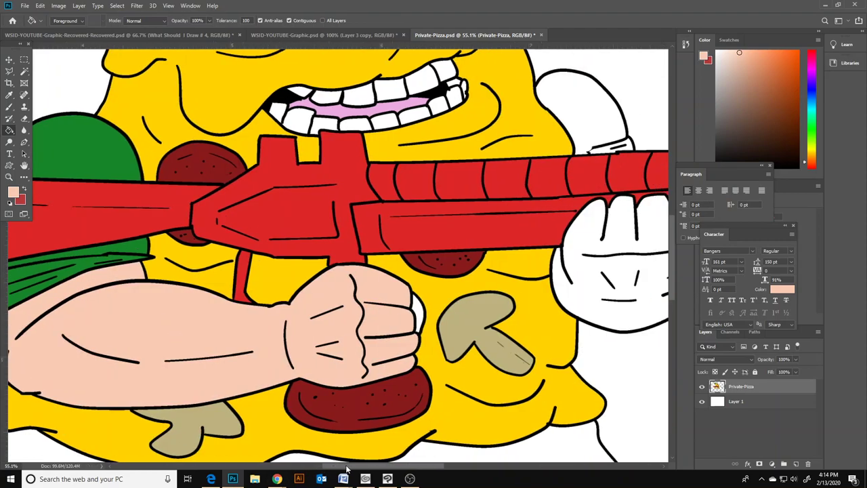
{"action": "left_click", "coordinate": [583, 284]}
- Sample the green of the near sleeve and fill the sleeve and cuff on the far shoulder with it
{"action": "left_click", "coordinate": [8, 96]}
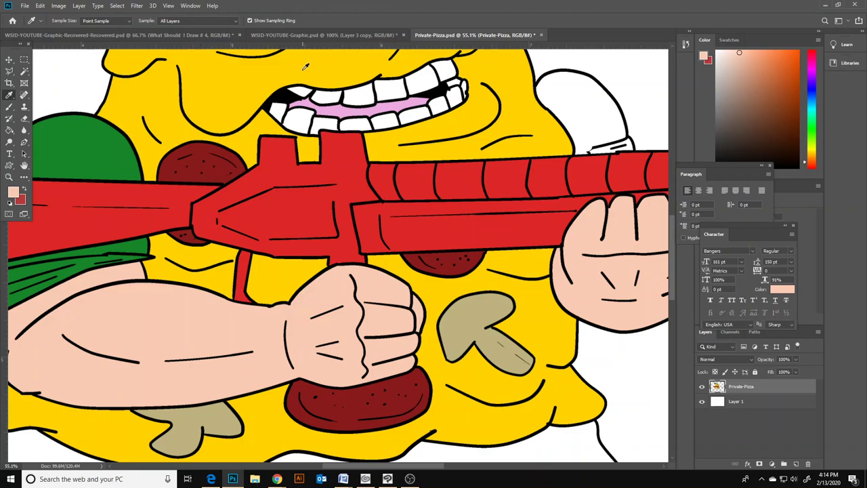
{"action": "left_click", "coordinate": [88, 123]}
{"action": "key", "text": "g"}
{"action": "left_click", "coordinate": [598, 127]}
{"action": "left_click", "coordinate": [610, 147]}
- Fill the sauce band between the cheese and the crust with a medium red
{"action": "scroll", "coordinate": [525, 251], "scroll_direction": "down", "scroll_amount": 5}
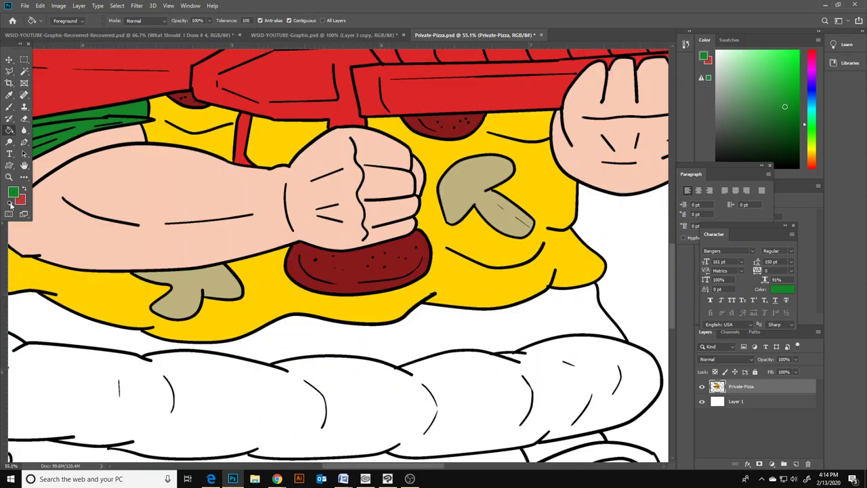
{"action": "left_click", "coordinate": [13, 193]}
{"action": "left_click", "coordinate": [724, 99]}
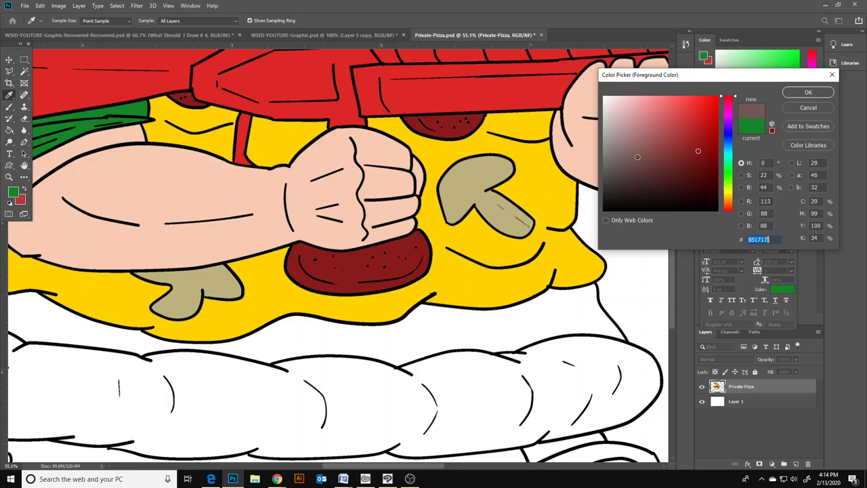
{"action": "left_click", "coordinate": [700, 127]}
{"action": "left_click", "coordinate": [808, 92]}
{"action": "key", "text": "g"}
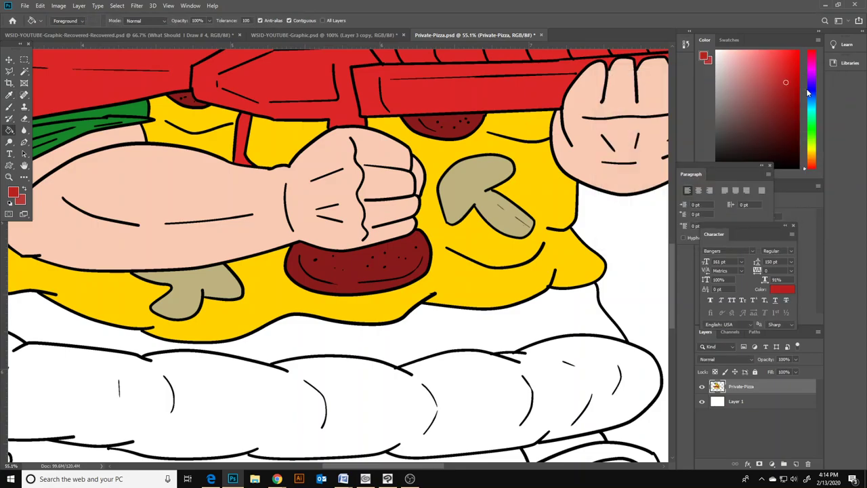
{"action": "left_click", "coordinate": [513, 326]}
- Fill the pizza crust with light orange, f1a554
{"action": "scroll", "coordinate": [450, 411], "scroll_direction": "down", "scroll_amount": 3}
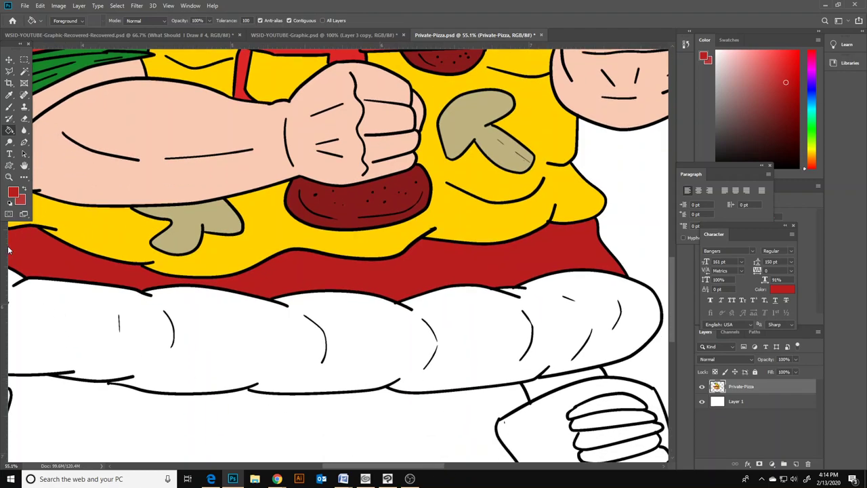
{"action": "left_click", "coordinate": [12, 192]}
{"action": "left_click", "coordinate": [730, 194]}
{"action": "mouse_move", "coordinate": [627, 99]}
{"action": "left_mouse_down"}
{"action": "mouse_move", "coordinate": [676, 108]}
{"action": "mouse_move", "coordinate": [647, 105]}
{"action": "mouse_move", "coordinate": [658, 118]}
{"action": "left_mouse_up"}
{"action": "left_click", "coordinate": [544, 203]}
{"action": "left_click_drag", "start_coordinate": [729, 197], "coordinate": [729, 204]}
{"action": "left_click_drag", "start_coordinate": [658, 105], "coordinate": [684, 102]}
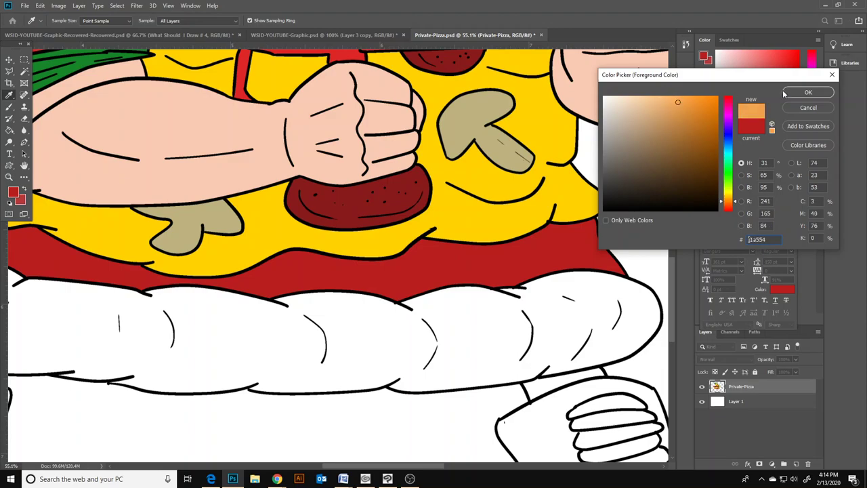
{"action": "left_click", "coordinate": [789, 93]}
{"action": "key", "text": "g"}
{"action": "left_click", "coordinate": [619, 290]}
- Sample the arm's skin tone and fill the visible leg sections above both boots with it
{"action": "left_click", "coordinate": [10, 177]}
{"action": "left_click_drag", "start_coordinate": [261, 339], "coordinate": [237, 343]}
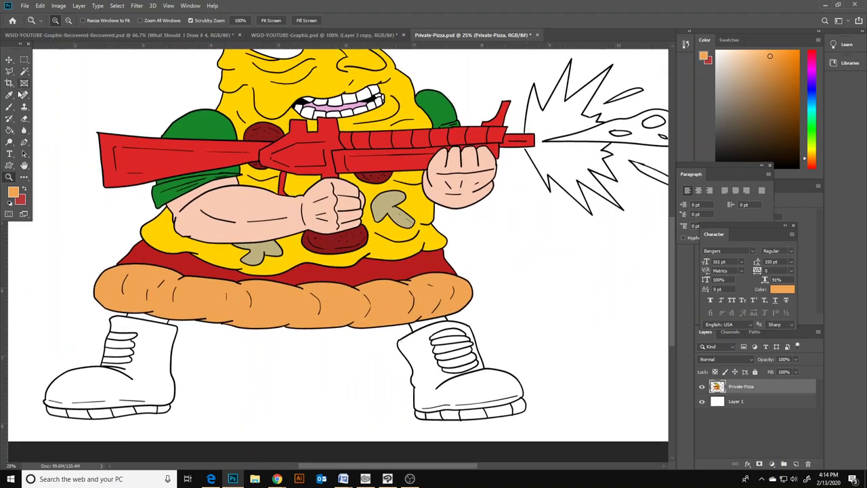
{"action": "left_click", "coordinate": [9, 95]}
{"action": "left_click", "coordinate": [238, 203]}
{"action": "key", "text": "g"}
{"action": "left_click", "coordinate": [149, 319]}
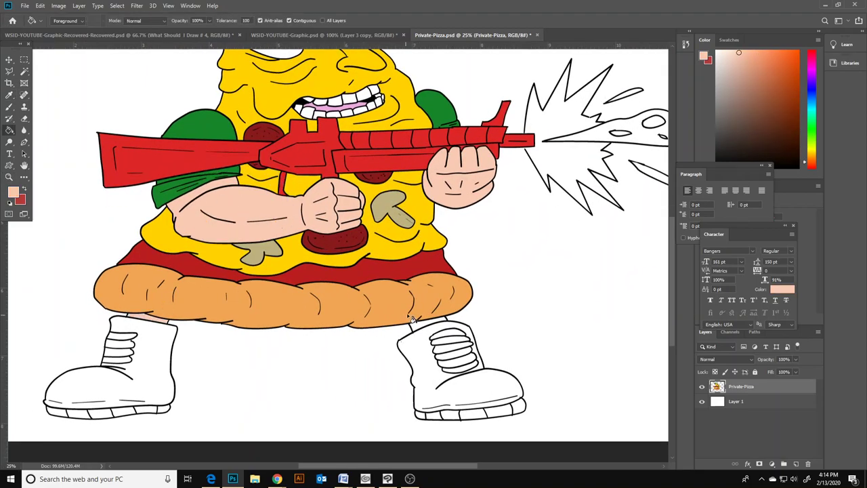
{"action": "left_click", "coordinate": [419, 327]}
- Fill both boots with a neutral dark grey, leaving the laces and soles white
{"action": "left_click", "coordinate": [12, 193]}
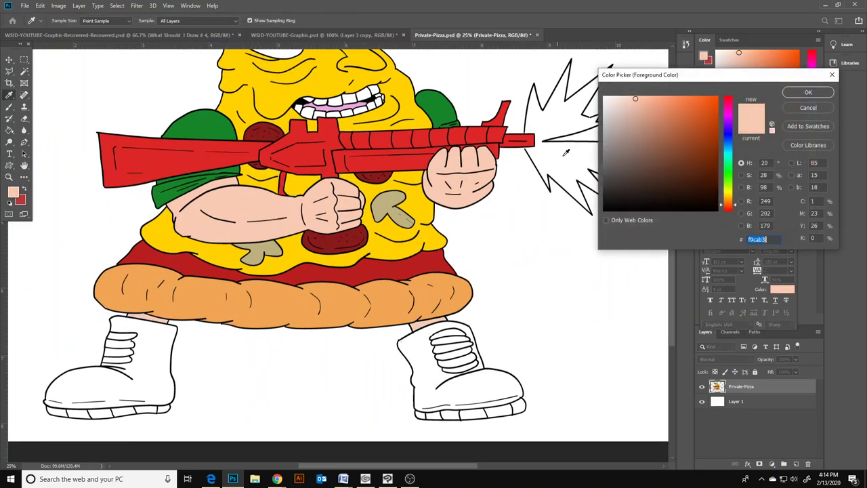
{"action": "left_click_drag", "start_coordinate": [663, 131], "coordinate": [592, 162]}
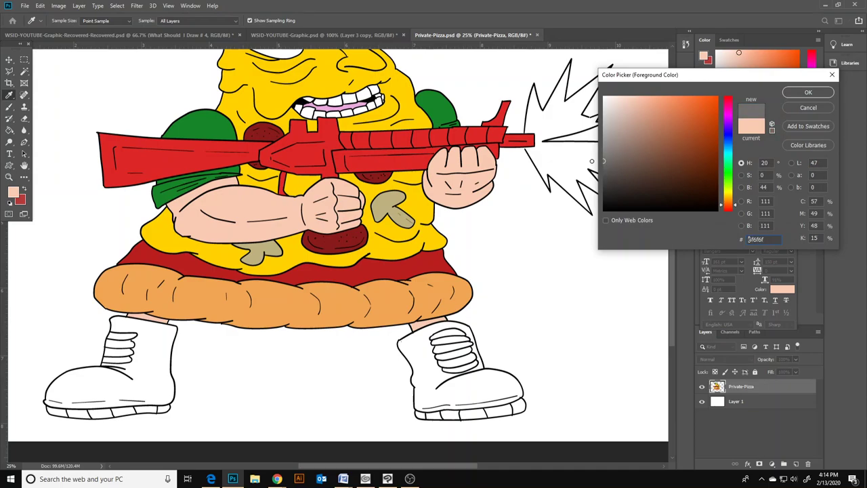
{"action": "left_click", "coordinate": [808, 92]}
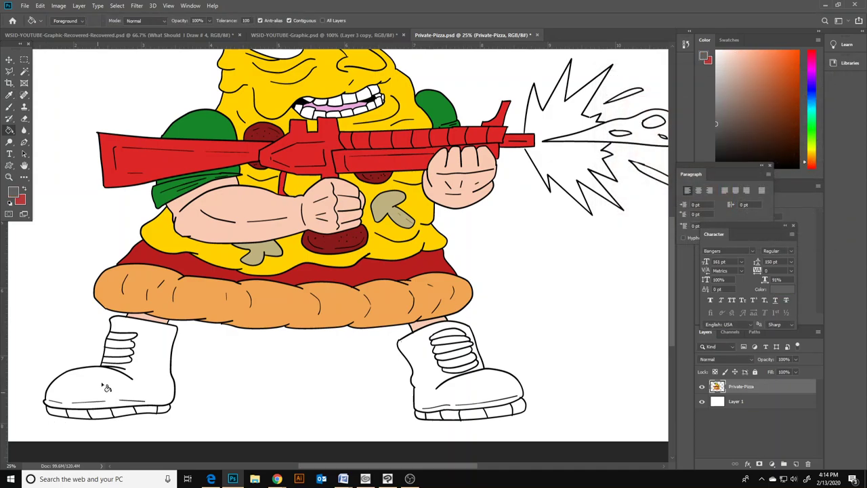
{"action": "left_click", "coordinate": [112, 385]}
{"action": "left_click", "coordinate": [466, 388]}
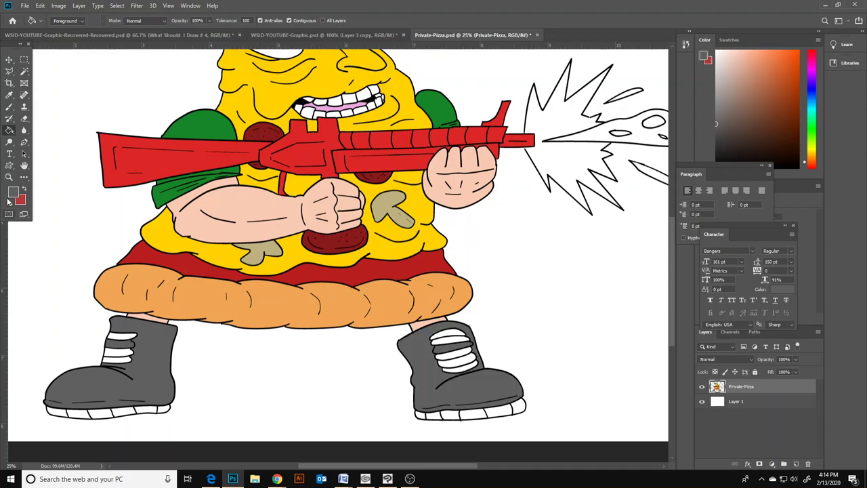
- Set the Brush colour to black, 000000, and touch up the broken outline of the left boot's second lace
{"action": "left_click", "coordinate": [8, 178]}
{"action": "left_click_drag", "start_coordinate": [124, 341], "coordinate": [176, 341]}
{"action": "left_click", "coordinate": [9, 106]}
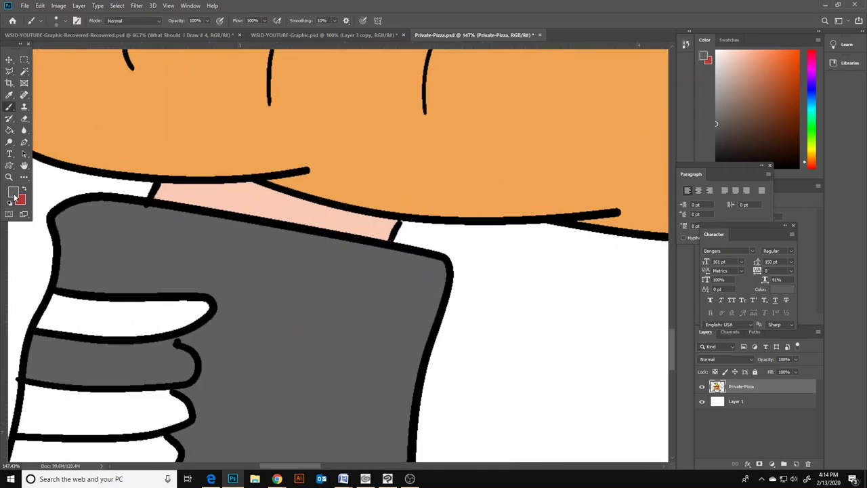
{"action": "left_click", "coordinate": [13, 197]}
{"action": "left_click_drag", "start_coordinate": [605, 185], "coordinate": [583, 227]}
{"action": "left_click", "coordinate": [807, 93]}
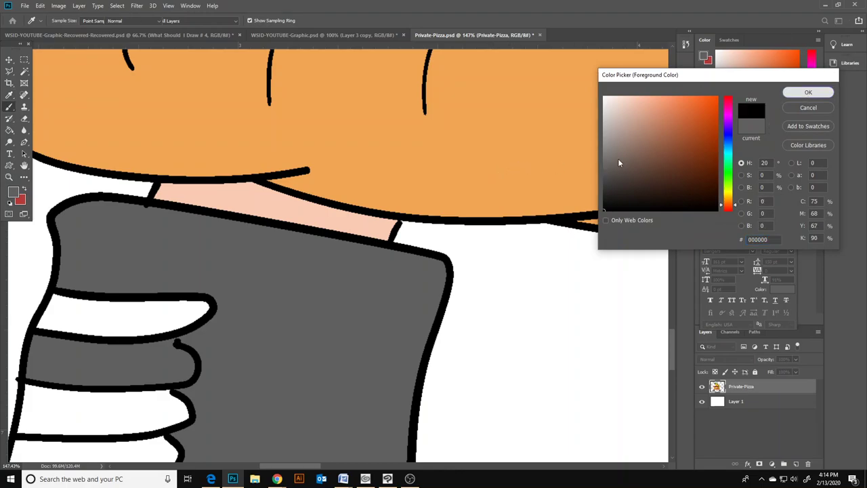
{"action": "key", "text": "Return"}
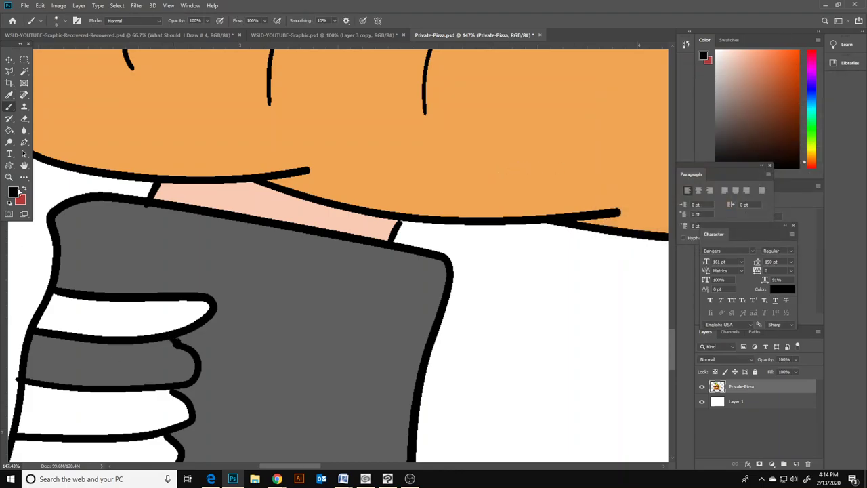
- Sample the boot's grey, darken it to 373737 and fill the left boot's top lace
{"action": "left_click", "coordinate": [8, 95]}
{"action": "left_click", "coordinate": [280, 348]}
{"action": "key", "text": "g"}
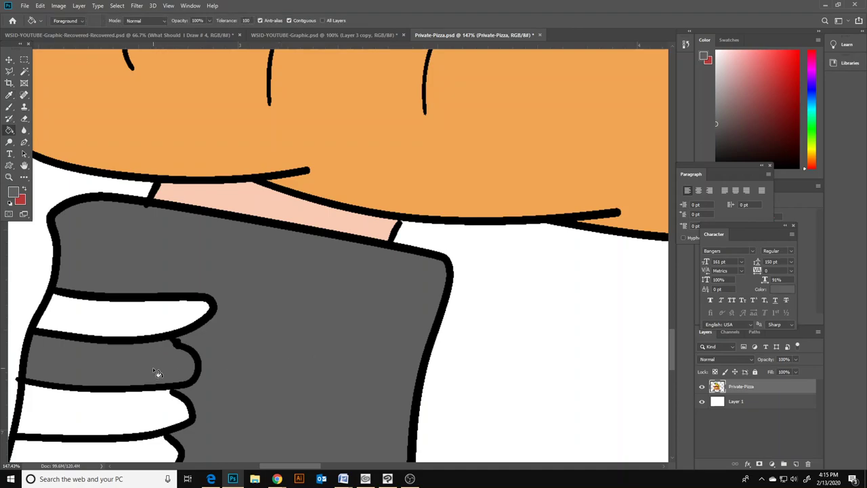
{"action": "scroll", "coordinate": [180, 284], "scroll_direction": "down", "scroll_amount": 2}
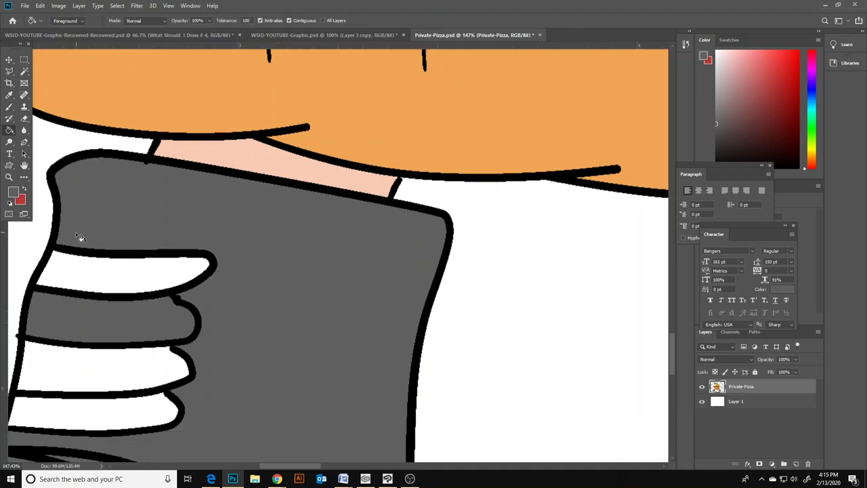
{"action": "left_click", "coordinate": [14, 193]}
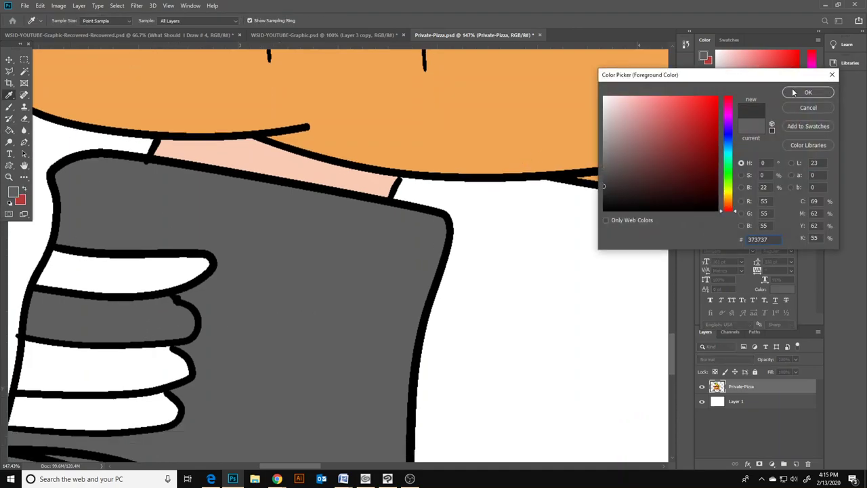
{"action": "left_click", "coordinate": [794, 92]}
{"action": "left_click", "coordinate": [169, 283]}
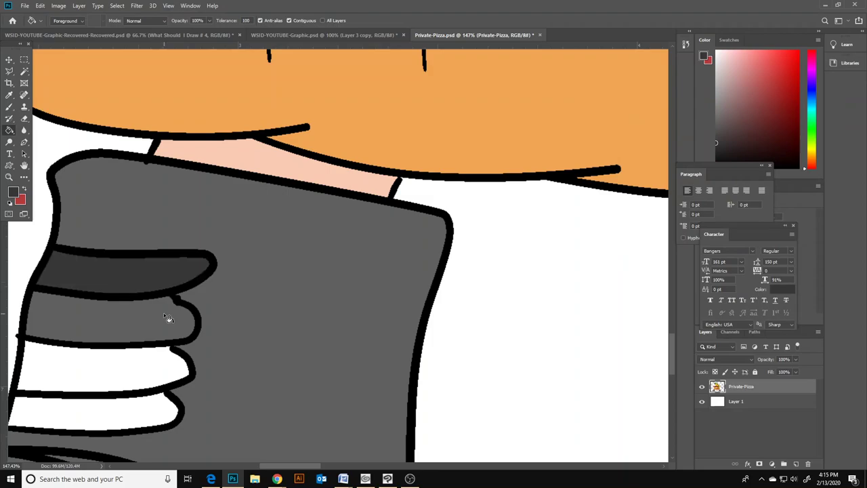
{"action": "left_click", "coordinate": [122, 368]}
{"action": "scroll", "coordinate": [124, 369], "scroll_direction": "down", "scroll_amount": 1}
{"action": "key", "text": "ctrl+z"}
{"action": "key", "text": "ctrl+z"}
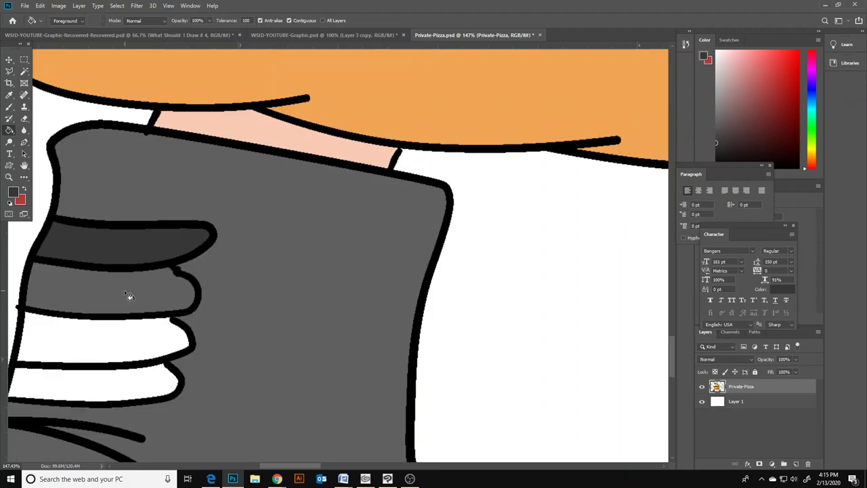
- Fill the left boot's third and fourth laces with the dark grey, undoing the stray fill on the second lace
{"action": "scroll", "coordinate": [125, 297], "scroll_direction": "down", "scroll_amount": 1}
{"action": "left_click", "coordinate": [126, 300]}
{"action": "left_click", "coordinate": [146, 342]}
{"action": "left_click", "coordinate": [160, 260]}
{"action": "key", "text": "ctrl+z"}
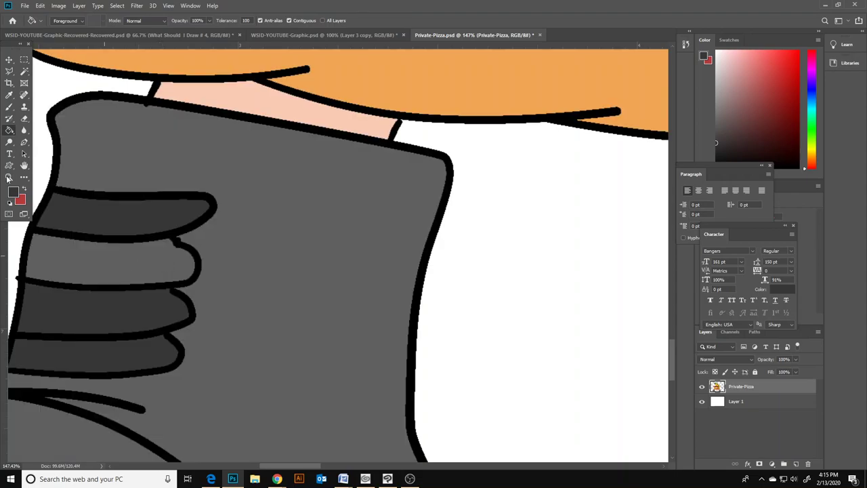
- Lower the Paint Bucket tolerance to 50 and fill the left boot's second lace with the dark grey
{"action": "left_click", "coordinate": [9, 107]}
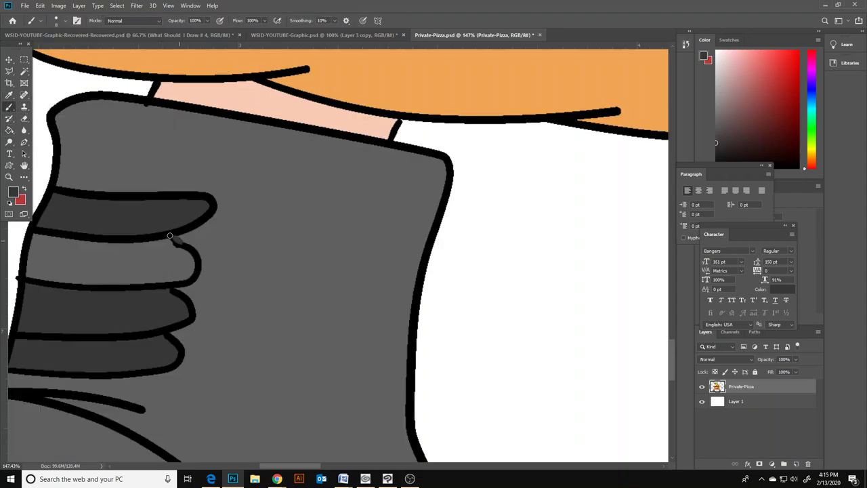
{"action": "key", "text": "ctrl+z"}
{"action": "left_click_drag", "start_coordinate": [308, 467], "coordinate": [286, 466]}
{"action": "left_click", "coordinate": [9, 177]}
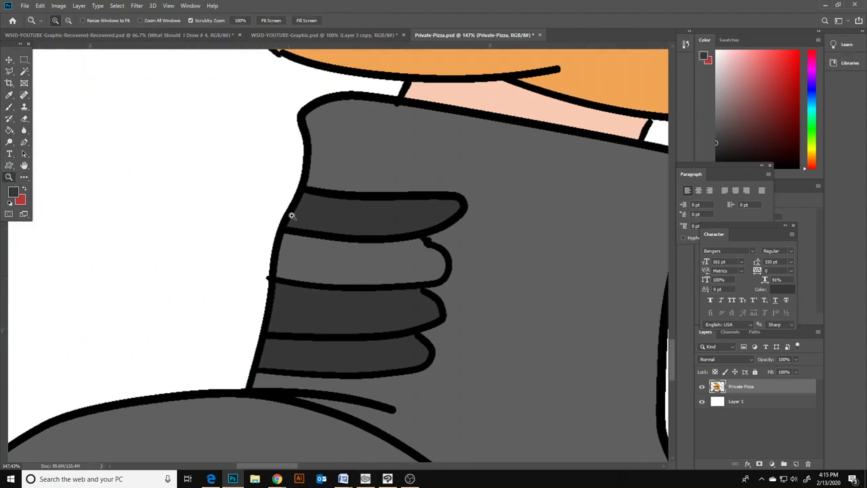
{"action": "left_click_drag", "start_coordinate": [332, 230], "coordinate": [375, 238]}
{"action": "key", "text": "g"}
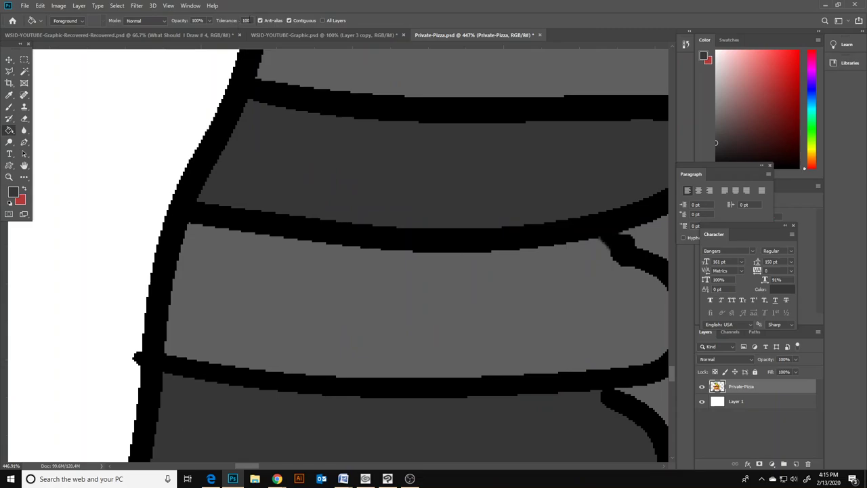
{"action": "left_click", "coordinate": [438, 289]}
{"action": "scroll", "coordinate": [304, 306], "scroll_direction": "down", "scroll_amount": 2}
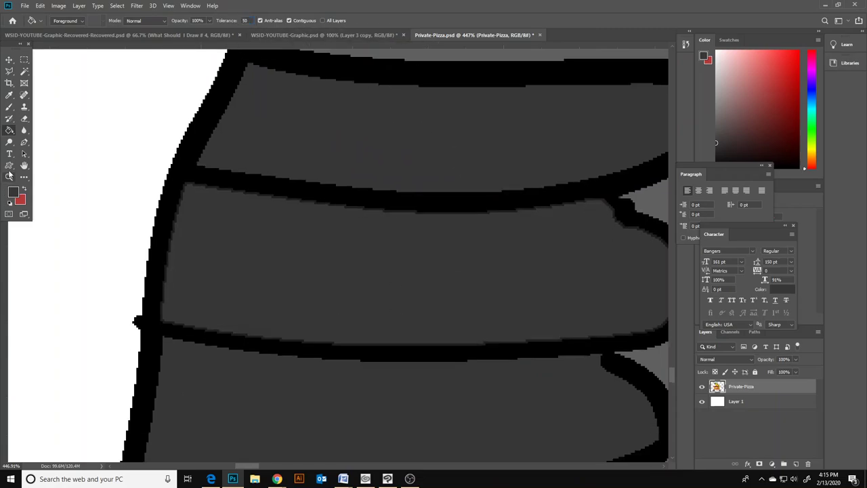
- Fill the right boot's five white laces with the same dark grey
{"action": "left_click", "coordinate": [9, 176]}
{"action": "left_click_drag", "start_coordinate": [356, 230], "coordinate": [324, 230]}
{"action": "scroll", "coordinate": [393, 283], "scroll_direction": "down", "scroll_amount": 4}
{"action": "mouse_move", "coordinate": [274, 469]}
{"action": "left_mouse_down"}
{"action": "mouse_move", "coordinate": [394, 462]}
{"action": "mouse_move", "coordinate": [464, 446]}
{"action": "left_mouse_up"}
{"action": "key", "text": "g"}
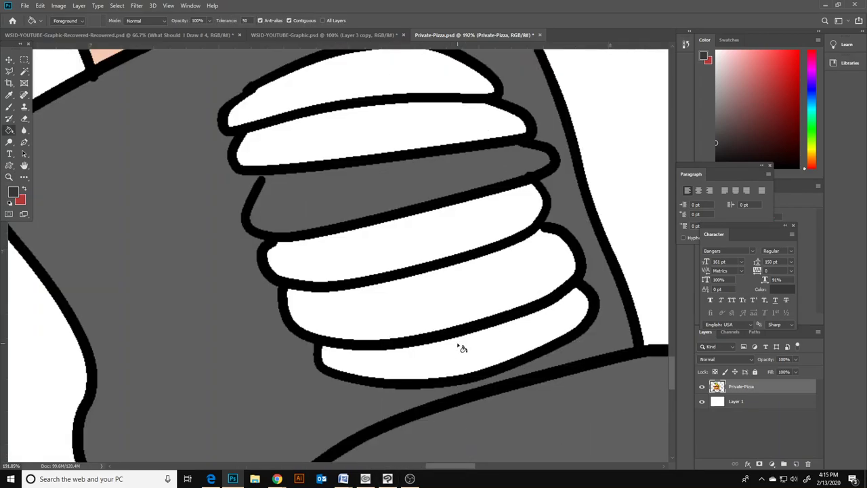
{"action": "left_click", "coordinate": [461, 353]}
{"action": "left_click", "coordinate": [464, 305]}
{"action": "left_click", "coordinate": [468, 261]}
{"action": "left_click", "coordinate": [454, 139]}
{"action": "left_click", "coordinate": [422, 81]}
- Set the Brush colour to black and close the gap in the outline of the right boot's third lace
{"action": "left_click", "coordinate": [9, 106]}
{"action": "left_click", "coordinate": [25, 190]}
{"action": "left_click", "coordinate": [12, 193]}
{"action": "left_click", "coordinate": [578, 227]}
{"action": "left_click", "coordinate": [806, 93]}
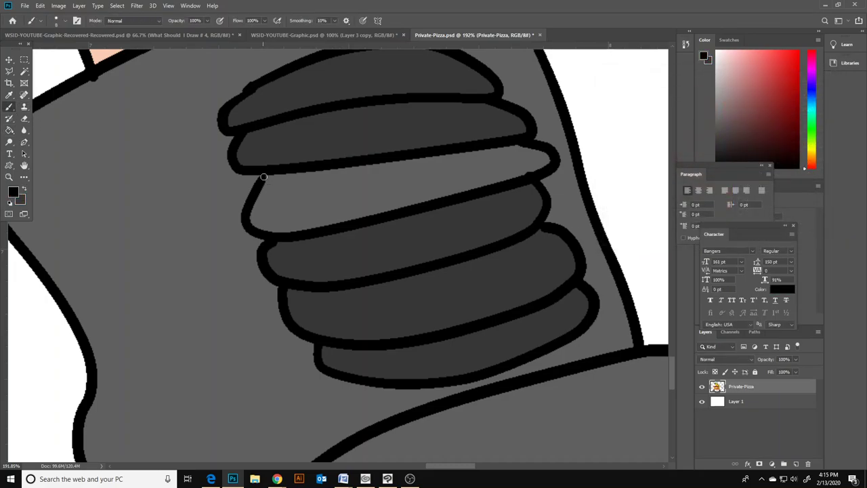
- Sample the dark grey from a filled lace and fill the right boot's third lace with it
{"action": "left_click", "coordinate": [9, 95]}
{"action": "left_click", "coordinate": [280, 131]}
{"action": "left_click", "coordinate": [9, 130]}
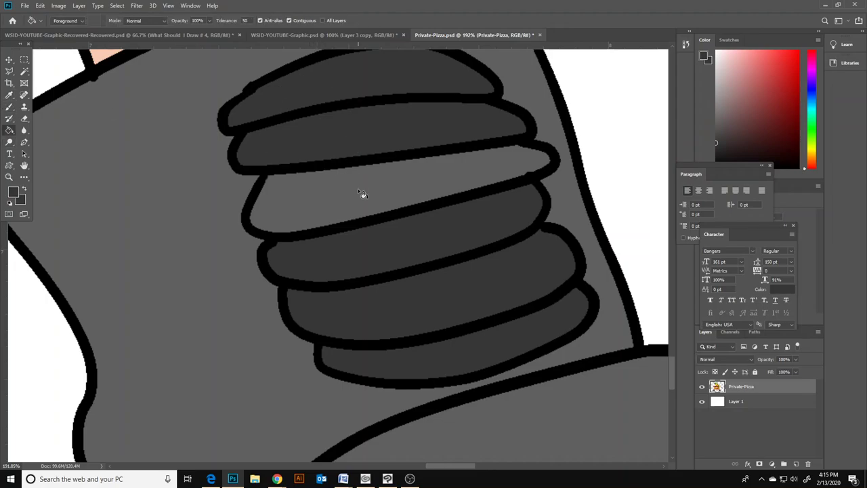
{"action": "left_click", "coordinate": [362, 195]}
- Fill all white sole segments of the right boot with the laces' dark grey
{"action": "left_click", "coordinate": [9, 177]}
{"action": "left_click_drag", "start_coordinate": [289, 260], "coordinate": [244, 274]}
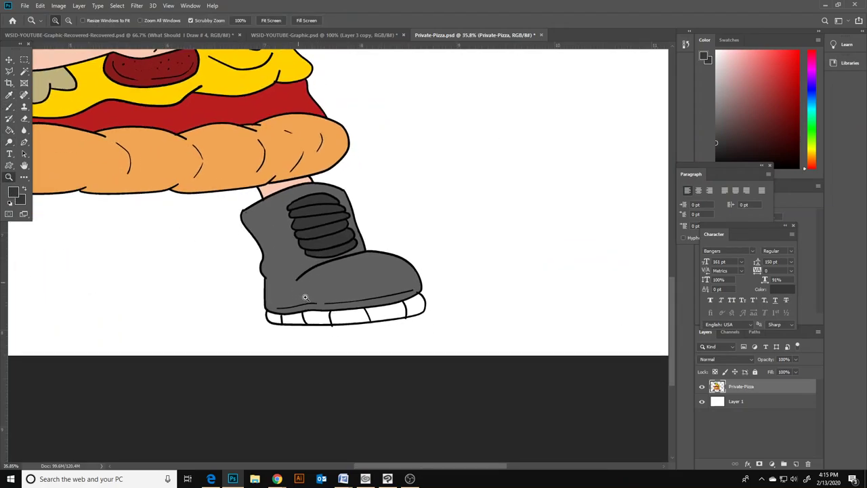
{"action": "key", "text": "g"}
{"action": "left_click", "coordinate": [422, 298]}
{"action": "left_click", "coordinate": [397, 309]}
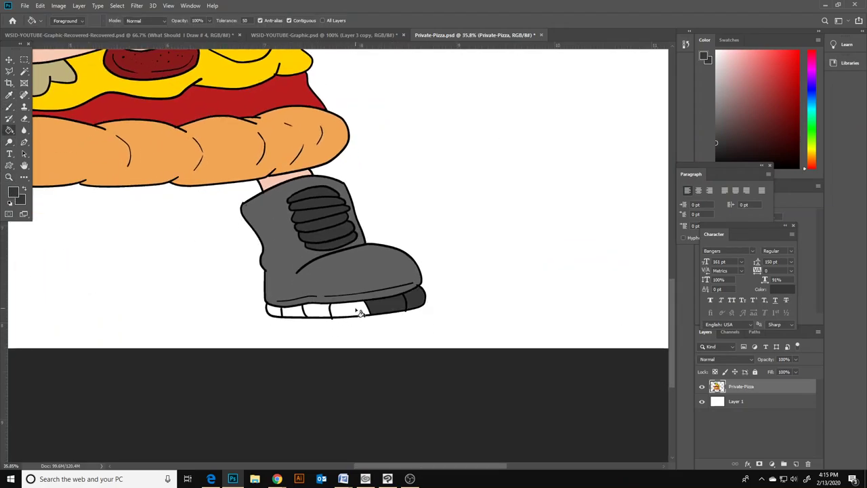
{"action": "left_click", "coordinate": [352, 313]}
{"action": "left_click", "coordinate": [294, 314]}
{"action": "left_click", "coordinate": [272, 313]}
- Fill all white sole segments of the left boot with the same dark grey
{"action": "left_click_drag", "start_coordinate": [430, 466], "coordinate": [359, 466]}
{"action": "left_click", "coordinate": [66, 311]}
{"action": "left_click", "coordinate": [89, 310]}
{"action": "left_click", "coordinate": [121, 311]}
{"action": "left_click", "coordinate": [154, 309]}
{"action": "left_click", "coordinate": [190, 305]}
{"action": "left_click", "coordinate": [219, 307]}
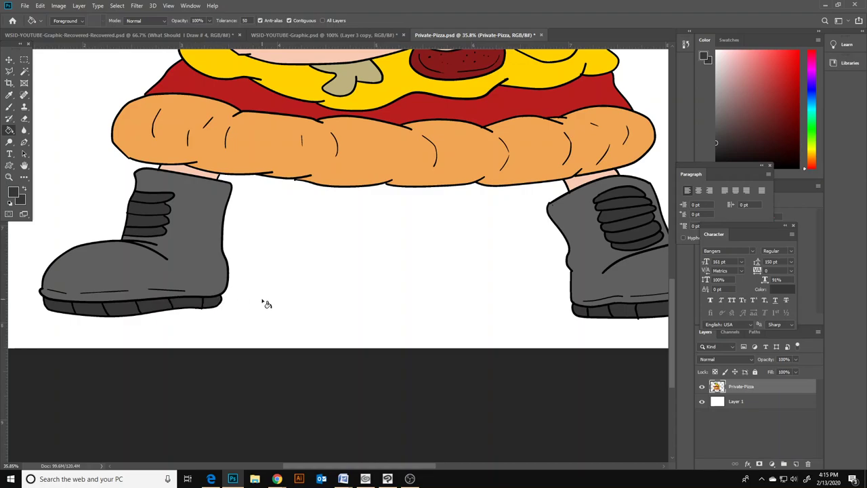
{"action": "scroll", "coordinate": [276, 296], "scroll_direction": "up", "scroll_amount": 3}
{"action": "scroll", "coordinate": [378, 318], "scroll_direction": "up", "scroll_amount": 4}
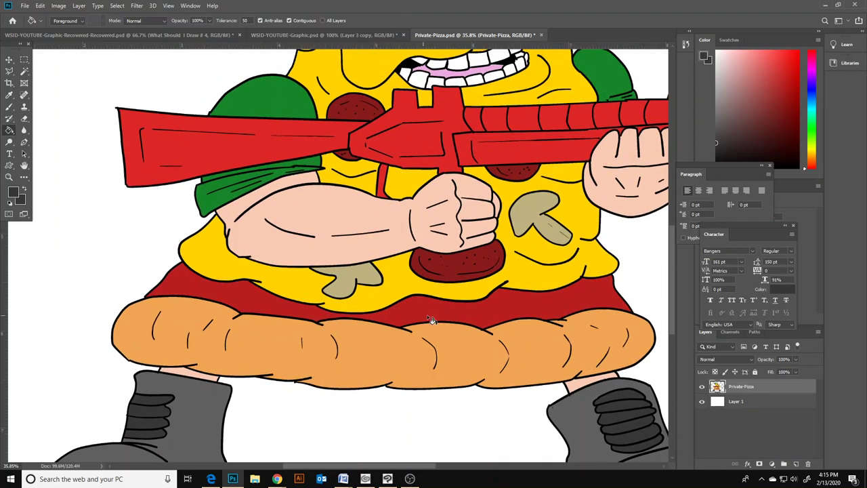
{"action": "key", "text": "v"}
{"action": "scroll", "coordinate": [329, 133], "scroll_direction": "up", "scroll_amount": 3}
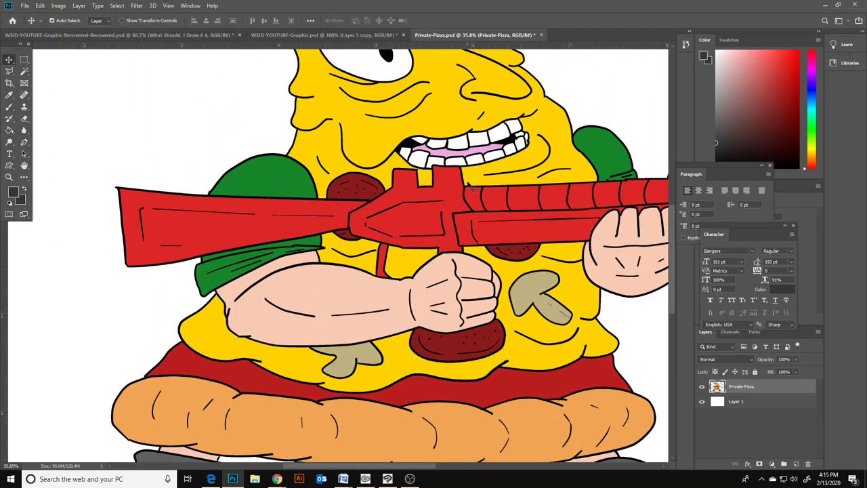
{"action": "left_click", "coordinate": [13, 193]}
{"action": "left_click_drag", "start_coordinate": [604, 147], "coordinate": [604, 96]}
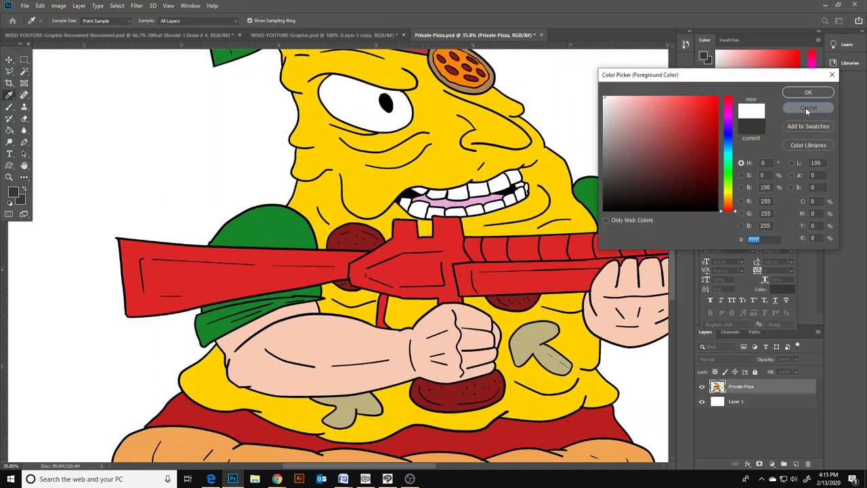
{"action": "left_click", "coordinate": [809, 107]}
- Select the green areas of the helmet's dome and brim with the Magic Wand and copy them onto a new layer named hat
{"action": "scroll", "coordinate": [577, 195], "scroll_direction": "down", "scroll_amount": 7}
{"action": "scroll", "coordinate": [577, 196], "scroll_direction": "up", "scroll_amount": 12}
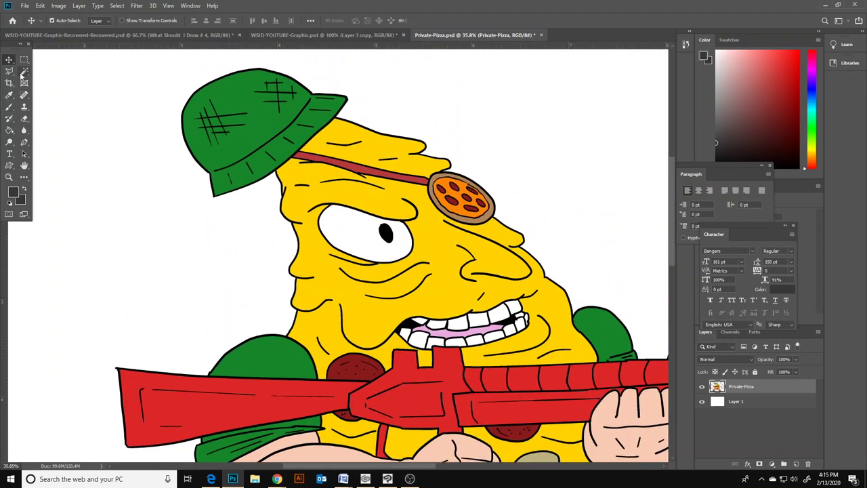
{"action": "left_click", "coordinate": [23, 71]}
{"action": "left_click", "coordinate": [263, 121]}
{"action": "left_click", "coordinate": [214, 124], "text": "shift"}
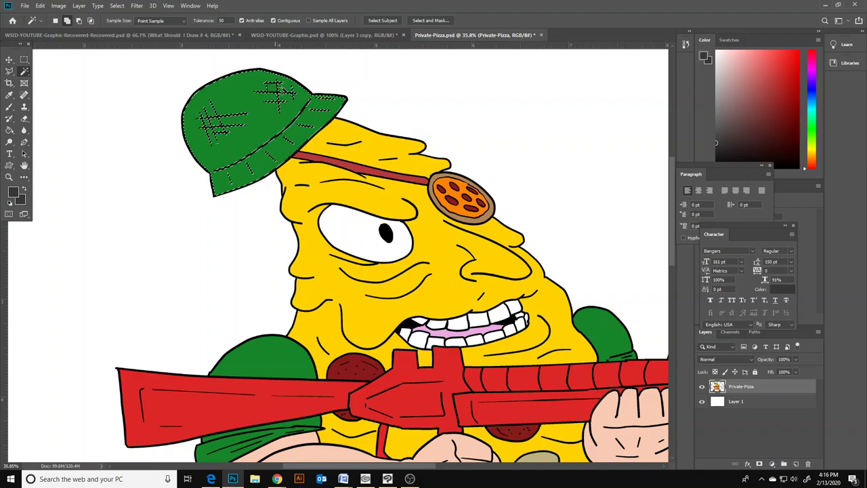
{"action": "key", "text": "ctrl+j"}
{"action": "double_click", "coordinate": [736, 387]}
{"action": "key", "text": "Return"}
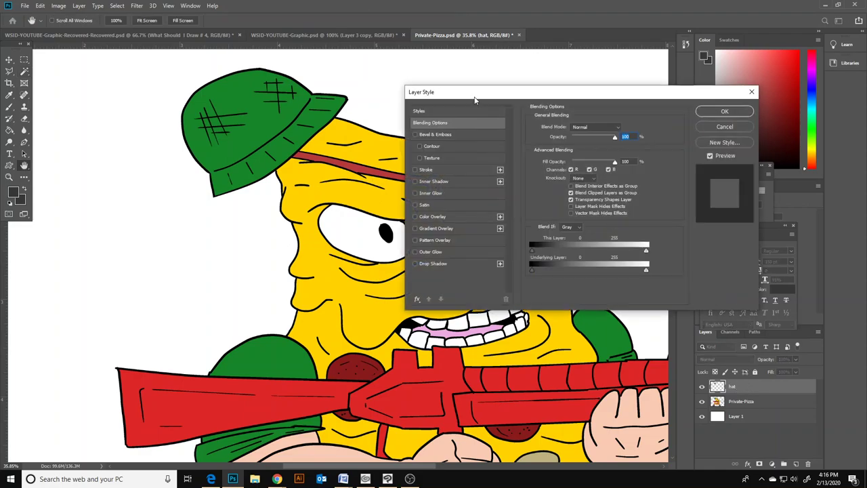
- Add a Bevel & Emboss effect to the hat layer with 11% depth, 250 px size and 100% shadow opacity
{"action": "left_click_drag", "start_coordinate": [475, 94], "coordinate": [498, 92]}
{"action": "left_click", "coordinate": [460, 134]}
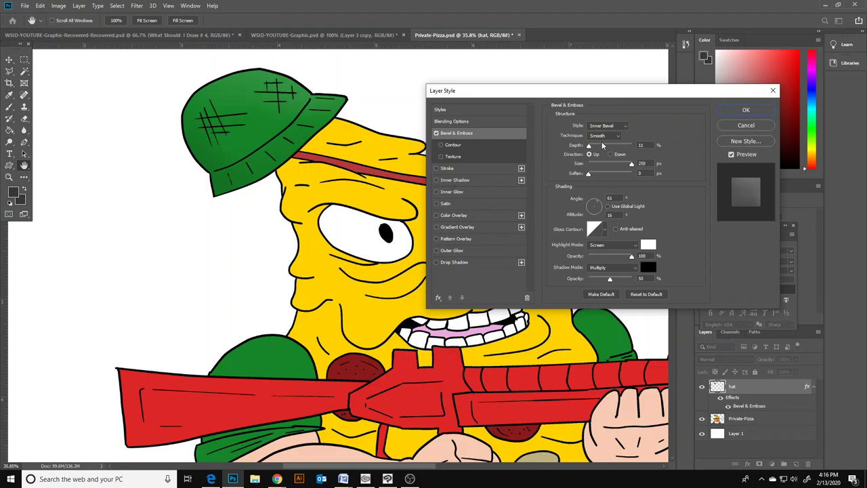
{"action": "mouse_move", "coordinate": [633, 164]}
{"action": "left_mouse_down"}
{"action": "mouse_move", "coordinate": [602, 166]}
{"action": "mouse_move", "coordinate": [632, 164]}
{"action": "left_mouse_up"}
{"action": "left_click_drag", "start_coordinate": [614, 277], "coordinate": [637, 280]}
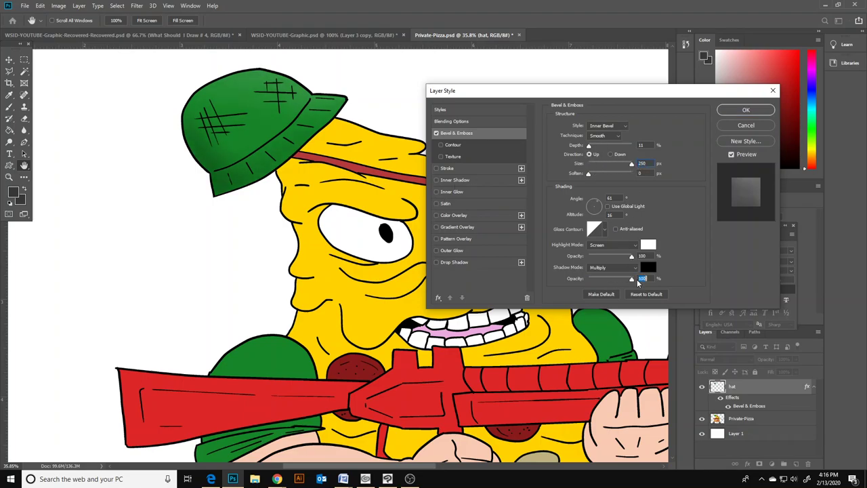
- Add an Inner Shadow to the hat layer with 29% opacity, 0 px distance and 250 px size, and apply the layer style
{"action": "left_click", "coordinate": [437, 180]}
{"action": "left_click", "coordinate": [456, 180]}
{"action": "left_click_drag", "start_coordinate": [630, 193], "coordinate": [584, 199]}
{"action": "key", "text": "ctrl+z"}
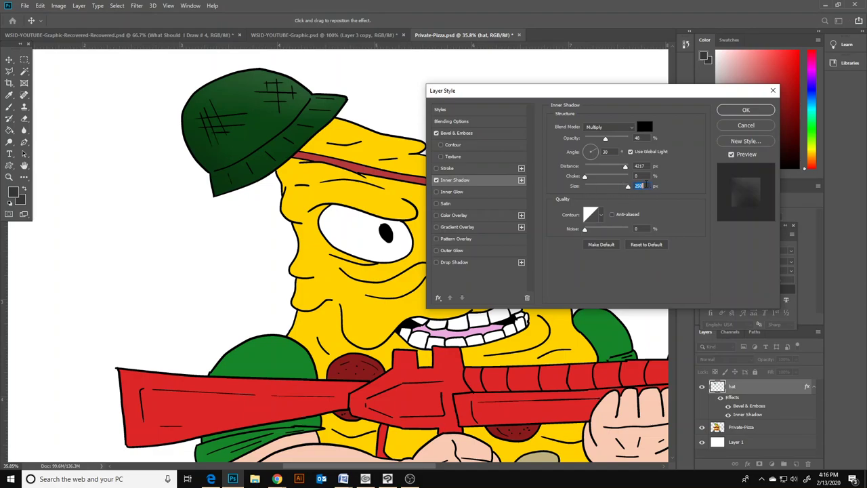
{"action": "left_click_drag", "start_coordinate": [625, 167], "coordinate": [568, 176]}
{"action": "mouse_move", "coordinate": [605, 139]}
{"action": "left_mouse_down"}
{"action": "mouse_move", "coordinate": [580, 142]}
{"action": "mouse_move", "coordinate": [611, 143]}
{"action": "mouse_move", "coordinate": [599, 143]}
{"action": "left_mouse_up"}
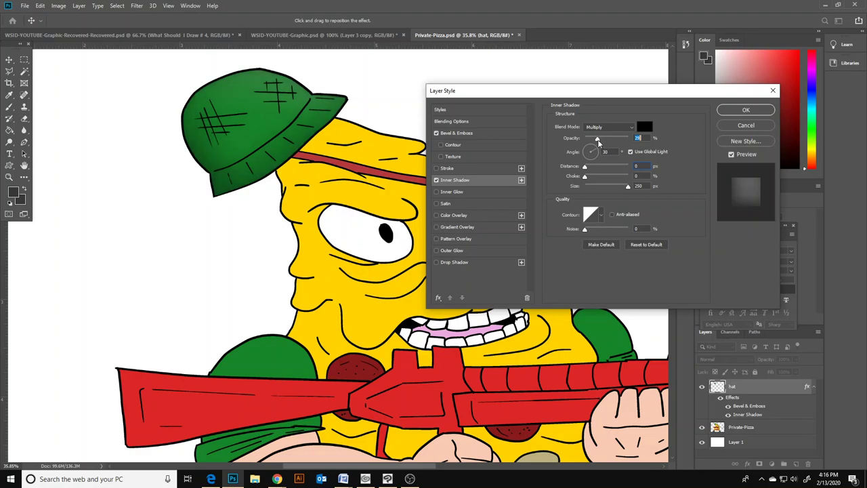
{"action": "left_click", "coordinate": [747, 110]}
- Select the white of the eye on the Private-Pizza layer and copy it onto a new layer
{"action": "scroll", "coordinate": [411, 219], "scroll_direction": "down", "scroll_amount": 1}
{"action": "scroll", "coordinate": [417, 215], "scroll_direction": "down", "scroll_amount": 1}
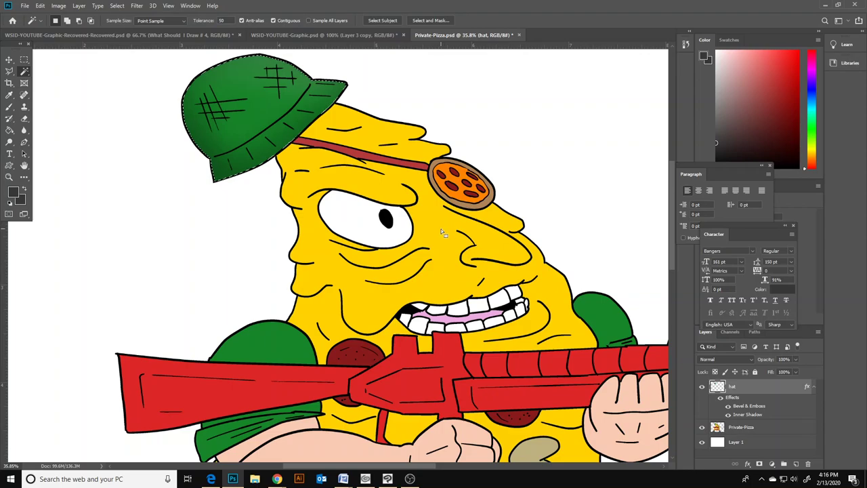
{"action": "left_click", "coordinate": [718, 386], "text": "ctrl"}
{"action": "left_click", "coordinate": [752, 427]}
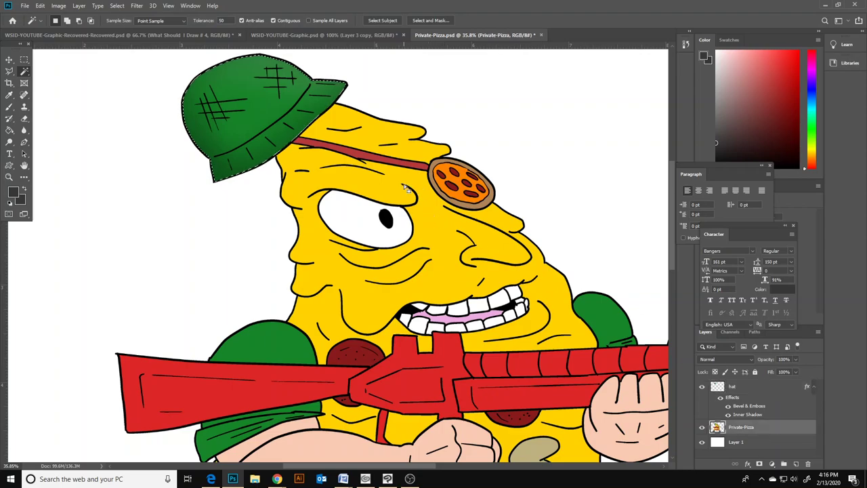
{"action": "left_click", "coordinate": [372, 131]}
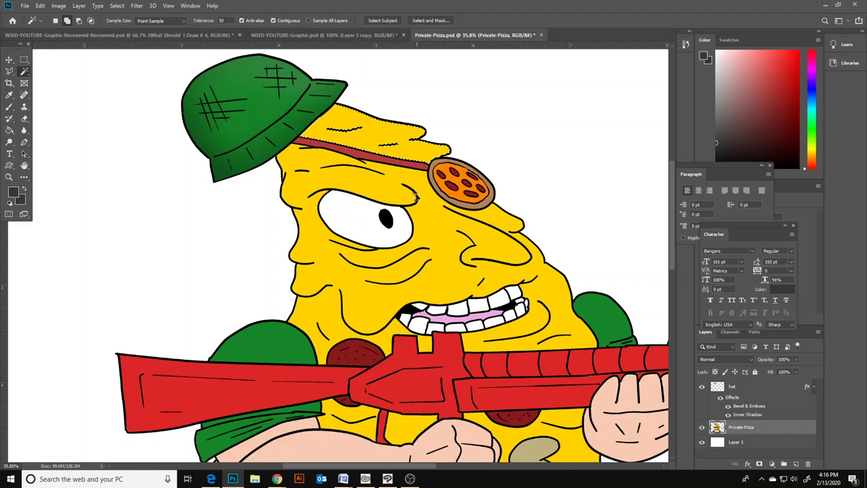
{"action": "key", "text": "ctrl+j"}
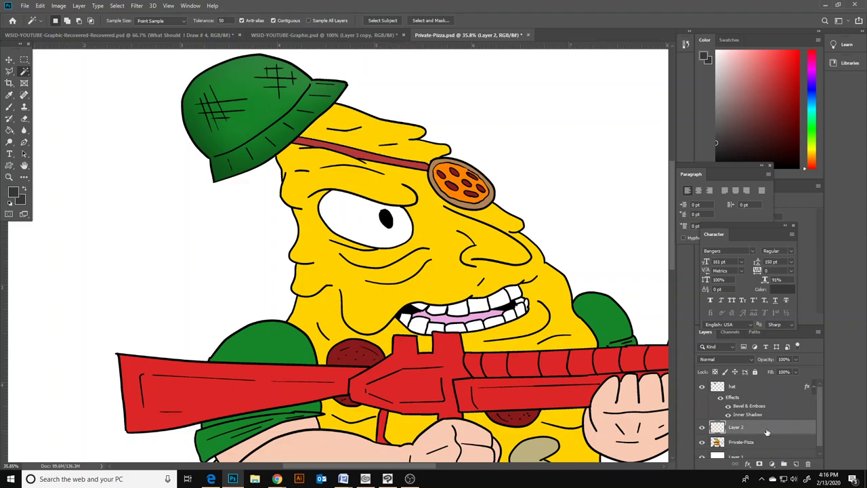
- Try an Inner Shadow on the eye layer with 39% opacity, 0 px distance and 79 px size
{"action": "double_click", "coordinate": [767, 431]}
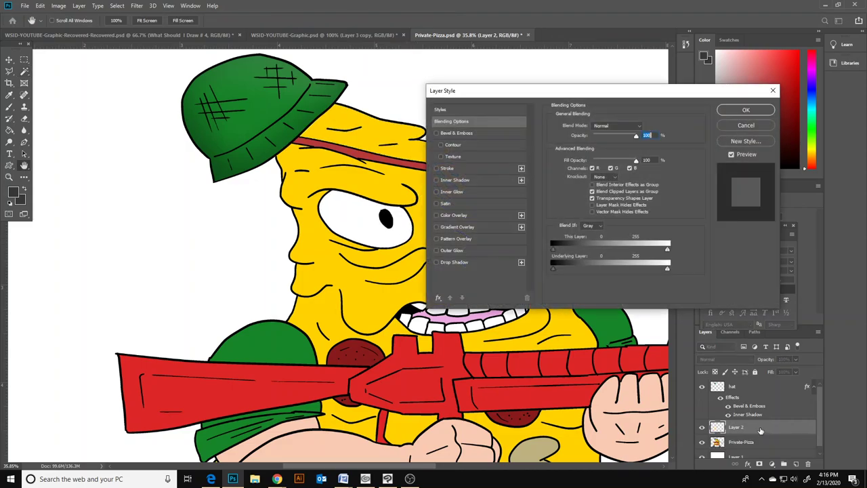
{"action": "left_click", "coordinate": [452, 180]}
{"action": "left_click_drag", "start_coordinate": [598, 139], "coordinate": [602, 142]}
{"action": "left_click_drag", "start_coordinate": [627, 189], "coordinate": [600, 196]}
{"action": "mouse_move", "coordinate": [585, 166]}
{"action": "left_mouse_down"}
{"action": "mouse_move", "coordinate": [607, 168]}
{"action": "mouse_move", "coordinate": [577, 174]}
{"action": "mouse_move", "coordinate": [585, 164]}
{"action": "left_mouse_up"}
{"action": "left_click", "coordinate": [596, 148]}
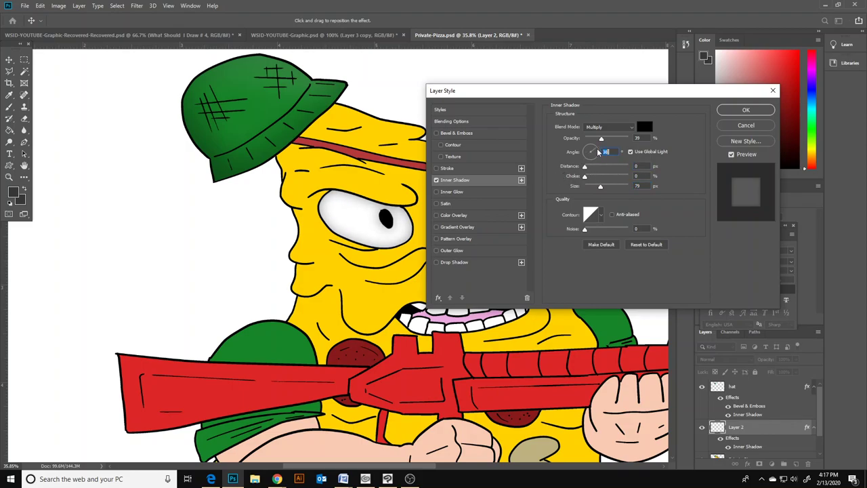
{"action": "left_click", "coordinate": [586, 167]}
- Give the eye layer a Bevel & Emboss of 11% depth, 250 px size and 54% shadow opacity instead of the inner shadow
{"action": "left_click", "coordinate": [437, 134]}
{"action": "left_click_drag", "start_coordinate": [589, 146], "coordinate": [591, 150]}
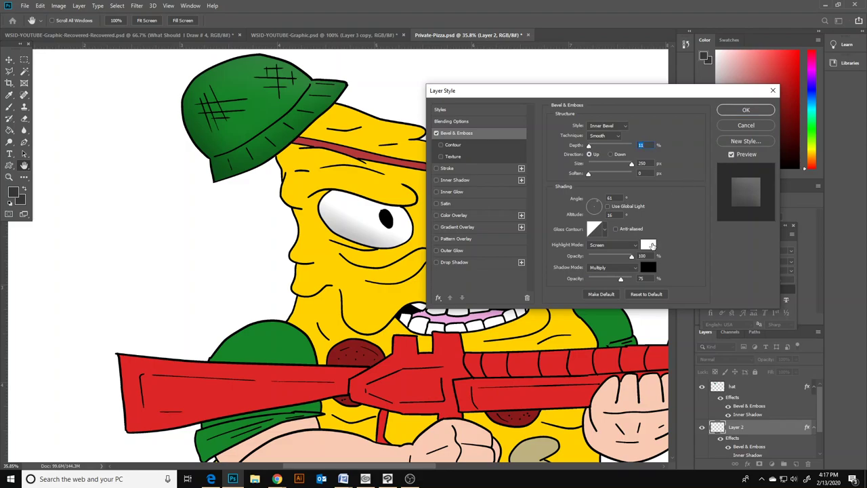
{"action": "left_click_drag", "start_coordinate": [620, 280], "coordinate": [610, 284]}
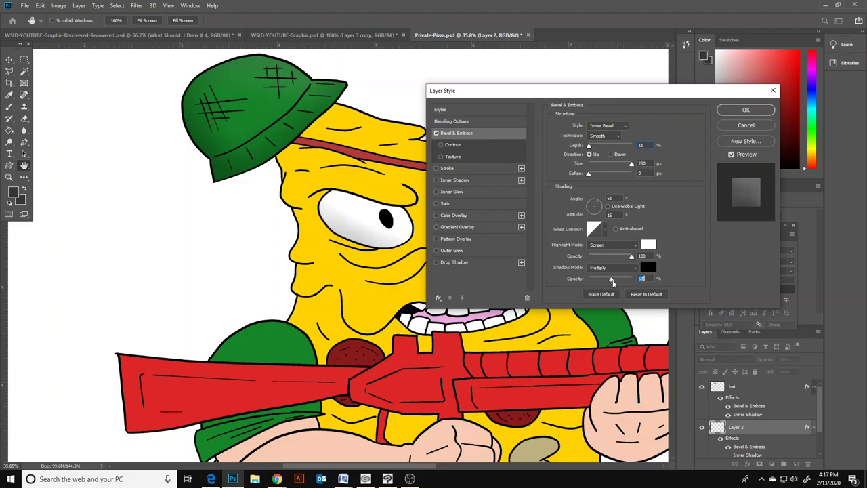
{"action": "left_click", "coordinate": [738, 110]}
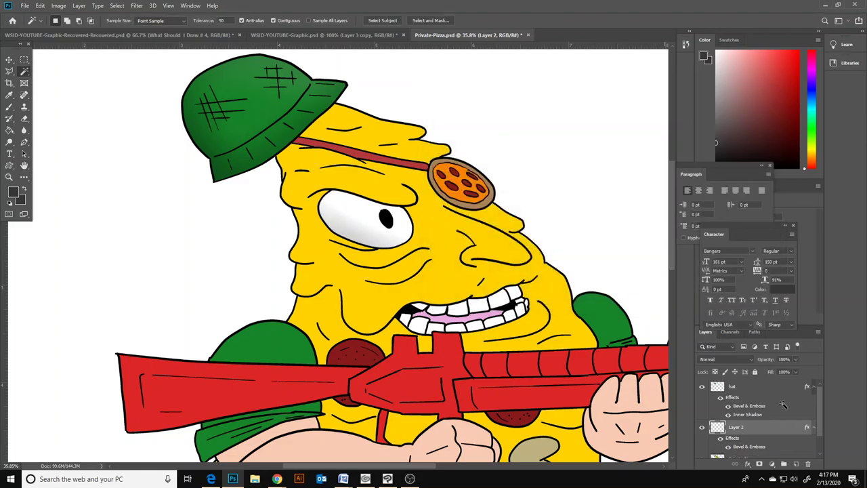
- Select the orange cheese of the headband's pizza badge on the Private-Pizza layer and copy it onto a new layer
{"action": "scroll", "coordinate": [766, 434], "scroll_direction": "down", "scroll_amount": 2}
{"action": "left_click", "coordinate": [766, 439]}
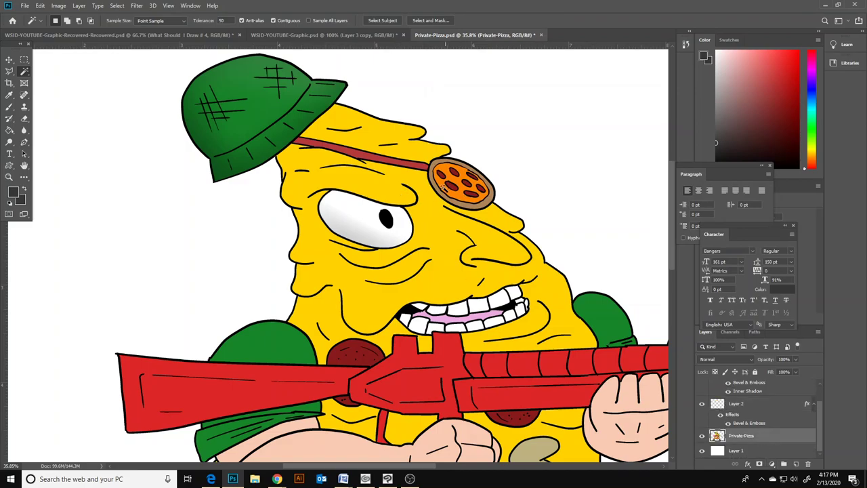
{"action": "key", "text": "ctrl+shift+alt+n"}
- Add a Bevel & Emboss effect to the pizza badge layer with 11% depth and 16 px size
{"action": "double_click", "coordinate": [780, 442]}
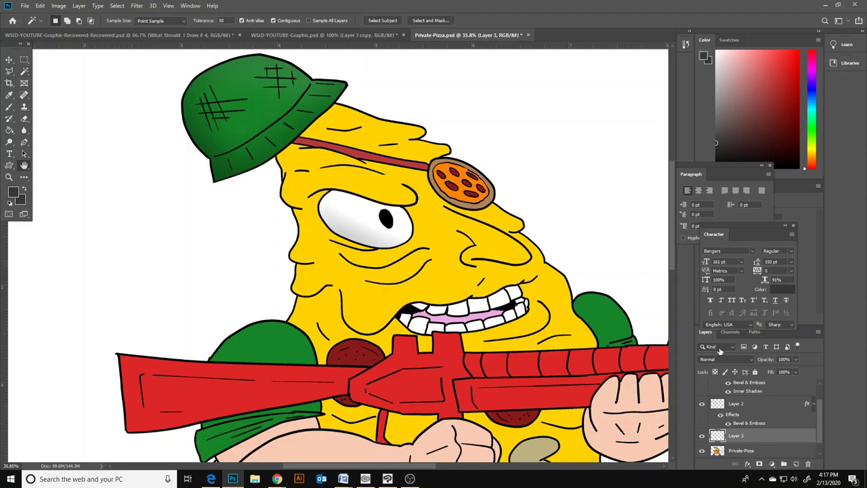
{"action": "left_click_drag", "start_coordinate": [529, 93], "coordinate": [650, 42]}
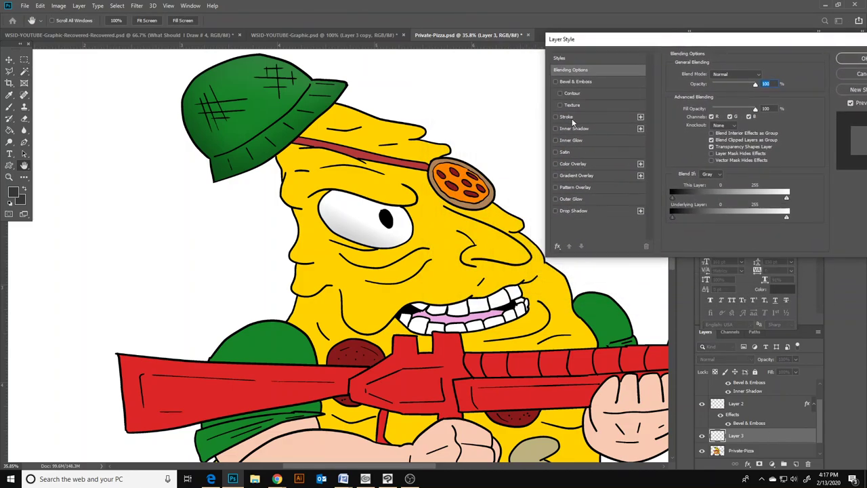
{"action": "left_click", "coordinate": [560, 82]}
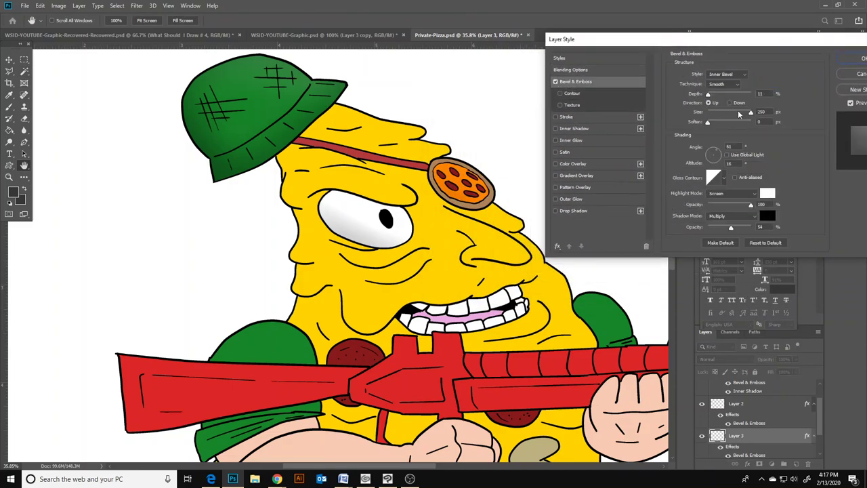
{"action": "left_click_drag", "start_coordinate": [747, 114], "coordinate": [720, 120]}
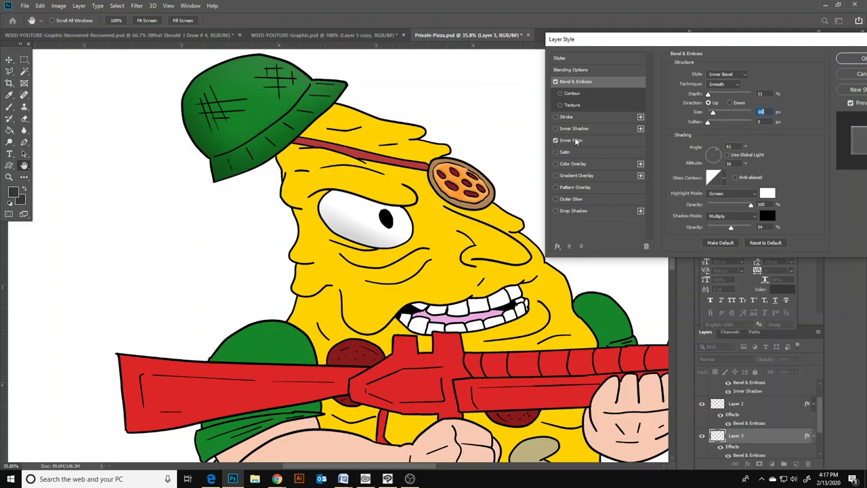
- Give the pizza badge layer a pale yellow Inner Glow with 35% opacity and 58 px size
{"action": "left_click", "coordinate": [581, 139]}
{"action": "left_click", "coordinate": [691, 106]}
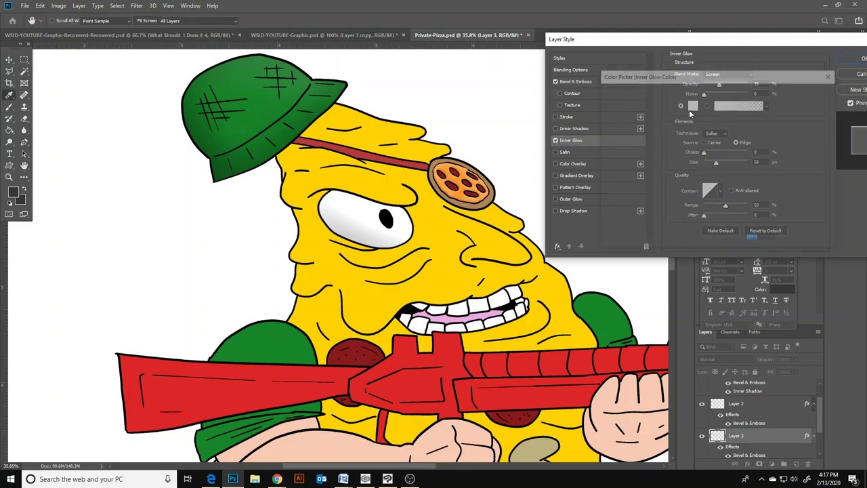
{"action": "left_click", "coordinate": [506, 245]}
{"action": "mouse_move", "coordinate": [702, 103]}
{"action": "left_mouse_down"}
{"action": "mouse_move", "coordinate": [637, 104]}
{"action": "mouse_move", "coordinate": [653, 96]}
{"action": "left_mouse_up"}
{"action": "left_click", "coordinate": [818, 93]}
{"action": "left_click", "coordinate": [818, 93]}
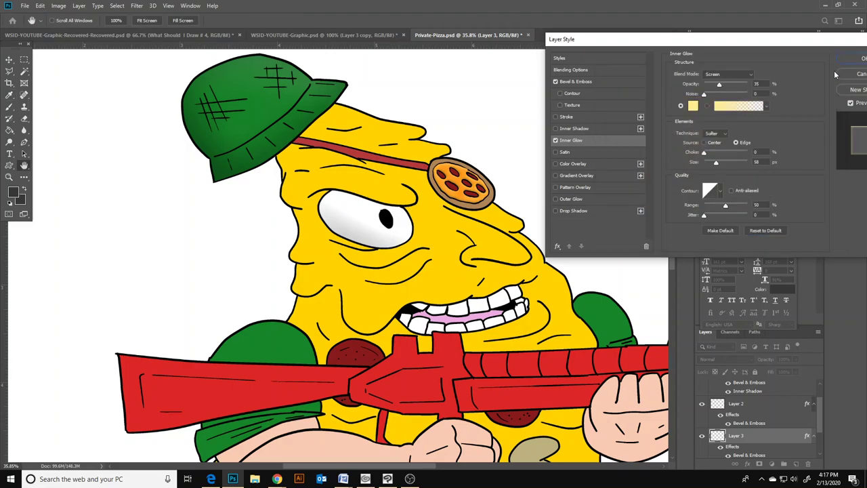
{"action": "left_click", "coordinate": [856, 59]}
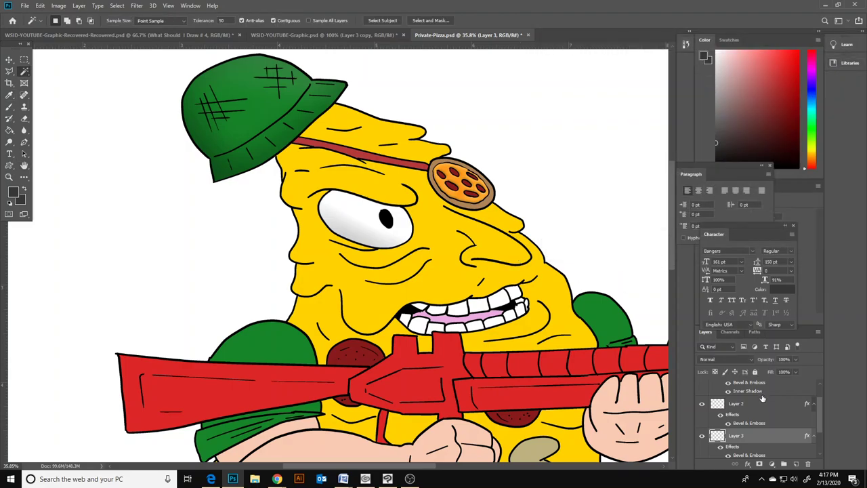
- Select the brown crust ring of the headband's pizza badge on the Private-Pizza layer and copy it onto a new layer
{"action": "scroll", "coordinate": [765, 445], "scroll_direction": "down", "scroll_amount": 2}
{"action": "left_click", "coordinate": [759, 436]}
{"action": "left_click", "coordinate": [491, 197]}
{"action": "key", "text": "ctrl+j"}
- Add a small Bevel & Emboss effect with 11% depth to the badge crust layer
{"action": "double_click", "coordinate": [793, 441]}
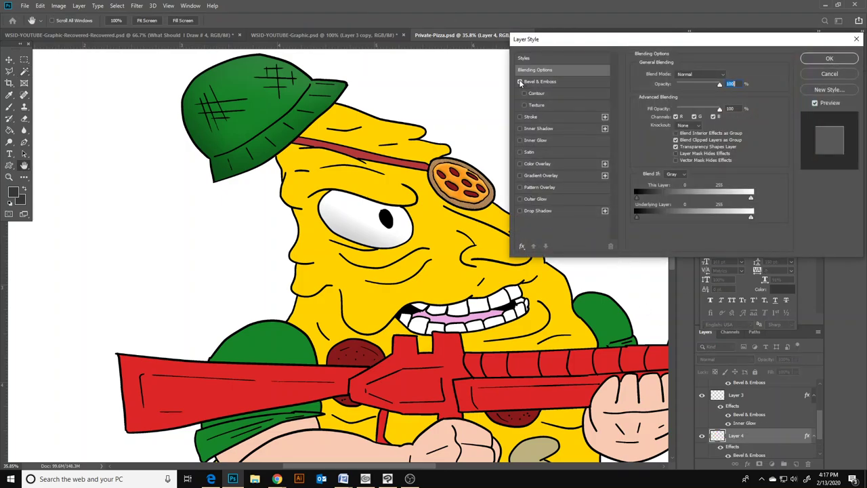
{"action": "left_click", "coordinate": [545, 81]}
{"action": "left_click_drag", "start_coordinate": [675, 113], "coordinate": [690, 115]}
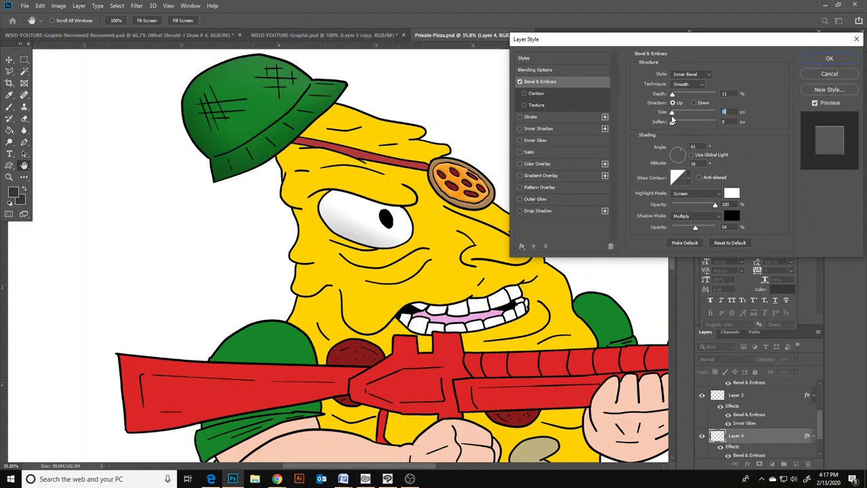
{"action": "left_click", "coordinate": [844, 61]}
- Select the red headband strap on the Private-Pizza layer and copy it onto a new layer
{"action": "scroll", "coordinate": [637, 410], "scroll_direction": "down", "scroll_amount": 1}
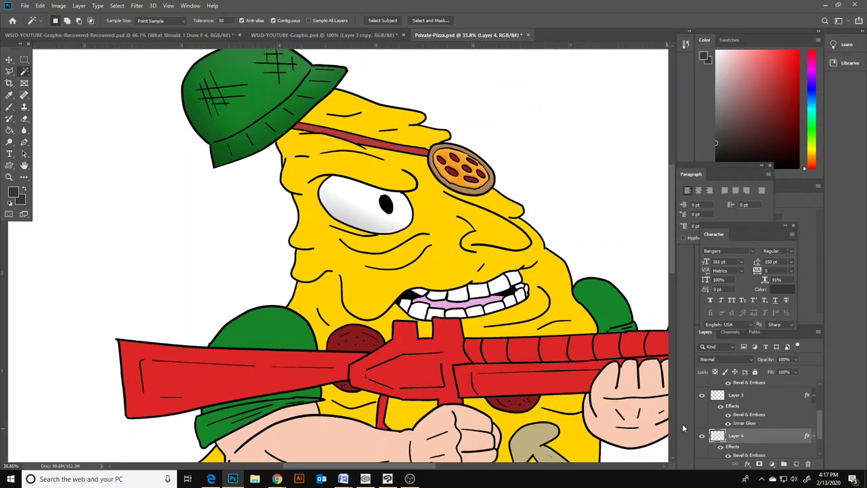
{"action": "scroll", "coordinate": [748, 415], "scroll_direction": "down", "scroll_amount": 2}
{"action": "left_click", "coordinate": [767, 440]}
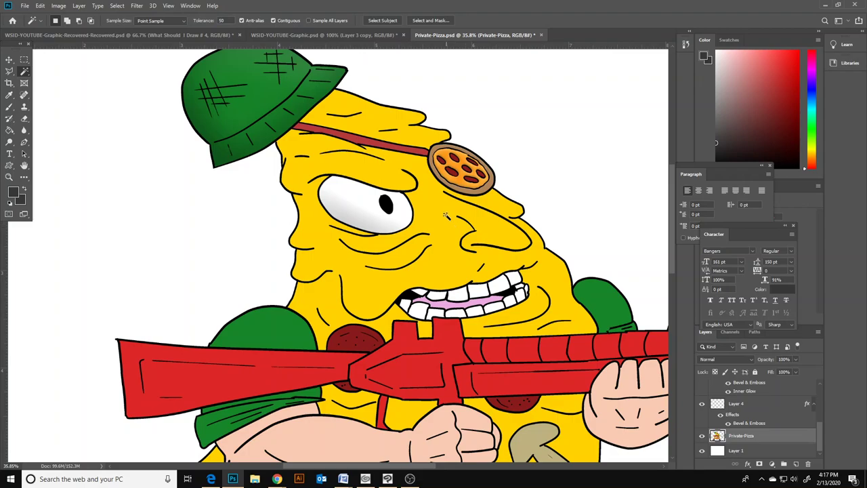
{"action": "left_click", "coordinate": [412, 152]}
{"action": "key", "text": "ctrl+j"}
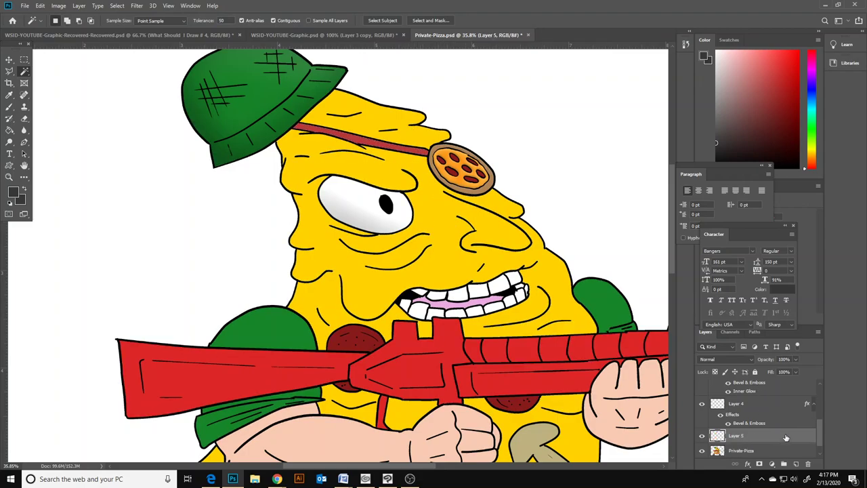
- Add a Bevel & Emboss effect to the headband strap layer with 11% depth and 35 px size
{"action": "left_click", "coordinate": [521, 82]}
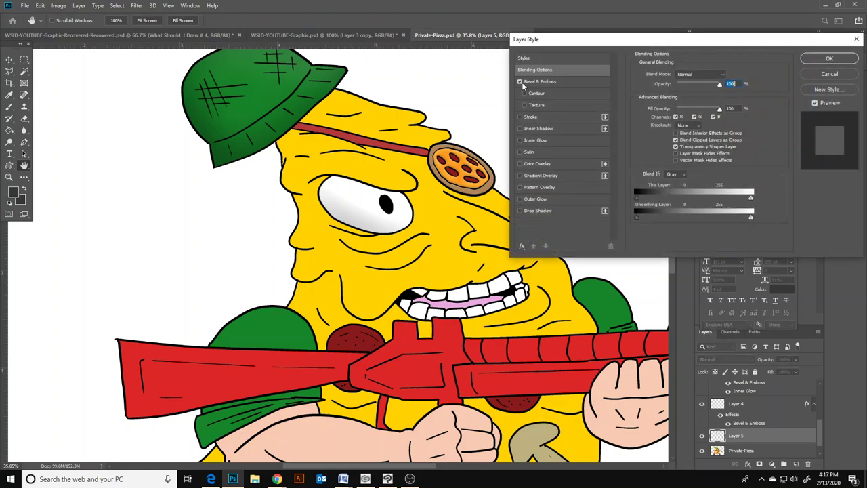
{"action": "left_click", "coordinate": [546, 81]}
{"action": "mouse_move", "coordinate": [671, 115]}
{"action": "left_mouse_down"}
{"action": "mouse_move", "coordinate": [693, 116]}
{"action": "mouse_move", "coordinate": [681, 115]}
{"action": "left_mouse_up"}
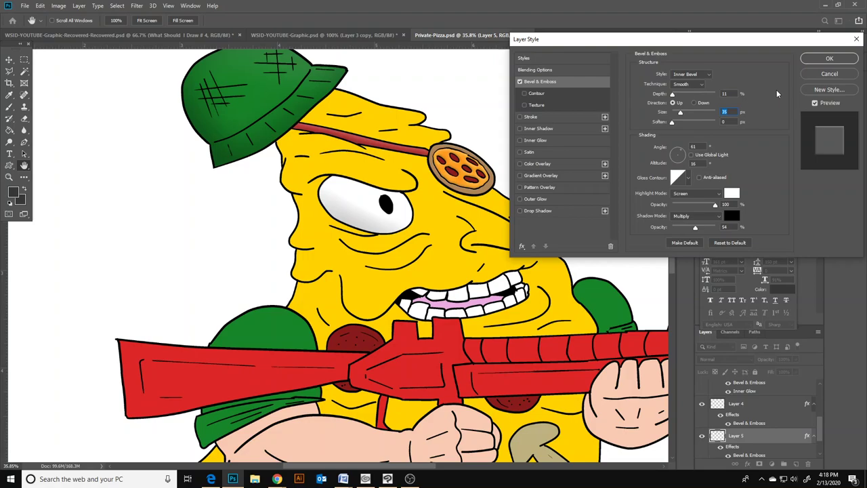
{"action": "left_click", "coordinate": [830, 58]}
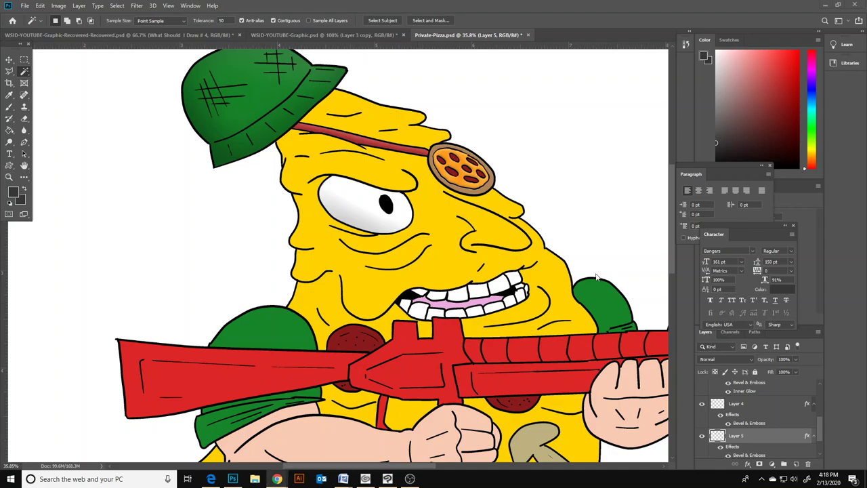
{"action": "left_click", "coordinate": [395, 161]}
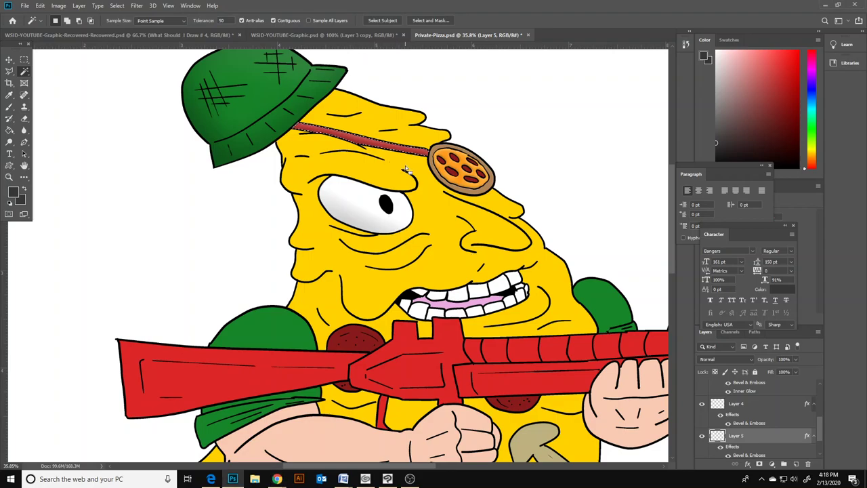
{"action": "scroll", "coordinate": [793, 405], "scroll_direction": "down", "scroll_amount": 2}
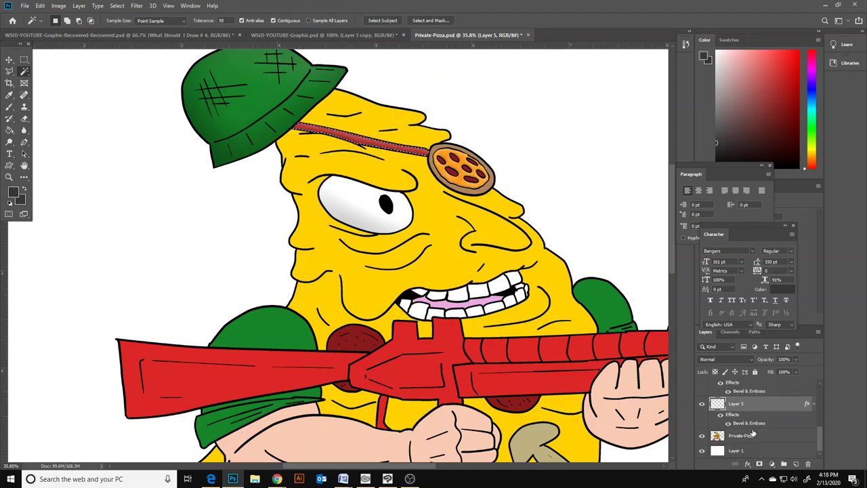
{"action": "key", "text": "ctrl+d"}
- Select the yellow cheese areas of the face and body on the Private-Pizza layer and copy them onto a new layer
{"action": "left_click", "coordinate": [760, 450]}
{"action": "left_click", "coordinate": [766, 442]}
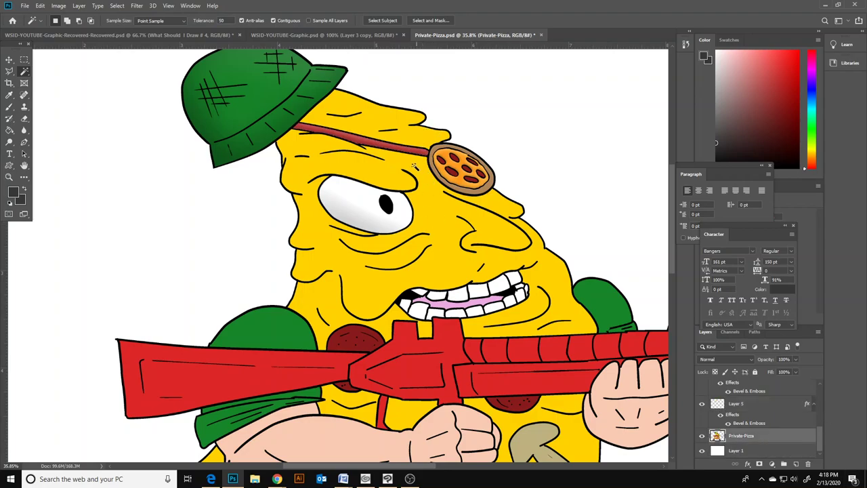
{"action": "left_click", "coordinate": [419, 174]}
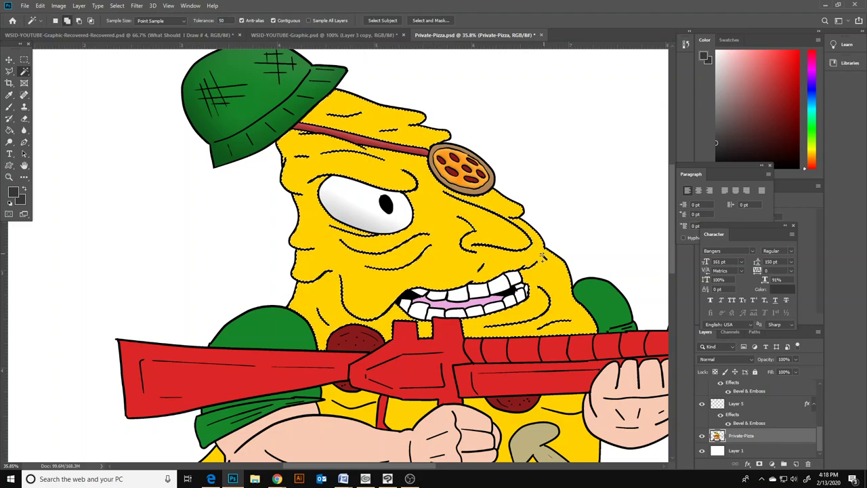
{"action": "scroll", "coordinate": [404, 317], "scroll_direction": "down", "scroll_amount": 3}
{"action": "left_click", "coordinate": [408, 318], "text": "shift"}
{"action": "left_click", "coordinate": [481, 321], "text": "shift"}
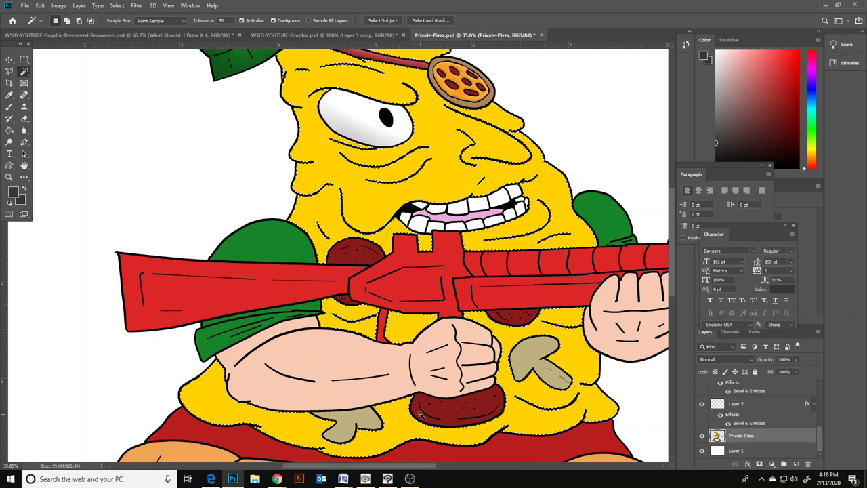
{"action": "scroll", "coordinate": [420, 415], "scroll_direction": "down", "scroll_amount": 2}
{"action": "key", "text": "ctrl+j"}
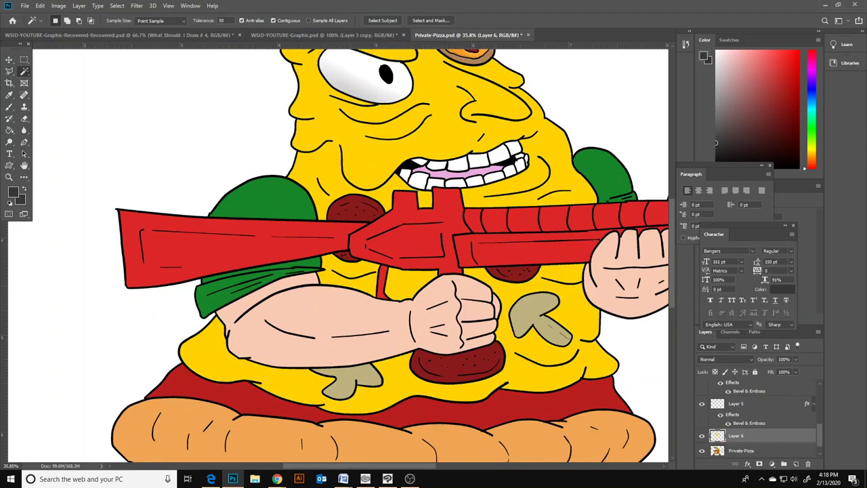
- Add a Bevel & Emboss effect to the yellow cheese layer with 11% depth, 185 px size and 66% shadow opacity
{"action": "key", "text": "alt+Tab"}
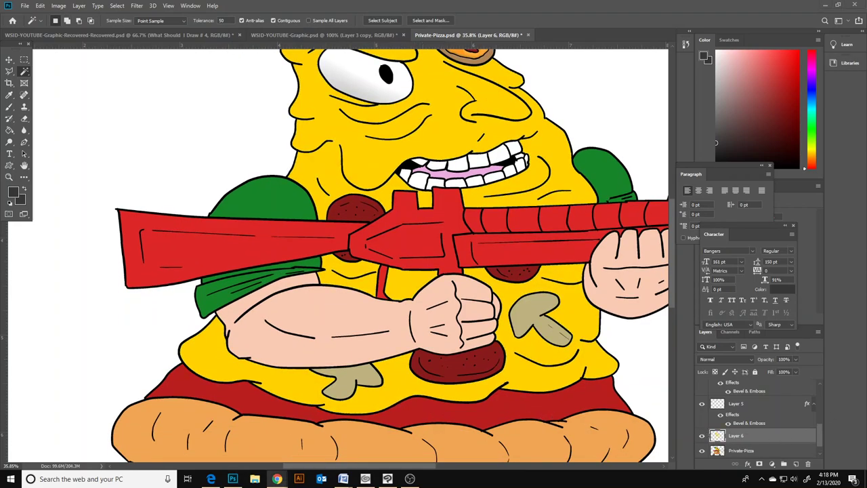
{"action": "scroll", "coordinate": [437, 248], "scroll_direction": "up", "scroll_amount": 3}
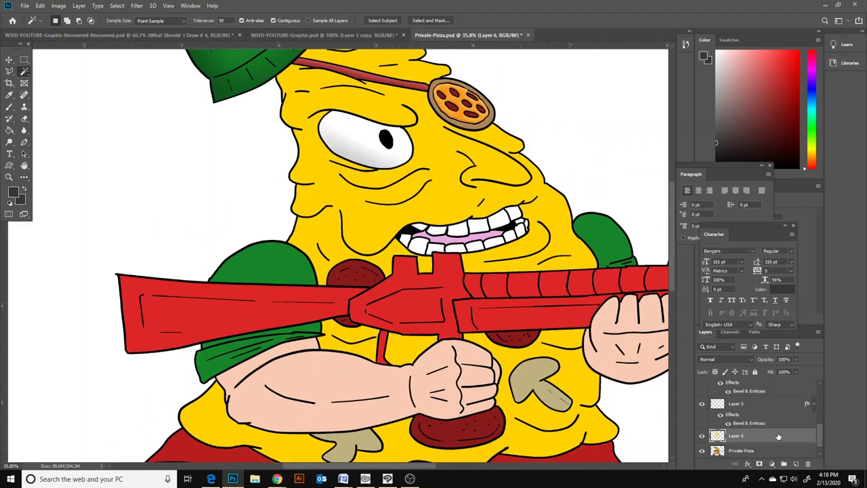
{"action": "double_click", "coordinate": [768, 438]}
{"action": "left_click", "coordinate": [520, 81]}
{"action": "left_click", "coordinate": [549, 81]}
{"action": "mouse_move", "coordinate": [681, 114]}
{"action": "left_mouse_down"}
{"action": "mouse_move", "coordinate": [676, 120]}
{"action": "mouse_move", "coordinate": [706, 119]}
{"action": "left_mouse_up"}
{"action": "mouse_move", "coordinate": [696, 227]}
{"action": "left_mouse_down"}
{"action": "mouse_move", "coordinate": [715, 227]}
{"action": "mouse_move", "coordinate": [701, 231]}
{"action": "left_mouse_up"}
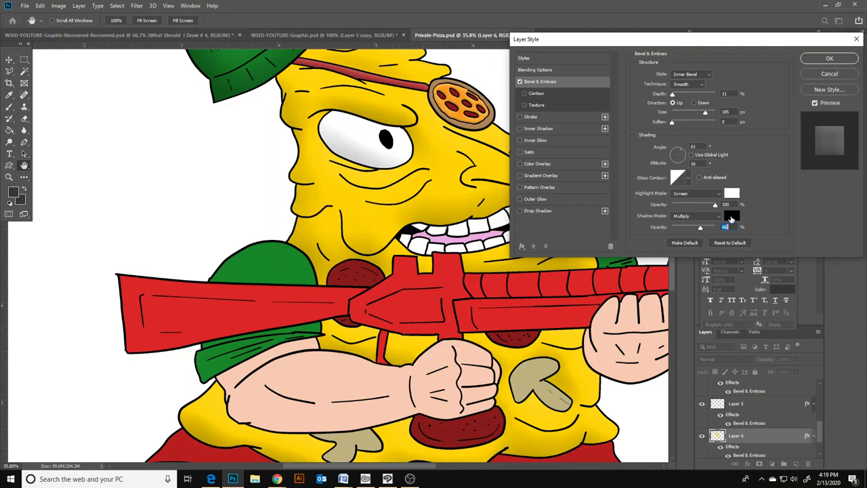
- Set the shadow colour of the cheese layer's Bevel & Emboss to dark red 490e0e
{"action": "left_click", "coordinate": [731, 216]}
{"action": "left_click", "coordinate": [728, 97]}
{"action": "left_click", "coordinate": [708, 120]}
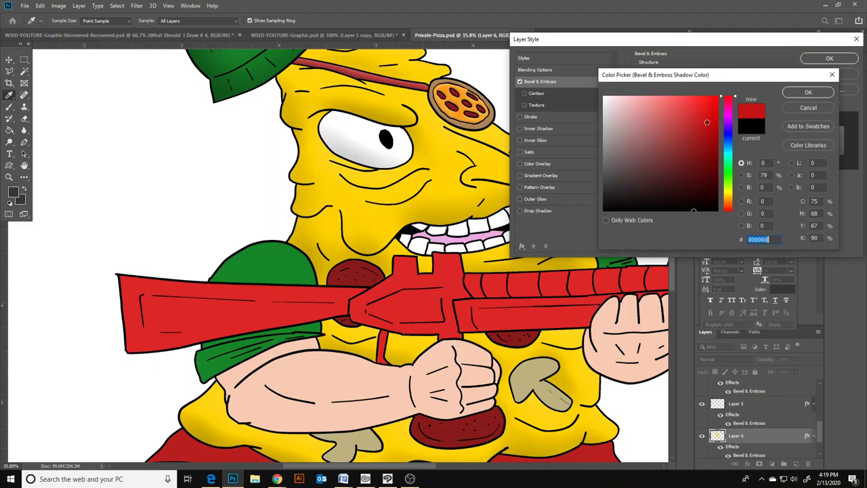
{"action": "mouse_move", "coordinate": [711, 119]}
{"action": "left_mouse_down"}
{"action": "mouse_move", "coordinate": [694, 161]}
{"action": "mouse_move", "coordinate": [704, 177]}
{"action": "mouse_move", "coordinate": [695, 178]}
{"action": "left_mouse_up"}
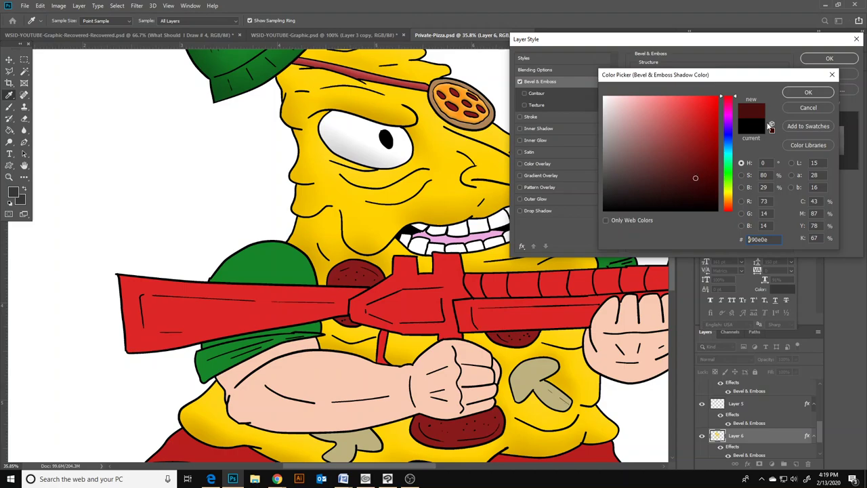
{"action": "left_click", "coordinate": [806, 93]}
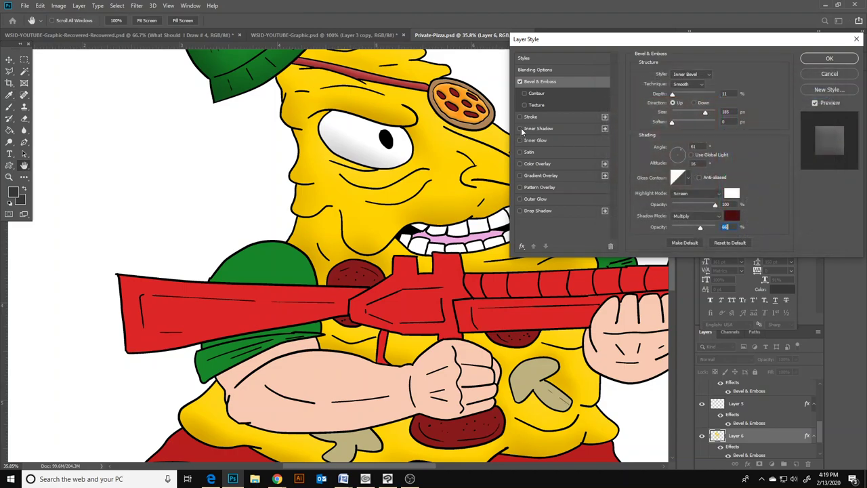
- Add an Inner Shadow to the cheese layer and set its colour to a bright orange
{"action": "left_click", "coordinate": [545, 128]}
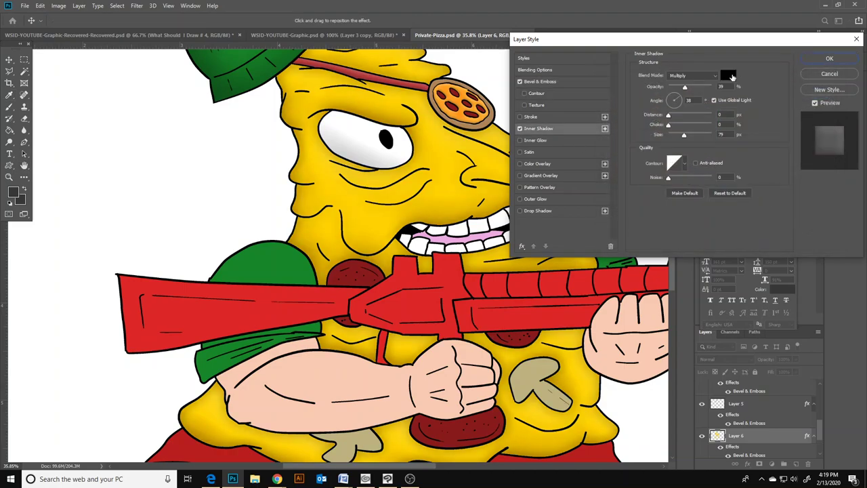
{"action": "left_click", "coordinate": [726, 72]}
{"action": "left_click", "coordinate": [550, 312]}
{"action": "mouse_move", "coordinate": [683, 137]}
{"action": "left_mouse_down"}
{"action": "mouse_move", "coordinate": [705, 138]}
{"action": "mouse_move", "coordinate": [702, 145]}
{"action": "left_mouse_up"}
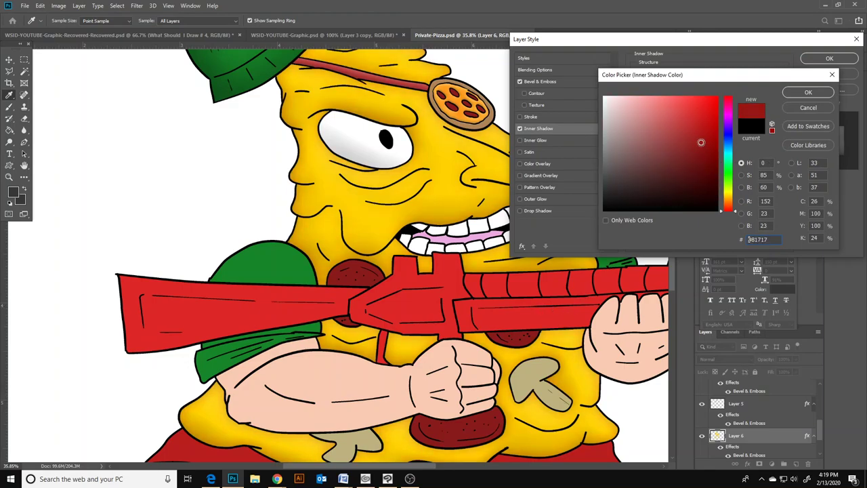
{"action": "left_click", "coordinate": [729, 200]}
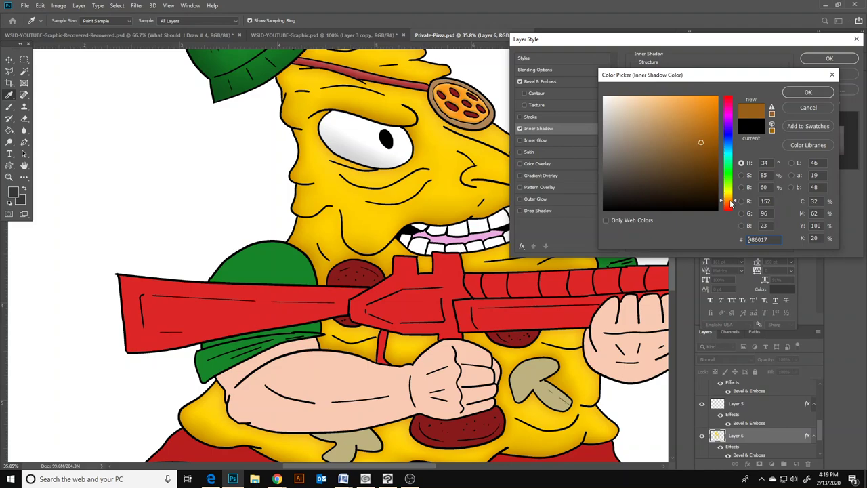
{"action": "left_click", "coordinate": [708, 133]}
{"action": "left_click", "coordinate": [727, 203]}
{"action": "left_click_drag", "start_coordinate": [701, 142], "coordinate": [707, 121]}
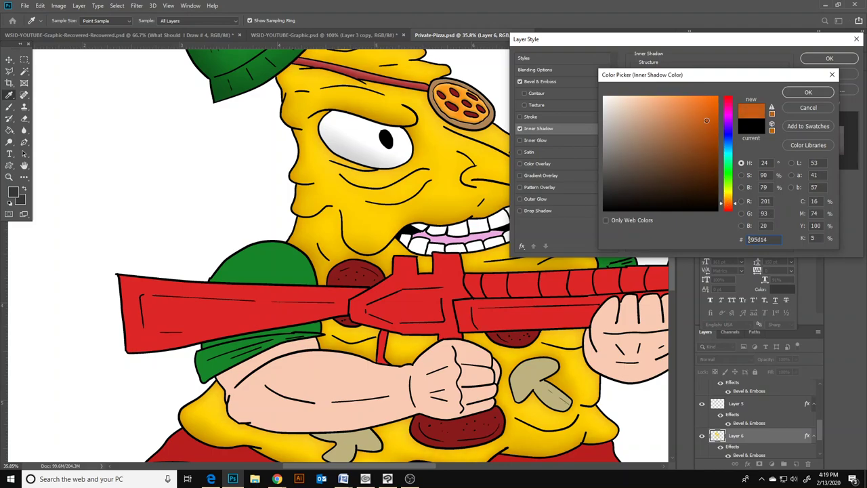
{"action": "left_click", "coordinate": [809, 93]}
- Adjust the cheese layer's Inner Shadow to about 51% opacity, a -136° angle and 112 px distance
{"action": "left_click_drag", "start_coordinate": [685, 87], "coordinate": [715, 90]}
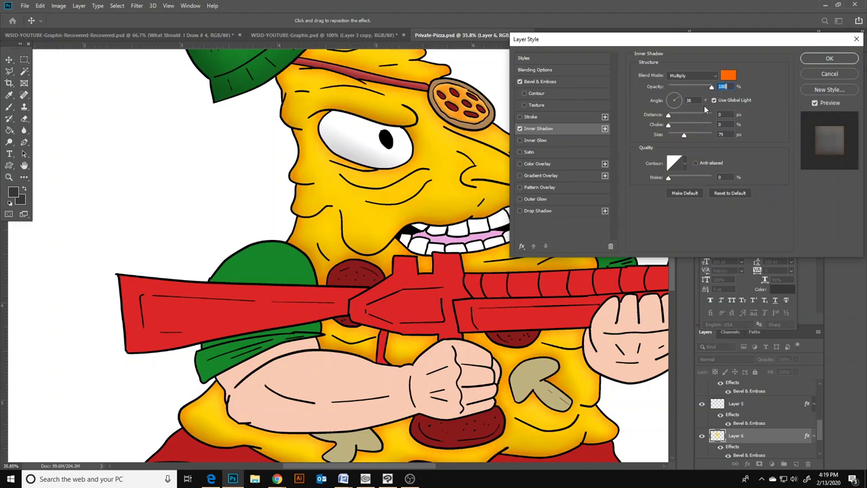
{"action": "left_click_drag", "start_coordinate": [444, 188], "coordinate": [464, 165]}
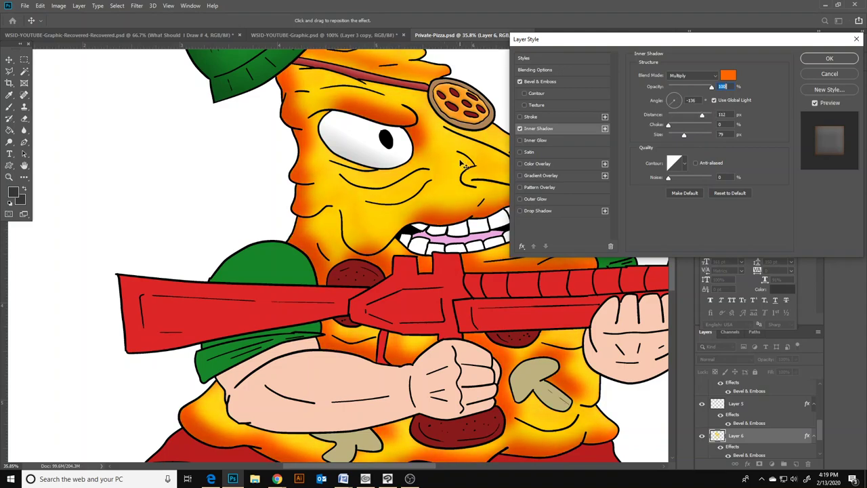
{"action": "left_click_drag", "start_coordinate": [712, 88], "coordinate": [692, 95]}
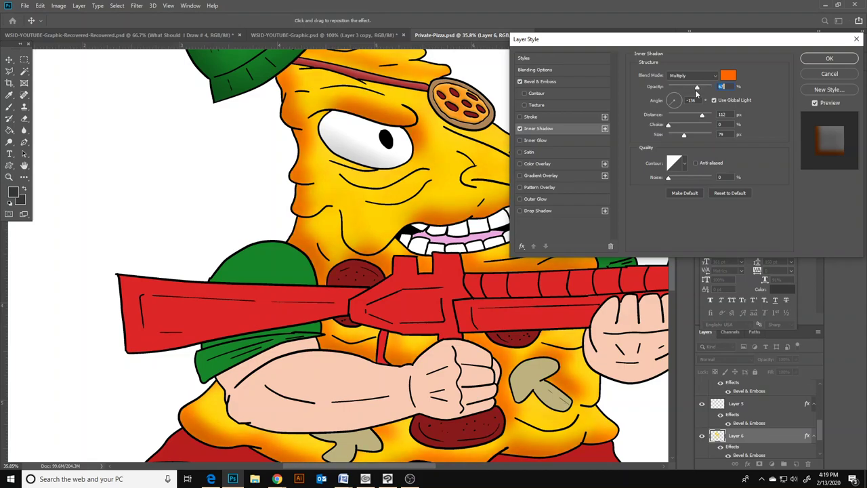
{"action": "left_click_drag", "start_coordinate": [694, 93], "coordinate": [692, 94]}
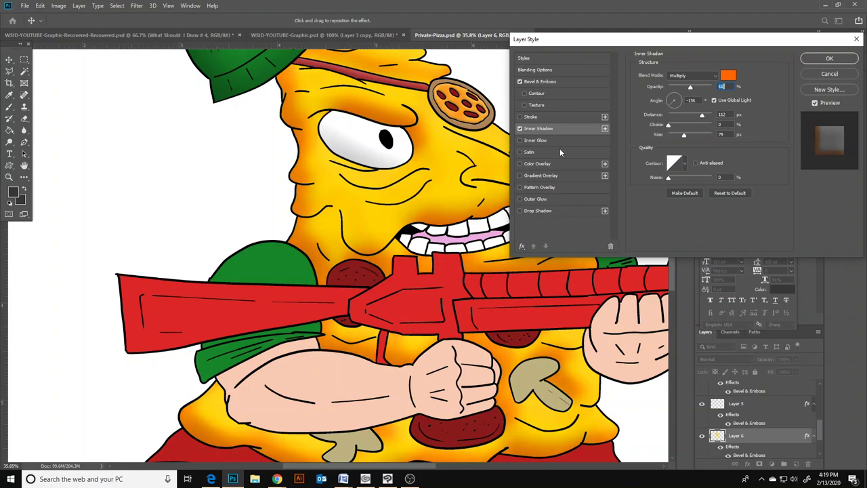
- Try a pale yellow Inner Glow with 35% opacity on the cheese layer and switch it off again
{"action": "left_click", "coordinate": [520, 141]}
{"action": "left_click", "coordinate": [538, 140]}
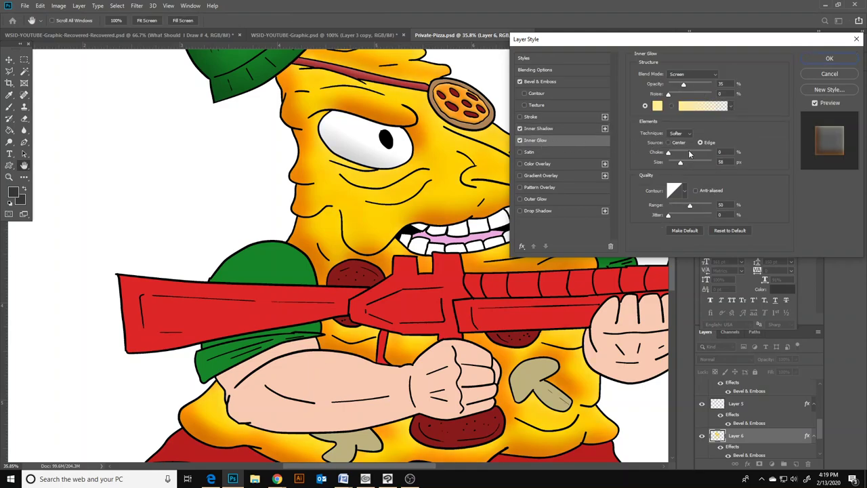
{"action": "left_click_drag", "start_coordinate": [702, 167], "coordinate": [681, 164]}
{"action": "left_click", "coordinate": [520, 140]}
- Add a Satin effect to the cheese layer, colour it pure red ff0000 and reduce its opacity to a low value
{"action": "left_click", "coordinate": [520, 152]}
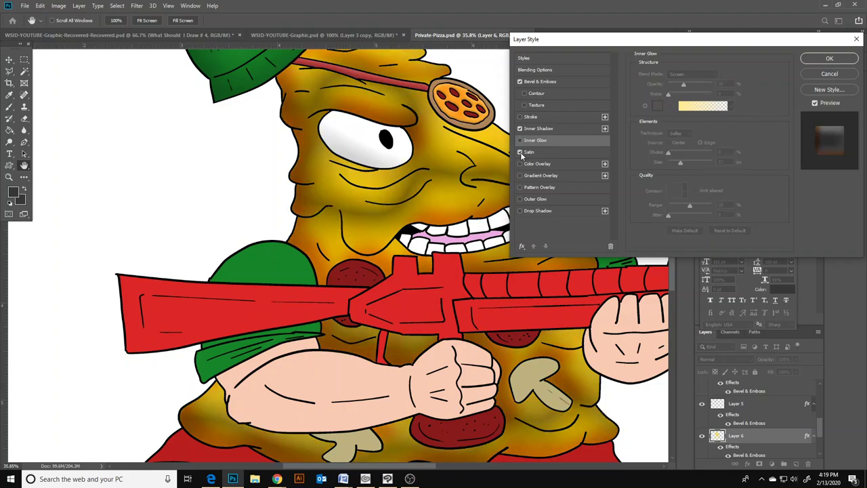
{"action": "left_click", "coordinate": [544, 153]}
{"action": "left_click_drag", "start_coordinate": [701, 87], "coordinate": [675, 94]}
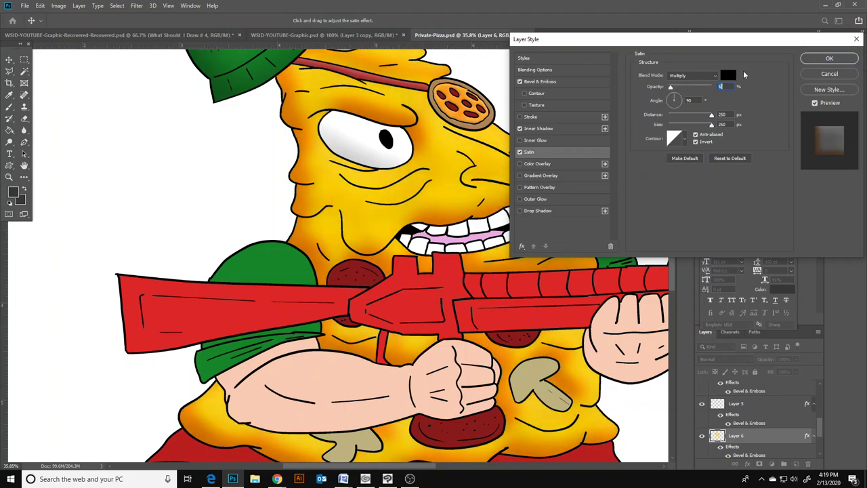
{"action": "left_click", "coordinate": [728, 75]}
{"action": "left_click", "coordinate": [533, 292]}
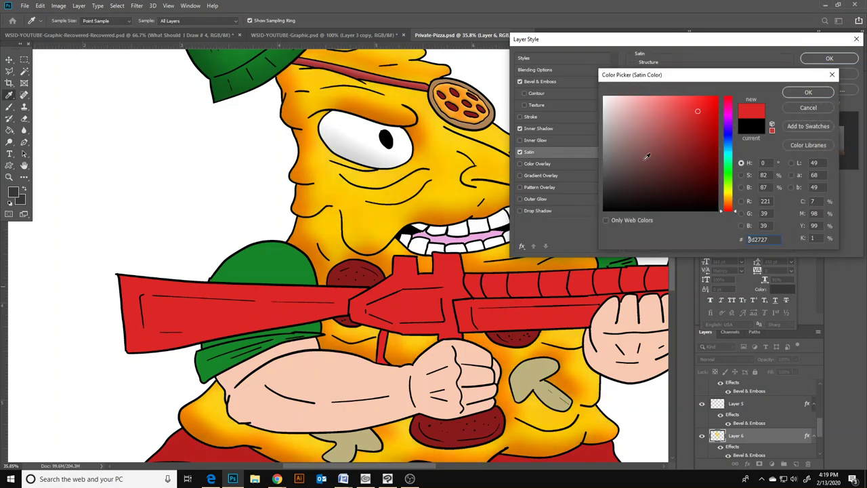
{"action": "left_click", "coordinate": [830, 91]}
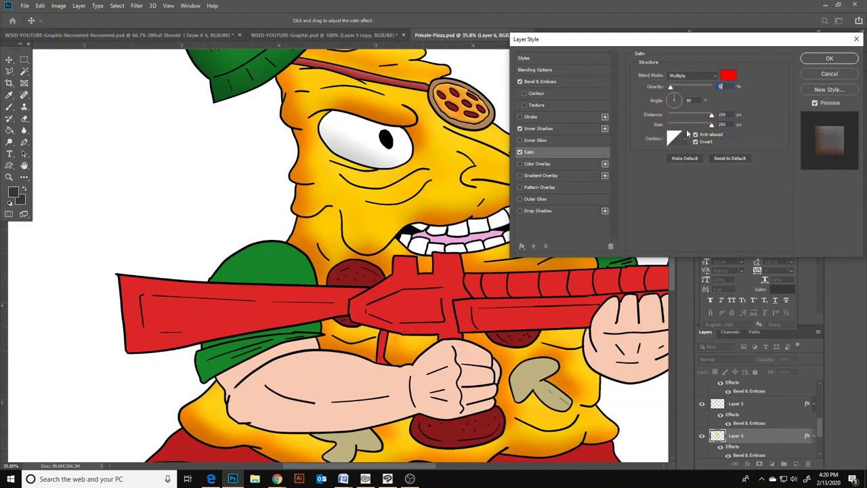
{"action": "left_click_drag", "start_coordinate": [679, 89], "coordinate": [675, 87]}
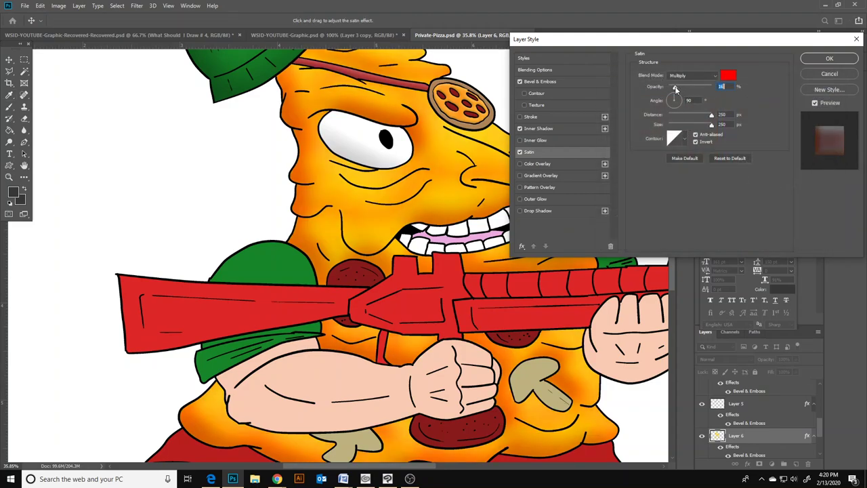
- Change the cheese layer's Satin colour to a bright orange
{"action": "left_click", "coordinate": [725, 78]}
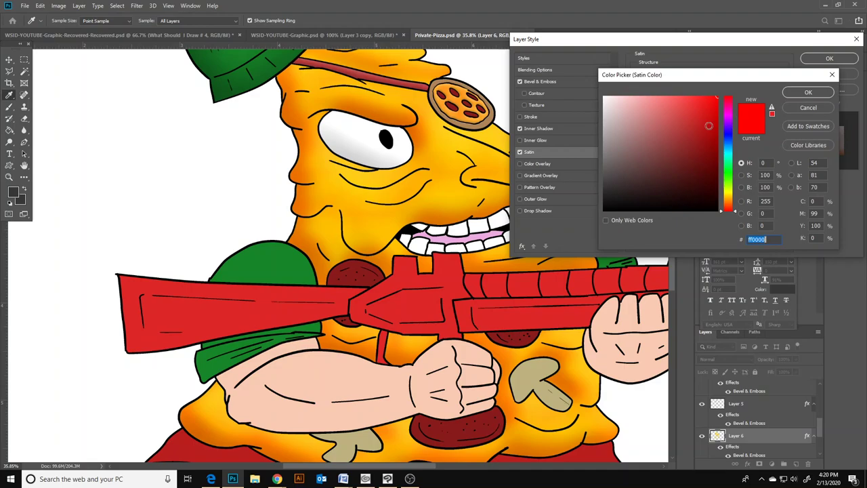
{"action": "left_click", "coordinate": [728, 200]}
{"action": "left_click_drag", "start_coordinate": [713, 117], "coordinate": [719, 89]}
{"action": "left_click", "coordinate": [732, 203]}
{"action": "left_click", "coordinate": [809, 92]}
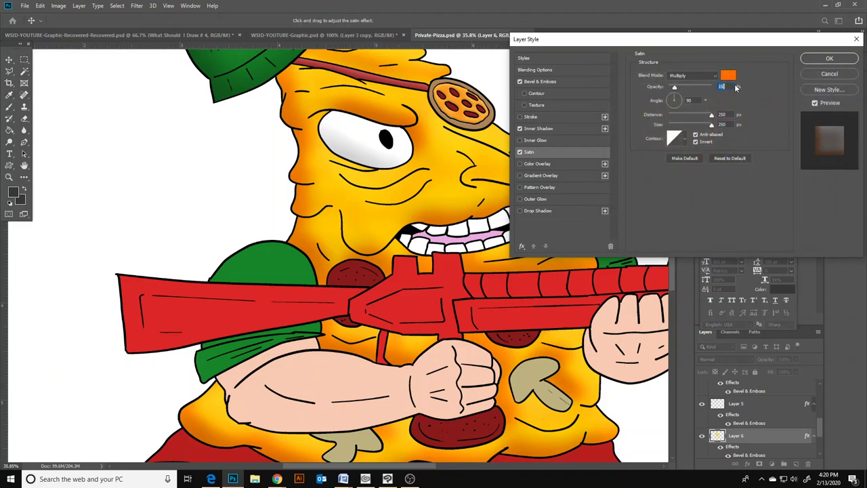
- Raise the cheese layer's Satin opacity to about 33%, adjust its distance and apply the layer style
{"action": "mouse_move", "coordinate": [683, 88]}
{"action": "left_mouse_down"}
{"action": "mouse_move", "coordinate": [704, 90]}
{"action": "mouse_move", "coordinate": [681, 90]}
{"action": "left_mouse_up"}
{"action": "left_click_drag", "start_coordinate": [654, 41], "coordinate": [766, 67]}
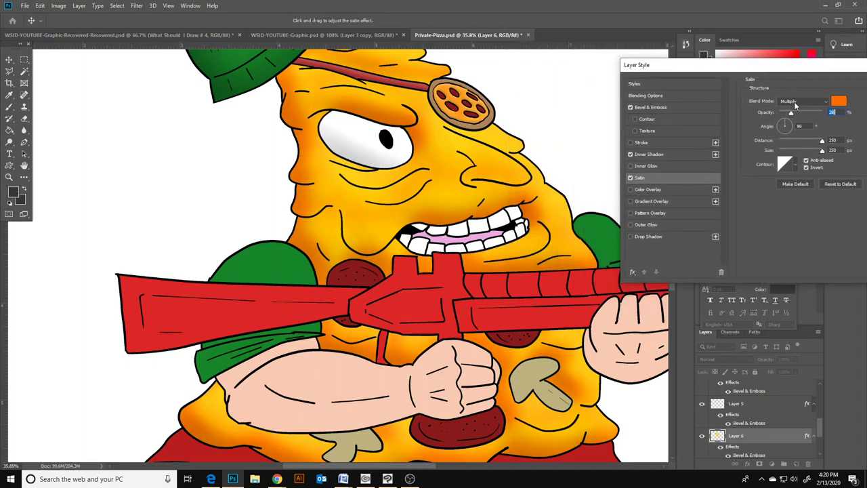
{"action": "left_click_drag", "start_coordinate": [799, 114], "coordinate": [794, 115]}
{"action": "left_click_drag", "start_coordinate": [811, 66], "coordinate": [717, 74]}
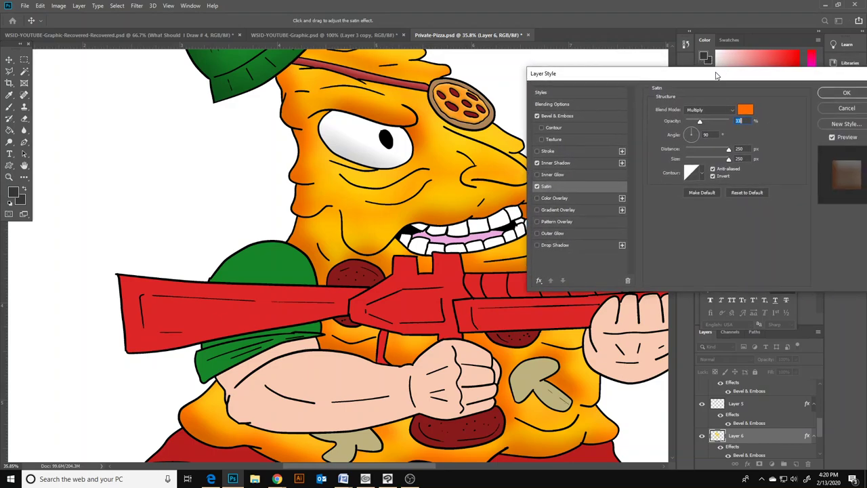
{"action": "left_click_drag", "start_coordinate": [717, 152], "coordinate": [695, 152]}
{"action": "mouse_move", "coordinate": [751, 154]}
{"action": "left_mouse_down"}
{"action": "mouse_move", "coordinate": [729, 166]}
{"action": "mouse_move", "coordinate": [690, 159]}
{"action": "mouse_move", "coordinate": [734, 160]}
{"action": "mouse_move", "coordinate": [685, 158]}
{"action": "mouse_move", "coordinate": [853, 154]}
{"action": "left_mouse_up"}
{"action": "mouse_move", "coordinate": [696, 120]}
{"action": "left_mouse_down"}
{"action": "mouse_move", "coordinate": [675, 118]}
{"action": "mouse_move", "coordinate": [705, 125]}
{"action": "left_mouse_up"}
{"action": "left_click_drag", "start_coordinate": [702, 127], "coordinate": [699, 126]}
{"action": "left_click", "coordinate": [844, 93]}
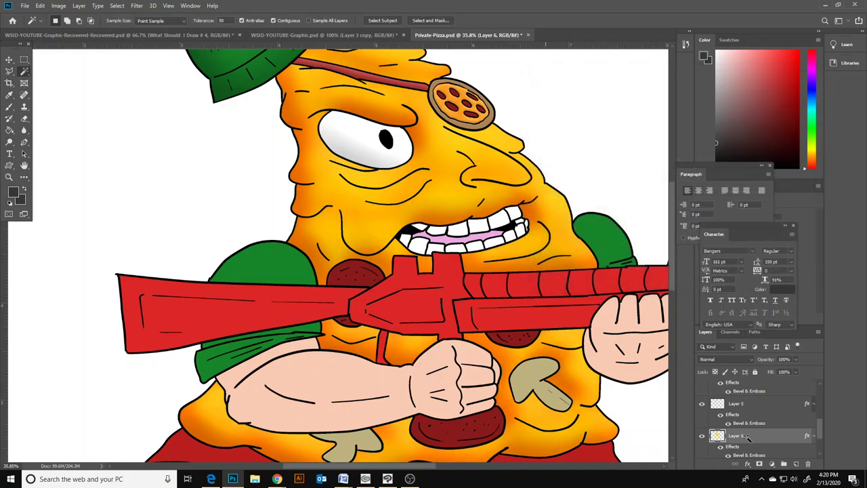
- Select the green shirt sleeves on the Private-Pizza layer with the Magic Wand
{"action": "scroll", "coordinate": [805, 427], "scroll_direction": "down", "scroll_amount": 3}
{"action": "left_click", "coordinate": [775, 441]}
{"action": "scroll", "coordinate": [528, 346], "scroll_direction": "down", "scroll_amount": 1}
{"action": "scroll", "coordinate": [528, 344], "scroll_direction": "up", "scroll_amount": 1}
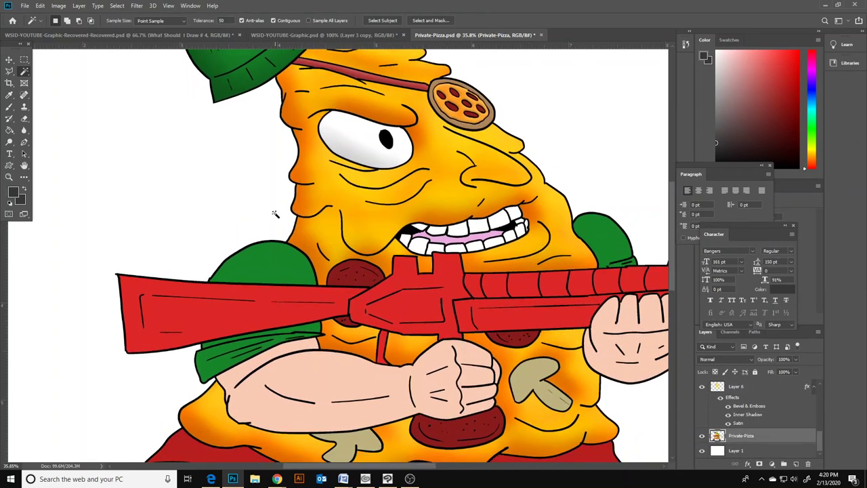
{"action": "left_click", "coordinate": [225, 266]}
{"action": "left_click", "coordinate": [207, 372]}
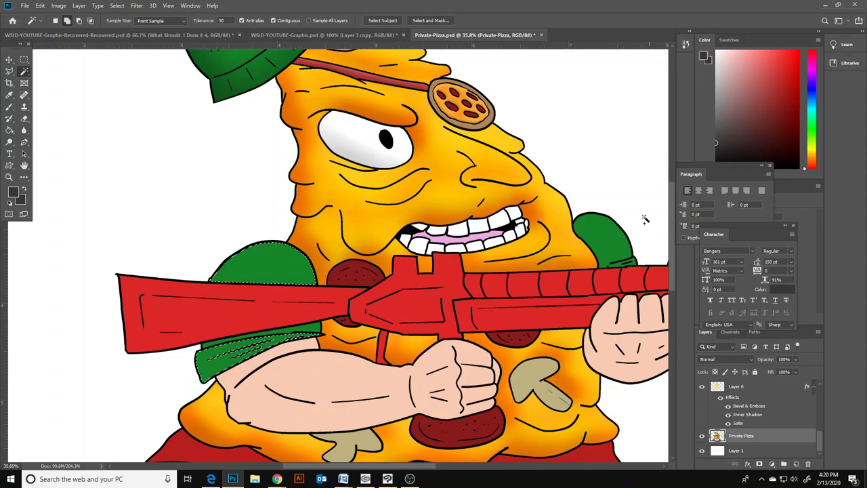
{"action": "left_click", "coordinate": [635, 264]}
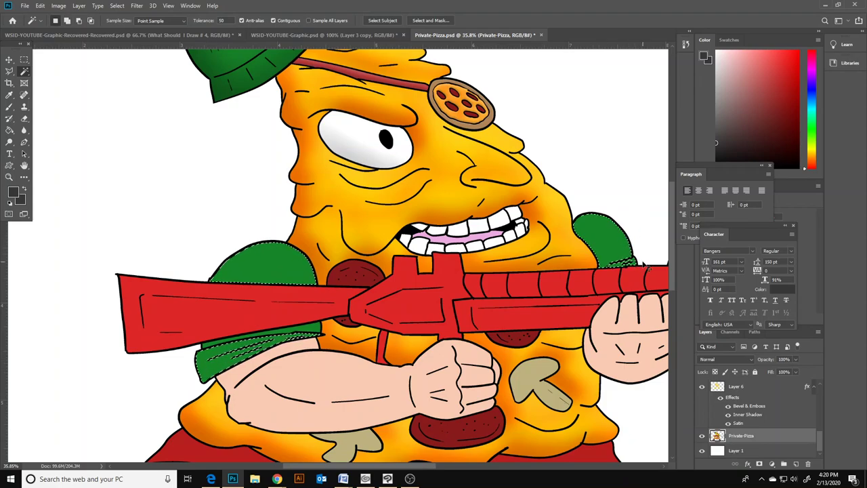
- Copy the selected sleeves to a new layer and try a Bevel & Emboss with 11% depth on it
{"action": "key", "text": "ctrl+j"}
{"action": "left_click", "coordinate": [9, 61]}
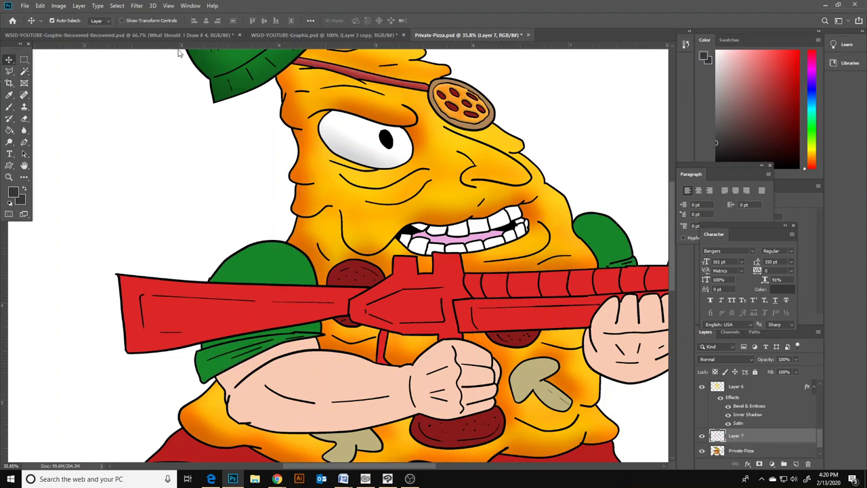
{"action": "left_click", "coordinate": [235, 59]}
{"action": "left_click", "coordinate": [266, 337]}
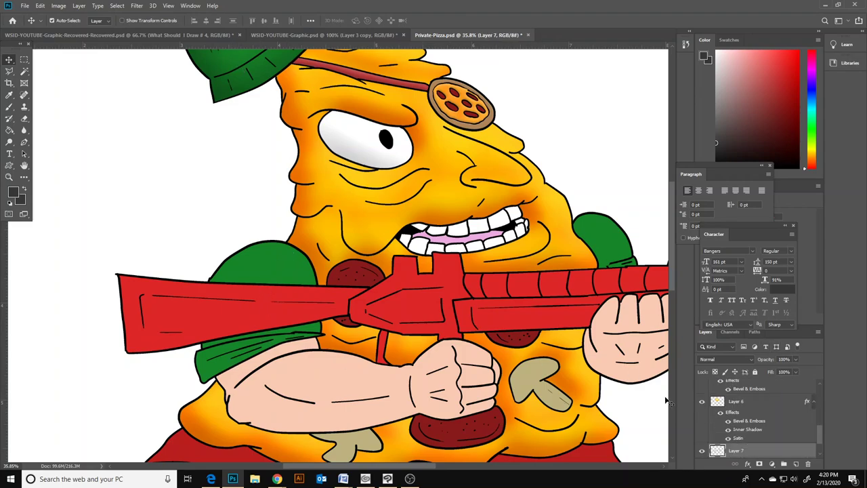
{"action": "double_click", "coordinate": [767, 453]}
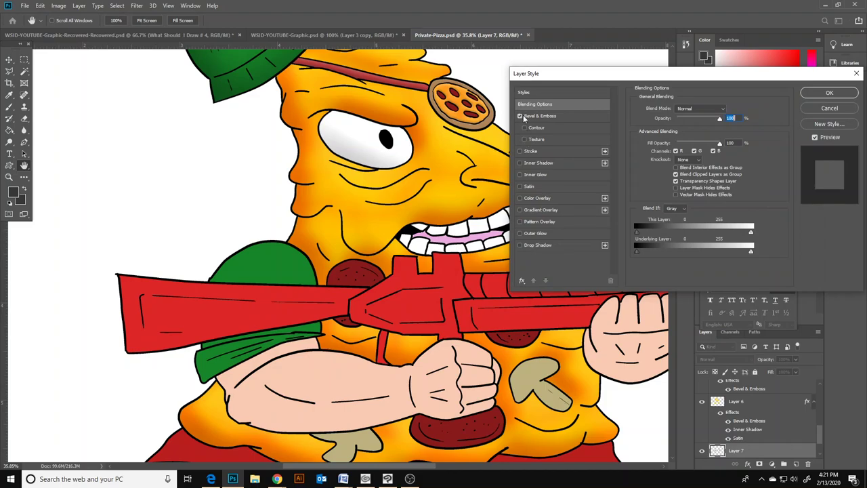
{"action": "left_click", "coordinate": [522, 117]}
{"action": "mouse_move", "coordinate": [673, 130]}
{"action": "left_mouse_down"}
{"action": "mouse_move", "coordinate": [690, 134]}
{"action": "mouse_move", "coordinate": [658, 137]}
{"action": "mouse_move", "coordinate": [675, 130]}
{"action": "left_mouse_up"}
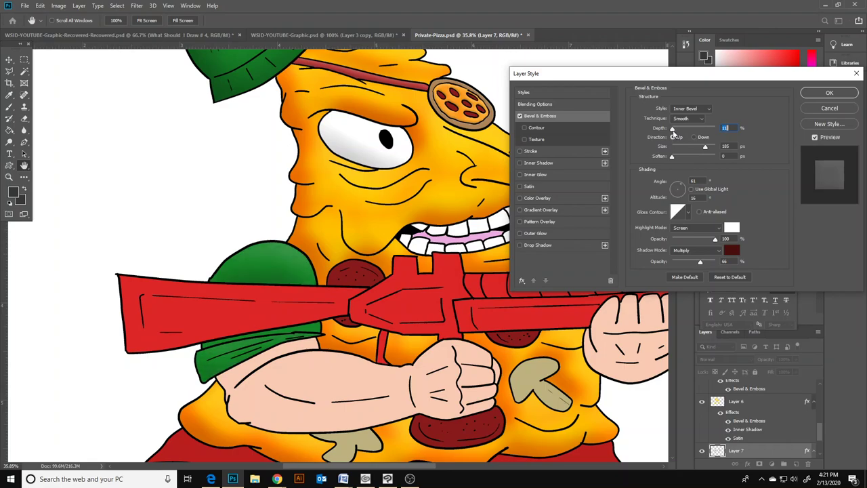
- Switch off the sleeve layer's bevel, try a Gradient Overlay on it, and undo the sleeve copy
{"action": "left_click", "coordinate": [520, 116]}
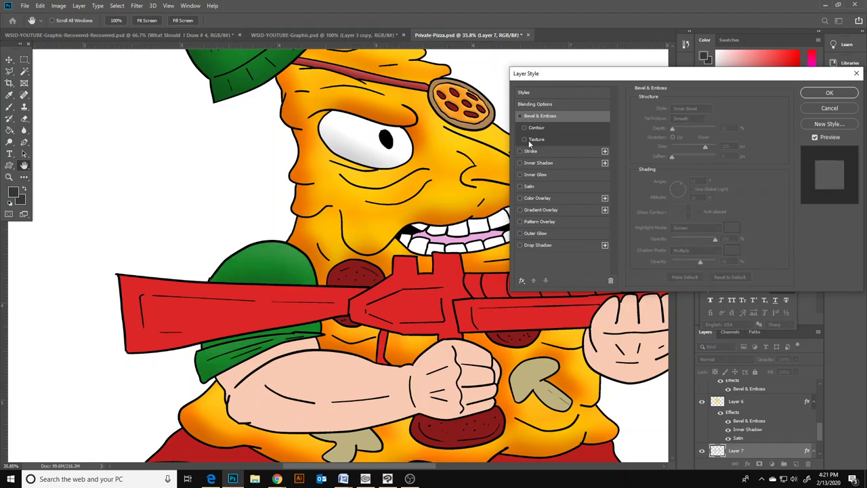
{"action": "left_click", "coordinate": [520, 210]}
{"action": "left_click", "coordinate": [544, 209]}
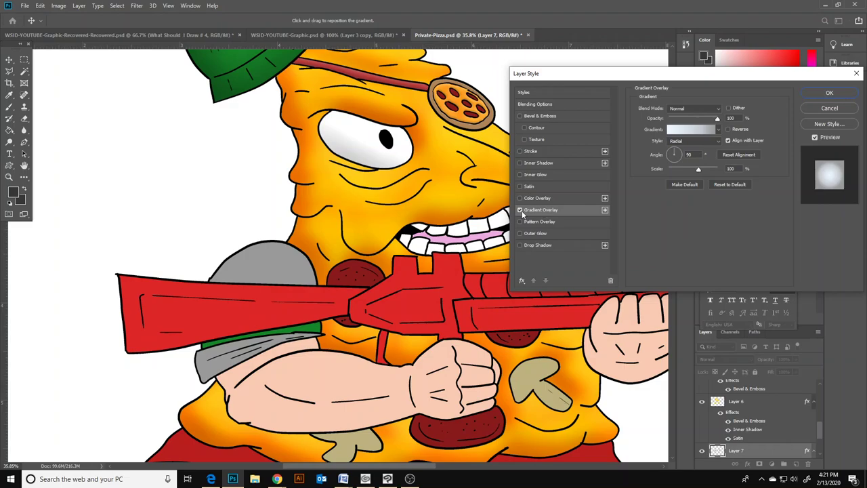
{"action": "left_click", "coordinate": [521, 209]}
{"action": "left_click", "coordinate": [831, 93]}
{"action": "key", "text": "ctrl+z"}
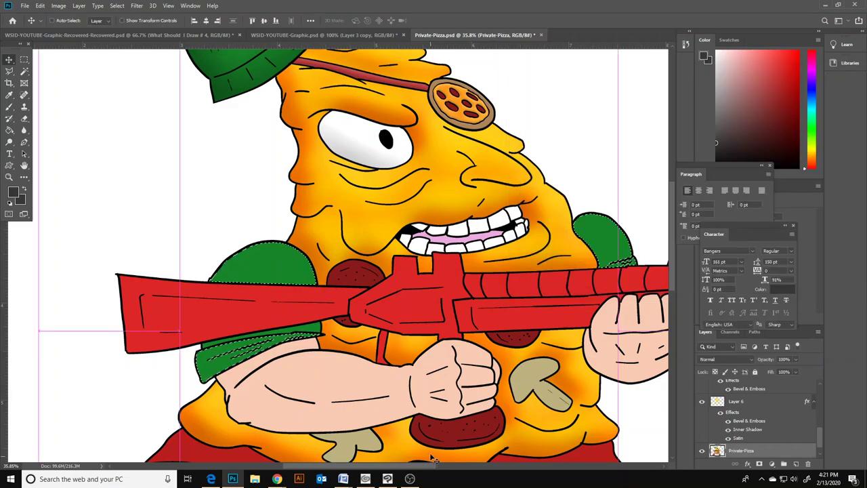
- Add the missing green sleeve parts to the selection, copy it to a new layer and open that layer's style settings
{"action": "key", "text": "w"}
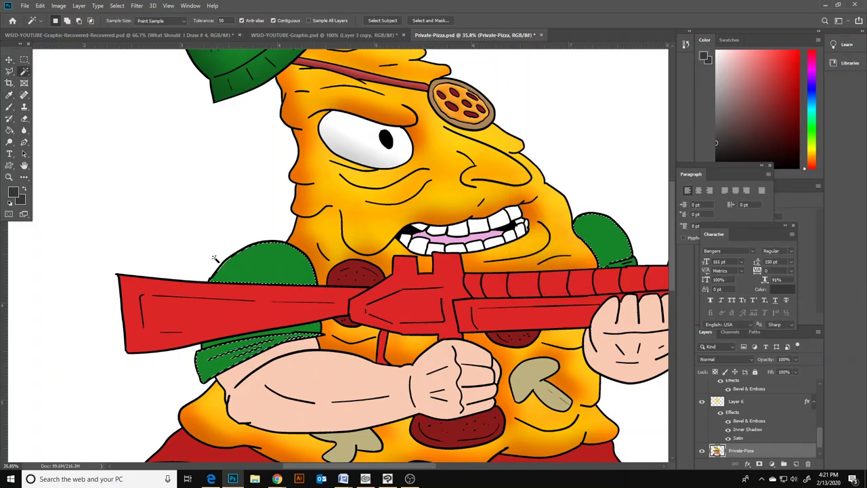
{"action": "left_click", "coordinate": [315, 329], "text": "shift"}
{"action": "left_click", "coordinate": [246, 347], "text": "shift"}
{"action": "key", "text": "ctrl+j"}
{"action": "left_click", "coordinate": [777, 422]}
{"action": "left_click", "coordinate": [782, 449]}
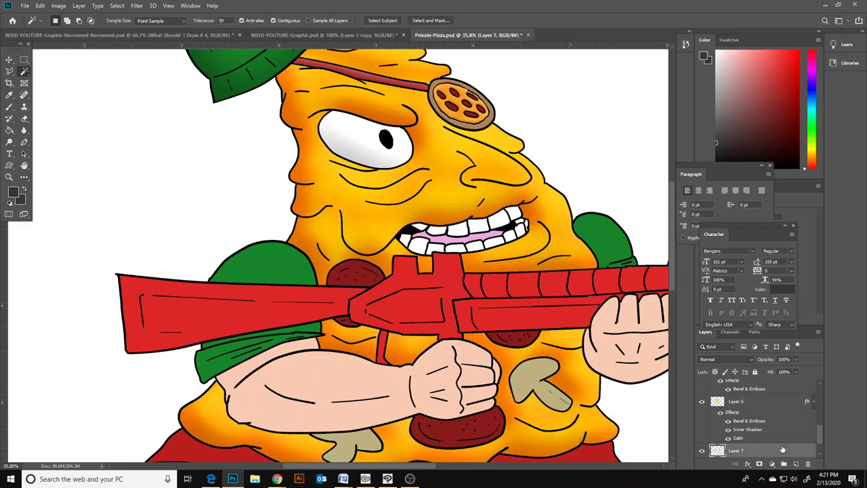
{"action": "double_click", "coordinate": [783, 449]}
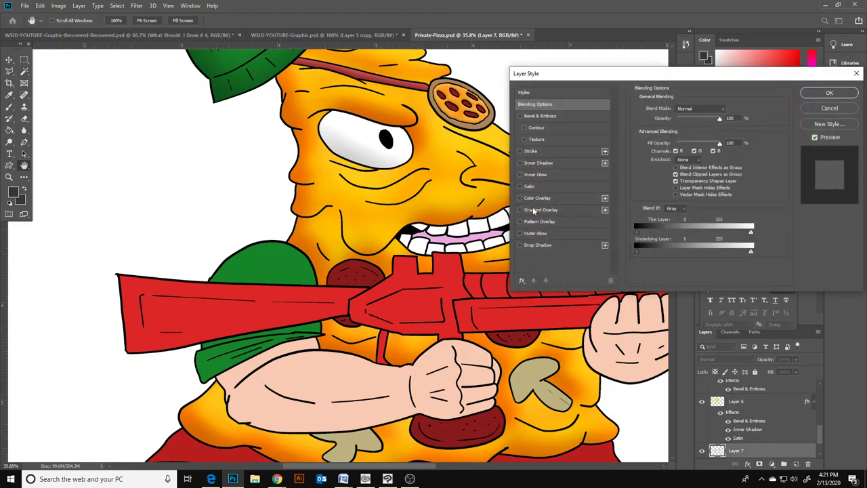
- Try a Gradient Overlay with a pale green ecffeb colour stop on the sleeve layer and switch it off again
{"action": "left_click", "coordinate": [531, 209]}
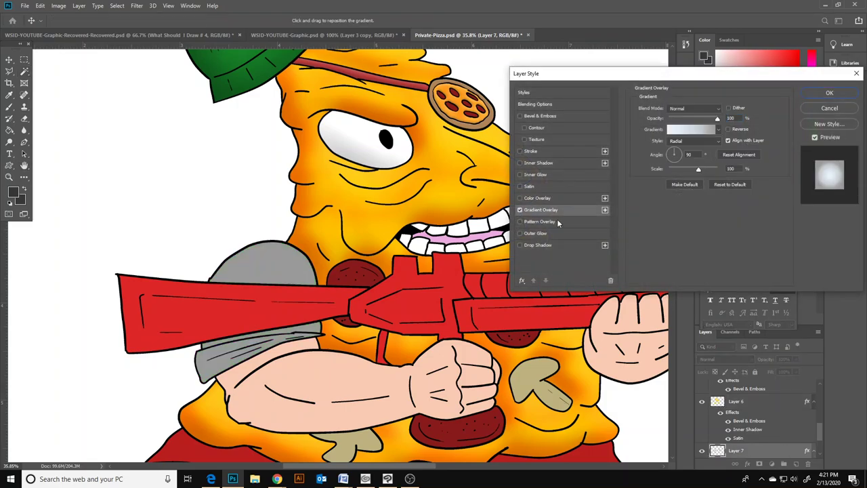
{"action": "left_click", "coordinate": [690, 129]}
{"action": "double_click", "coordinate": [601, 258]}
{"action": "type", "text": "ecffeb"}
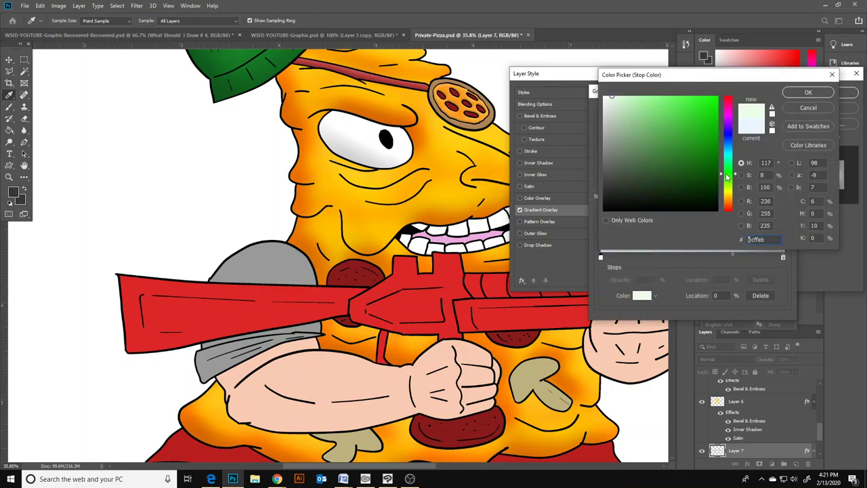
{"action": "left_click", "coordinate": [807, 107]}
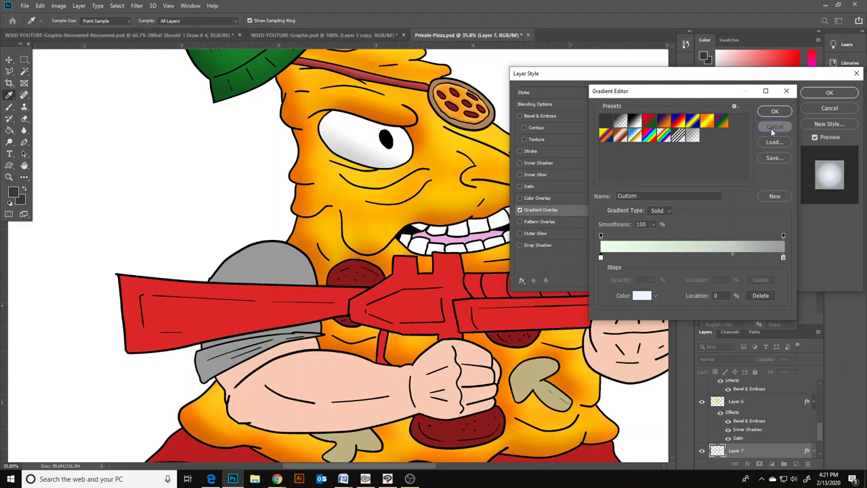
{"action": "left_click", "coordinate": [774, 127]}
{"action": "left_click", "coordinate": [521, 210]}
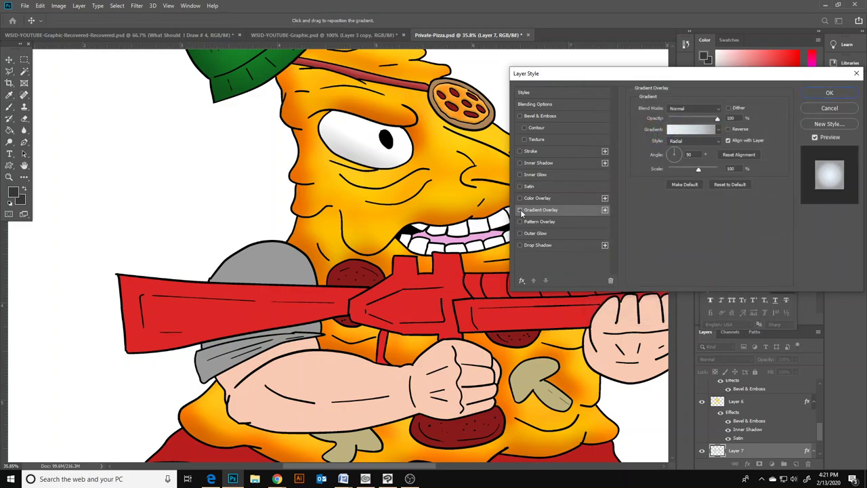
- Give the sleeve layer a black Inner Shadow with 34% opacity and 75 px distance, plus Bevel & Emboss, and apply the style
{"action": "left_click", "coordinate": [539, 163]}
{"action": "mouse_move", "coordinate": [702, 150]}
{"action": "left_mouse_down"}
{"action": "mouse_move", "coordinate": [684, 152]}
{"action": "mouse_move", "coordinate": [699, 154]}
{"action": "left_mouse_up"}
{"action": "left_click", "coordinate": [727, 110]}
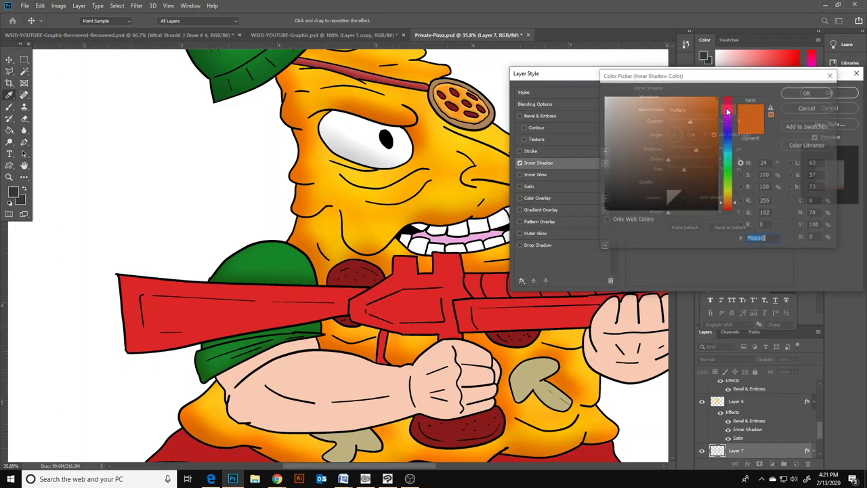
{"action": "left_click_drag", "start_coordinate": [665, 177], "coordinate": [606, 230]}
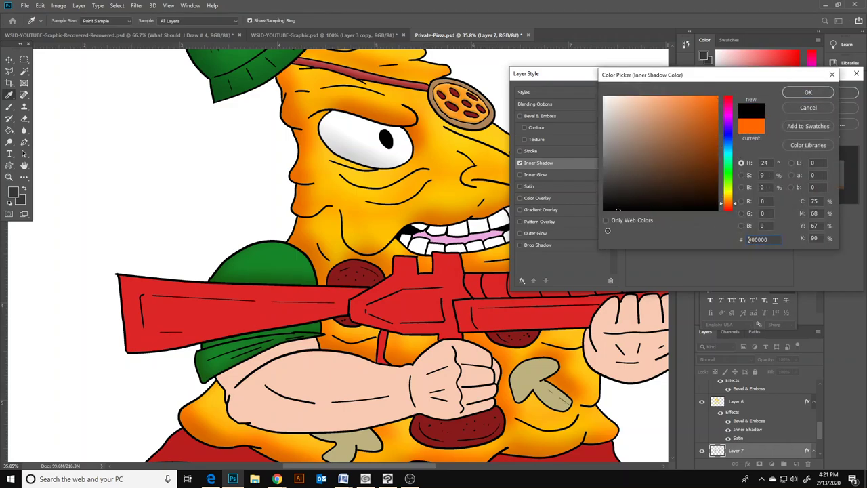
{"action": "left_click", "coordinate": [809, 92]}
{"action": "left_click_drag", "start_coordinate": [670, 121], "coordinate": [685, 122]}
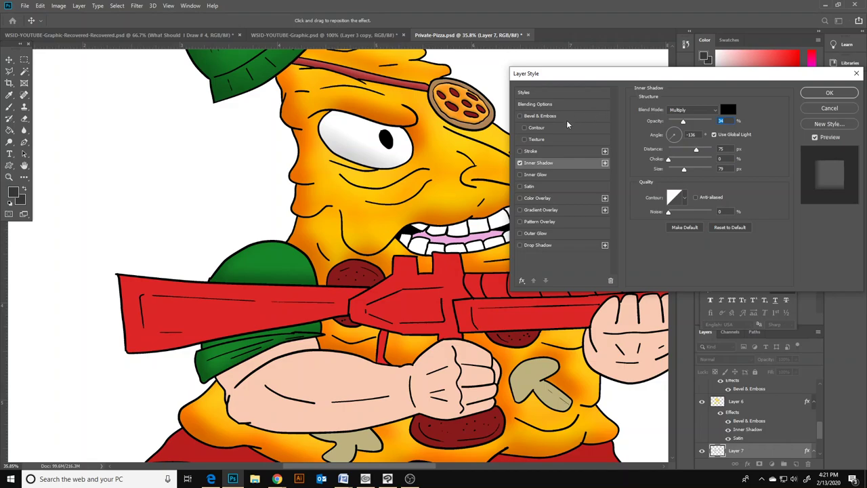
{"action": "left_click", "coordinate": [540, 116]}
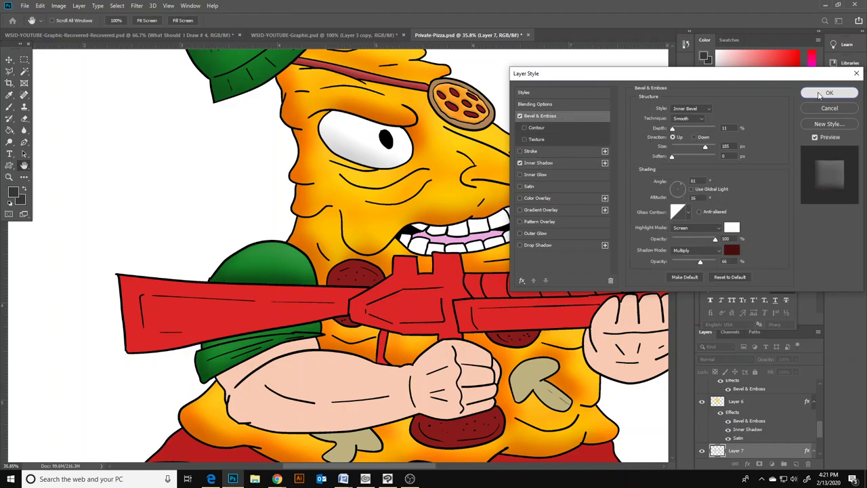
{"action": "left_click", "coordinate": [828, 93]}
- Split the green sleeve layer's Bevel & Emboss and Inner Shadow effects into separate layers
{"action": "scroll", "coordinate": [493, 212], "scroll_direction": "down", "scroll_amount": 5}
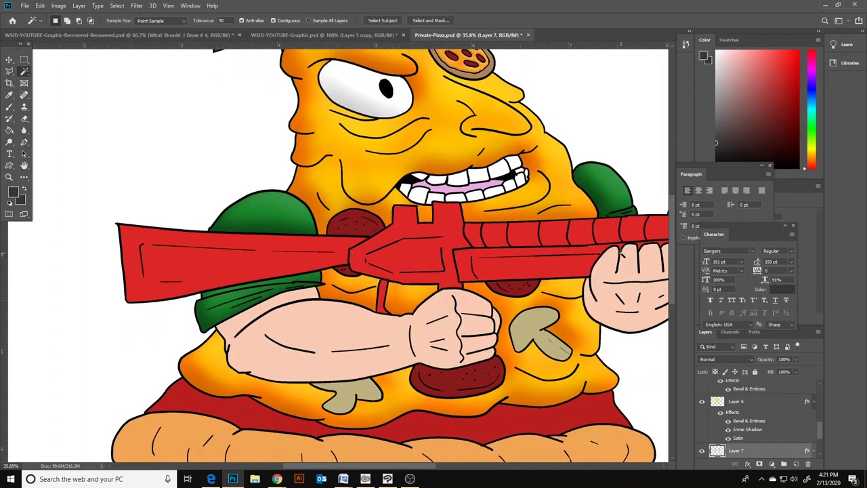
{"action": "scroll", "coordinate": [620, 253], "scroll_direction": "down", "scroll_amount": 3}
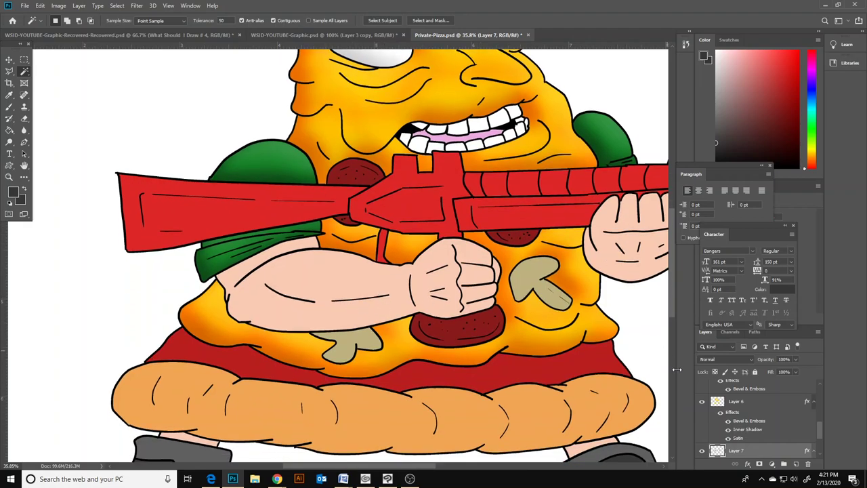
{"action": "scroll", "coordinate": [750, 450], "scroll_direction": "down", "scroll_amount": 2}
{"action": "left_click", "coordinate": [749, 437]}
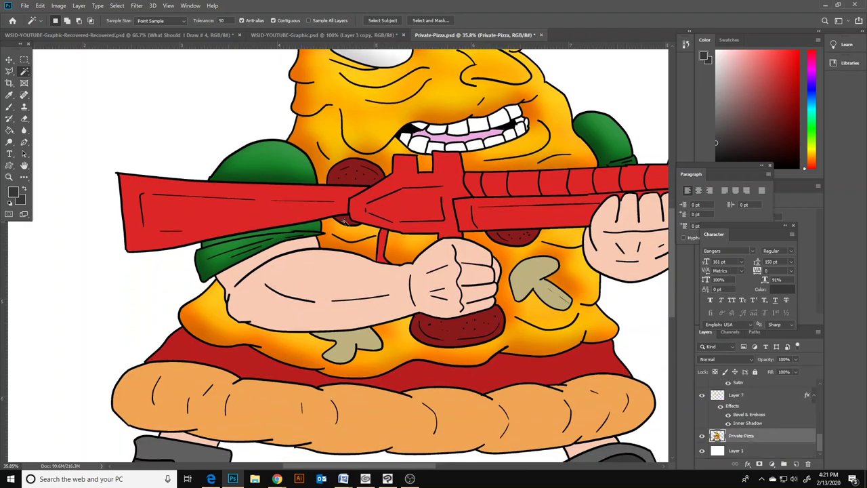
{"action": "key", "text": "v"}
{"action": "left_click", "coordinate": [254, 178]}
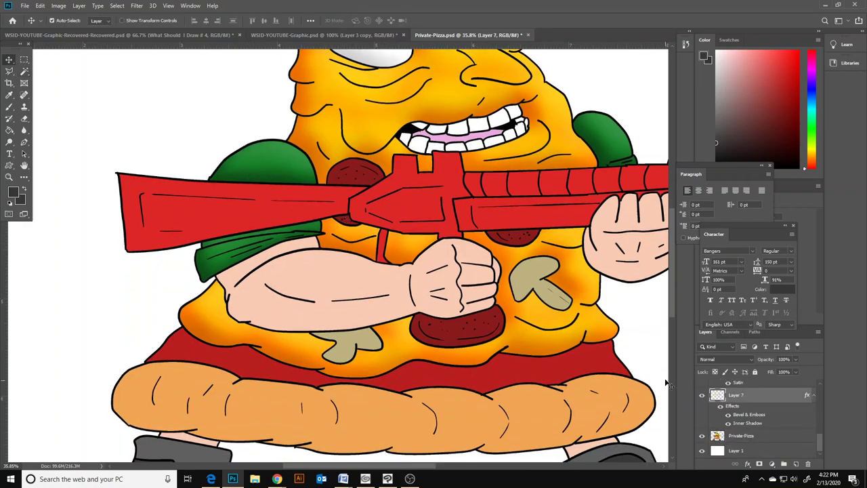
{"action": "right_click", "coordinate": [751, 425]}
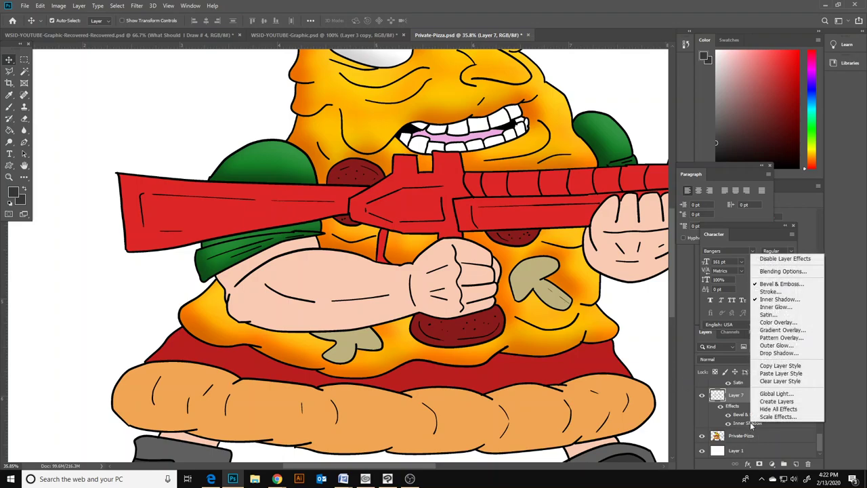
{"action": "left_click", "coordinate": [793, 401]}
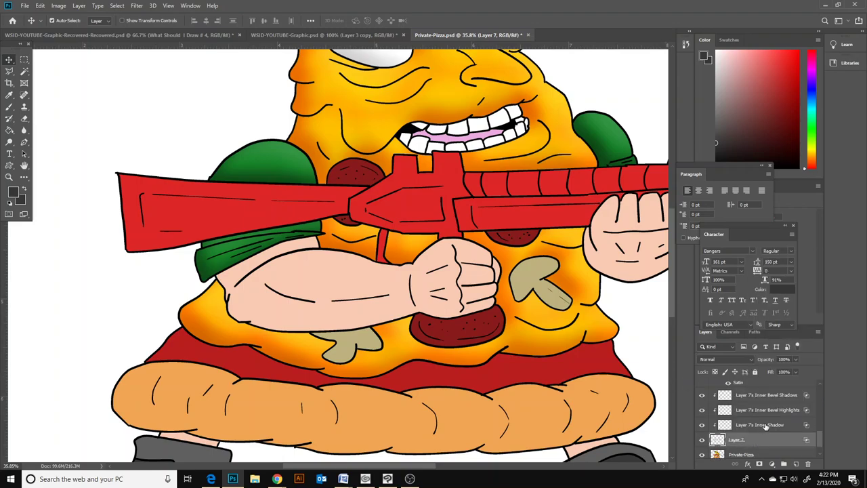
- Erase part of the separated inner shadow on the green sleeve above the rifle stock
{"action": "left_click", "coordinate": [782, 430]}
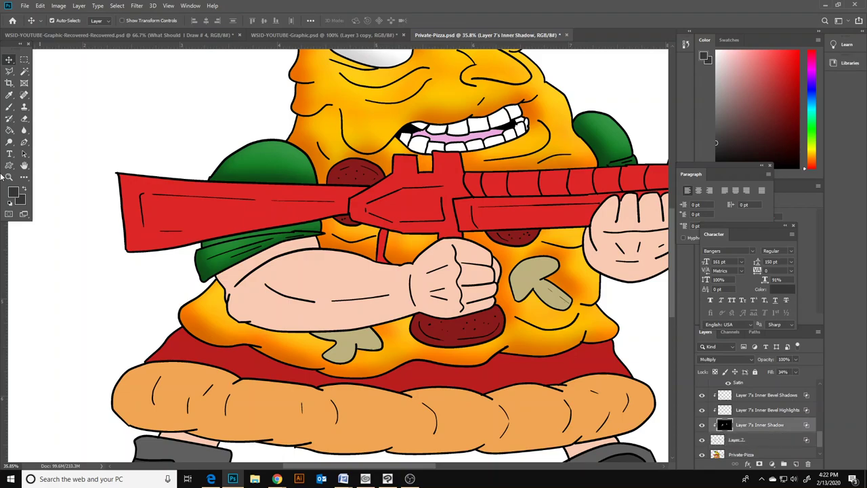
{"action": "left_click", "coordinate": [24, 118]}
{"action": "mouse_move", "coordinate": [259, 149]}
{"action": "left_mouse_down"}
{"action": "mouse_move", "coordinate": [308, 161]}
{"action": "mouse_move", "coordinate": [291, 178]}
{"action": "mouse_move", "coordinate": [263, 167]}
{"action": "left_mouse_up"}
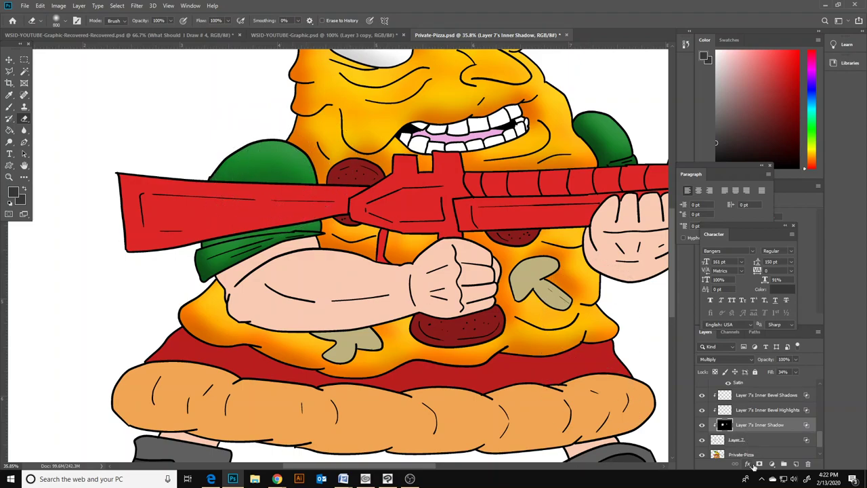
- Select the skin of the arm and hands on the Private-Pizza layer and copy it to a new layer
{"action": "left_click", "coordinate": [756, 454]}
{"action": "left_click", "coordinate": [24, 71]}
{"action": "left_click", "coordinate": [293, 304]}
{"action": "left_click", "coordinate": [600, 266], "text": "shift"}
{"action": "key", "text": "ctrl+j"}
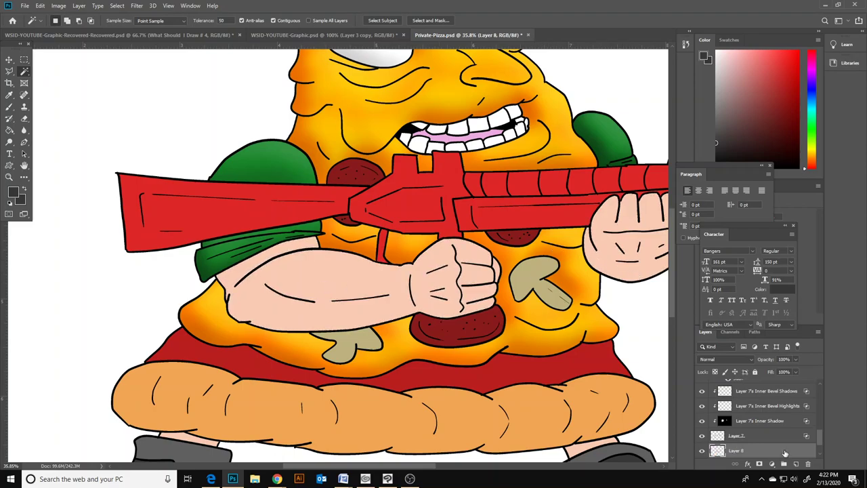
- Add Bevel & Emboss to the skin layer and set its depth to 43%
{"action": "double_click", "coordinate": [784, 452]}
{"action": "left_click", "coordinate": [520, 116]}
{"action": "left_click", "coordinate": [539, 115]}
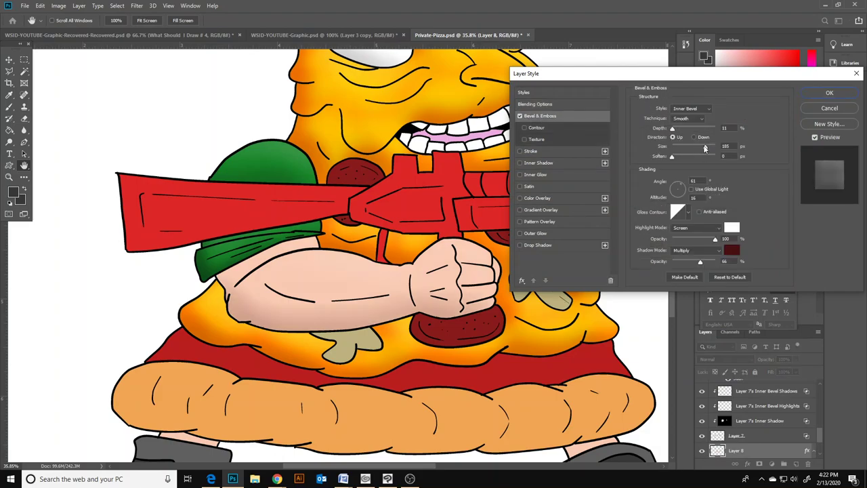
{"action": "mouse_move", "coordinate": [673, 130]}
{"action": "left_mouse_down"}
{"action": "mouse_move", "coordinate": [689, 133]}
{"action": "mouse_move", "coordinate": [675, 134]}
{"action": "left_mouse_up"}
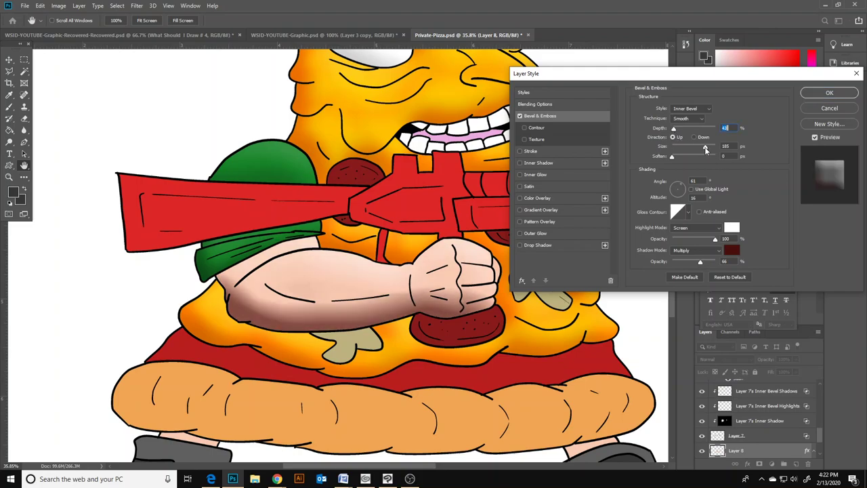
- Set the skin bevel's shadow colour to brown ad6947 and its size to 161 px
{"action": "left_click", "coordinate": [732, 251]}
{"action": "left_click", "coordinate": [385, 274]}
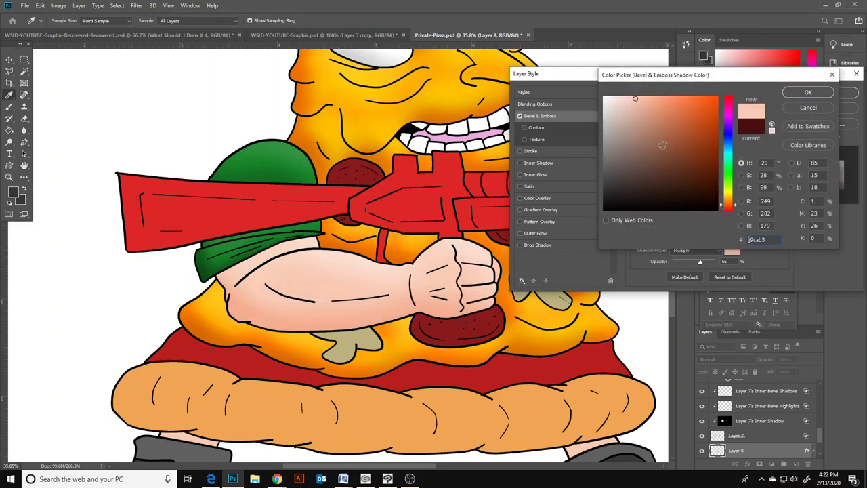
{"action": "left_click_drag", "start_coordinate": [651, 107], "coordinate": [671, 132]}
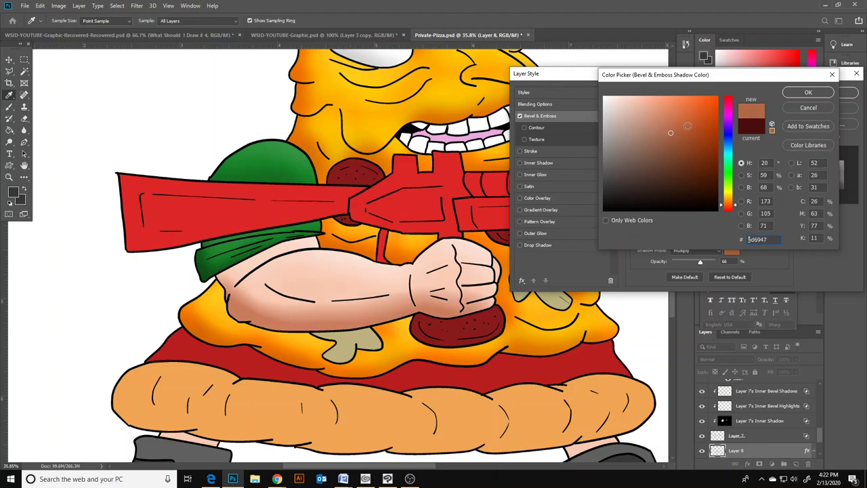
{"action": "left_click", "coordinate": [806, 93]}
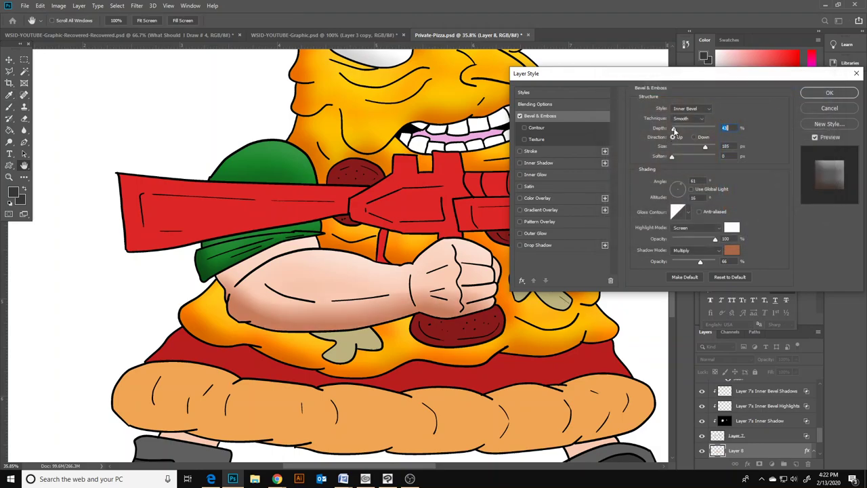
{"action": "mouse_move", "coordinate": [705, 150]}
{"action": "left_mouse_down"}
{"action": "mouse_move", "coordinate": [690, 148]}
{"action": "mouse_move", "coordinate": [702, 151]}
{"action": "left_mouse_up"}
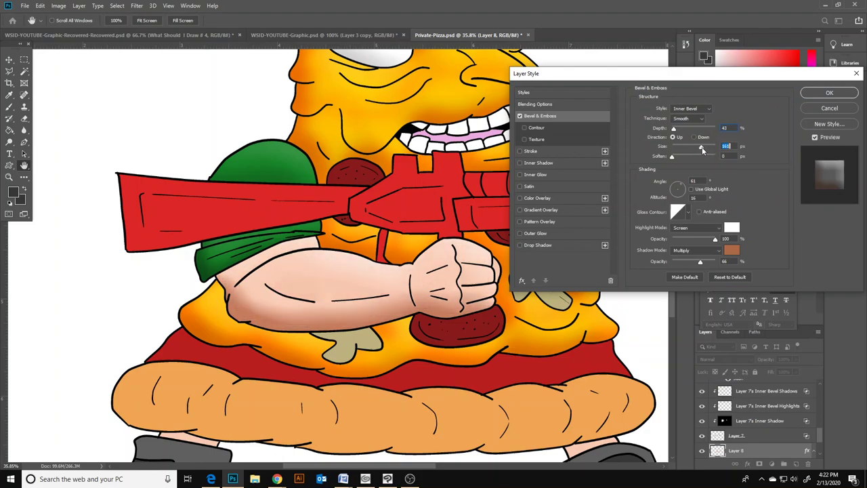
- Add an Inner Shadow to the skin layer, reposition it with Use Global Light off, and apply the style
{"action": "left_click", "coordinate": [529, 164]}
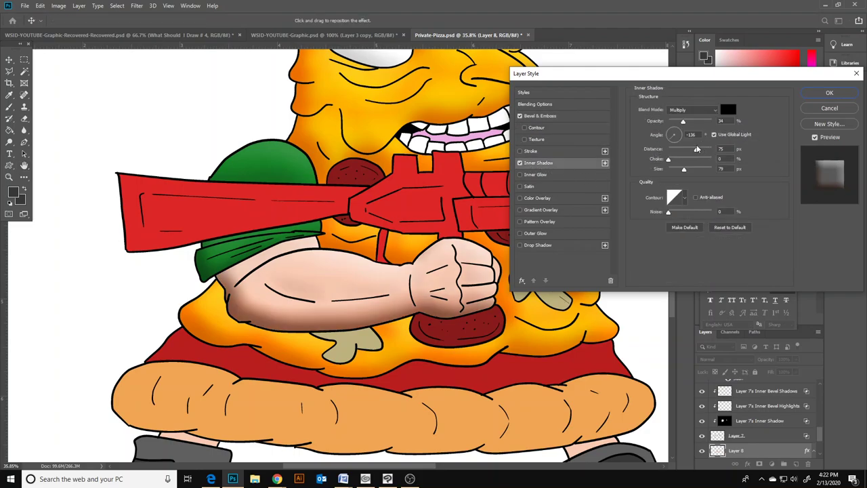
{"action": "left_click_drag", "start_coordinate": [385, 304], "coordinate": [381, 323]}
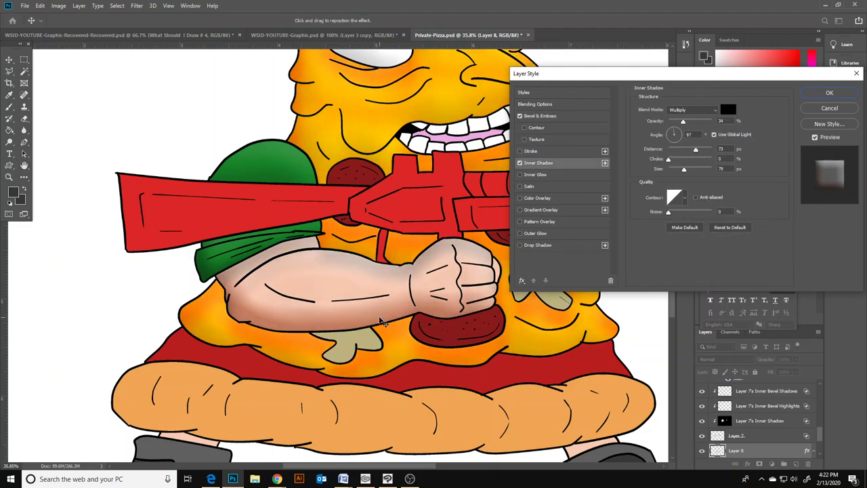
{"action": "left_click", "coordinate": [715, 135]}
{"action": "left_click", "coordinate": [716, 135]}
{"action": "left_click_drag", "start_coordinate": [363, 309], "coordinate": [383, 285]}
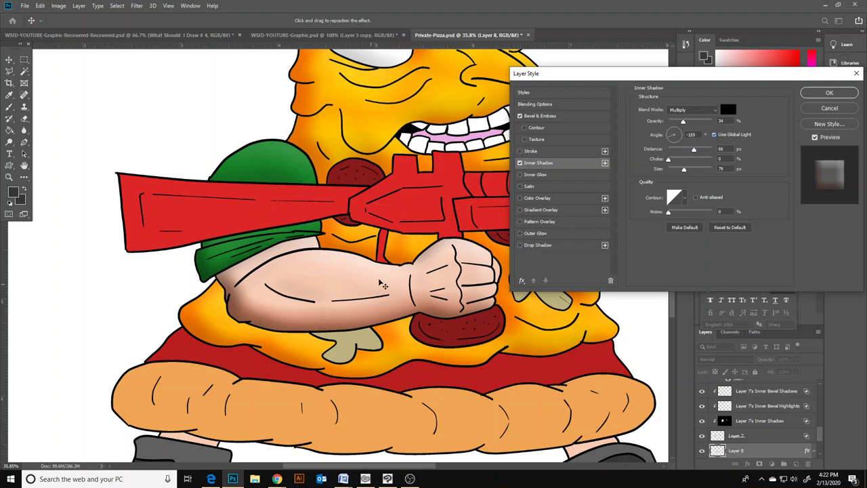
{"action": "left_click", "coordinate": [714, 134]}
{"action": "mouse_move", "coordinate": [368, 297]}
{"action": "left_mouse_down"}
{"action": "mouse_move", "coordinate": [364, 303]}
{"action": "mouse_move", "coordinate": [383, 283]}
{"action": "left_mouse_up"}
{"action": "left_click", "coordinate": [678, 111]}
{"action": "left_click", "coordinate": [673, 118]}
{"action": "left_click_drag", "start_coordinate": [674, 119], "coordinate": [675, 121]}
{"action": "left_click", "coordinate": [830, 93]}
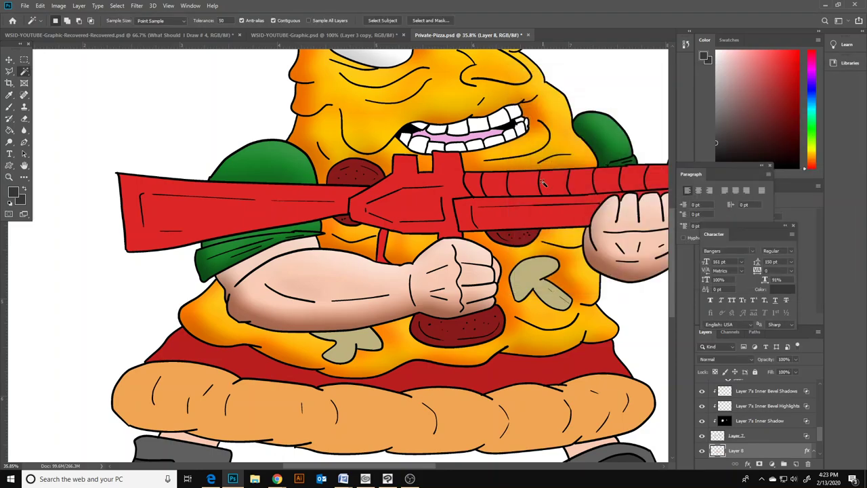
- Select all the dark red pepperoni pieces on the Private-Pizza layer and copy them to a new layer
{"action": "scroll", "coordinate": [497, 258], "scroll_direction": "up", "scroll_amount": 1}
{"action": "scroll", "coordinate": [508, 250], "scroll_direction": "down", "scroll_amount": 1}
{"action": "scroll", "coordinate": [669, 254], "scroll_direction": "down", "scroll_amount": 2}
{"action": "scroll", "coordinate": [671, 237], "scroll_direction": "up", "scroll_amount": 3}
{"action": "scroll", "coordinate": [670, 244], "scroll_direction": "down", "scroll_amount": 1}
{"action": "scroll", "coordinate": [670, 258], "scroll_direction": "down", "scroll_amount": 3}
{"action": "scroll", "coordinate": [762, 440], "scroll_direction": "down", "scroll_amount": 2}
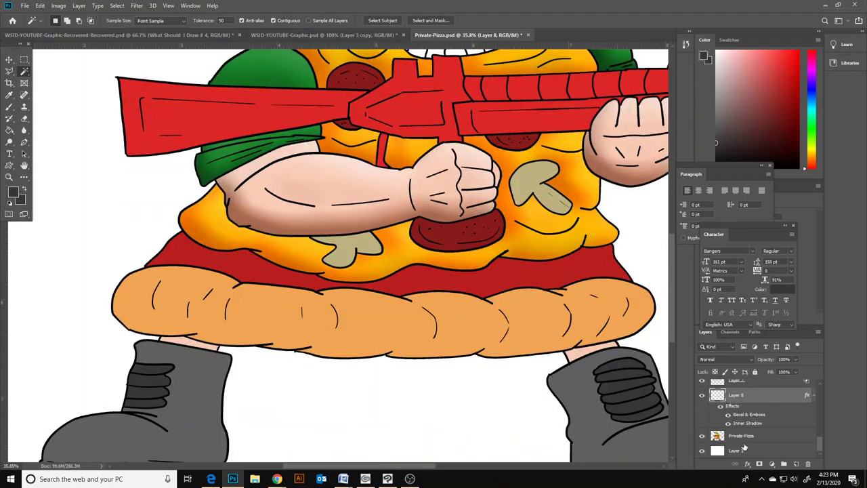
{"action": "left_click", "coordinate": [762, 439]}
{"action": "left_click", "coordinate": [453, 234]}
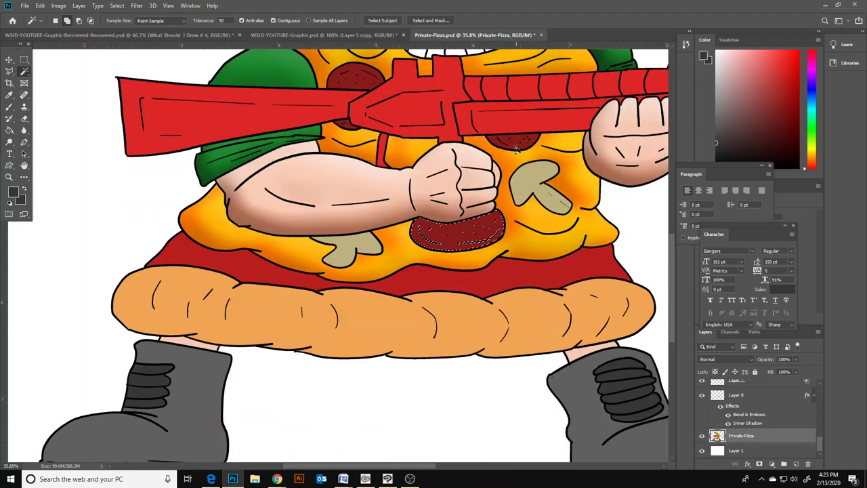
{"action": "left_click", "coordinate": [359, 80], "text": "shift"}
{"action": "left_click", "coordinate": [505, 140], "text": "shift"}
{"action": "left_click", "coordinate": [344, 126], "text": "shift"}
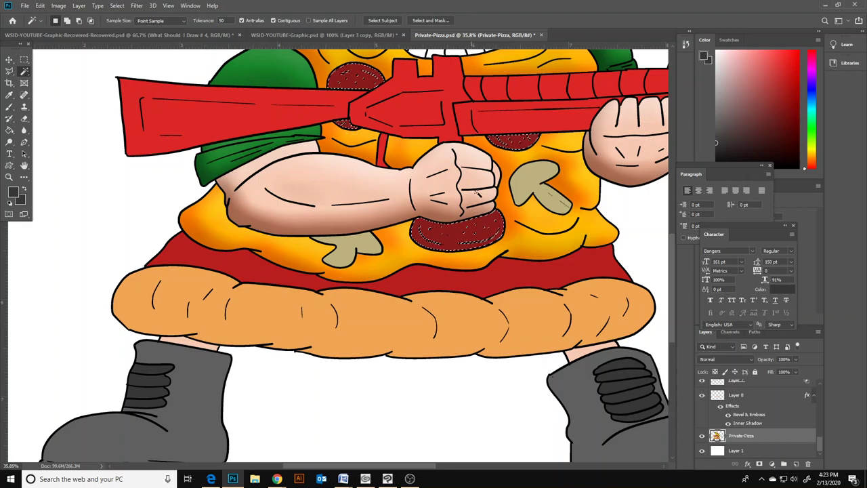
{"action": "scroll", "coordinate": [492, 205], "scroll_direction": "up", "scroll_amount": 3}
{"action": "scroll", "coordinate": [493, 205], "scroll_direction": "up", "scroll_amount": 1}
{"action": "key", "text": "ctrl+j"}
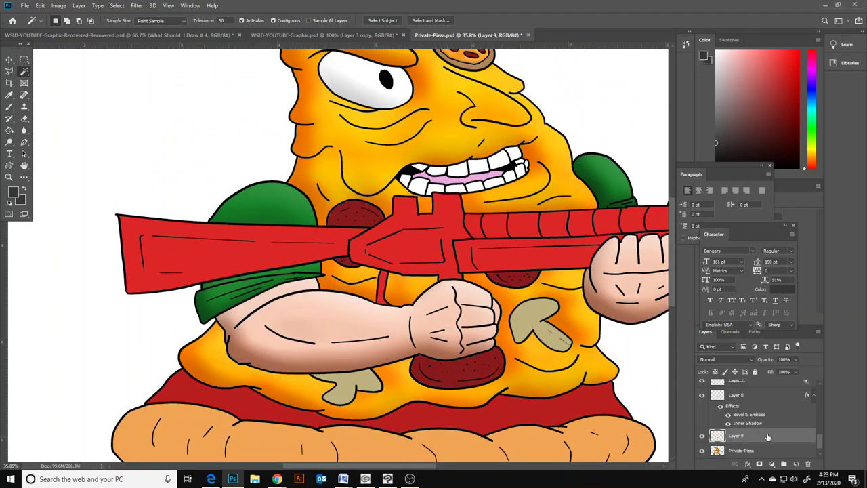
- Add Bevel & Emboss to the pepperoni layer and set its size to 84 px
{"action": "key", "text": "h"}
{"action": "double_click", "coordinate": [779, 436]}
{"action": "left_click", "coordinate": [574, 118]}
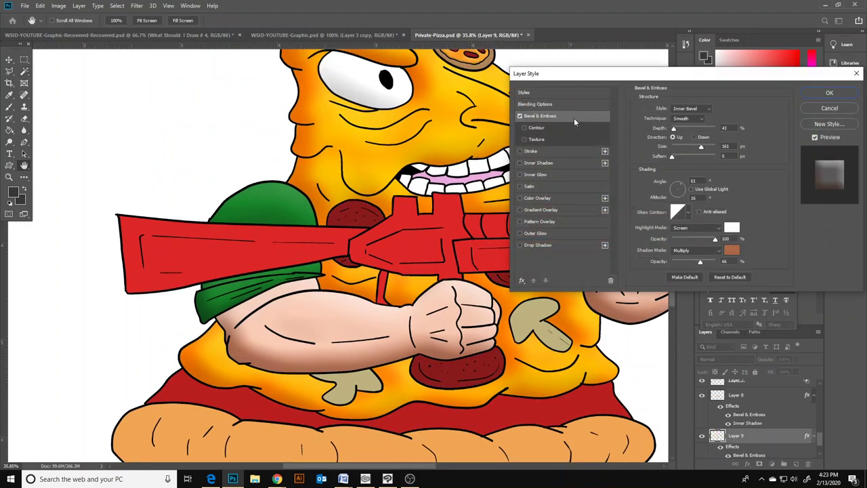
{"action": "left_click_drag", "start_coordinate": [711, 148], "coordinate": [690, 151]}
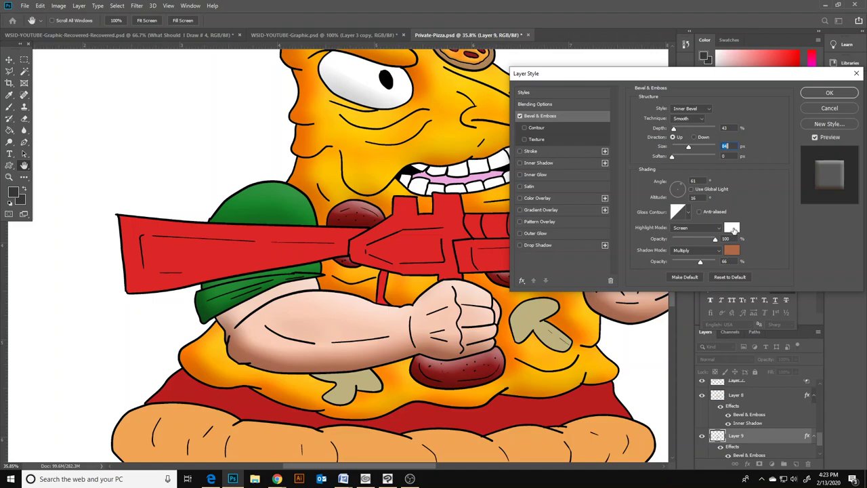
- Give the pepperoni bevel a pink ff9090 highlight and a red shadow based on the pepperoni's colour, and apply the style
{"action": "left_click", "coordinate": [734, 229]}
{"action": "left_click_drag", "start_coordinate": [671, 118], "coordinate": [656, 94]}
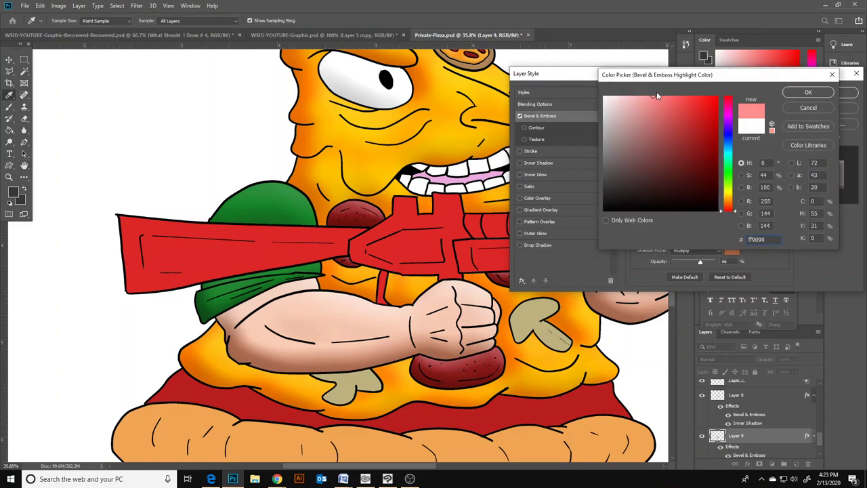
{"action": "left_click", "coordinate": [794, 91]}
{"action": "left_click", "coordinate": [734, 252]}
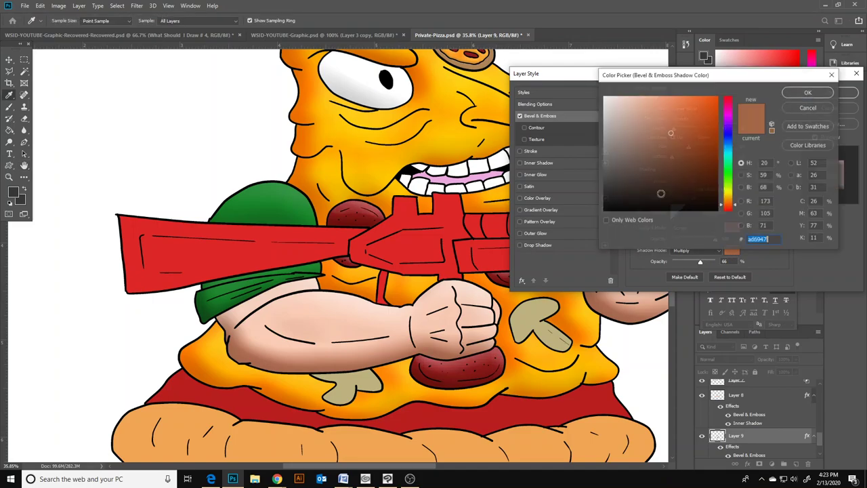
{"action": "left_click", "coordinate": [460, 361]}
{"action": "mouse_move", "coordinate": [693, 149]}
{"action": "left_mouse_down"}
{"action": "mouse_move", "coordinate": [695, 170]}
{"action": "mouse_move", "coordinate": [691, 132]}
{"action": "mouse_move", "coordinate": [685, 138]}
{"action": "left_mouse_up"}
{"action": "left_click", "coordinate": [807, 93]}
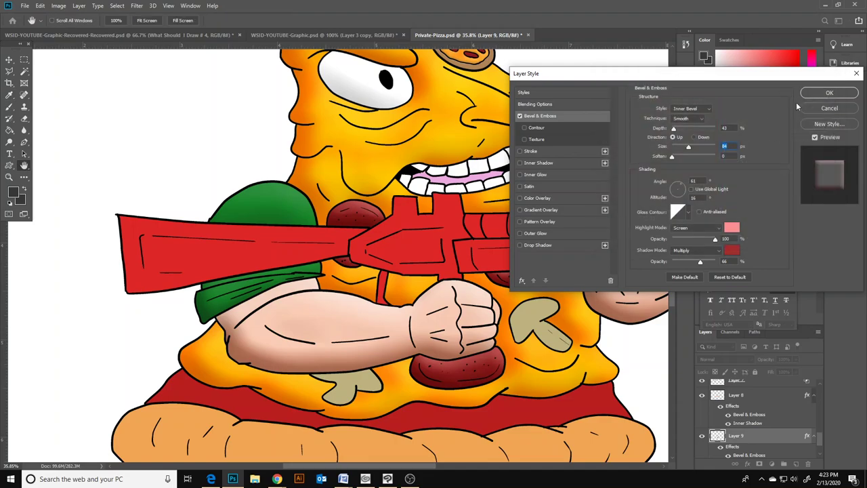
{"action": "left_click", "coordinate": [828, 93]}
- Select the mushroom pieces on the Private-Pizza layer and copy them to a new layer
{"action": "scroll", "coordinate": [746, 420], "scroll_direction": "down", "scroll_amount": 1}
{"action": "left_click", "coordinate": [744, 437]}
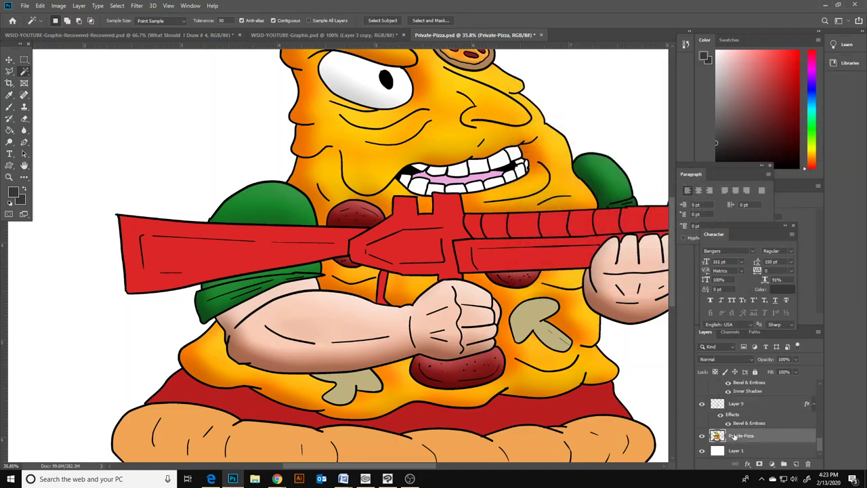
{"action": "scroll", "coordinate": [522, 353], "scroll_direction": "down", "scroll_amount": 2}
{"action": "left_click", "coordinate": [544, 303], "text": "shift"}
{"action": "key", "text": "ctrl+j"}
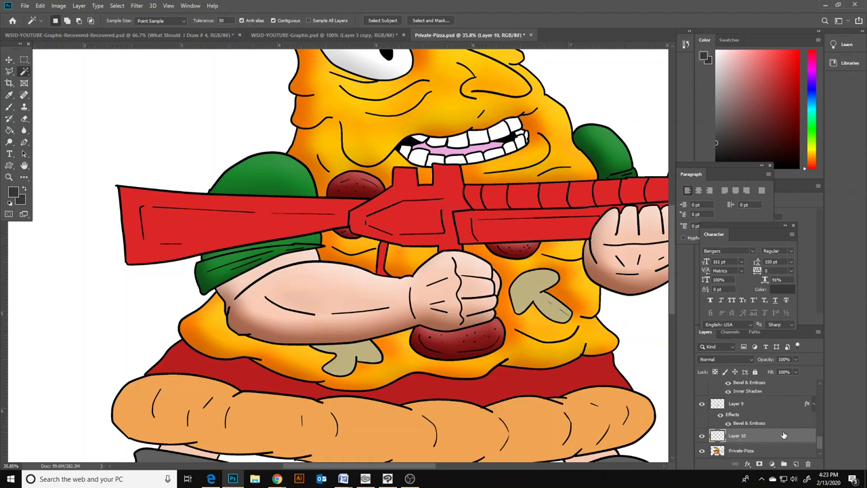
- Add Bevel & Emboss to the mushroom layer with a black shadow colour and a white highlight colour
{"action": "double_click", "coordinate": [770, 433]}
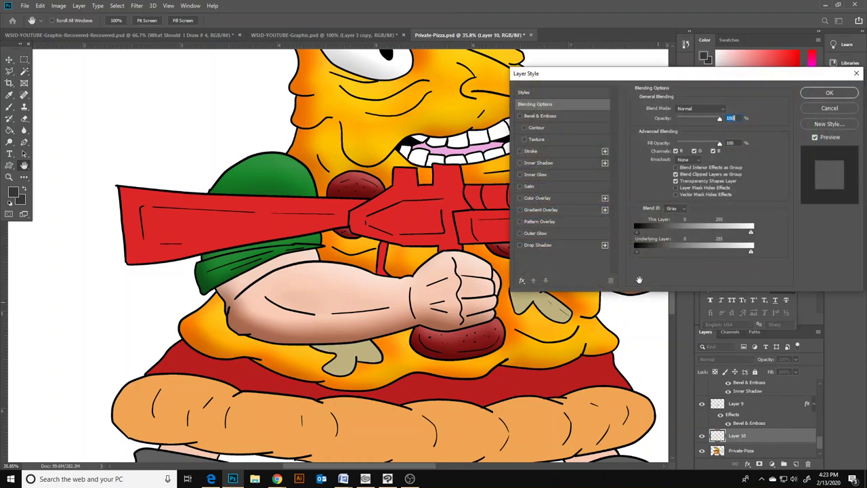
{"action": "left_click", "coordinate": [545, 117]}
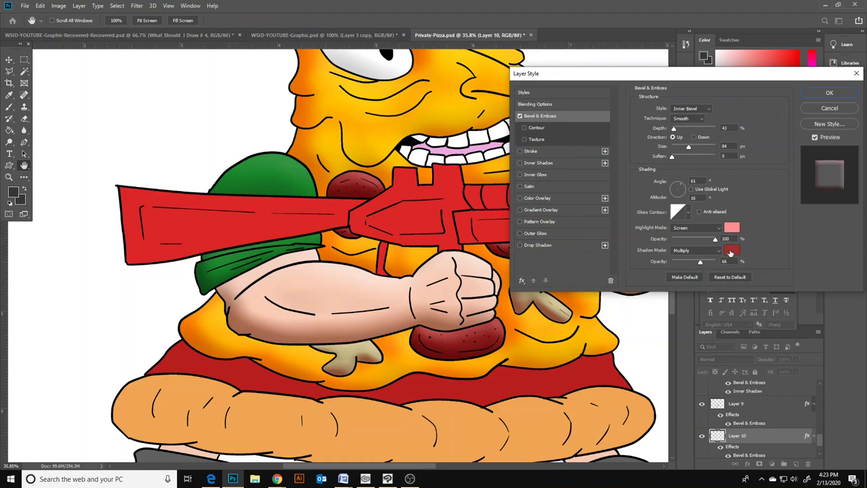
{"action": "left_click", "coordinate": [731, 252]}
{"action": "left_click_drag", "start_coordinate": [637, 203], "coordinate": [593, 227]}
{"action": "left_click", "coordinate": [793, 94]}
{"action": "left_click", "coordinate": [730, 231]}
{"action": "left_click_drag", "start_coordinate": [637, 125], "coordinate": [598, 88]}
{"action": "left_click", "coordinate": [800, 92]}
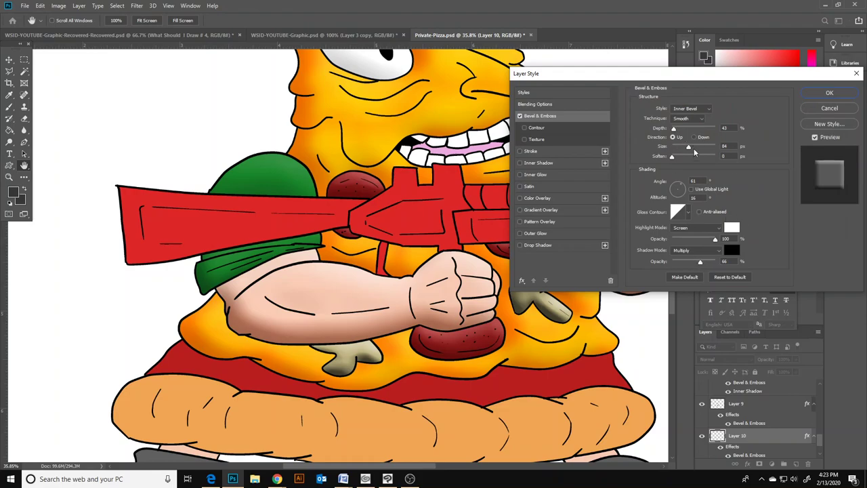
- Set the mushroom bevel's size to 35 px and its shadow opacity to 31%, and apply the style
{"action": "left_click_drag", "start_coordinate": [691, 148], "coordinate": [682, 148]}
{"action": "mouse_move", "coordinate": [699, 263]}
{"action": "left_mouse_down"}
{"action": "mouse_move", "coordinate": [681, 266]}
{"action": "mouse_move", "coordinate": [692, 271]}
{"action": "left_mouse_up"}
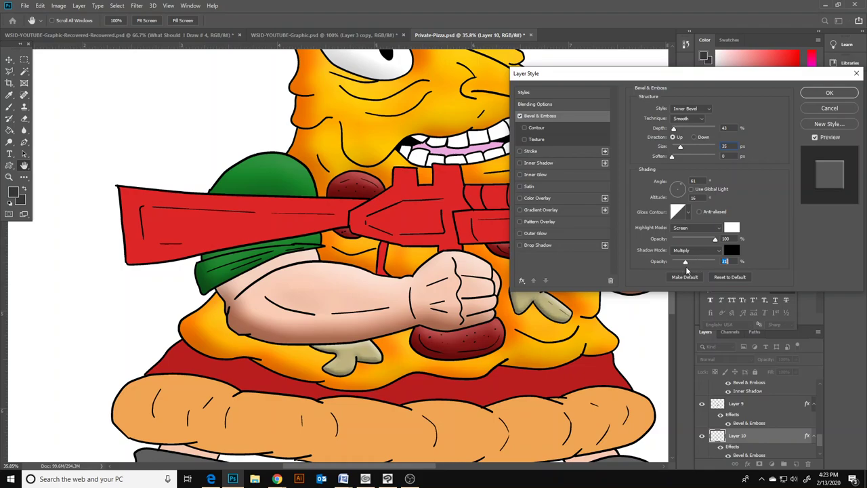
{"action": "left_click", "coordinate": [829, 93]}
- Select the red sauce area on the Private-Pizza layer and copy it to a new layer
{"action": "scroll", "coordinate": [484, 261], "scroll_direction": "down", "scroll_amount": 1}
{"action": "scroll", "coordinate": [753, 424], "scroll_direction": "down", "scroll_amount": 2}
{"action": "left_click", "coordinate": [745, 437]}
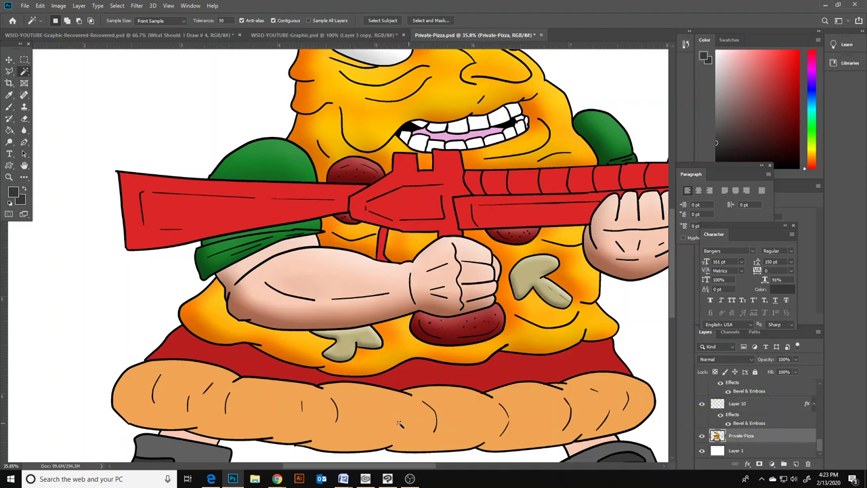
{"action": "left_click", "coordinate": [426, 381]}
{"action": "key", "text": "ctrl+j"}
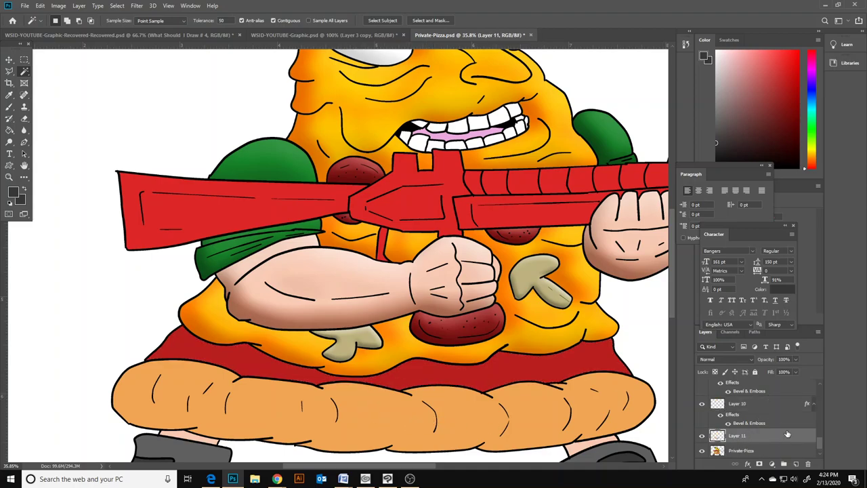
- Add a Gradient Overlay to the sauce layer and set its style to Linear
{"action": "double_click", "coordinate": [767, 435]}
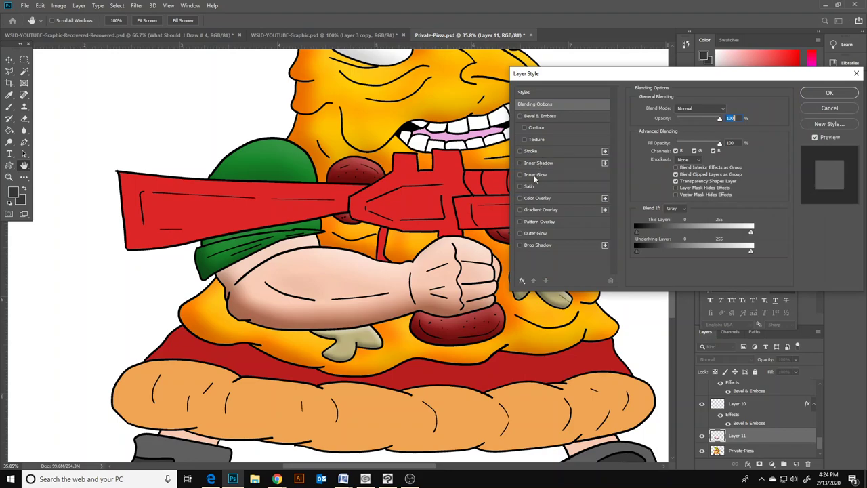
{"action": "left_click", "coordinate": [529, 212]}
{"action": "left_click", "coordinate": [702, 136]}
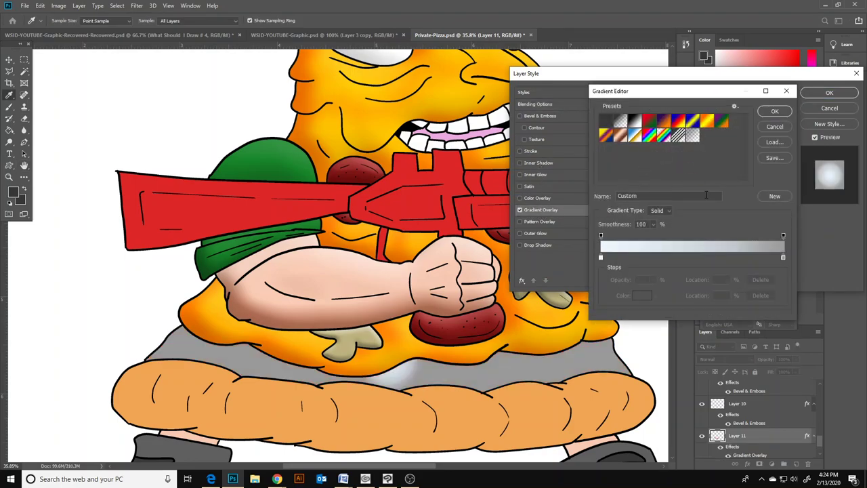
{"action": "left_click", "coordinate": [777, 113]}
{"action": "left_click", "coordinate": [689, 141]}
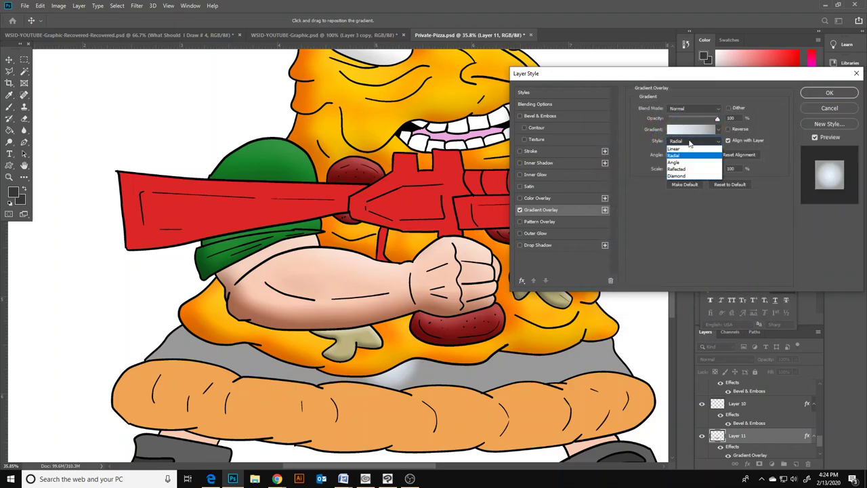
{"action": "left_click", "coordinate": [689, 149]}
- Colour the sauce gradient from dark red at the start stop to light red ff5252 at the end stop
{"action": "left_click", "coordinate": [676, 130]}
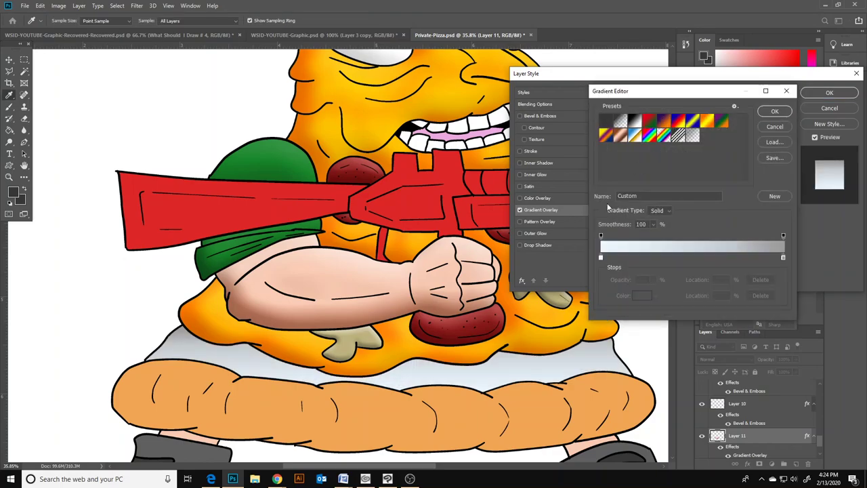
{"action": "double_click", "coordinate": [600, 259]}
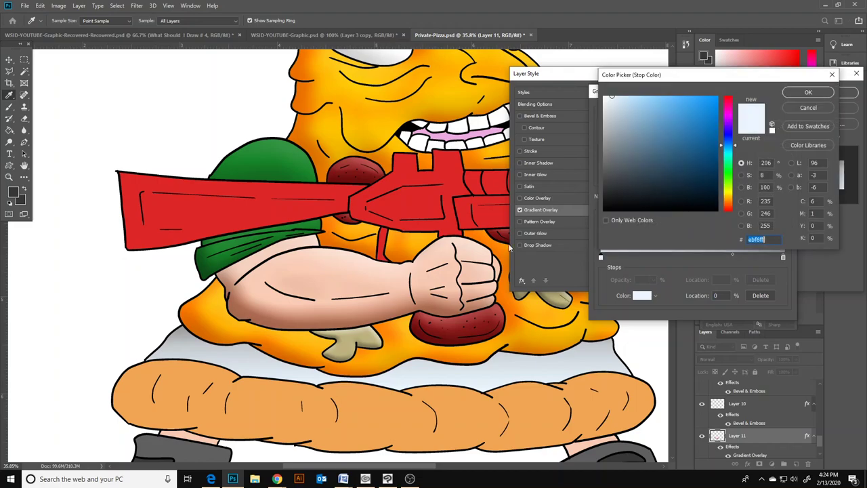
{"action": "mouse_move", "coordinate": [636, 187]}
{"action": "left_mouse_down"}
{"action": "mouse_move", "coordinate": [664, 147]}
{"action": "mouse_move", "coordinate": [712, 133]}
{"action": "left_mouse_up"}
{"action": "left_click", "coordinate": [809, 93]}
{"action": "left_click", "coordinate": [784, 257]}
{"action": "double_click", "coordinate": [784, 257]}
{"action": "mouse_move", "coordinate": [694, 133]}
{"action": "left_mouse_down"}
{"action": "mouse_move", "coordinate": [699, 116]}
{"action": "mouse_move", "coordinate": [682, 95]}
{"action": "left_mouse_up"}
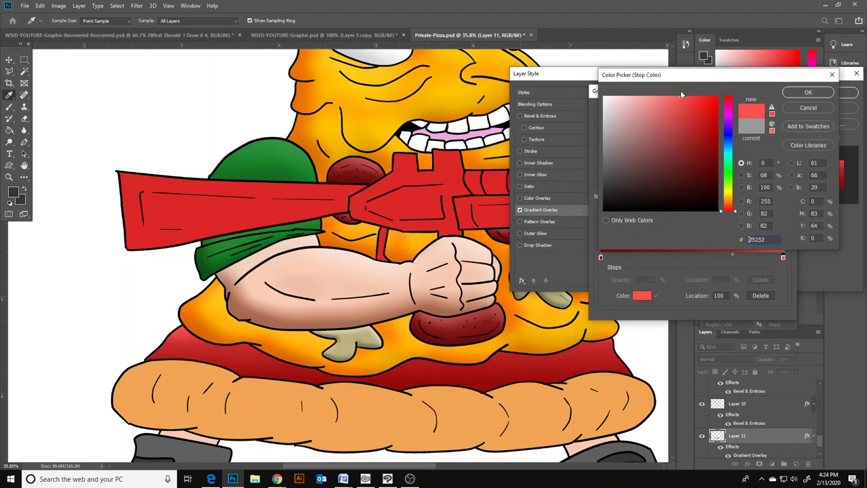
{"action": "key", "text": "Return"}
- Place the gradient's dark red stop at 43% and accept the gradient
{"action": "left_click_drag", "start_coordinate": [731, 255], "coordinate": [679, 258]}
{"action": "left_click", "coordinate": [686, 258]}
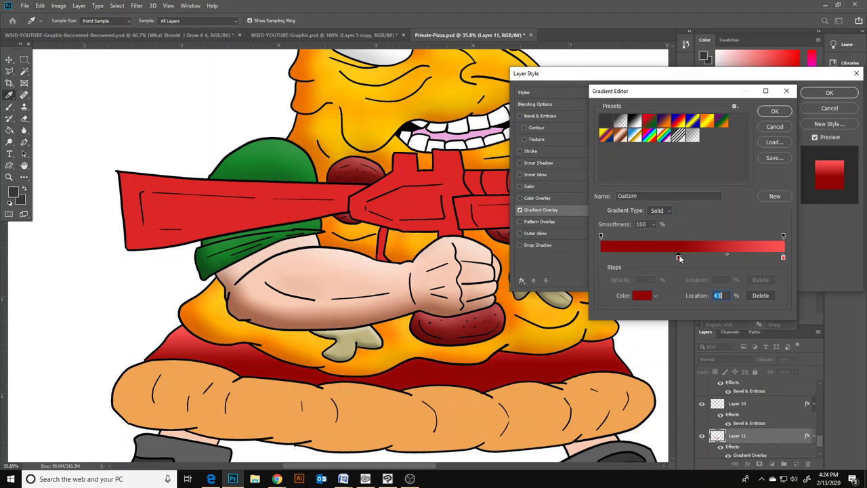
{"action": "left_click", "coordinate": [775, 111]}
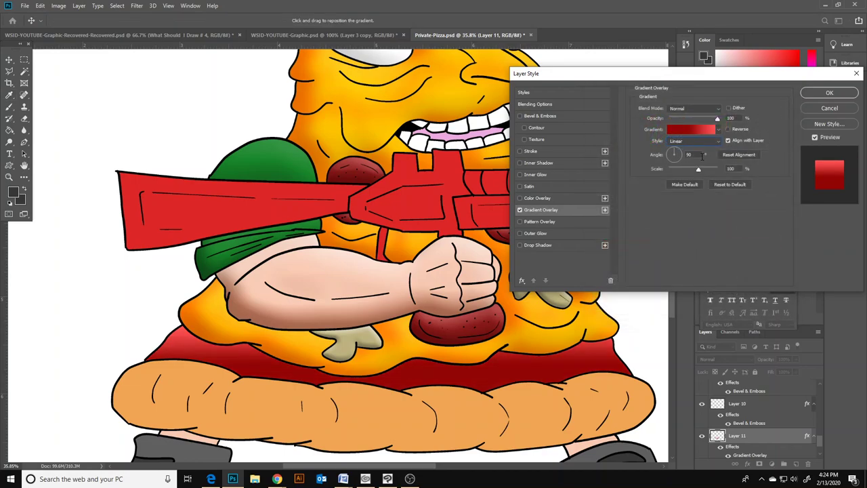
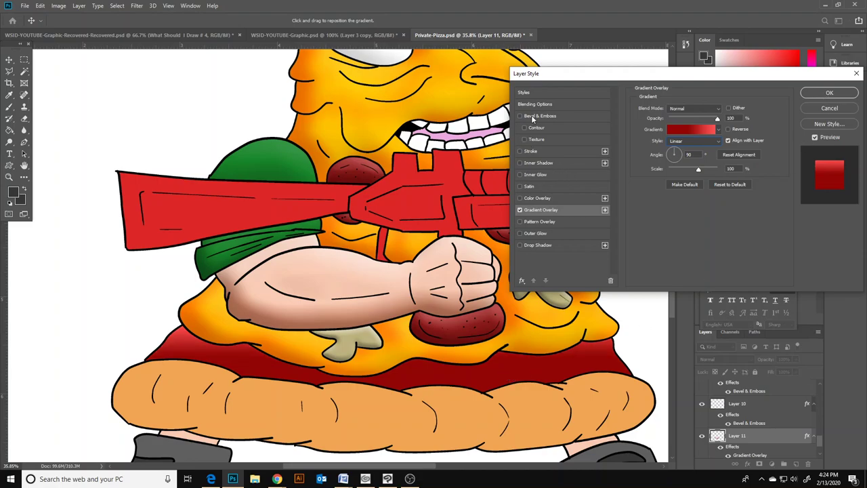
- Add an Inner Shadow to the sauce layer with distance 259 px, size 250 px and opacity 0%, and apply the style
{"action": "left_click", "coordinate": [521, 175]}
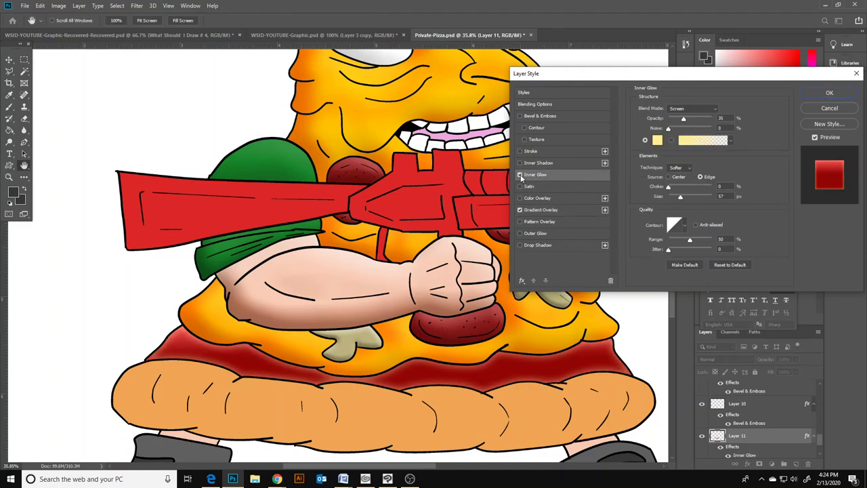
{"action": "left_click", "coordinate": [520, 175]}
{"action": "left_click", "coordinate": [552, 165]}
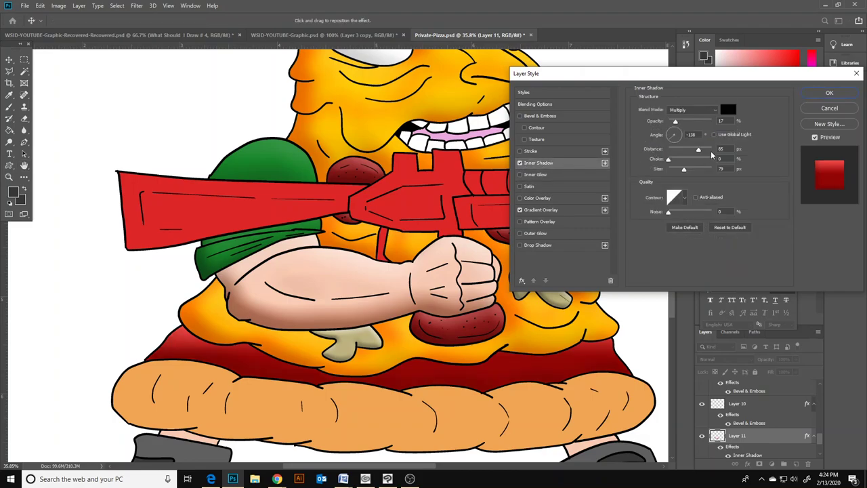
{"action": "left_click_drag", "start_coordinate": [699, 151], "coordinate": [712, 177]}
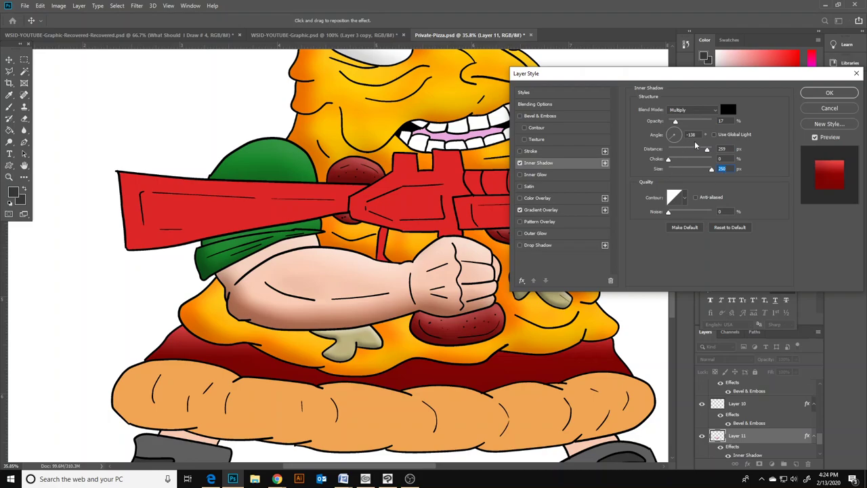
{"action": "left_click_drag", "start_coordinate": [676, 122], "coordinate": [667, 122]}
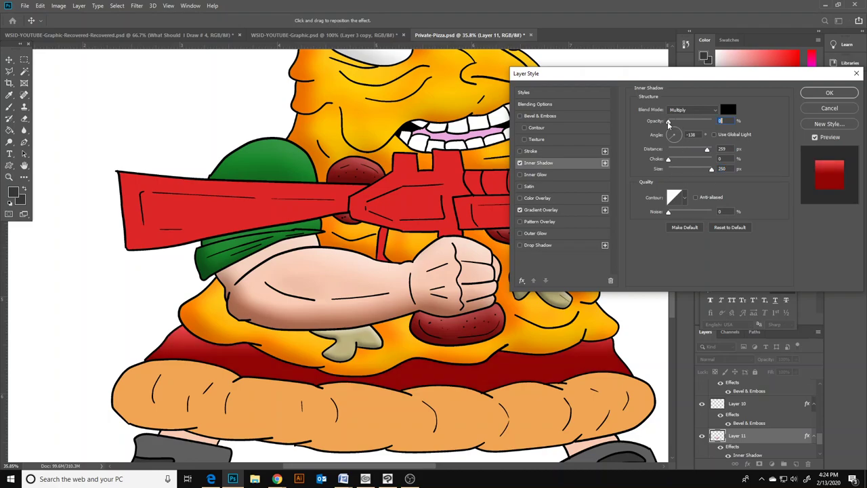
{"action": "left_click", "coordinate": [831, 93]}
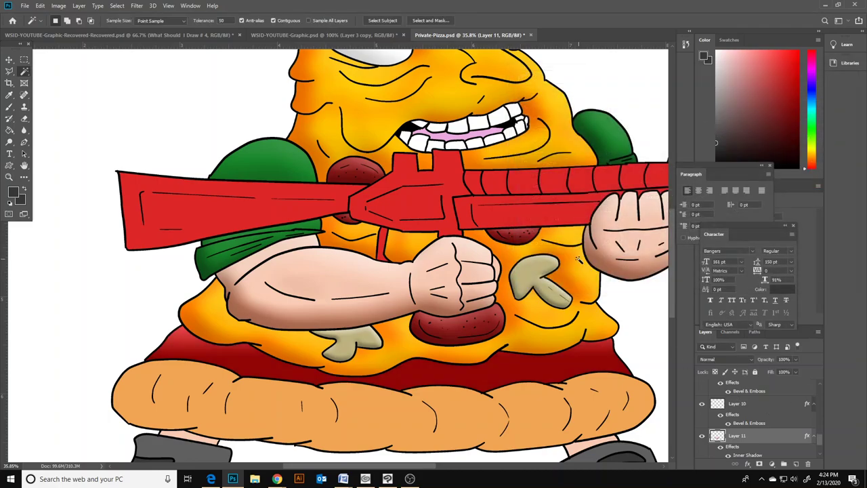
- Clear the sauce selection and save the layered document over the existing Private-Pizza.psd
{"action": "left_click", "coordinate": [9, 71]}
{"action": "left_click", "coordinate": [9, 60]}
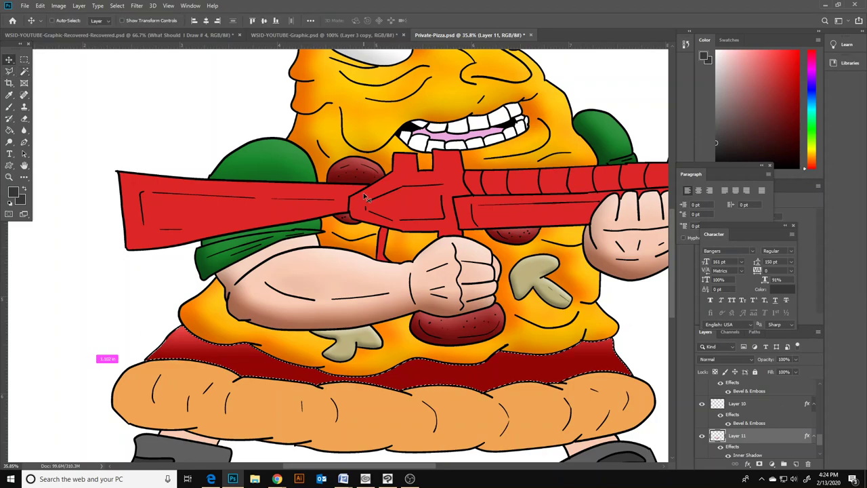
{"action": "key", "text": "ctrl+d"}
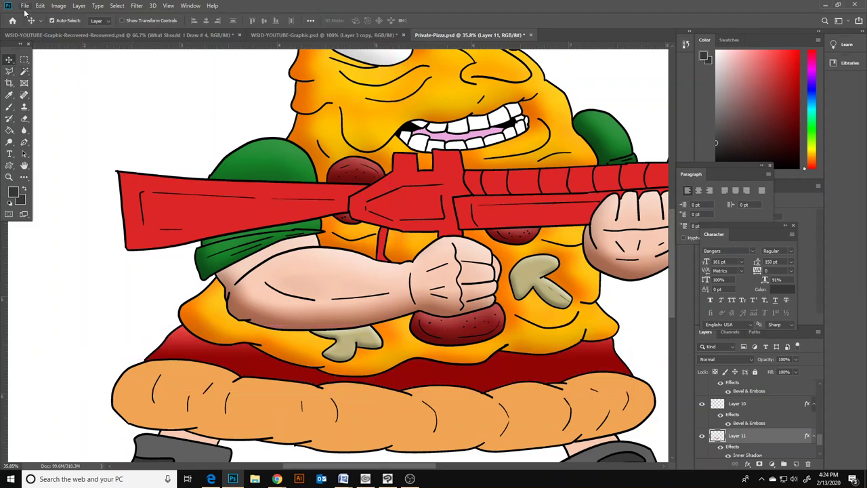
{"action": "left_click", "coordinate": [24, 6]}
{"action": "left_click", "coordinate": [39, 107]}
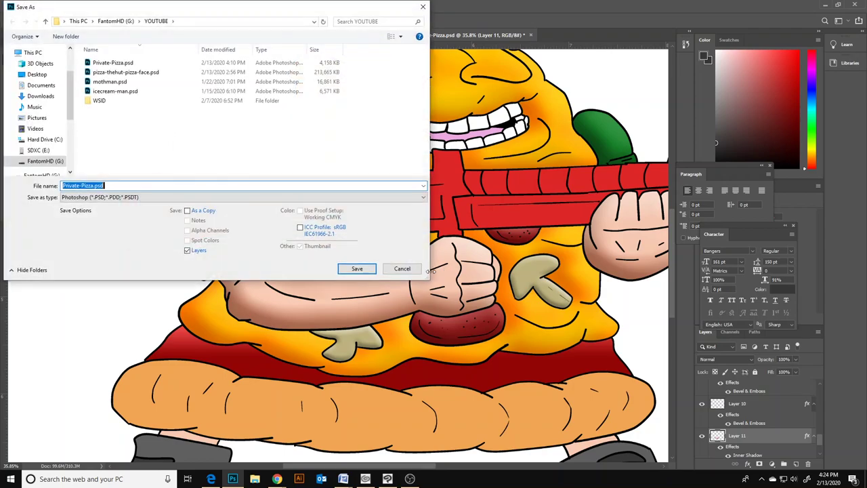
{"action": "left_click", "coordinate": [358, 268]}
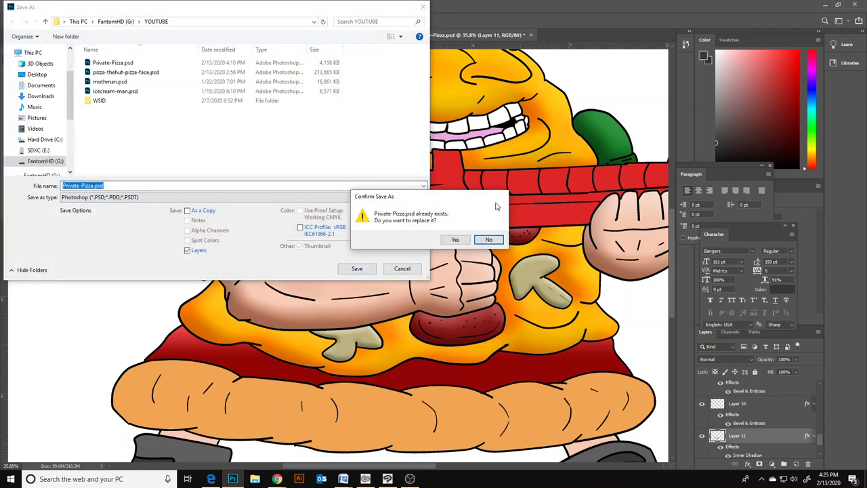
{"action": "left_click", "coordinate": [455, 241]}
{"action": "left_click", "coordinate": [533, 137]}
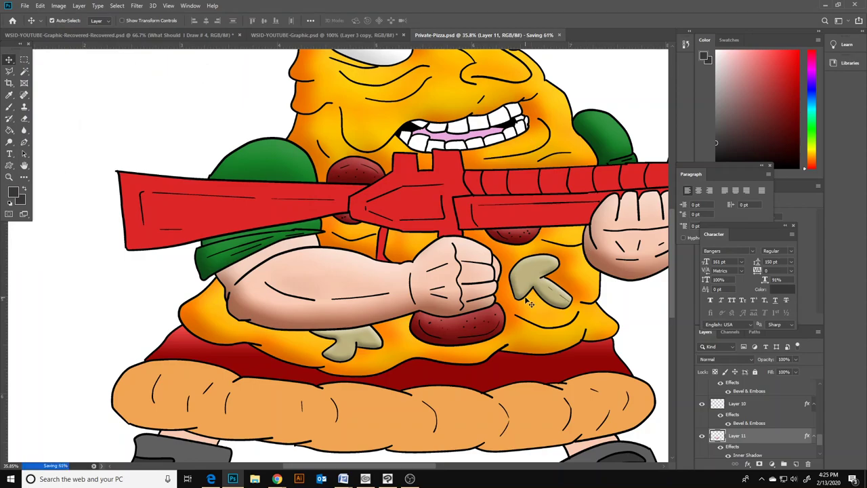
- Select the crust on the Private-Pizza layer and copy it to a new layer
{"action": "scroll", "coordinate": [643, 372], "scroll_direction": "down", "scroll_amount": 1}
{"action": "left_click", "coordinate": [595, 376]}
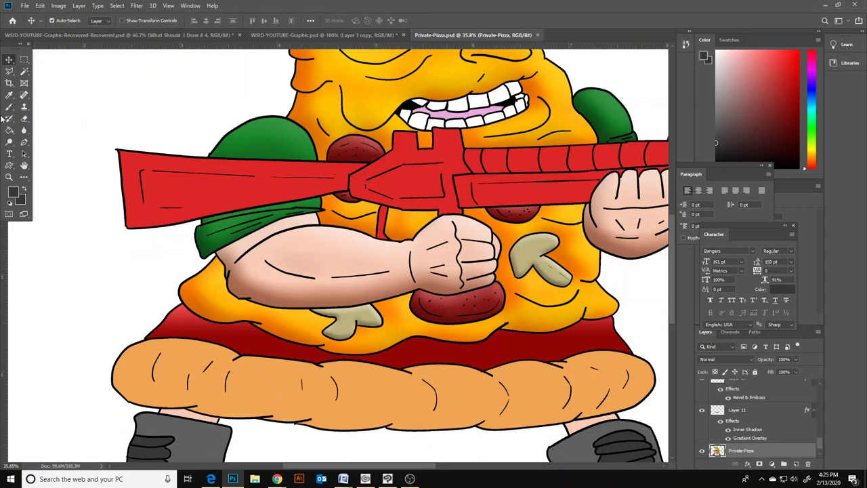
{"action": "left_click", "coordinate": [24, 71]}
{"action": "left_click", "coordinate": [268, 373]}
{"action": "left_click", "coordinate": [796, 463]}
- Add Bevel & Emboss to the crust layer with a size of 204 px
{"action": "double_click", "coordinate": [776, 451]}
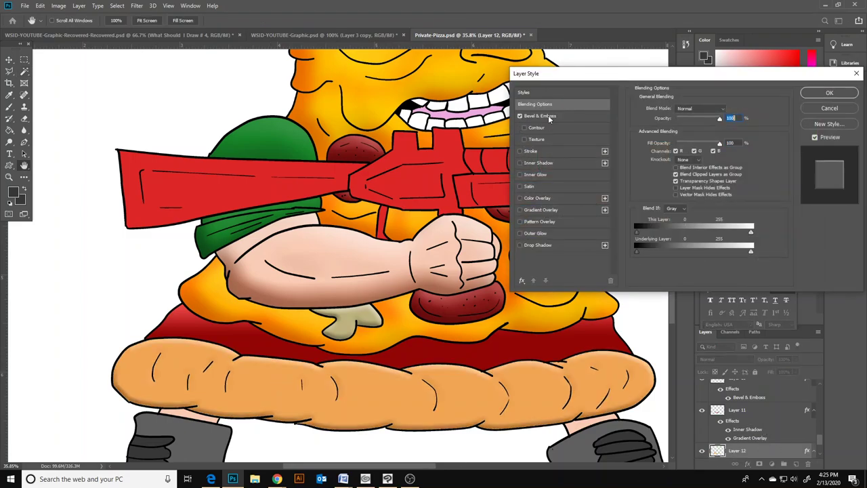
{"action": "left_click", "coordinate": [540, 116]}
{"action": "left_click_drag", "start_coordinate": [685, 147], "coordinate": [709, 149]}
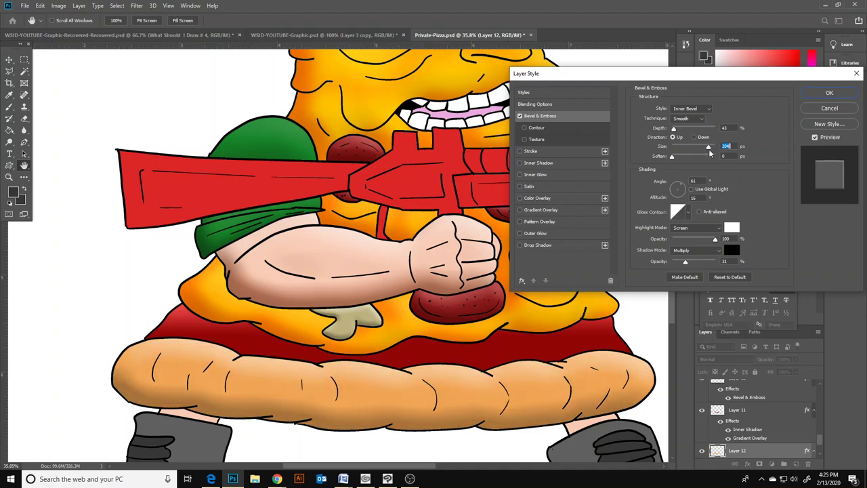
- Set the crust bevel's shadow colour to orange-brown ce6c24
{"action": "left_click", "coordinate": [733, 251]}
{"action": "left_click", "coordinate": [578, 395]}
{"action": "left_click_drag", "start_coordinate": [684, 129], "coordinate": [691, 143]}
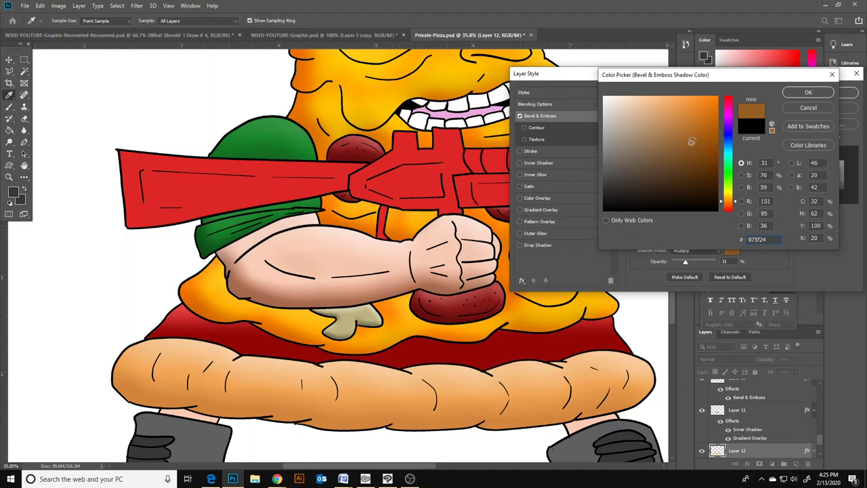
{"action": "left_click", "coordinate": [540, 300]}
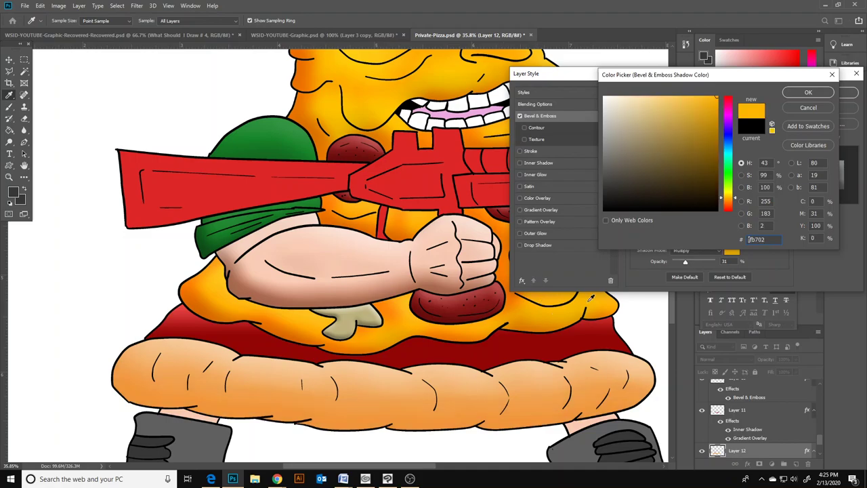
{"action": "left_click", "coordinate": [733, 203]}
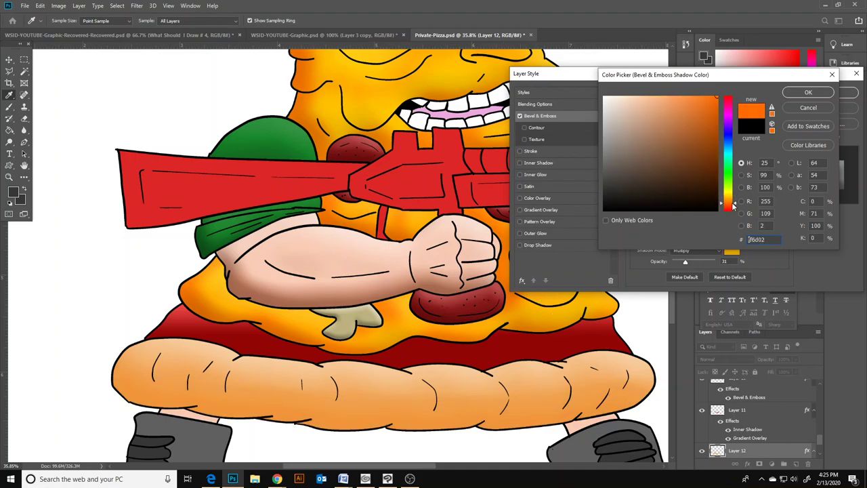
{"action": "left_click_drag", "start_coordinate": [695, 137], "coordinate": [692, 118]}
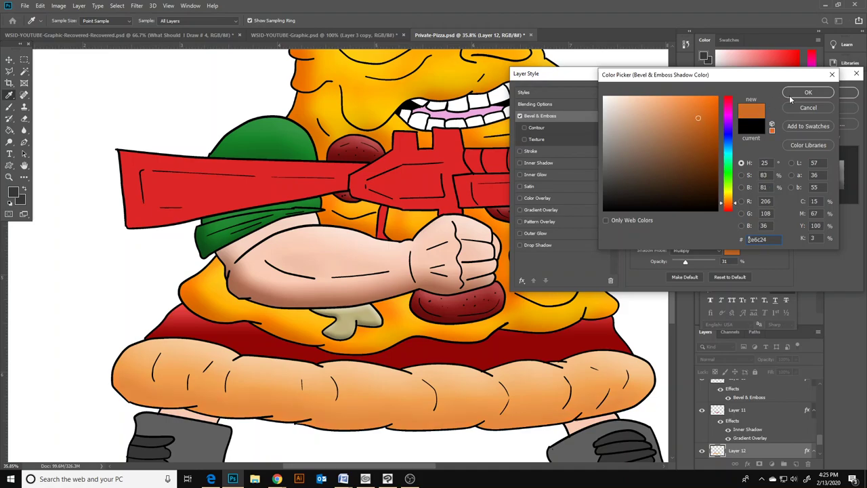
{"action": "left_click", "coordinate": [808, 92]}
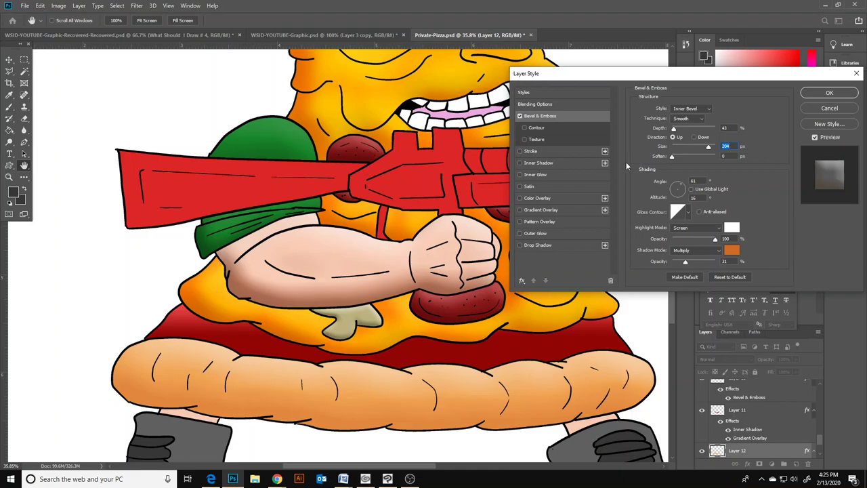
{"action": "left_click", "coordinate": [520, 175]}
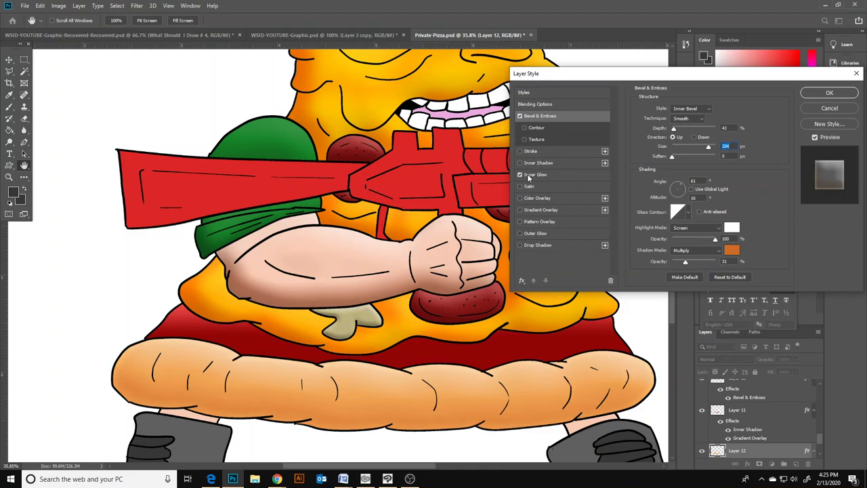
{"action": "left_click", "coordinate": [531, 176]}
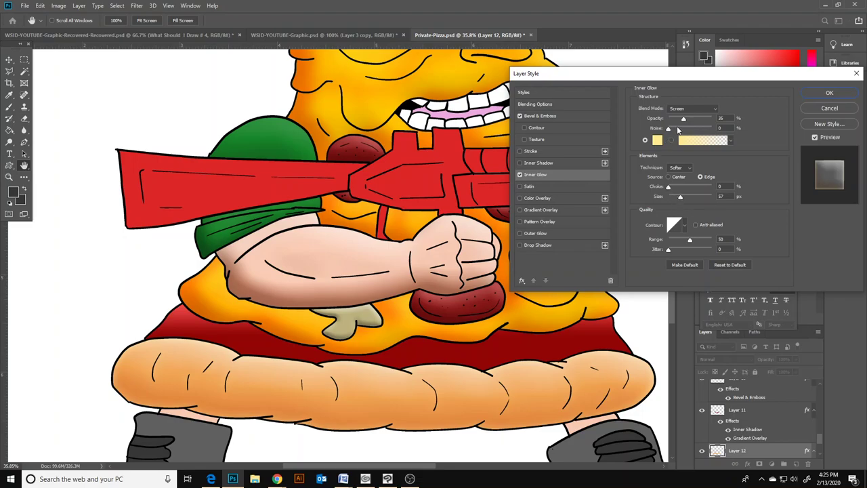
{"action": "left_click_drag", "start_coordinate": [680, 197], "coordinate": [696, 197]}
{"action": "left_click", "coordinate": [657, 140]}
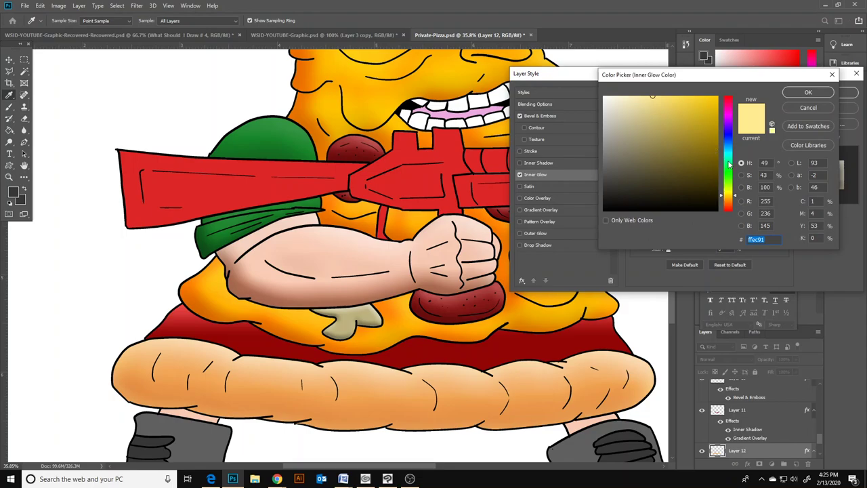
{"action": "left_click", "coordinate": [730, 201]}
{"action": "left_click", "coordinate": [717, 97]}
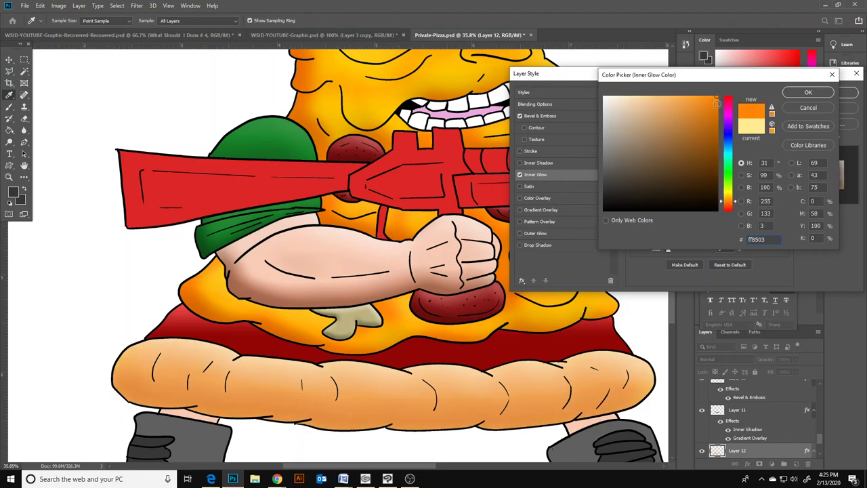
{"action": "left_click", "coordinate": [502, 84]}
{"action": "left_click", "coordinate": [500, 76]}
{"action": "left_click", "coordinate": [800, 113]}
{"action": "left_click", "coordinate": [800, 109]}
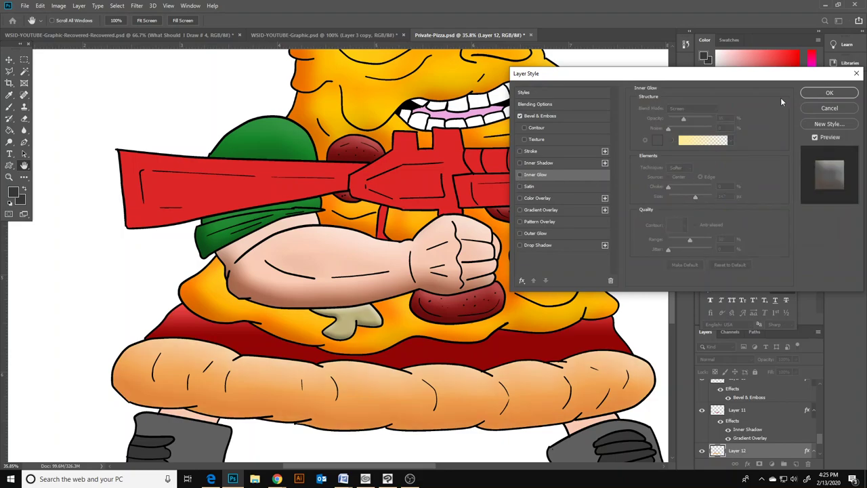
- Apply the bevel style to the crust layer
{"action": "left_click", "coordinate": [807, 95]}
{"action": "scroll", "coordinate": [585, 325], "scroll_direction": "down", "scroll_amount": 3}
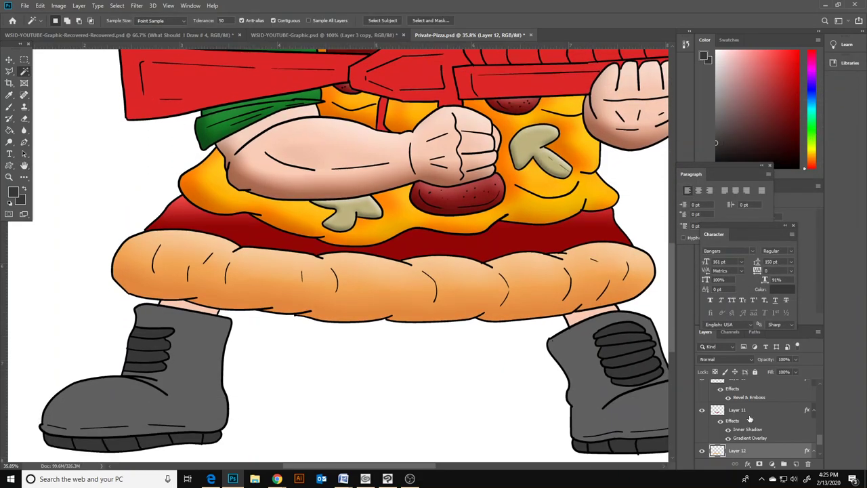
- Select the skin of both legs above the boots on the Private-Pizza layer and copy it to a new layer
{"action": "scroll", "coordinate": [749, 418], "scroll_direction": "down", "scroll_amount": 2}
{"action": "left_click", "coordinate": [729, 437]}
{"action": "left_click", "coordinate": [173, 304]}
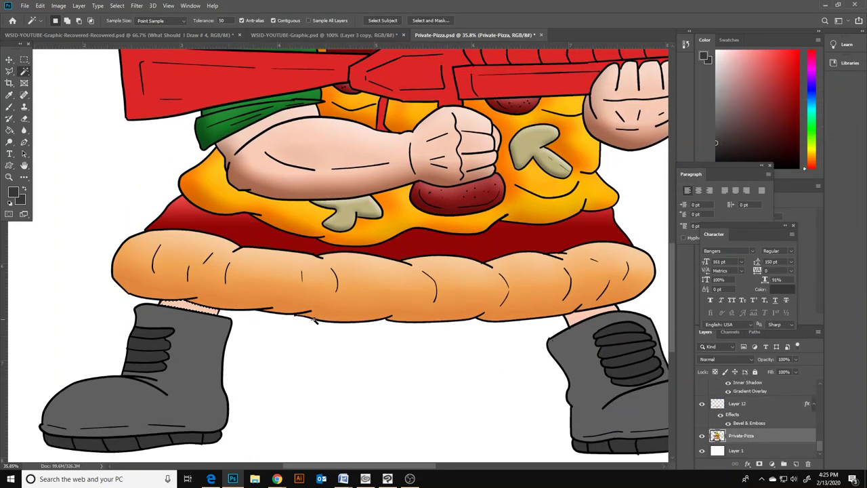
{"action": "left_click", "coordinate": [578, 319], "text": "shift"}
{"action": "key", "text": "ctrl+j"}
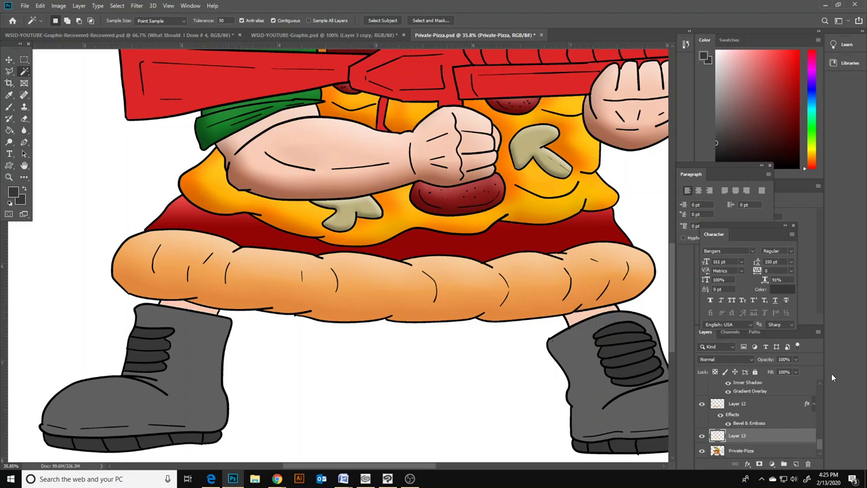
- Copy the layer style of the shaded skin layer, Layer 8, and paste it onto the new leg layer
{"action": "left_click", "coordinate": [9, 59]}
{"action": "left_click", "coordinate": [524, 271]}
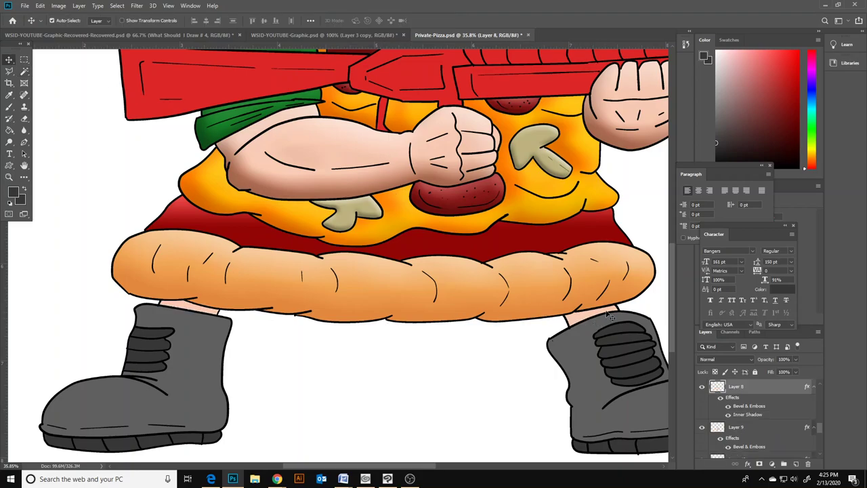
{"action": "right_click", "coordinate": [721, 405]}
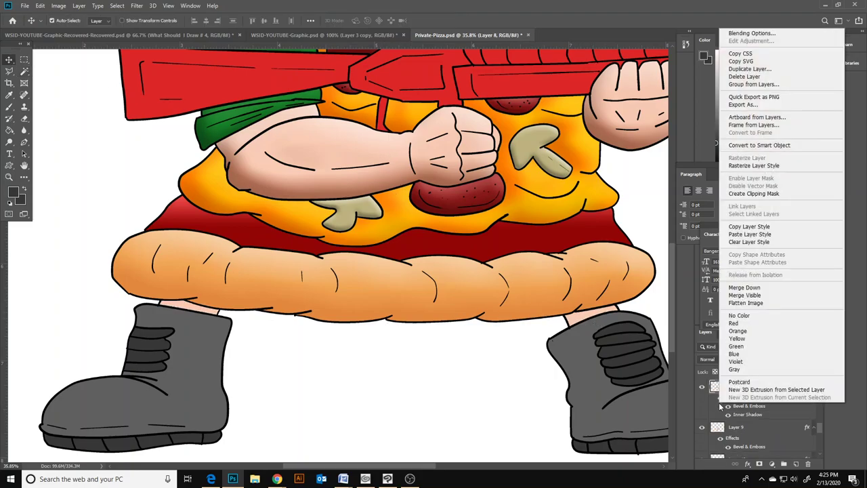
{"action": "left_click", "coordinate": [780, 226]}
{"action": "left_click", "coordinate": [211, 315]}
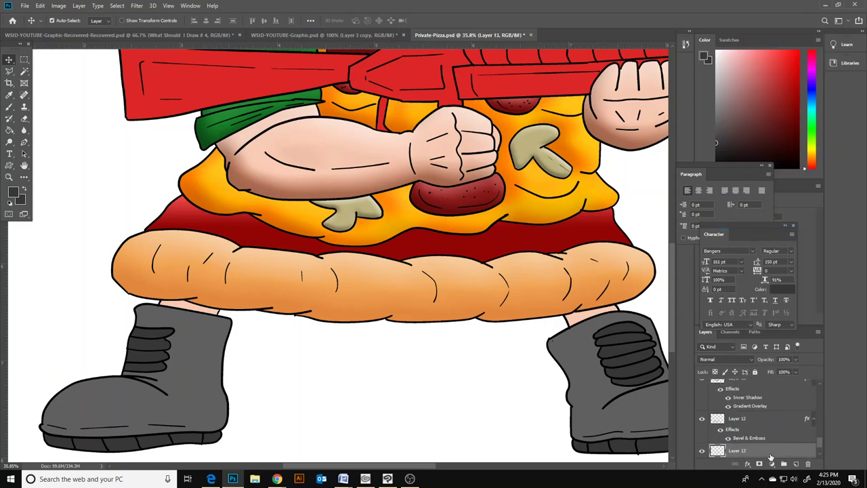
{"action": "right_click", "coordinate": [774, 450]}
{"action": "left_click", "coordinate": [796, 279]}
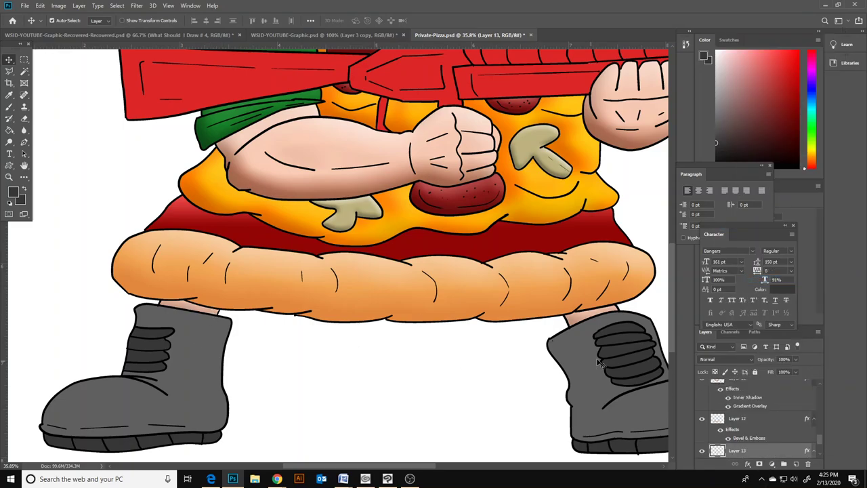
- Select the grey areas of both boots on the Private-Pizza layer and copy them to a new layer
{"action": "left_click", "coordinate": [193, 372]}
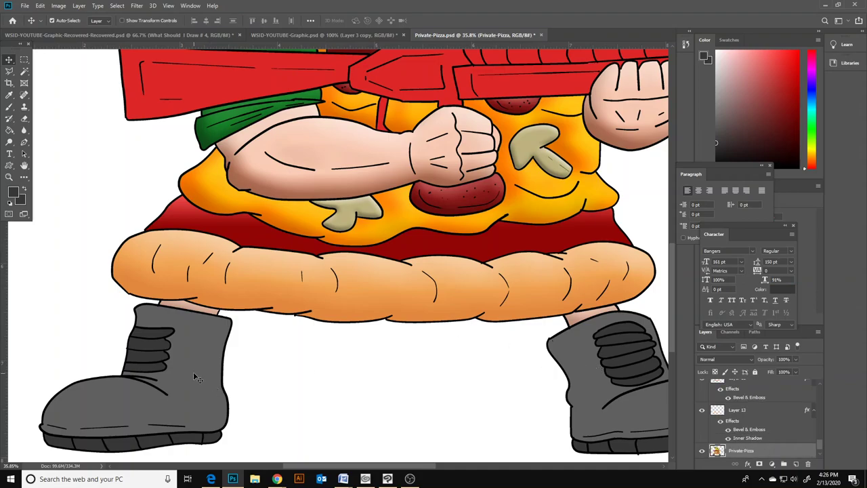
{"action": "left_click", "coordinate": [24, 72]}
{"action": "left_click", "coordinate": [215, 335]}
{"action": "left_click", "coordinate": [590, 400], "text": "shift"}
{"action": "left_click", "coordinate": [797, 463]}
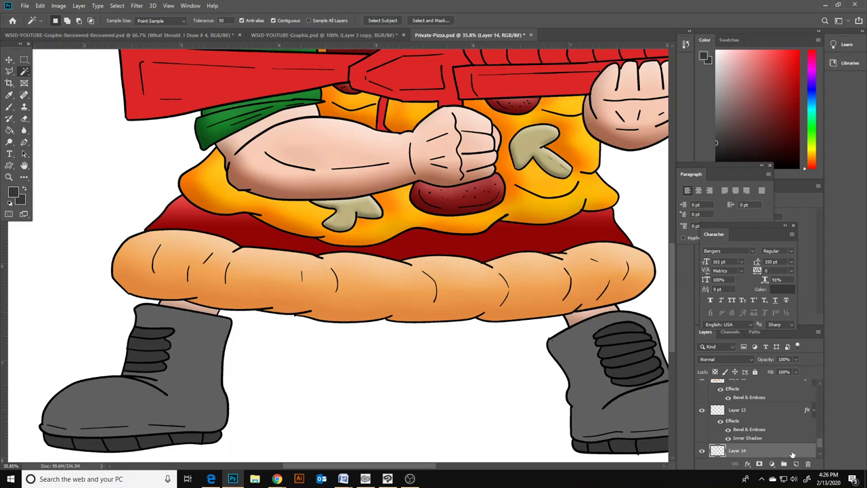
- Add Bevel & Emboss to the grey boot layer with a size of 250 px
{"action": "double_click", "coordinate": [778, 450]}
{"action": "left_click", "coordinate": [540, 116]}
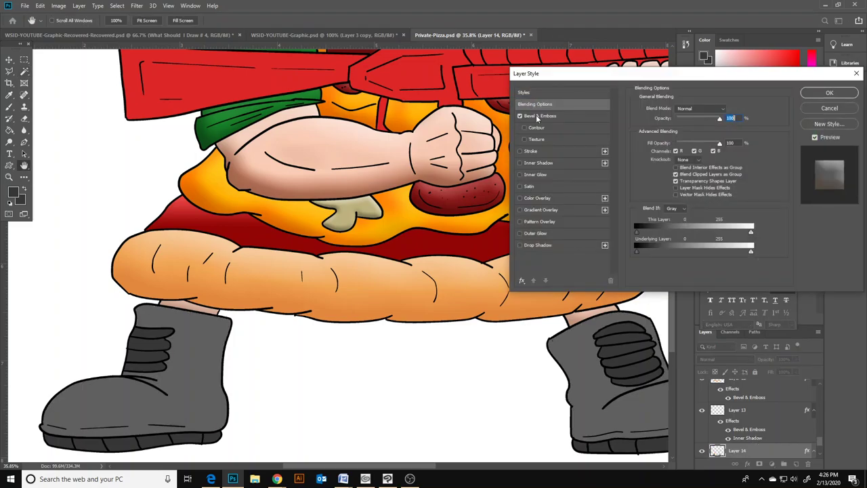
{"action": "mouse_move", "coordinate": [704, 148]}
{"action": "left_mouse_down"}
{"action": "mouse_move", "coordinate": [687, 147]}
{"action": "mouse_move", "coordinate": [720, 148]}
{"action": "left_mouse_up"}
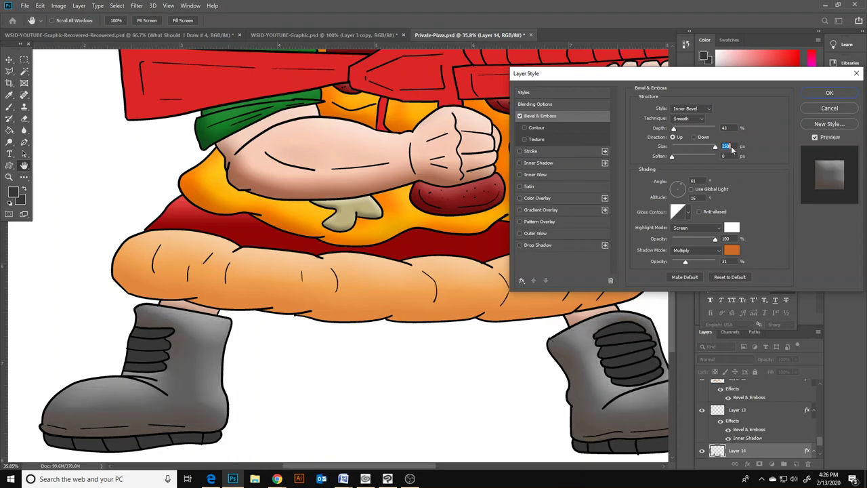
- Set the boot bevel's shadow colour to black 000000, highlight opacity to 48% and shadow opacity to 6%, and apply the style
{"action": "left_click", "coordinate": [732, 250]}
{"action": "left_click", "coordinate": [631, 210]}
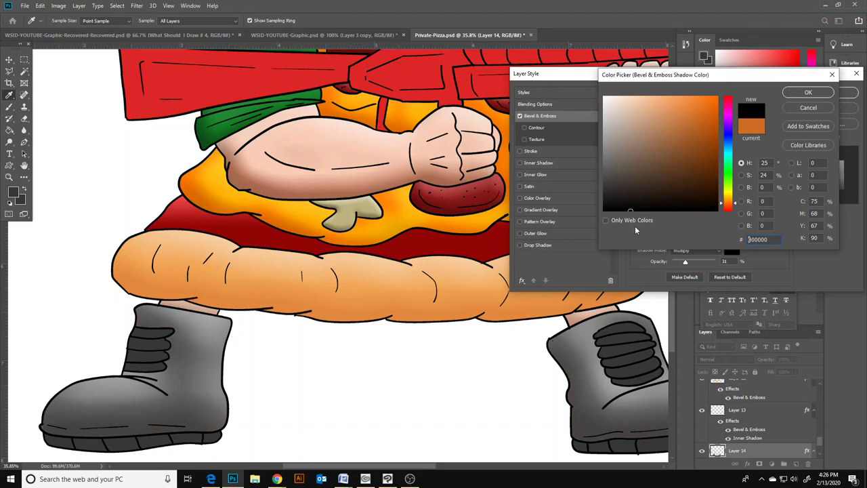
{"action": "left_click", "coordinate": [809, 93]}
{"action": "mouse_move", "coordinate": [696, 240]}
{"action": "left_mouse_down"}
{"action": "mouse_move", "coordinate": [664, 244]}
{"action": "mouse_move", "coordinate": [693, 240]}
{"action": "mouse_move", "coordinate": [682, 266]}
{"action": "mouse_move", "coordinate": [675, 264]}
{"action": "left_mouse_up"}
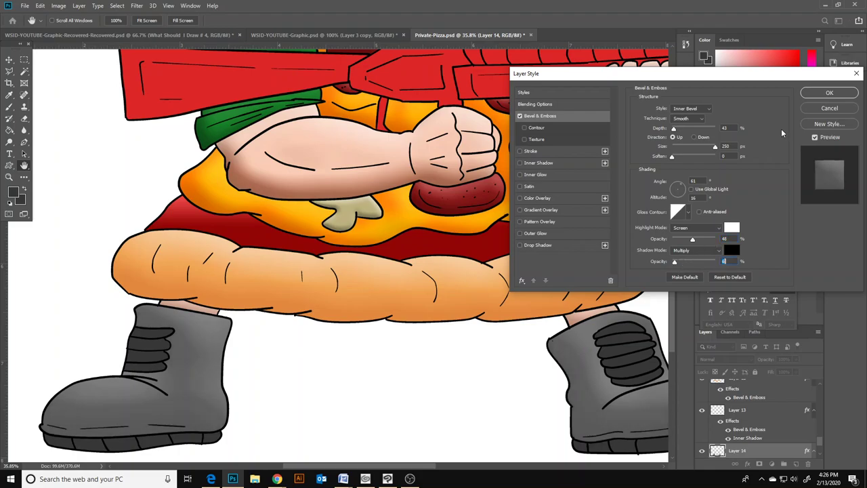
{"action": "left_click", "coordinate": [824, 89]}
- Select the dark laces of both boots on the Private-Pizza layer and put them on a new layer
{"action": "scroll", "coordinate": [752, 406], "scroll_direction": "down", "scroll_amount": 2}
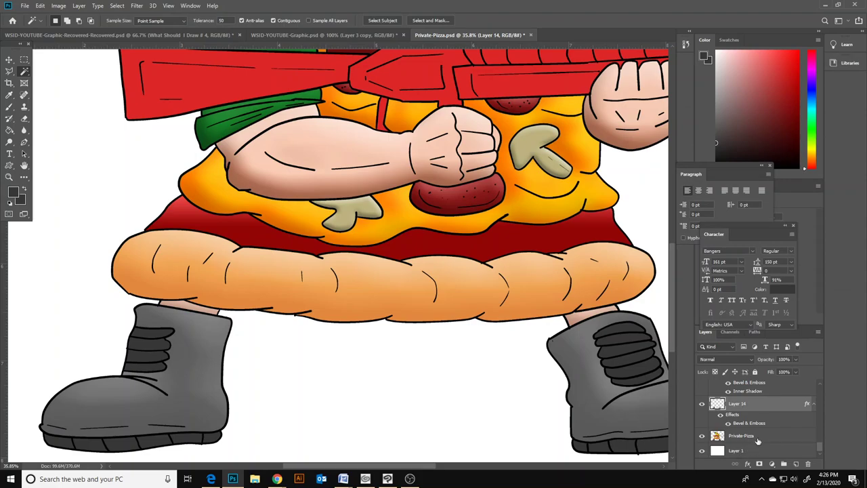
{"action": "left_click", "coordinate": [752, 436]}
{"action": "left_click", "coordinate": [167, 334]}
{"action": "left_click", "coordinate": [160, 345], "text": "shift"}
{"action": "left_click", "coordinate": [158, 355], "text": "shift"}
{"action": "left_click", "coordinate": [158, 366], "text": "shift"}
{"action": "left_click", "coordinate": [624, 336], "text": "shift"}
{"action": "left_click", "coordinate": [627, 356], "text": "shift"}
{"action": "left_click", "coordinate": [627, 364], "text": "shift"}
{"action": "left_click", "coordinate": [644, 377], "text": "shift"}
{"action": "left_click", "coordinate": [796, 464]}
{"action": "key", "text": "alt+BackSpace"}
{"action": "key", "text": "ctrl+d"}
- Add Bevel & Emboss with a size of 46 px to the boot lace layer
{"action": "double_click", "coordinate": [787, 438]}
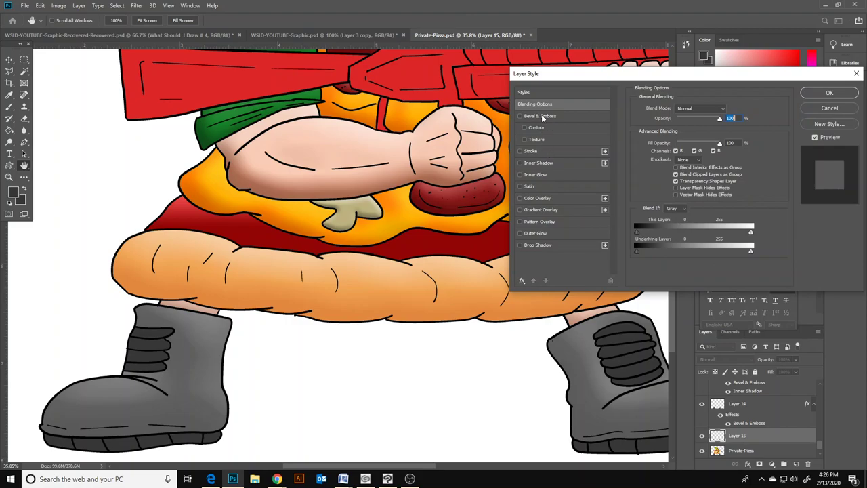
{"action": "left_click", "coordinate": [542, 117]}
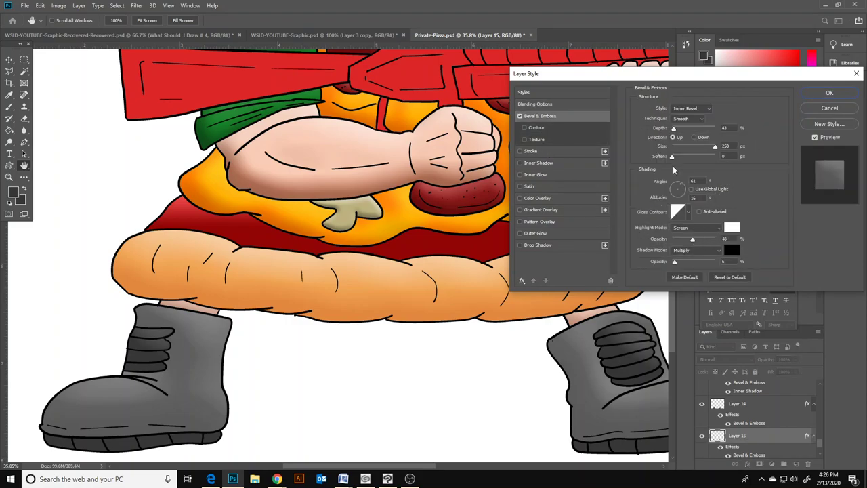
{"action": "left_click_drag", "start_coordinate": [707, 149], "coordinate": [683, 149]}
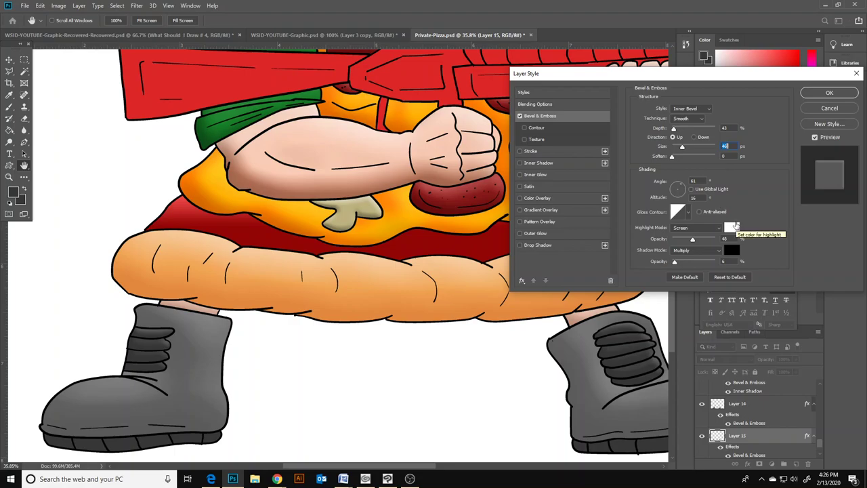
{"action": "left_click", "coordinate": [827, 94]}
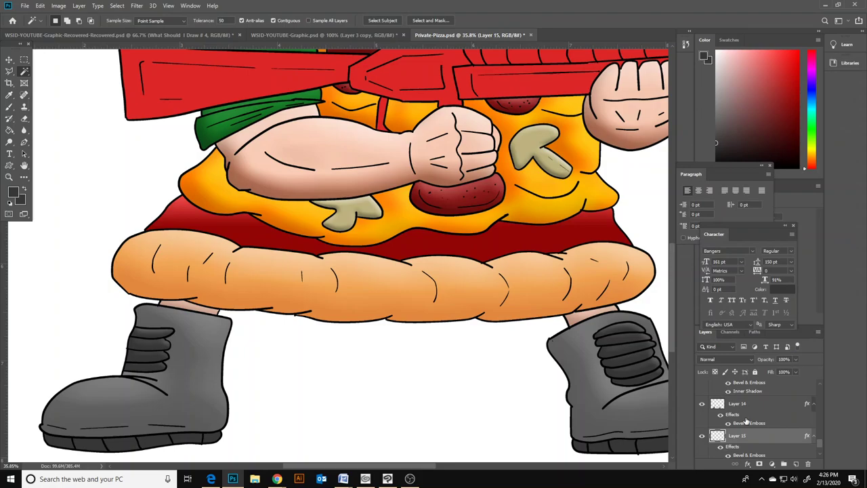
- Select all sole segments of both boots on the Private-Pizza layer and copy them to a new layer
{"action": "scroll", "coordinate": [746, 420], "scroll_direction": "down", "scroll_amount": 1}
{"action": "left_click", "coordinate": [740, 439]}
{"action": "left_click", "coordinate": [78, 442], "text": "shift"}
{"action": "left_click", "coordinate": [120, 442], "text": "shift"}
{"action": "left_click", "coordinate": [150, 442], "text": "shift"}
{"action": "left_click", "coordinate": [181, 438], "text": "shift"}
{"action": "left_click", "coordinate": [205, 438], "text": "shift"}
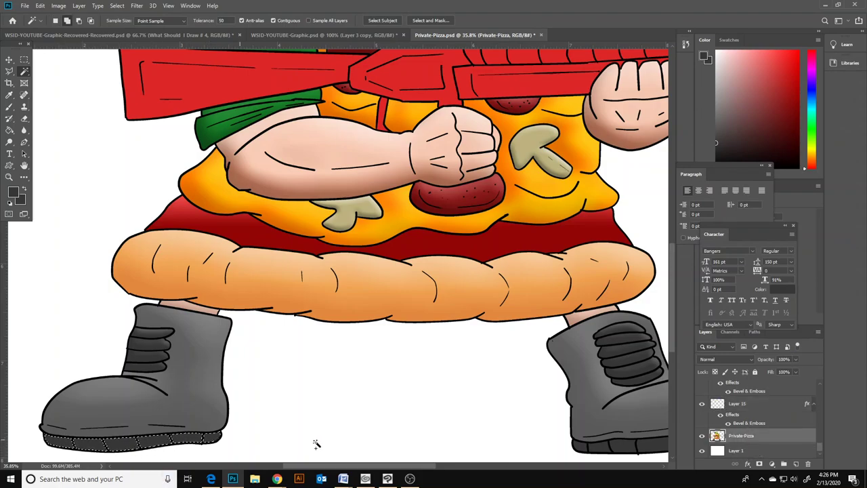
{"action": "scroll", "coordinate": [447, 454], "scroll_direction": "right", "scroll_amount": 3}
{"action": "left_click", "coordinate": [457, 449], "text": "shift"}
{"action": "left_click", "coordinate": [475, 449], "text": "shift"}
{"action": "left_click", "coordinate": [505, 447], "text": "shift"}
{"action": "left_click", "coordinate": [535, 444], "text": "shift"}
{"action": "left_click", "coordinate": [557, 440], "text": "shift"}
{"action": "left_click", "coordinate": [573, 437], "text": "shift"}
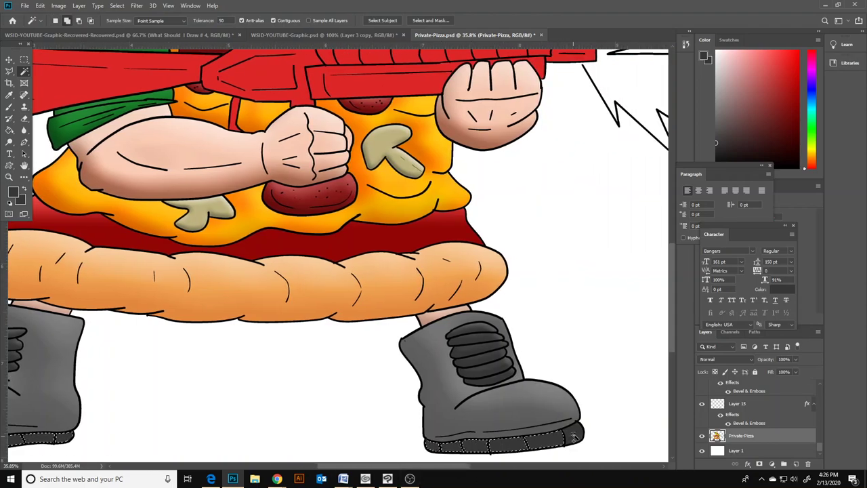
{"action": "key", "text": "ctrl+j"}
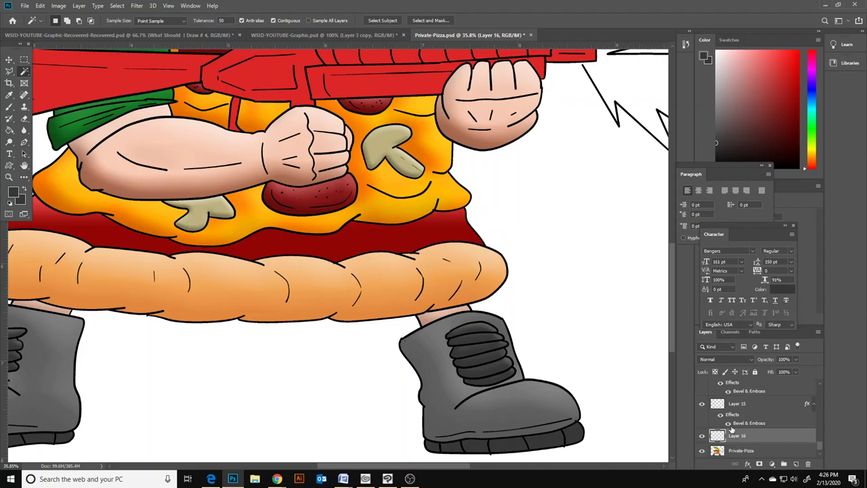
- Apply Bevel & Emboss to the boot sole layer with the same settings as the laces
{"action": "double_click", "coordinate": [737, 435]}
{"action": "left_click", "coordinate": [521, 116]}
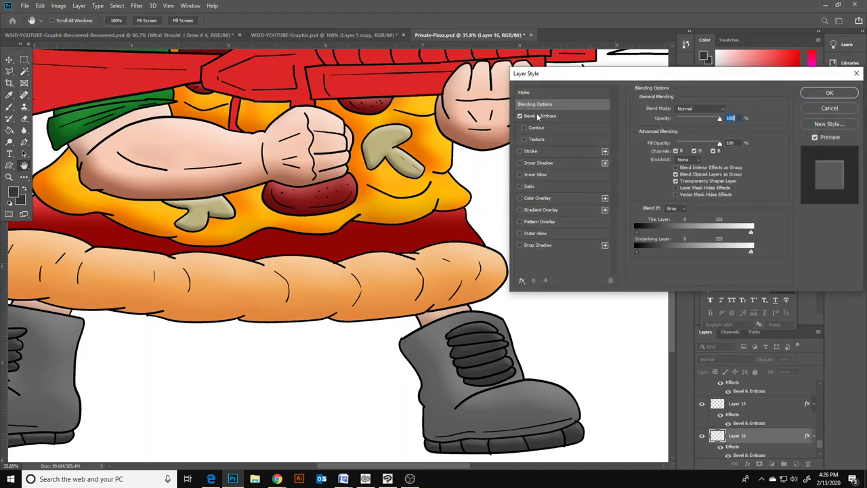
{"action": "left_click", "coordinate": [545, 117]}
{"action": "left_click", "coordinate": [811, 92]}
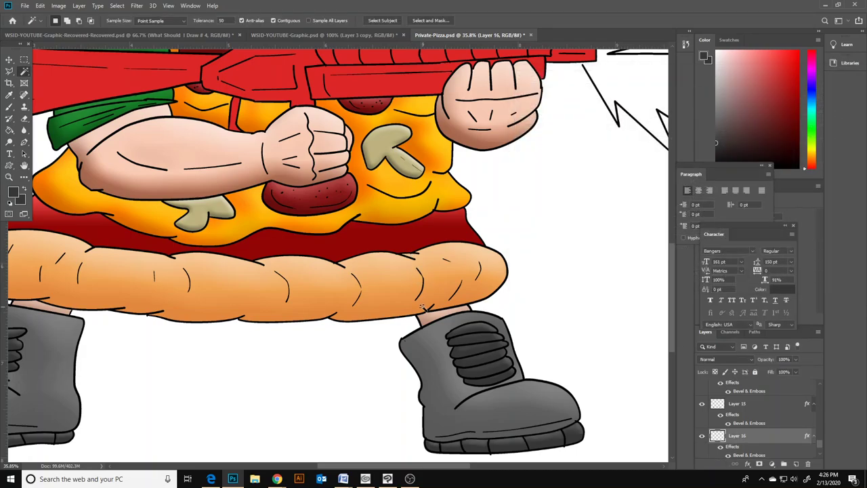
- Select all red parts of the rifle, including barrel segments and muzzle, on the Private-Pizza layer and copy them to a new layer
{"action": "scroll", "coordinate": [423, 308], "scroll_direction": "up", "scroll_amount": 2}
{"action": "left_click", "coordinate": [10, 176]}
{"action": "left_click_drag", "start_coordinate": [235, 228], "coordinate": [197, 229]}
{"action": "scroll", "coordinate": [196, 228], "scroll_direction": "up", "scroll_amount": 2}
{"action": "left_click", "coordinate": [23, 70]}
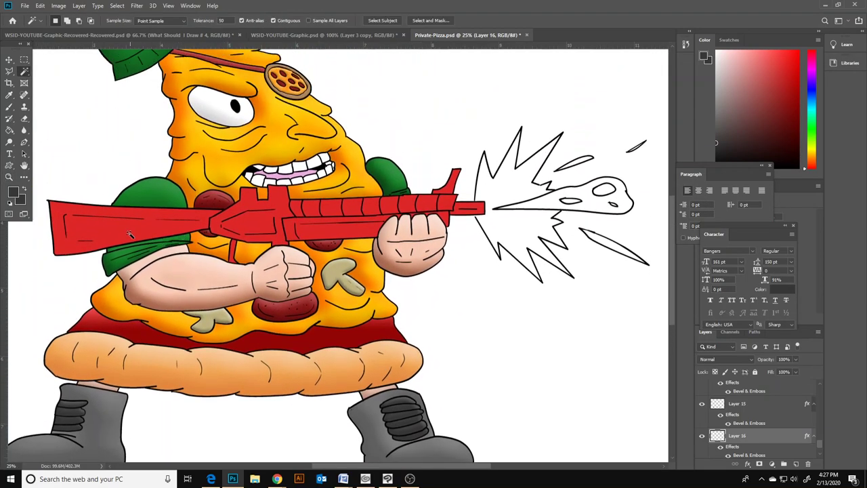
{"action": "scroll", "coordinate": [776, 390], "scroll_direction": "down", "scroll_amount": 2}
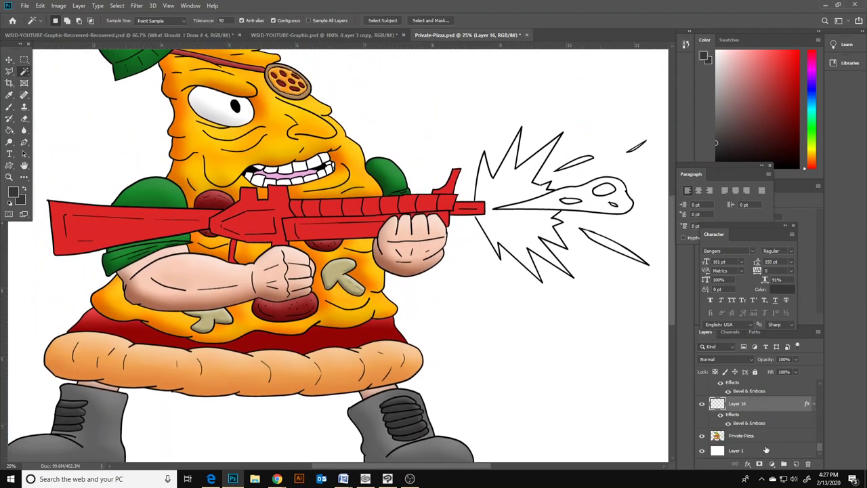
{"action": "left_click", "coordinate": [766, 450]}
{"action": "left_click", "coordinate": [745, 435]}
{"action": "left_click", "coordinate": [154, 225]}
{"action": "left_click", "coordinate": [300, 210], "text": "shift"}
{"action": "left_click", "coordinate": [315, 210], "text": "shift"}
{"action": "left_click", "coordinate": [332, 210], "text": "shift"}
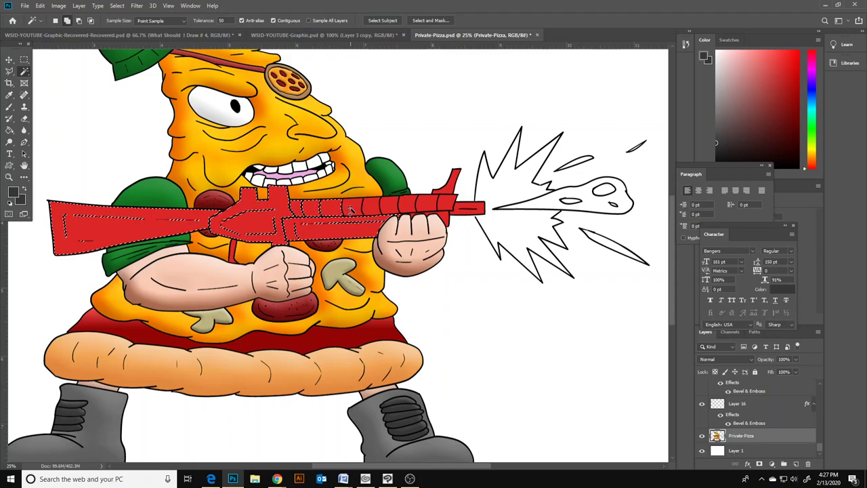
{"action": "left_click", "coordinate": [441, 204], "text": "shift"}
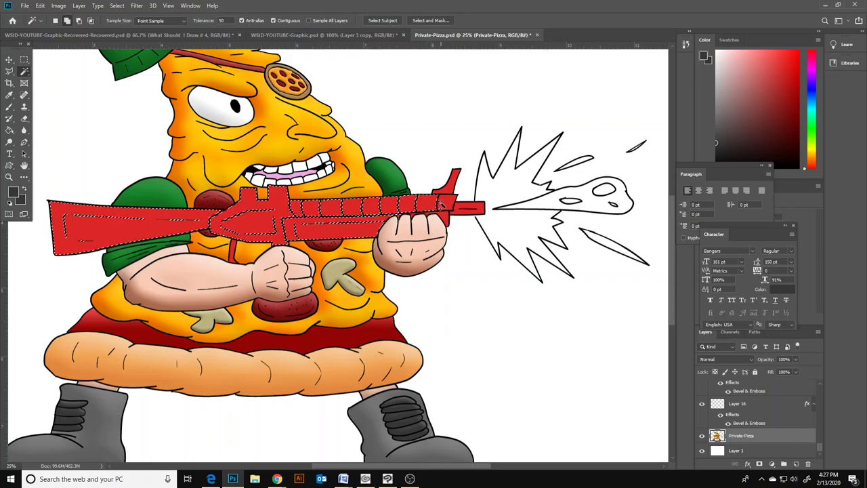
{"action": "left_click", "coordinate": [449, 199], "text": "shift"}
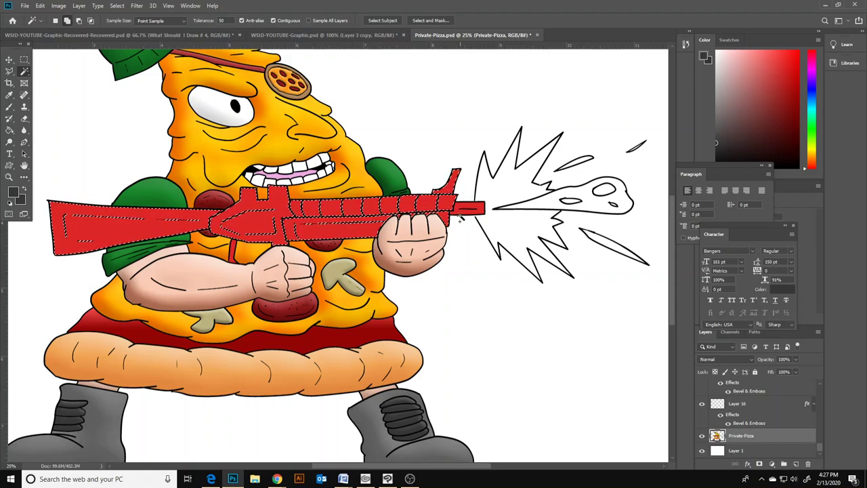
{"action": "left_click", "coordinate": [467, 209], "text": "shift"}
{"action": "key", "text": "ctrl+j"}
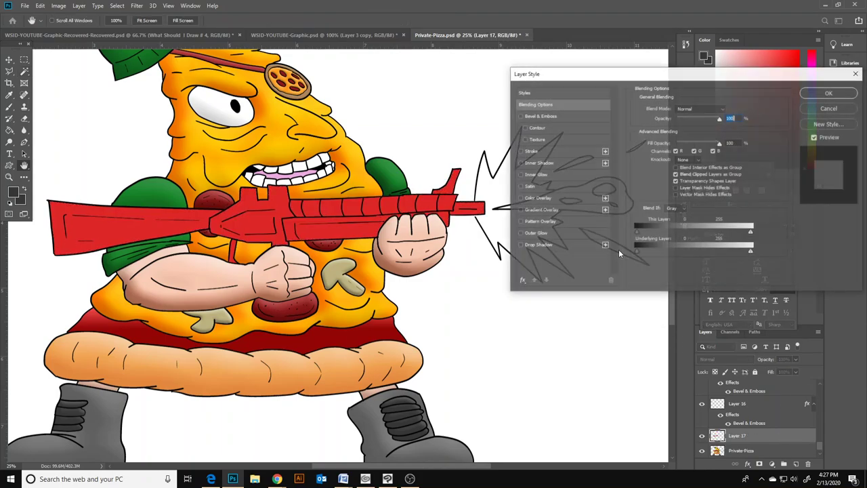
- Add Bevel & Emboss to the rifle layer with size 139 px, highlight opacity 49% and shadow opacity 24%
{"action": "left_click", "coordinate": [521, 116]}
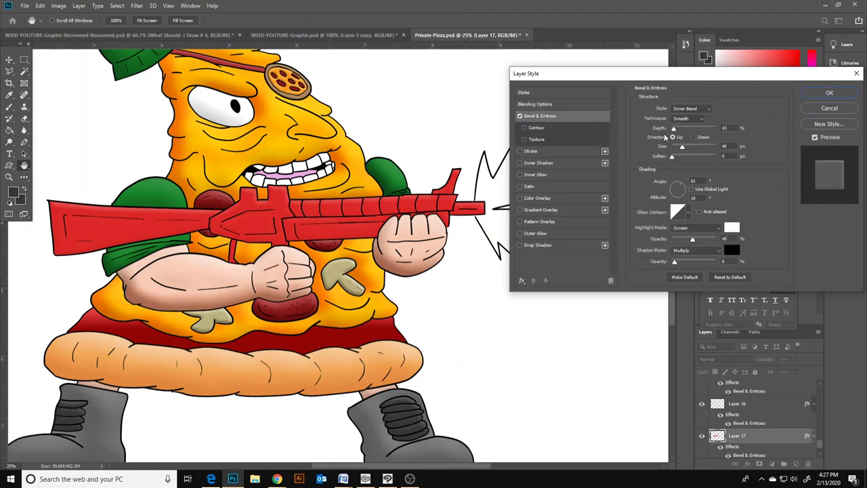
{"action": "mouse_move", "coordinate": [683, 147]}
{"action": "left_mouse_down"}
{"action": "mouse_move", "coordinate": [702, 146]}
{"action": "mouse_move", "coordinate": [685, 151]}
{"action": "left_mouse_up"}
{"action": "mouse_move", "coordinate": [677, 263]}
{"action": "left_mouse_down"}
{"action": "mouse_move", "coordinate": [701, 263]}
{"action": "mouse_move", "coordinate": [687, 263]}
{"action": "left_mouse_up"}
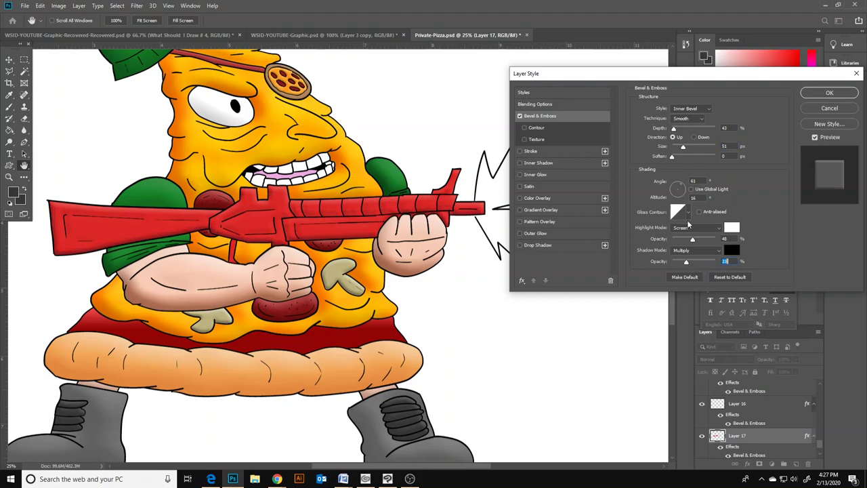
{"action": "left_click_drag", "start_coordinate": [684, 147], "coordinate": [708, 151]}
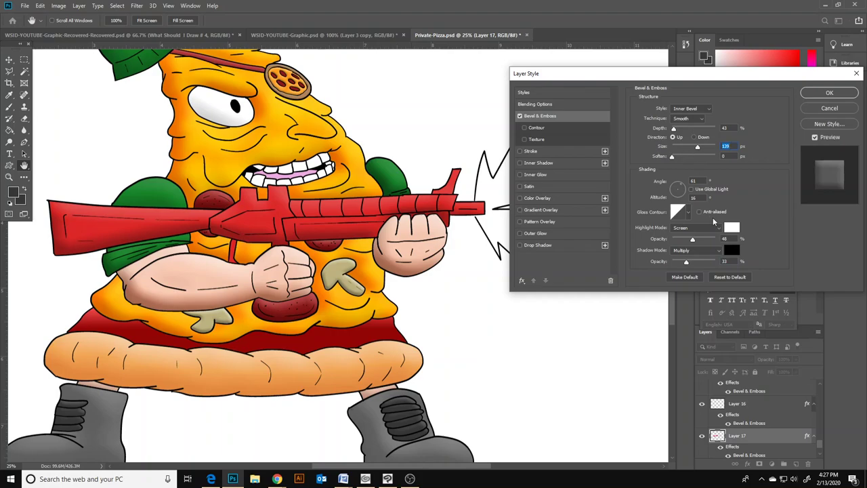
{"action": "mouse_move", "coordinate": [691, 241]}
{"action": "left_mouse_down"}
{"action": "mouse_move", "coordinate": [675, 241]}
{"action": "mouse_move", "coordinate": [719, 241]}
{"action": "mouse_move", "coordinate": [697, 240]}
{"action": "mouse_move", "coordinate": [683, 263]}
{"action": "left_mouse_up"}
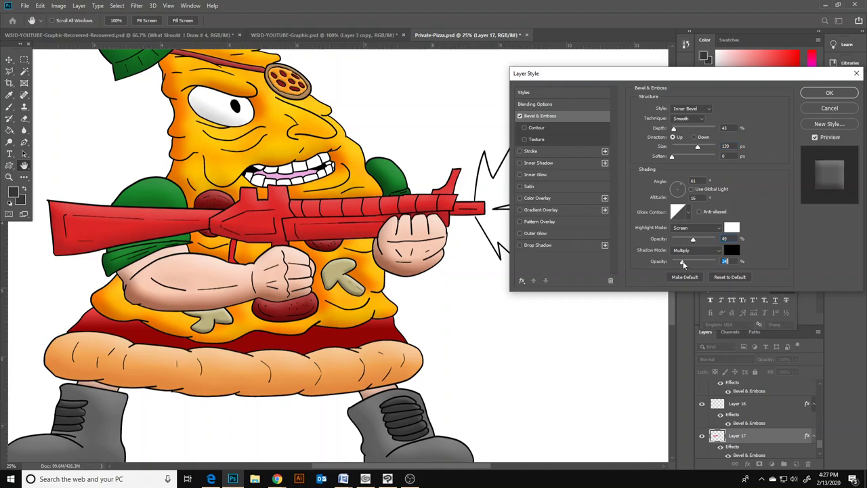
{"action": "left_click", "coordinate": [816, 94]}
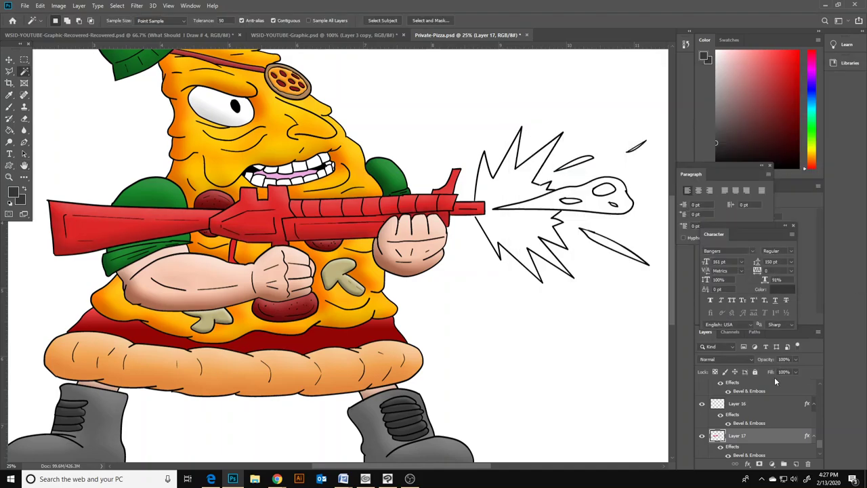
- Make the Private-Pizza layer active and set the foreground colour to bright yellow
{"action": "scroll", "coordinate": [752, 434], "scroll_direction": "down", "scroll_amount": 2}
{"action": "left_click", "coordinate": [756, 438]}
{"action": "key", "text": "i"}
{"action": "left_click", "coordinate": [12, 191]}
{"action": "left_click", "coordinate": [722, 192]}
{"action": "left_click", "coordinate": [718, 98]}
{"action": "left_click", "coordinate": [809, 92]}
- Try to fill the muzzle flash with the yellow foreground colour and undo the fill
{"action": "key", "text": "g"}
{"action": "left_click", "coordinate": [504, 188]}
{"action": "key", "text": "ctrl+z"}
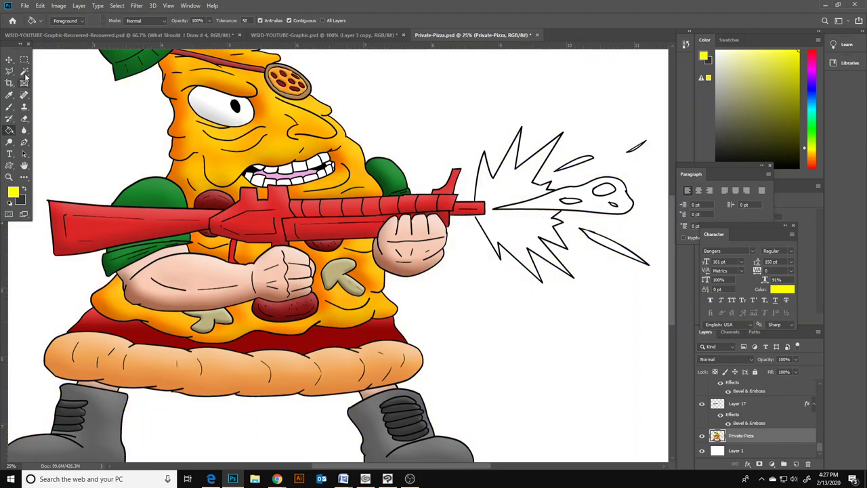
- Close the small gap in the muzzle flash's jagged upper outline with a black brush stroke
{"action": "left_click", "coordinate": [9, 107]}
{"action": "key", "text": "x"}
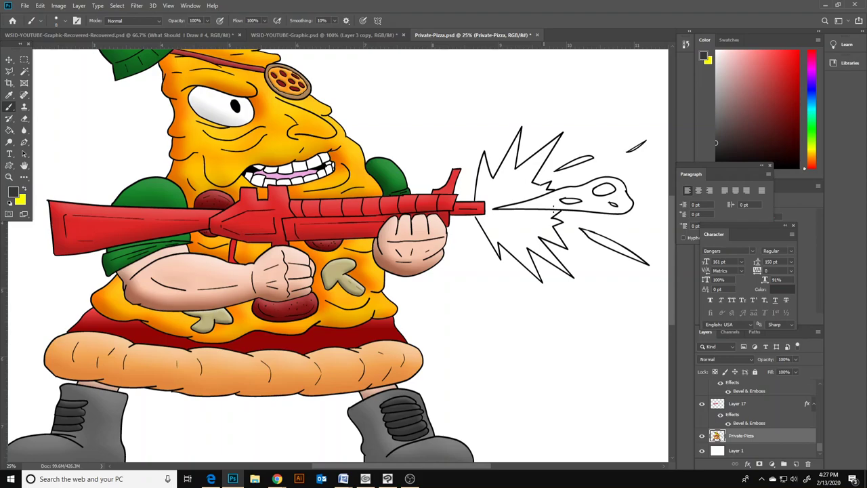
{"action": "left_click", "coordinate": [9, 177]}
{"action": "left_click_drag", "start_coordinate": [542, 184], "coordinate": [606, 189]}
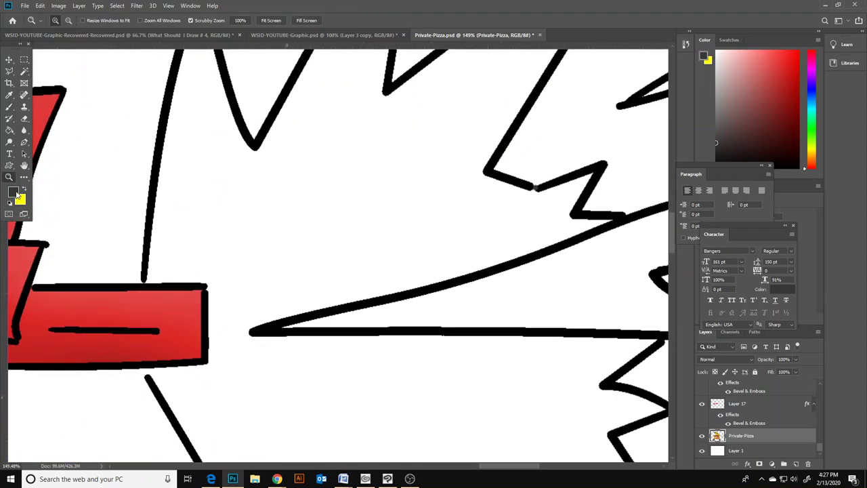
{"action": "left_click", "coordinate": [14, 193]}
{"action": "left_click", "coordinate": [809, 93]}
{"action": "key", "text": "b"}
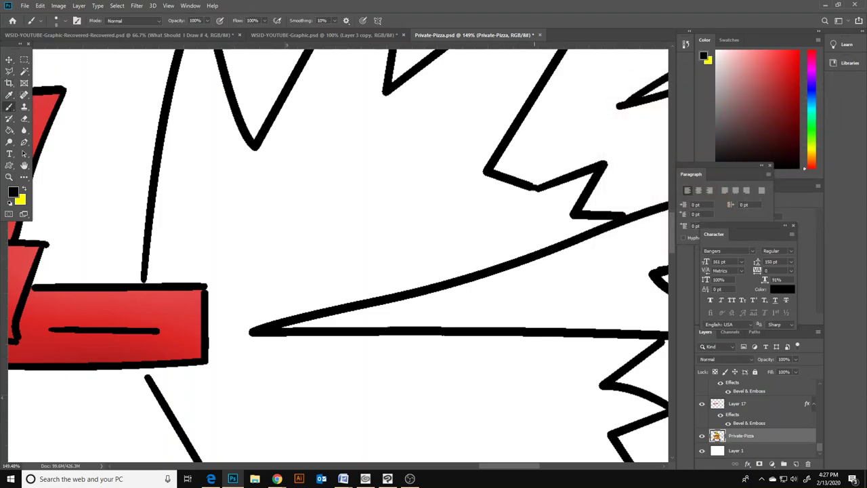
- Try filling the burst outline with bright yellow again, and undo that fill
{"action": "left_click", "coordinate": [26, 190]}
{"action": "key", "text": "g"}
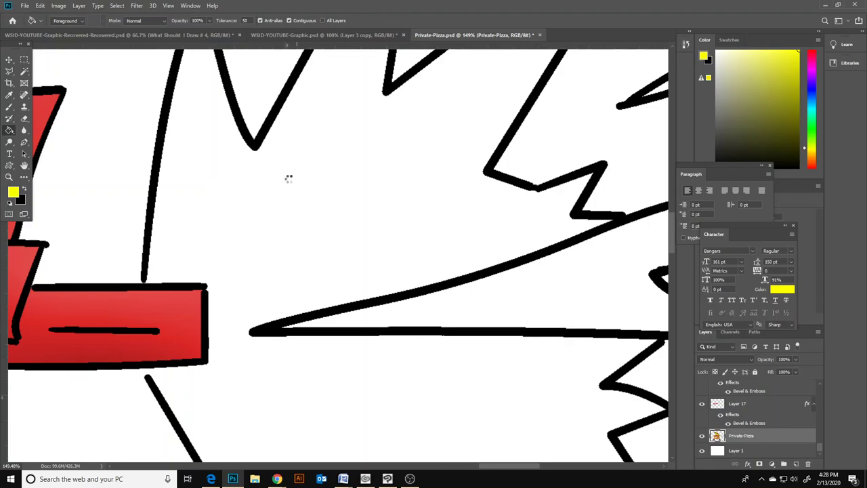
{"action": "left_click", "coordinate": [288, 178]}
{"action": "key", "text": "ctrl+z"}
- Close the outline gaps beside the rifle's muzzle in black, and fill the burst and the sparks around it with bright yellow
{"action": "key", "text": "b"}
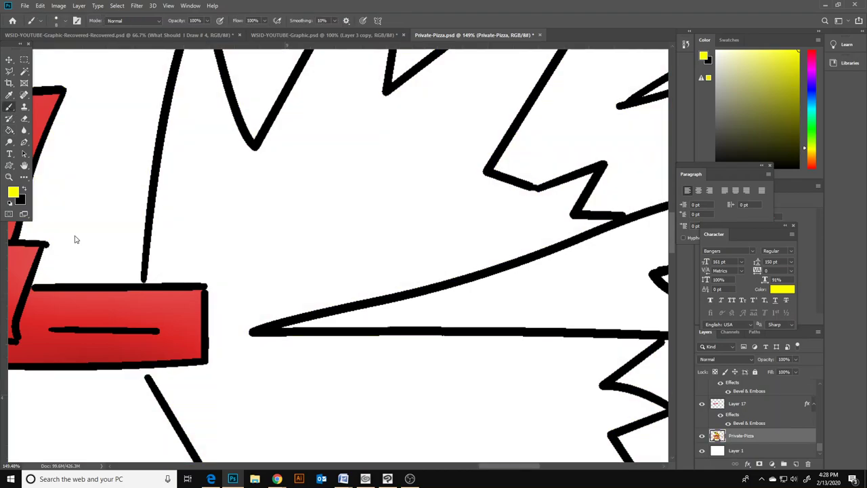
{"action": "left_click", "coordinate": [23, 191]}
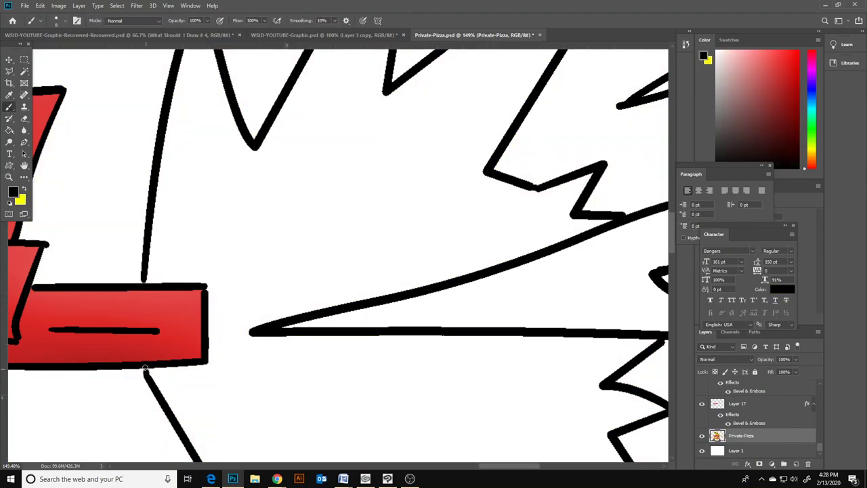
{"action": "left_click", "coordinate": [26, 191]}
{"action": "key", "text": "g"}
{"action": "left_click", "coordinate": [283, 191]}
{"action": "key", "text": "z"}
{"action": "left_click_drag", "start_coordinate": [444, 194], "coordinate": [371, 215]}
{"action": "key", "text": "g"}
{"action": "left_click", "coordinate": [514, 164]}
{"action": "left_click", "coordinate": [538, 258]}
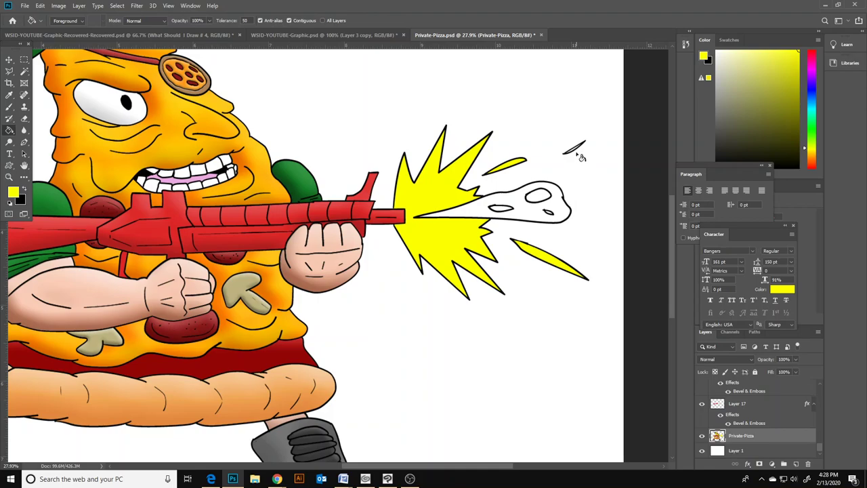
{"action": "left_click", "coordinate": [576, 151]}
- Fill the blob shooting out of the burst with orange sampled from the face, and its spots with red sampled from the pepperoni
{"action": "left_click", "coordinate": [179, 129], "text": "alt"}
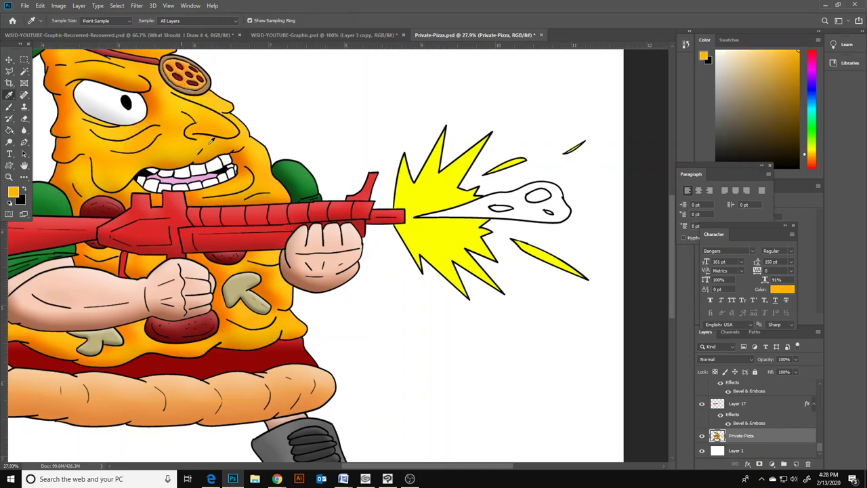
{"action": "left_click", "coordinate": [485, 220]}
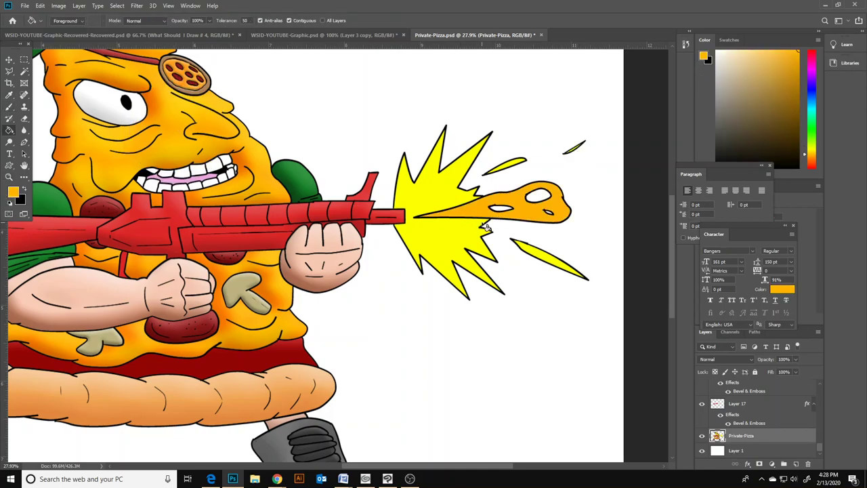
{"action": "left_click", "coordinate": [9, 95]}
{"action": "left_click", "coordinate": [197, 314]}
{"action": "key", "text": "g"}
{"action": "left_click", "coordinate": [502, 209]}
{"action": "left_click", "coordinate": [549, 198]}
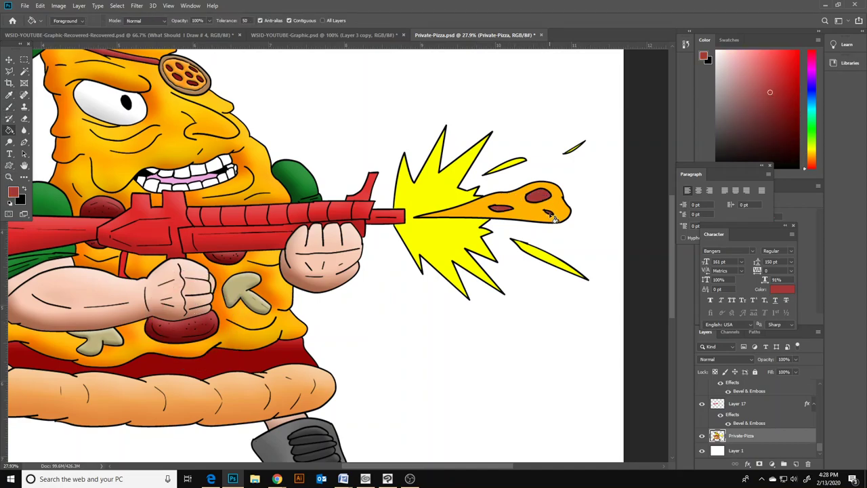
- Select the orange area of the blob on the Private-Pizza layer and copy it to a new layer
{"action": "left_click", "coordinate": [24, 71]}
{"action": "left_click", "coordinate": [463, 218]}
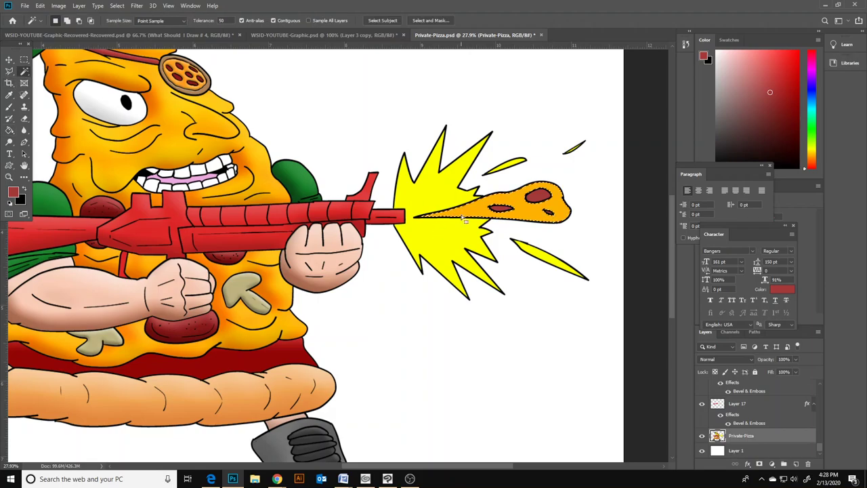
{"action": "key", "text": "ctrl+j"}
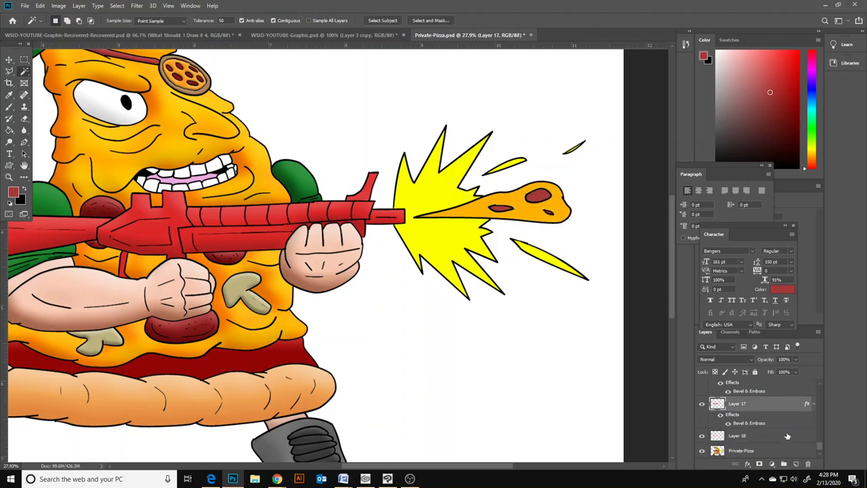
- Add an Inner Shadow to the blob's layer with colour #de2d2d, opacity 30%, distance 57 px and size 92 px
{"action": "double_click", "coordinate": [788, 435]}
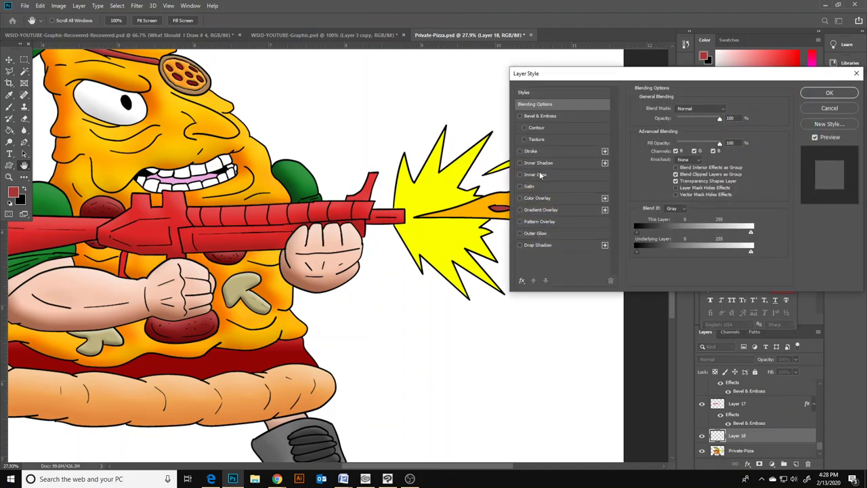
{"action": "left_click", "coordinate": [553, 164]}
{"action": "left_click_drag", "start_coordinate": [556, 73], "coordinate": [647, 64]}
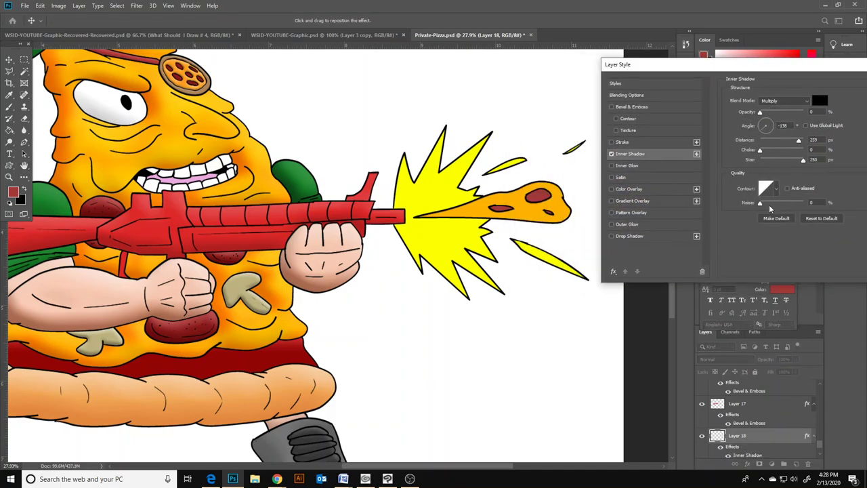
{"action": "left_click_drag", "start_coordinate": [776, 164], "coordinate": [784, 141]}
{"action": "mouse_move", "coordinate": [761, 113]}
{"action": "left_mouse_down"}
{"action": "mouse_move", "coordinate": [785, 113]}
{"action": "mouse_move", "coordinate": [777, 112]}
{"action": "left_mouse_up"}
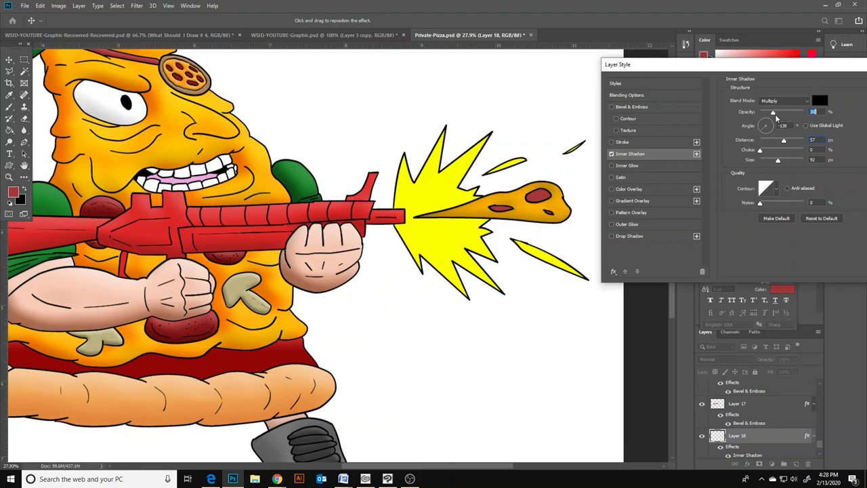
{"action": "left_click", "coordinate": [821, 102]}
{"action": "left_click", "coordinate": [318, 208]}
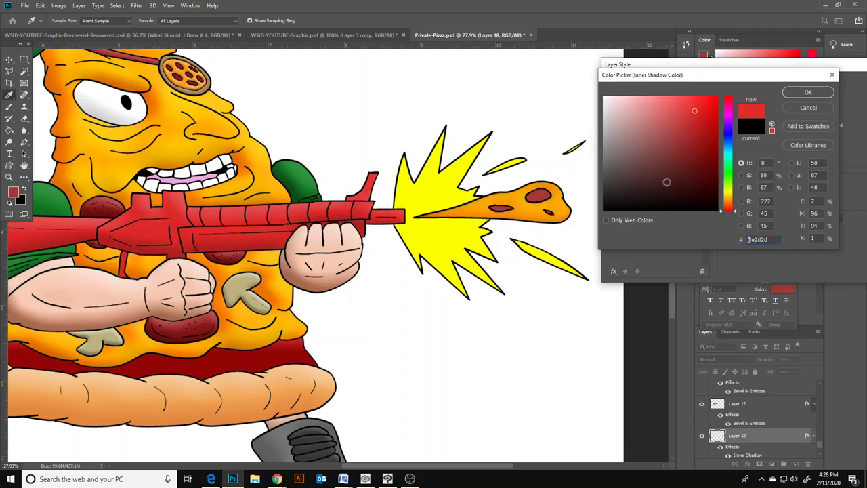
{"action": "left_click", "coordinate": [810, 92]}
{"action": "key", "text": "Return"}
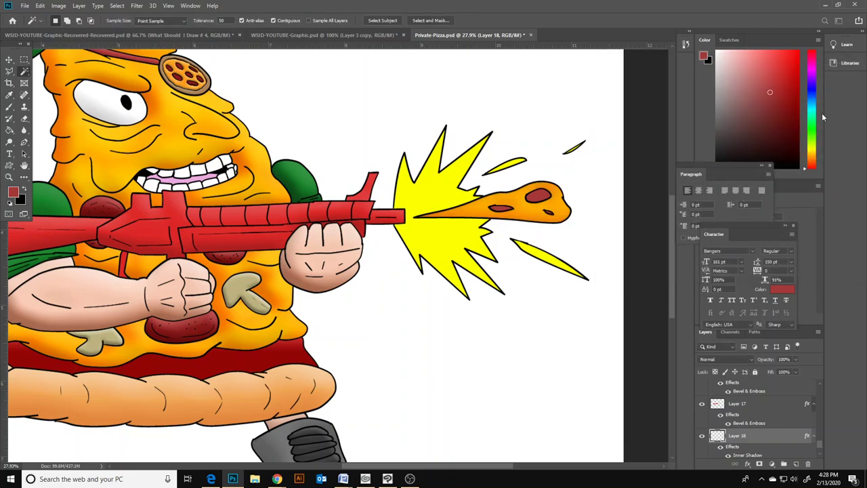
- Make the Private-Pizza layer active and save the document
{"action": "scroll", "coordinate": [389, 286], "scroll_direction": "down", "scroll_amount": 1}
{"action": "scroll", "coordinate": [389, 286], "scroll_direction": "up", "scroll_amount": 3}
{"action": "left_click_drag", "start_coordinate": [499, 467], "coordinate": [444, 468]}
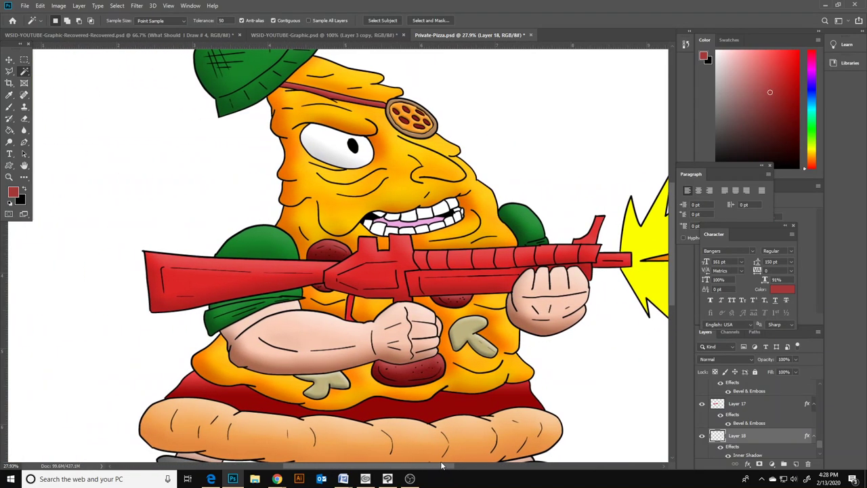
{"action": "scroll", "coordinate": [759, 428], "scroll_direction": "down", "scroll_amount": 1}
{"action": "left_click", "coordinate": [797, 435]}
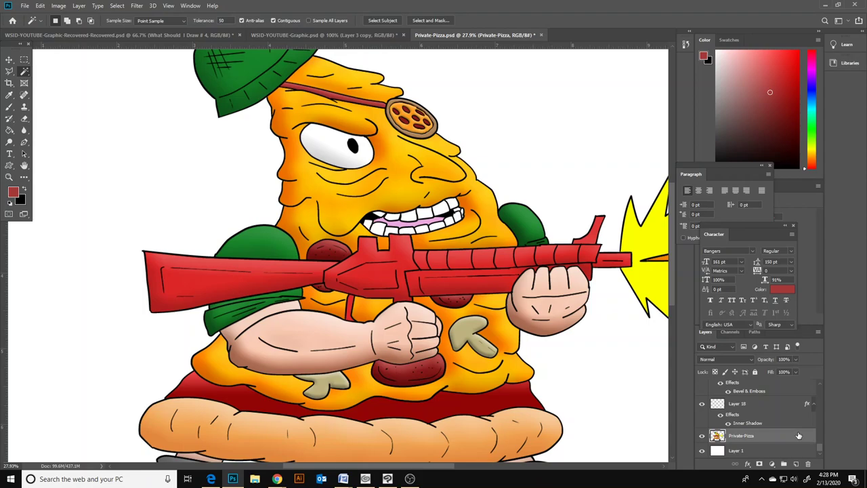
{"action": "double_click", "coordinate": [798, 436]}
{"action": "key", "text": "Escape"}
{"action": "left_click", "coordinate": [8, 177]}
{"action": "right_click", "coordinate": [176, 183]}
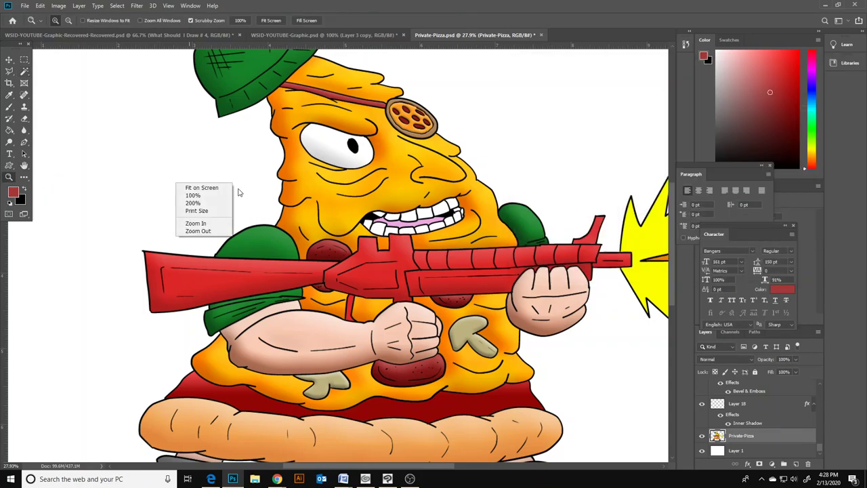
{"action": "left_click", "coordinate": [217, 187]}
{"action": "key", "text": "ctrl+s"}
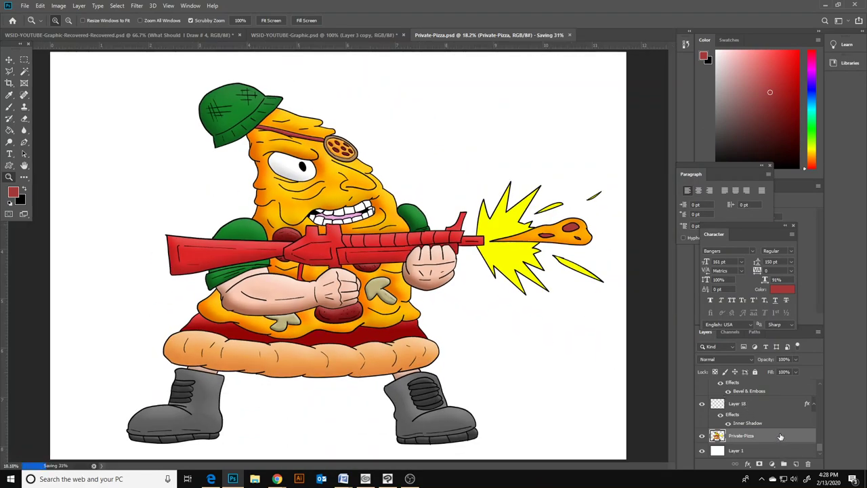
- Add a black outside Stroke of 10 px to the Private-Pizza layer
{"action": "double_click", "coordinate": [781, 436]}
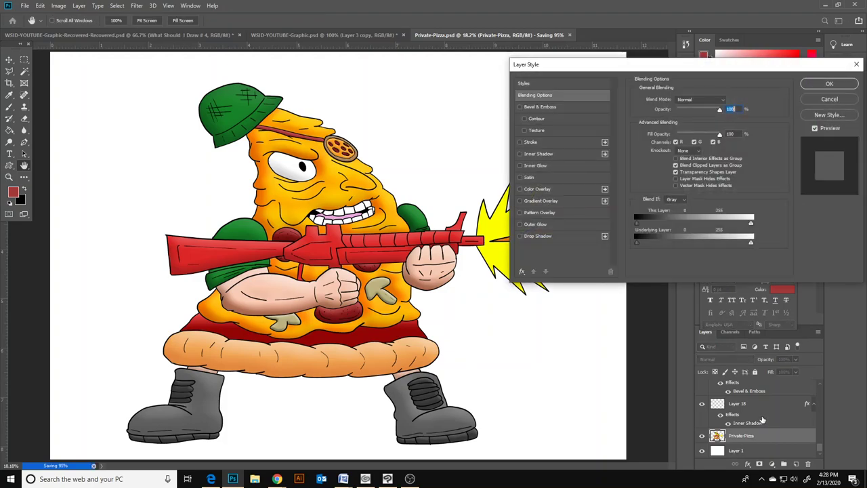
{"action": "left_click", "coordinate": [530, 142]}
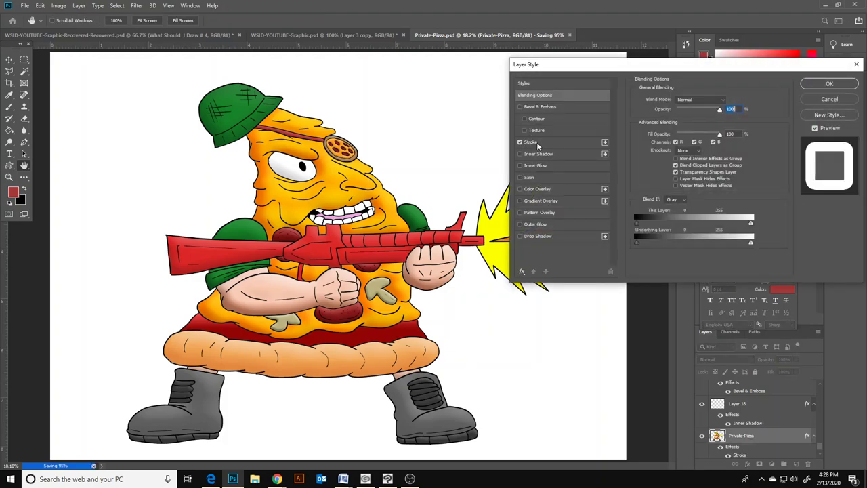
{"action": "left_click", "coordinate": [659, 165]}
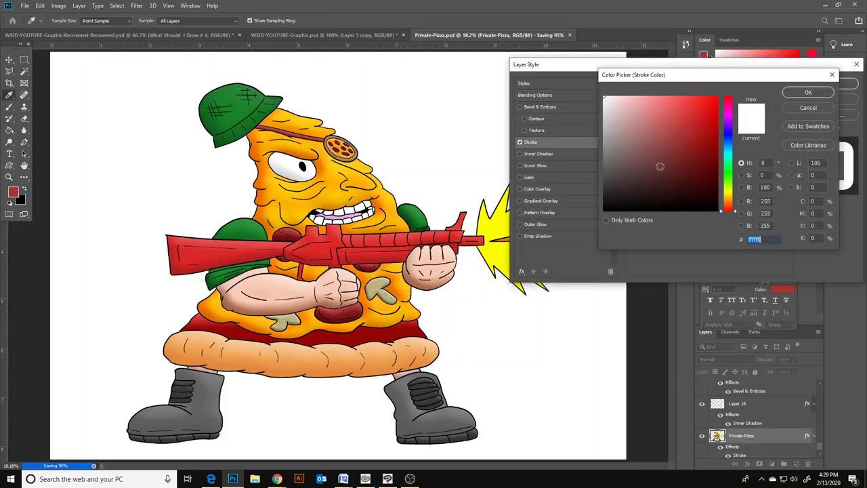
{"action": "left_click", "coordinate": [608, 214]}
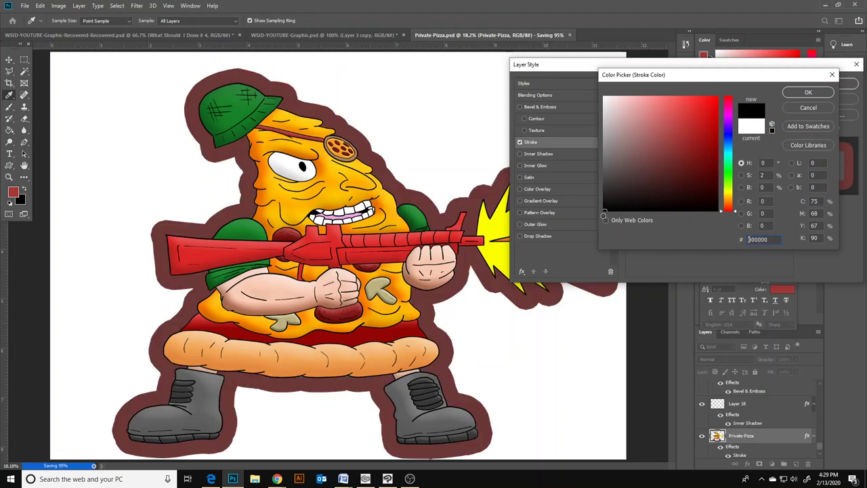
{"action": "left_click", "coordinate": [809, 93]}
{"action": "left_click_drag", "start_coordinate": [691, 104], "coordinate": [674, 101]}
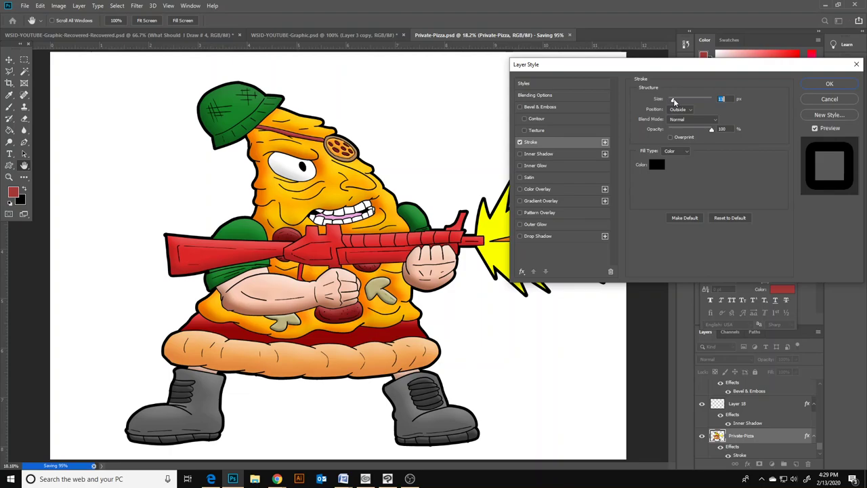
{"action": "left_click_drag", "start_coordinate": [668, 68], "coordinate": [745, 56]}
{"action": "left_click_drag", "start_coordinate": [751, 89], "coordinate": [753, 90]}
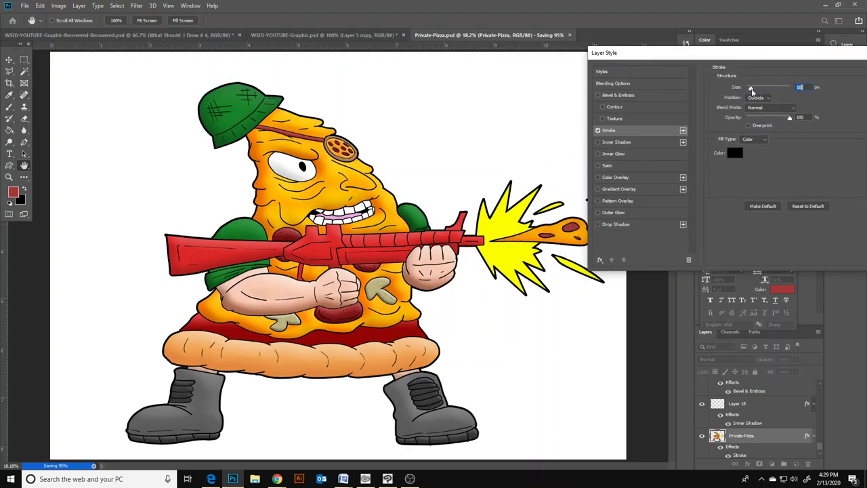
{"action": "left_click_drag", "start_coordinate": [783, 65], "coordinate": [685, 72]}
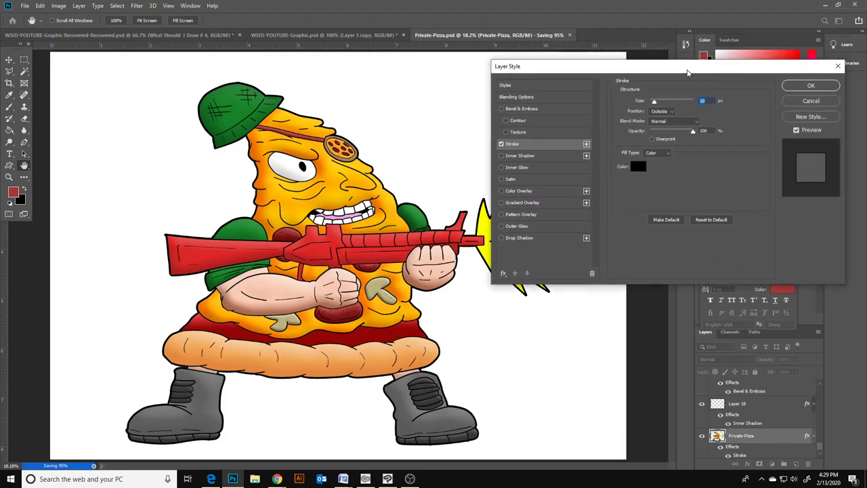
{"action": "left_click", "coordinate": [813, 85]}
- Open the file pizza-thehut-pizza-face.psd from the YOUTUBE folder
{"action": "key", "text": "z"}
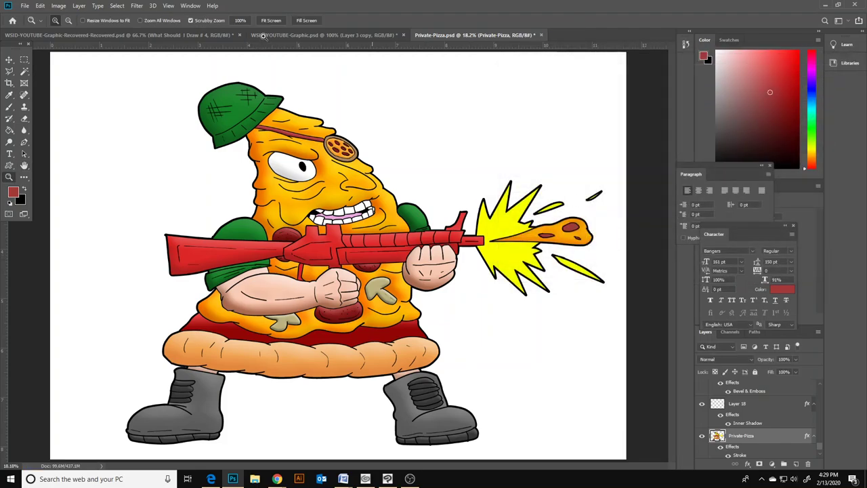
{"action": "left_click", "coordinate": [264, 35]}
{"action": "left_click", "coordinate": [98, 35]}
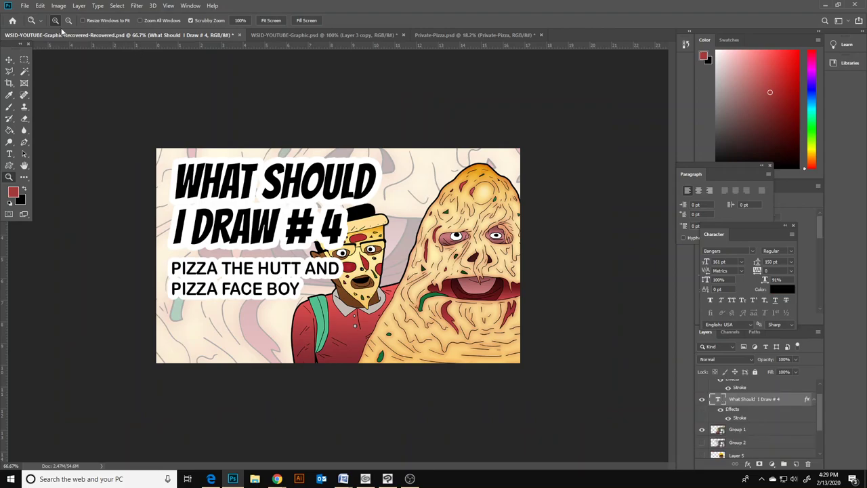
{"action": "left_click", "coordinate": [25, 7]}
{"action": "left_click", "coordinate": [41, 27]}
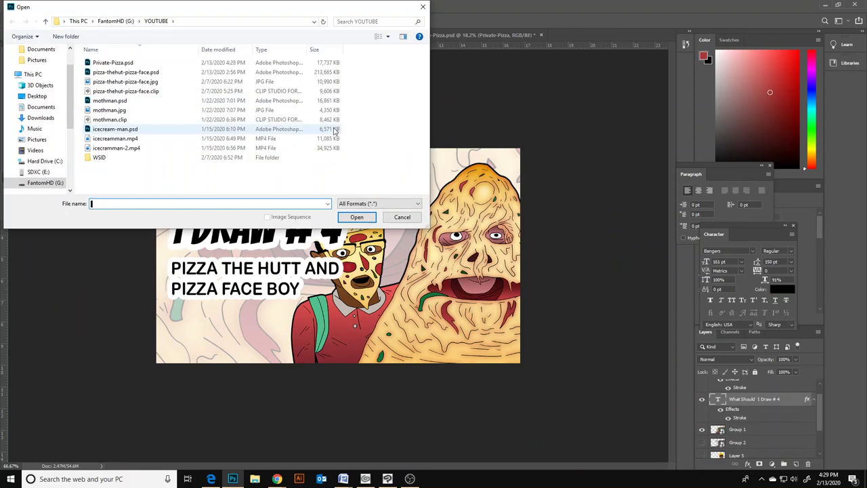
{"action": "left_click", "coordinate": [156, 73]}
{"action": "left_click", "coordinate": [358, 217]}
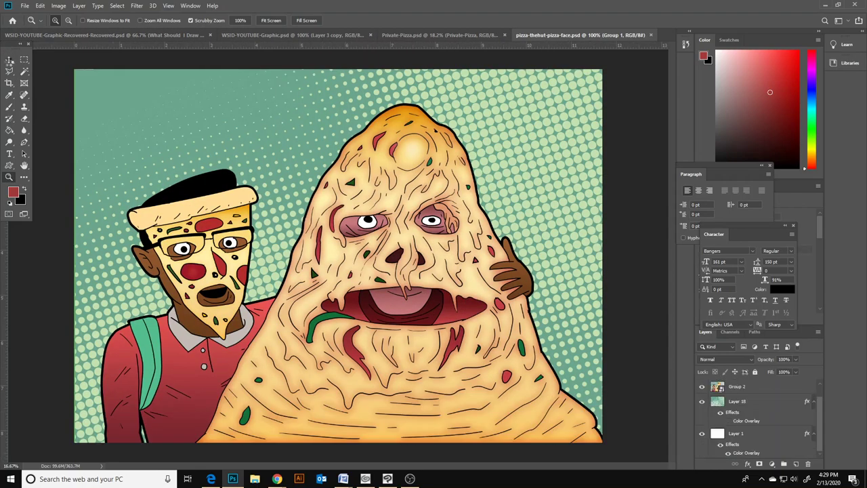
- Copy the halftone dot background layer from pizza-thehut-pizza-face.psd into the Private-Pizza document
{"action": "key", "text": "v"}
{"action": "left_click_drag", "start_coordinate": [183, 116], "coordinate": [342, 151]}
{"action": "left_click_drag", "start_coordinate": [125, 137], "coordinate": [403, 129]}
- Place the halftone layer, with a layer mask added, below the Private-Pizza layer and shift it to cover the whole canvas
{"action": "scroll", "coordinate": [796, 417], "scroll_direction": "down", "scroll_amount": 2}
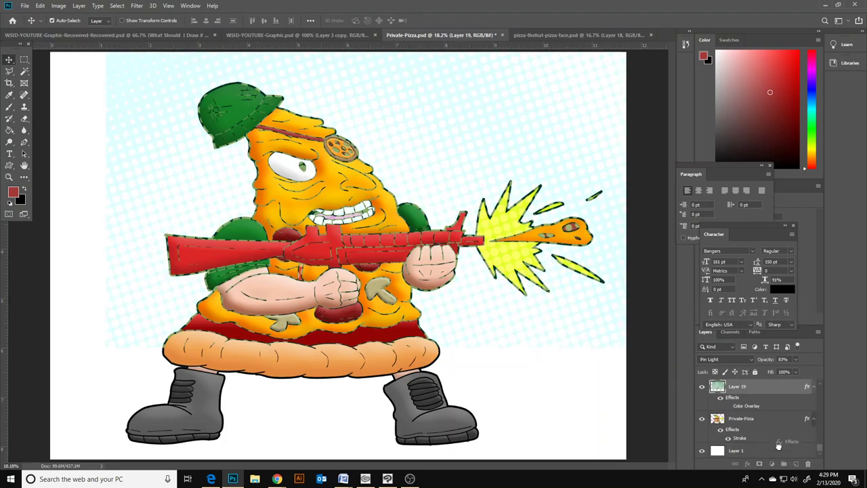
{"action": "left_click", "coordinate": [759, 464]}
{"action": "left_click_drag", "start_coordinate": [777, 386], "coordinate": [740, 423]}
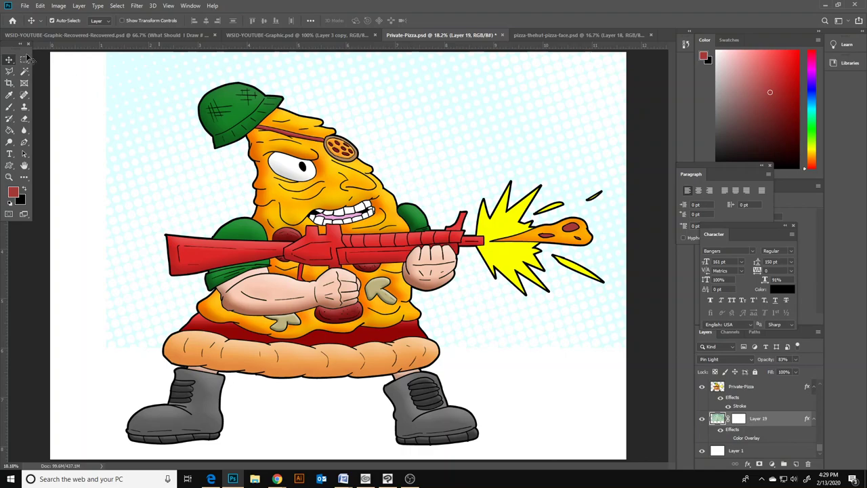
{"action": "left_click_drag", "start_coordinate": [124, 116], "coordinate": [63, 189]}
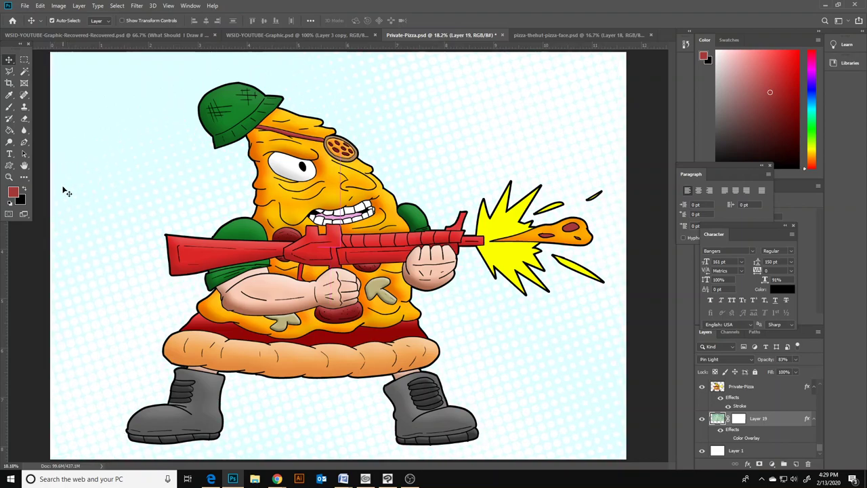
- Scale the halftone layer up proportionally to 102.73% so it extends past the canvas edge
{"action": "key", "text": "ctrl+t"}
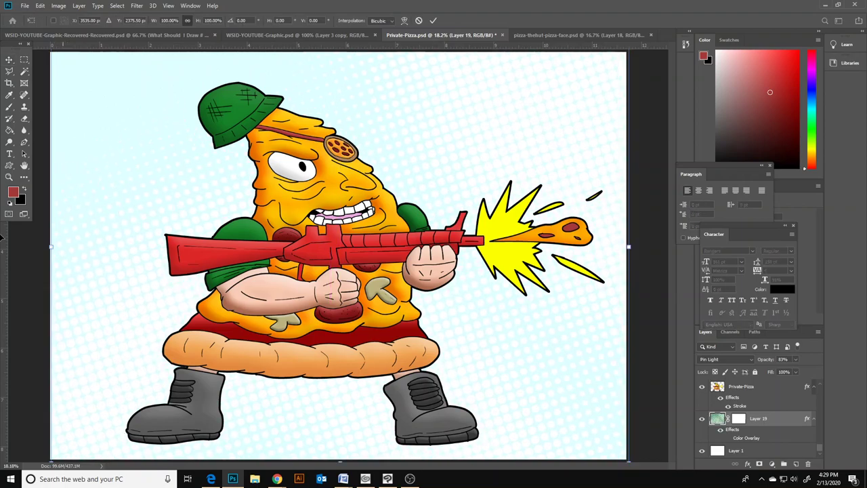
{"action": "left_click_drag", "start_coordinate": [39, 244], "coordinate": [34, 249]}
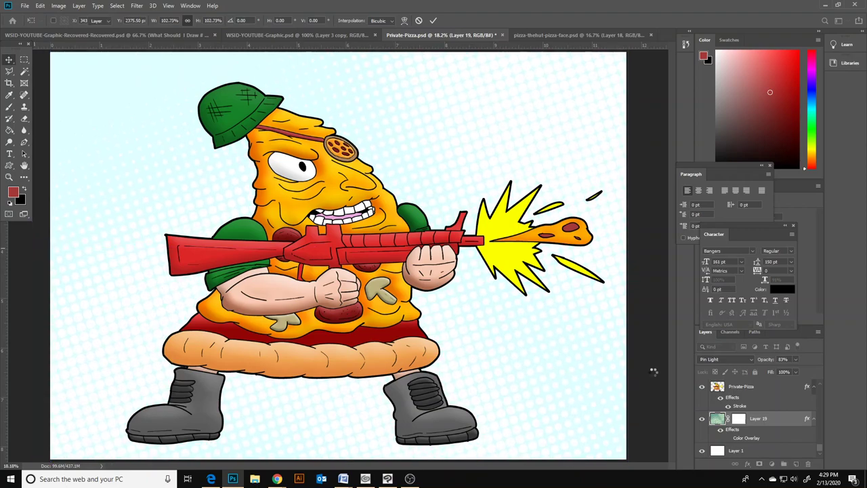
{"action": "key", "text": "Return"}
- Add a Color Overlay to Layer 1 beneath the halftone dots and try olive shades at hue 52°
{"action": "left_click", "coordinate": [791, 451]}
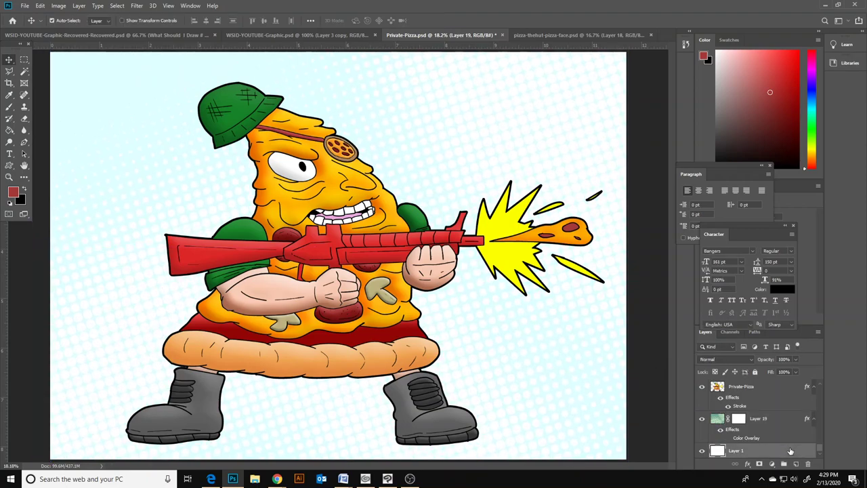
{"action": "key", "text": "h"}
{"action": "double_click", "coordinate": [791, 451]}
{"action": "left_click", "coordinate": [519, 190]}
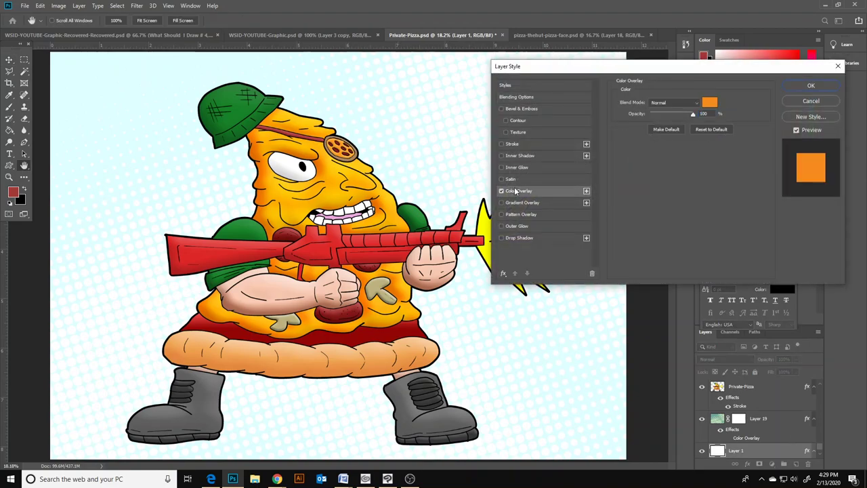
{"action": "left_click", "coordinate": [710, 102]}
{"action": "left_click", "coordinate": [729, 98]}
{"action": "mouse_move", "coordinate": [686, 125]}
{"action": "left_mouse_down"}
{"action": "mouse_move", "coordinate": [677, 148]}
{"action": "mouse_move", "coordinate": [730, 173]}
{"action": "mouse_move", "coordinate": [733, 195]}
{"action": "left_mouse_up"}
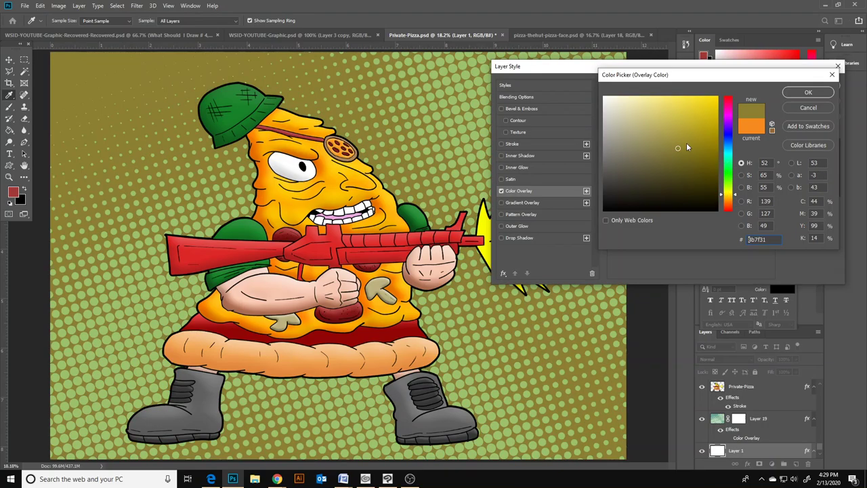
{"action": "left_click", "coordinate": [676, 125]}
{"action": "left_click", "coordinate": [656, 176]}
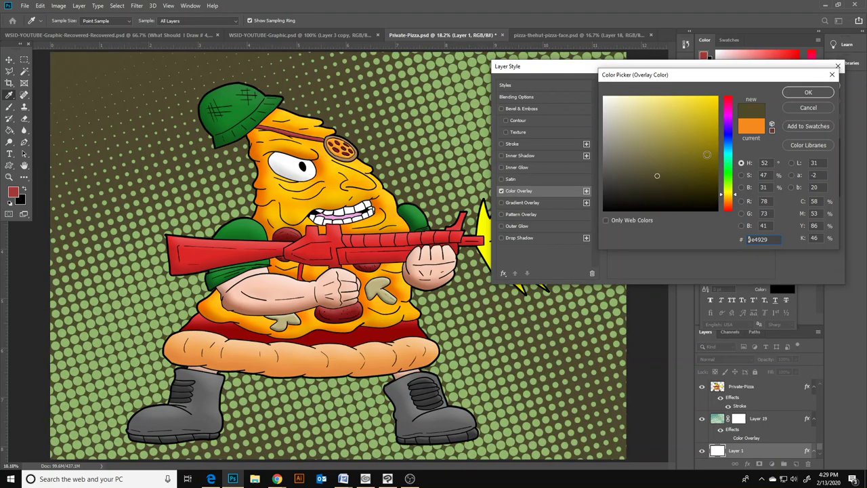
- Try blue shades at hue 219° for Layer 1's Color Overlay
{"action": "left_click", "coordinate": [730, 141]}
{"action": "left_click", "coordinate": [693, 120]}
{"action": "mouse_move", "coordinate": [677, 114]}
{"action": "left_mouse_down"}
{"action": "mouse_move", "coordinate": [654, 96]}
{"action": "mouse_move", "coordinate": [667, 103]}
{"action": "left_mouse_up"}
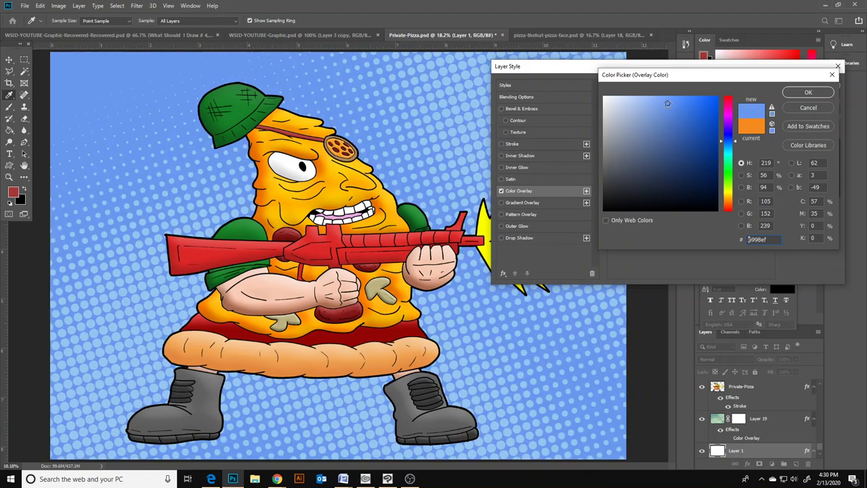
{"action": "left_click", "coordinate": [677, 119]}
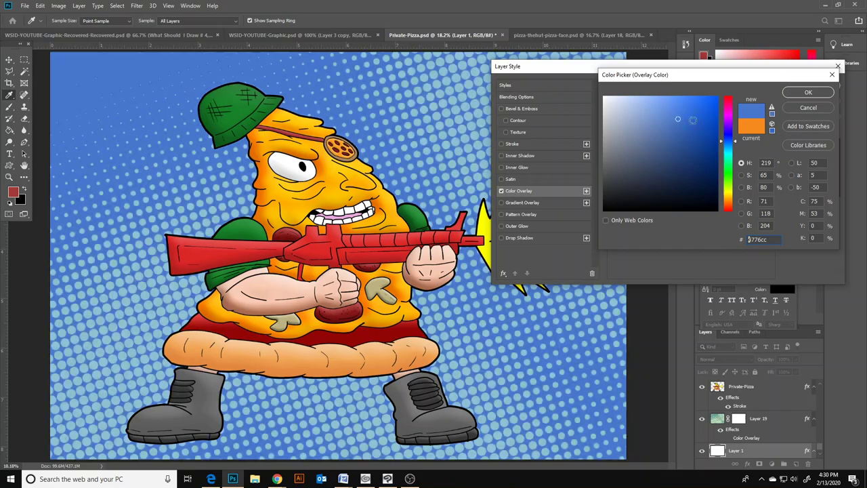
- Set Layer 1's Color Overlay to the green #57cb72 at hue 134° and apply the layer style
{"action": "left_click", "coordinate": [731, 168]}
{"action": "mouse_move", "coordinate": [678, 117]}
{"action": "left_mouse_down"}
{"action": "mouse_move", "coordinate": [661, 108]}
{"action": "mouse_move", "coordinate": [675, 128]}
{"action": "mouse_move", "coordinate": [690, 118]}
{"action": "mouse_move", "coordinate": [689, 128]}
{"action": "left_mouse_up"}
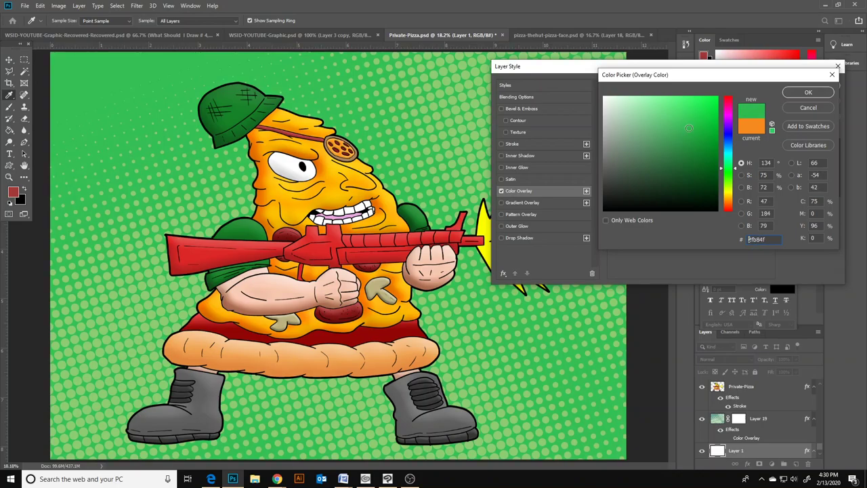
{"action": "left_click", "coordinate": [682, 119]}
{"action": "left_click", "coordinate": [683, 118]}
{"action": "left_click", "coordinate": [673, 115]}
{"action": "mouse_move", "coordinate": [672, 115]}
{"action": "left_mouse_down"}
{"action": "mouse_move", "coordinate": [643, 118]}
{"action": "mouse_move", "coordinate": [704, 121]}
{"action": "mouse_move", "coordinate": [699, 149]}
{"action": "left_mouse_up"}
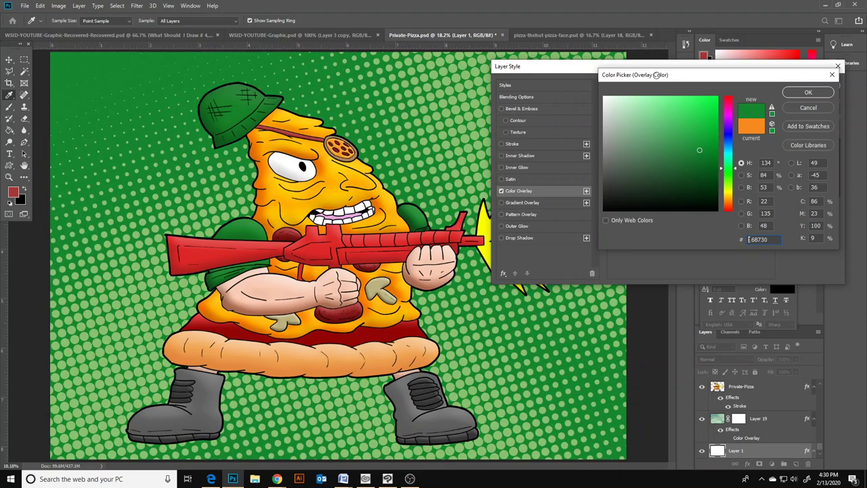
{"action": "left_click_drag", "start_coordinate": [669, 75], "coordinate": [665, 77]}
{"action": "mouse_move", "coordinate": [693, 151]}
{"action": "left_mouse_down"}
{"action": "mouse_move", "coordinate": [681, 137]}
{"action": "mouse_move", "coordinate": [691, 129]}
{"action": "mouse_move", "coordinate": [669, 122]}
{"action": "mouse_move", "coordinate": [680, 137]}
{"action": "mouse_move", "coordinate": [668, 120]}
{"action": "left_mouse_up"}
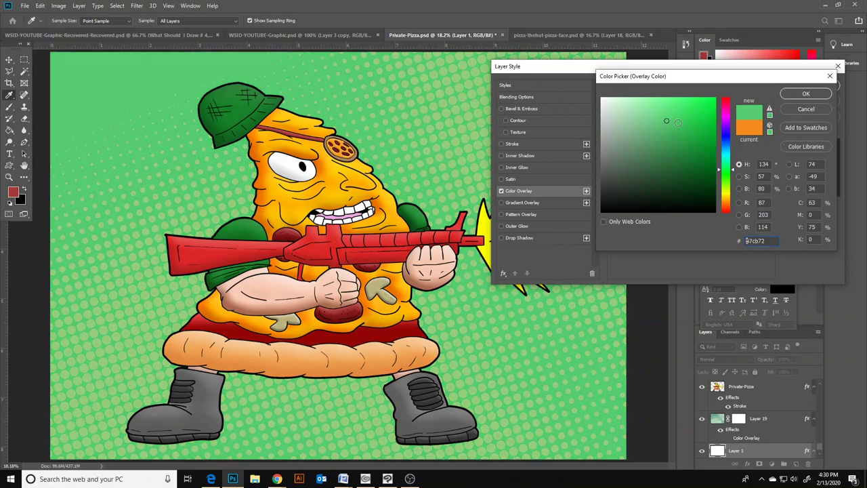
{"action": "left_click", "coordinate": [797, 96]}
{"action": "left_click", "coordinate": [810, 87]}
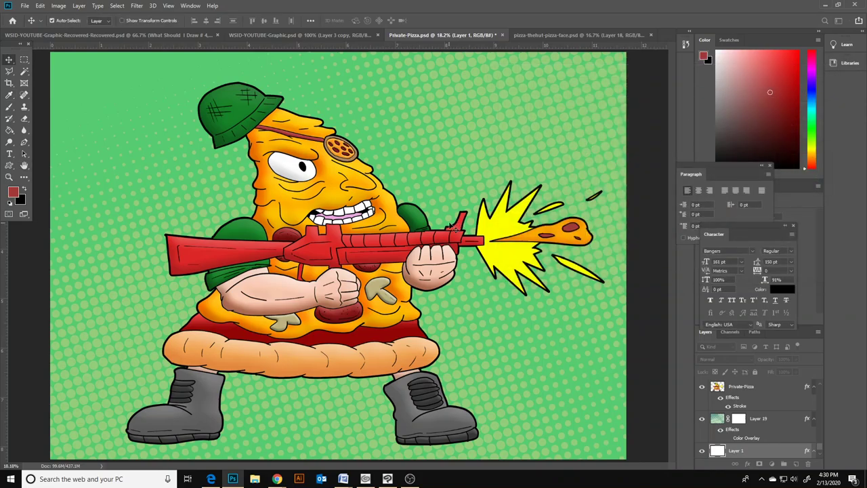
- Reopen Layer 1's Color Overlay colour and compare more saturated greens against the whole artwork, ending on #48c666
{"action": "left_click", "coordinate": [11, 178]}
{"action": "left_click_drag", "start_coordinate": [215, 179], "coordinate": [209, 177]}
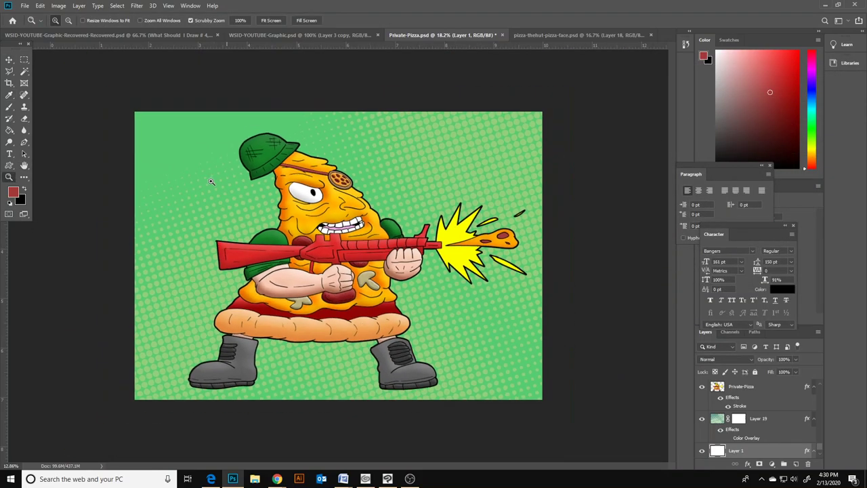
{"action": "double_click", "coordinate": [771, 449]}
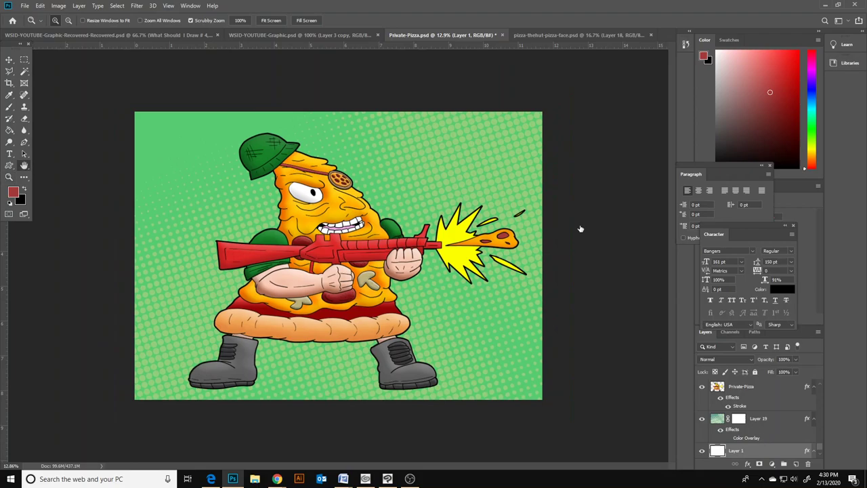
{"action": "left_click", "coordinate": [597, 187]}
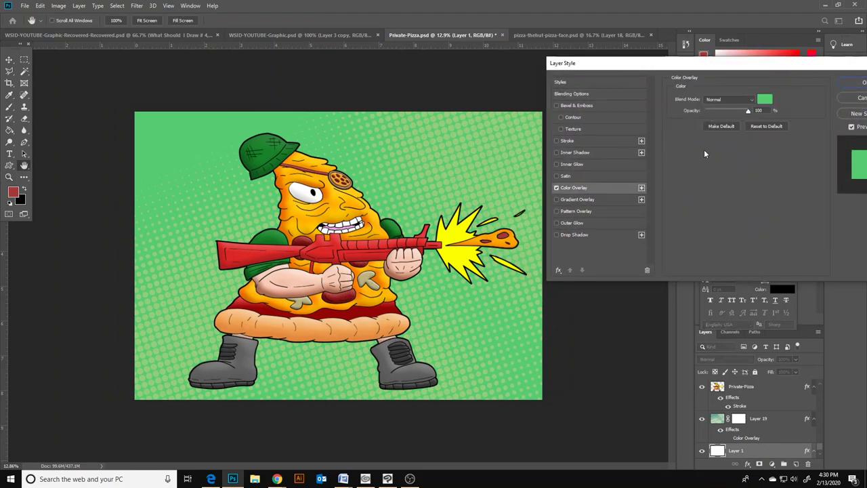
{"action": "left_click", "coordinate": [764, 99]}
{"action": "mouse_move", "coordinate": [678, 122]}
{"action": "left_mouse_down"}
{"action": "mouse_move", "coordinate": [701, 162]}
{"action": "mouse_move", "coordinate": [663, 108]}
{"action": "mouse_move", "coordinate": [684, 106]}
{"action": "left_mouse_up"}
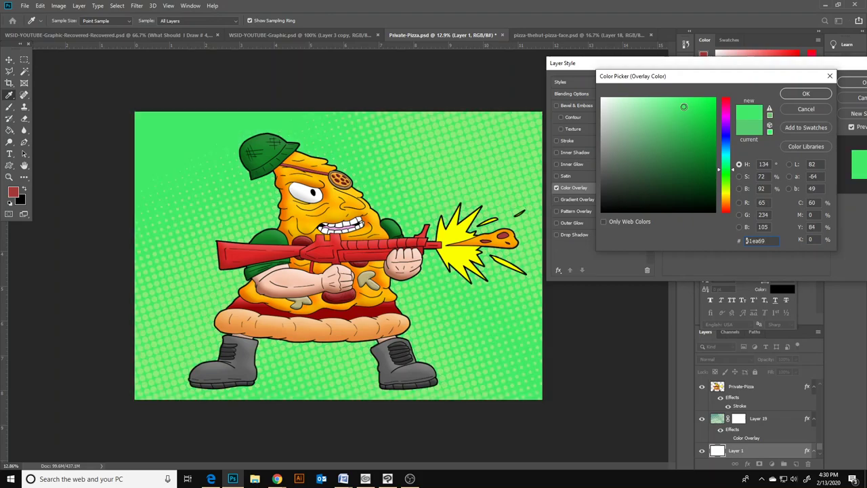
{"action": "left_click", "coordinate": [687, 130]}
{"action": "left_click", "coordinate": [686, 120]}
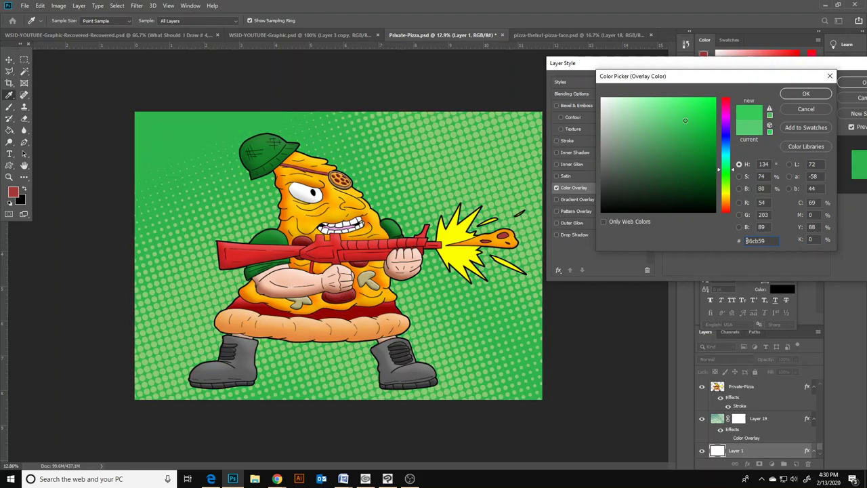
{"action": "left_click", "coordinate": [683, 128]}
{"action": "left_click", "coordinate": [675, 123]}
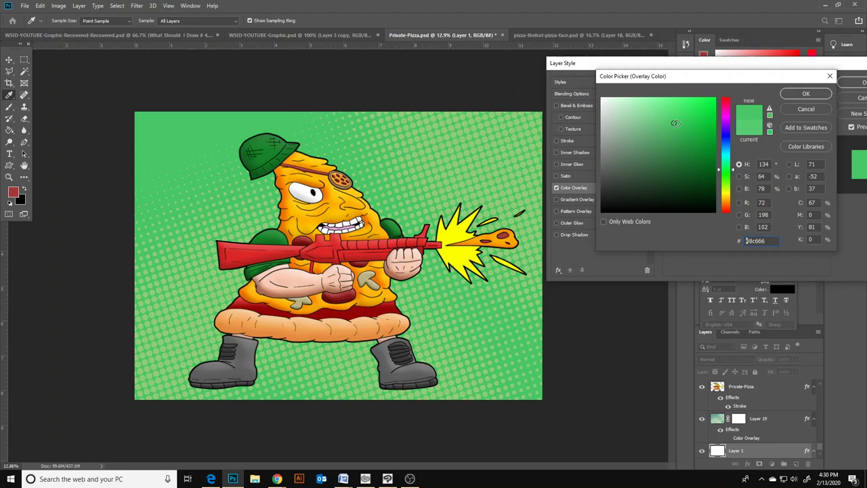
- Change Layer 1's Color Overlay to a muted, less saturated green at hue 134° and apply the layer style
{"action": "left_click", "coordinate": [672, 122]}
{"action": "left_click", "coordinate": [672, 121]}
{"action": "left_click", "coordinate": [663, 126]}
{"action": "left_click", "coordinate": [658, 126]}
{"action": "left_click", "coordinate": [654, 127]}
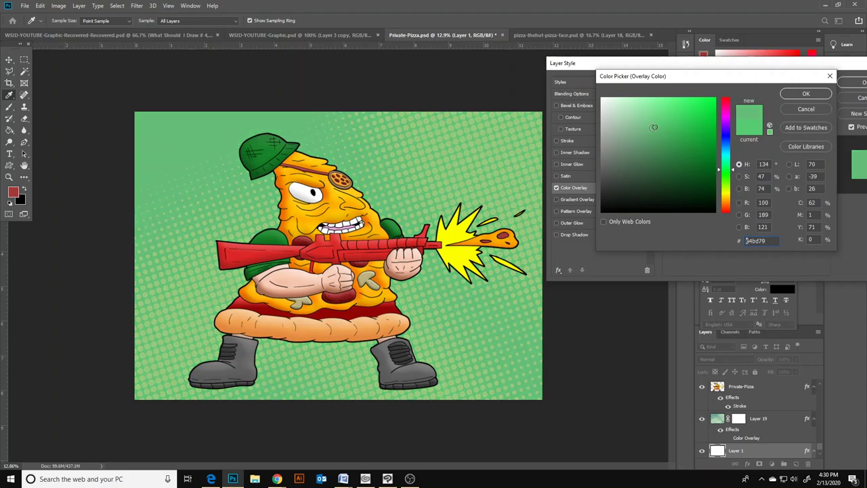
{"action": "left_click", "coordinate": [640, 129]}
{"action": "left_click", "coordinate": [642, 124]}
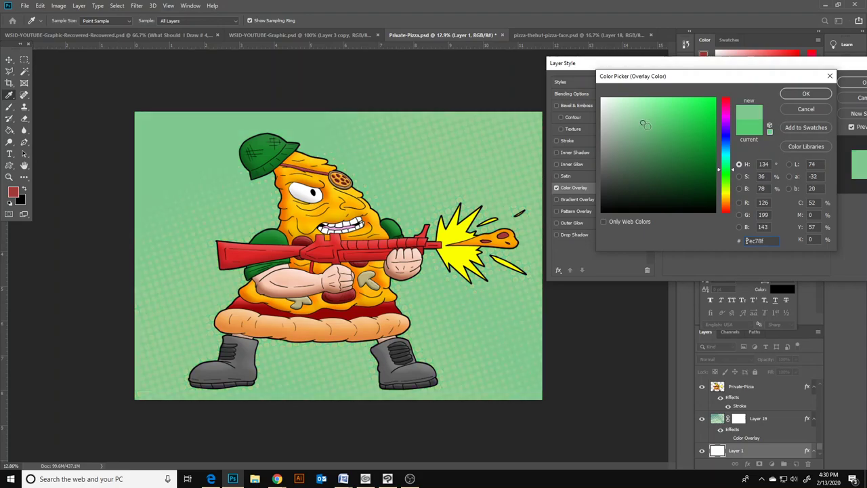
{"action": "left_click", "coordinate": [643, 129]}
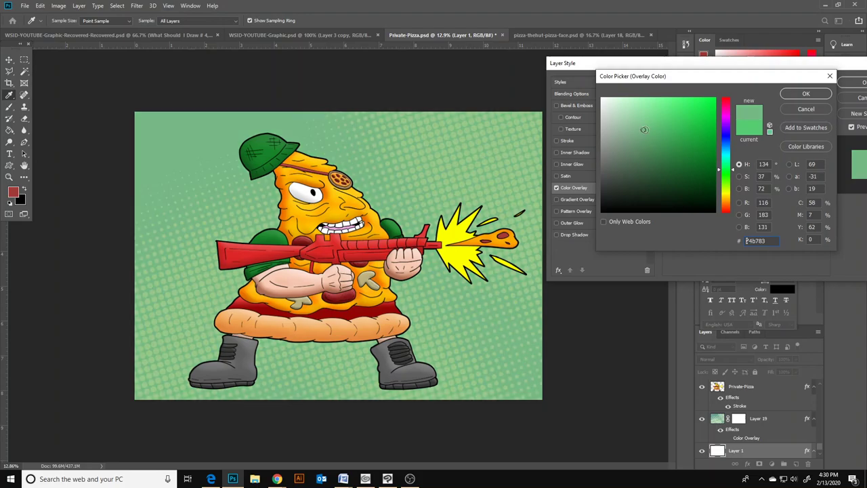
{"action": "left_click", "coordinate": [649, 133]}
{"action": "left_click", "coordinate": [646, 132]}
{"action": "left_click", "coordinate": [785, 94]}
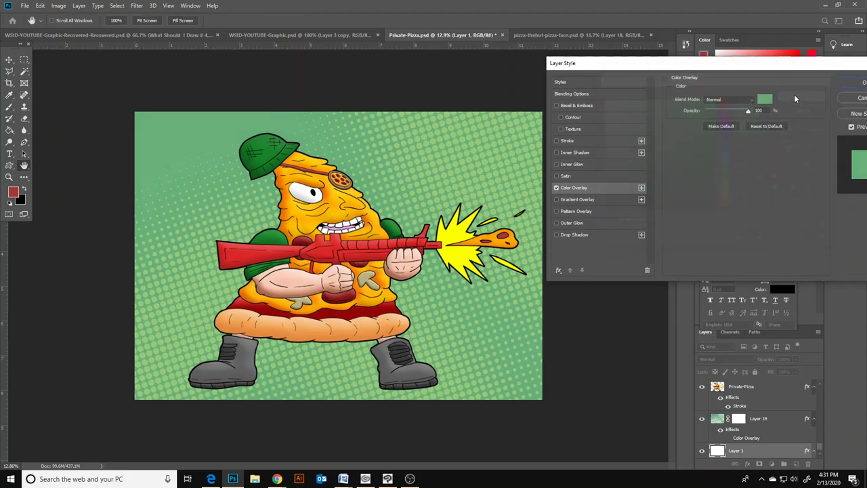
{"action": "left_click", "coordinate": [855, 83]}
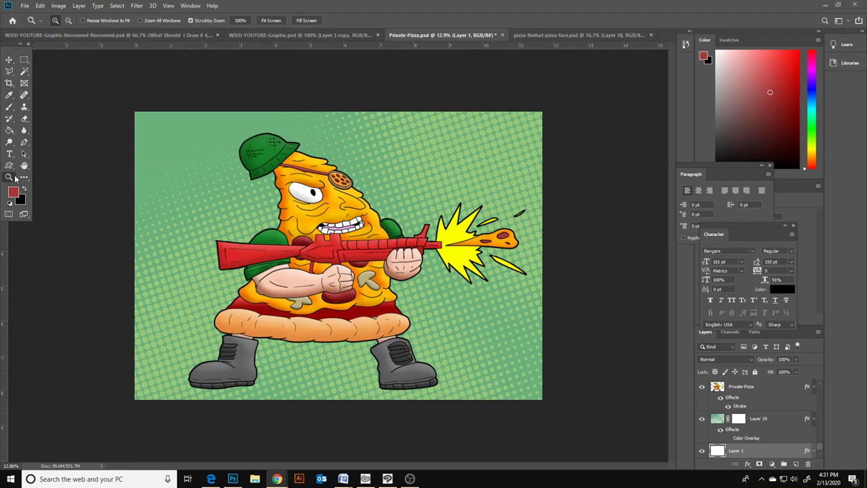
- Fit the whole artwork on screen and activate the Move tool
{"action": "right_click", "coordinate": [310, 229]}
{"action": "left_click", "coordinate": [334, 231]}
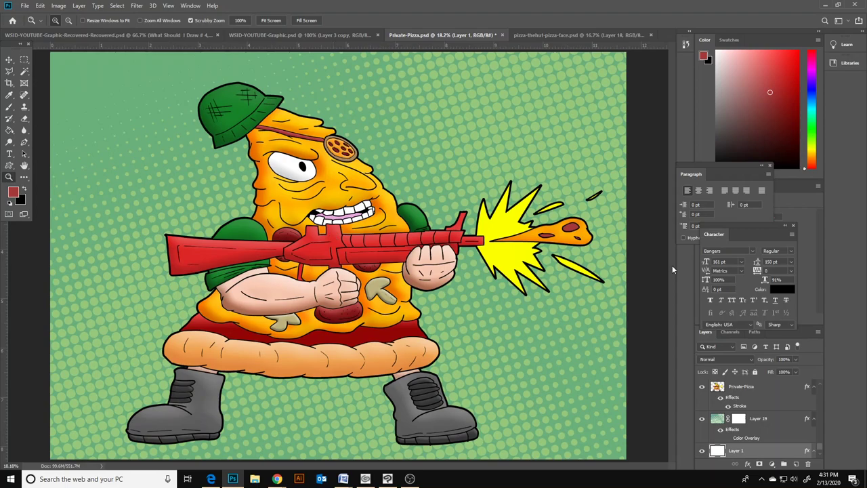
{"action": "left_click", "coordinate": [9, 60]}
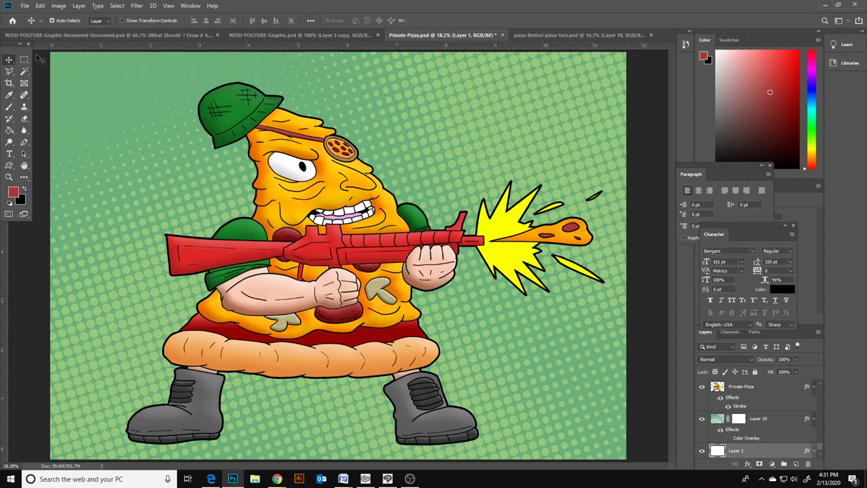